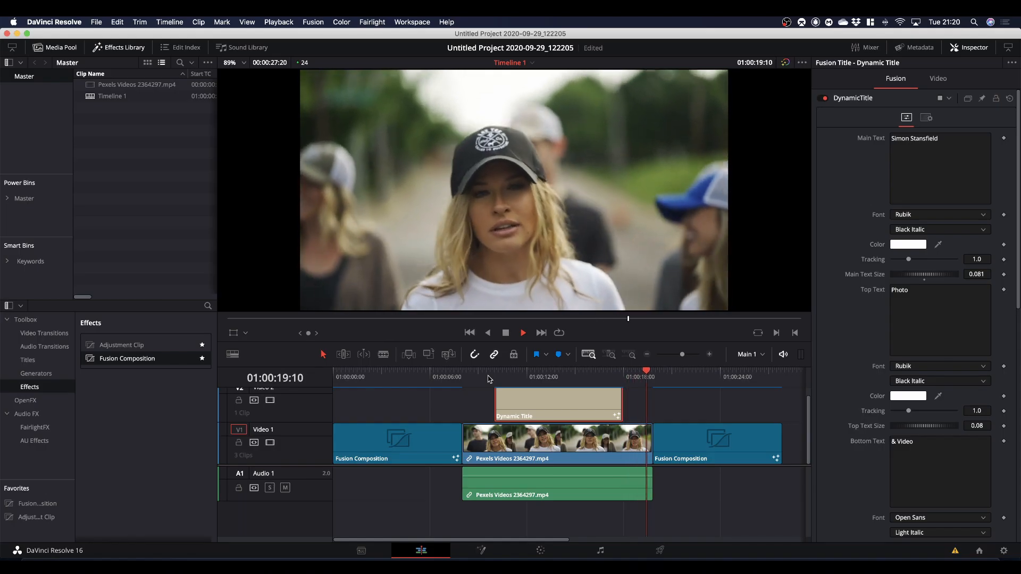
Park the playhead at 01:00:14:09 on the Dynamic Title clip and replace its main text with another full name.
click(490, 377)
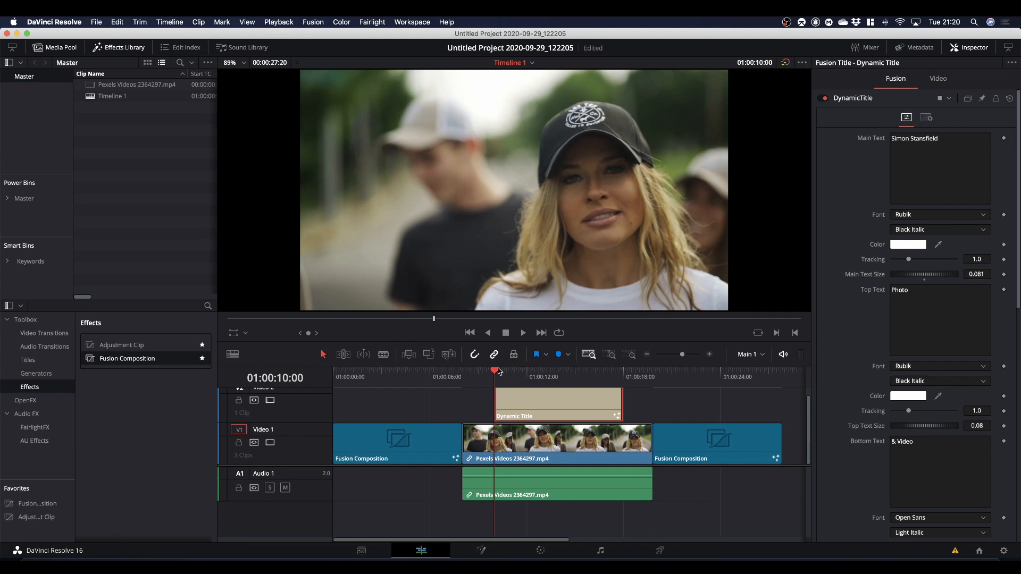
drag(495, 372, 567, 383)
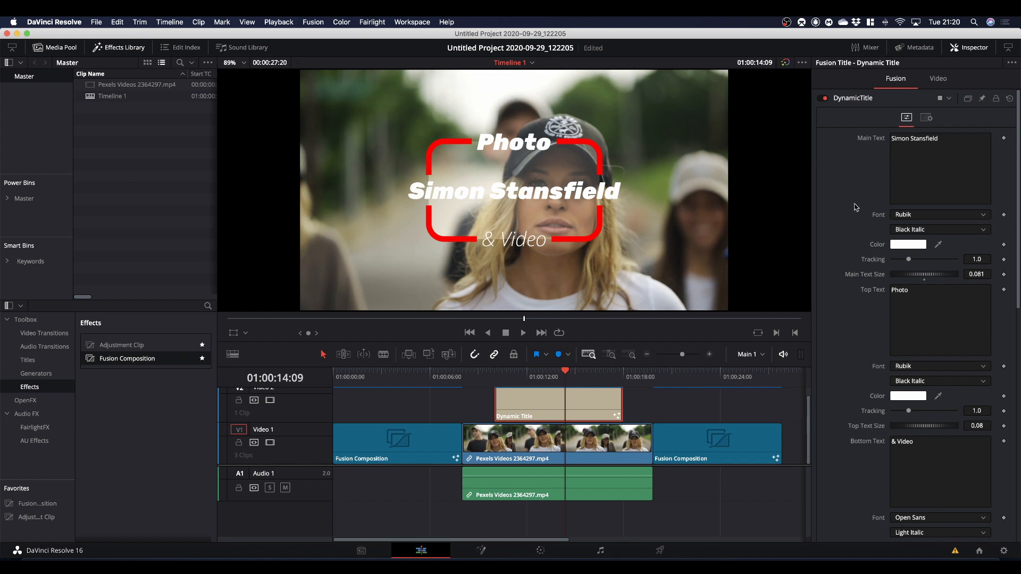
drag(948, 138, 814, 141)
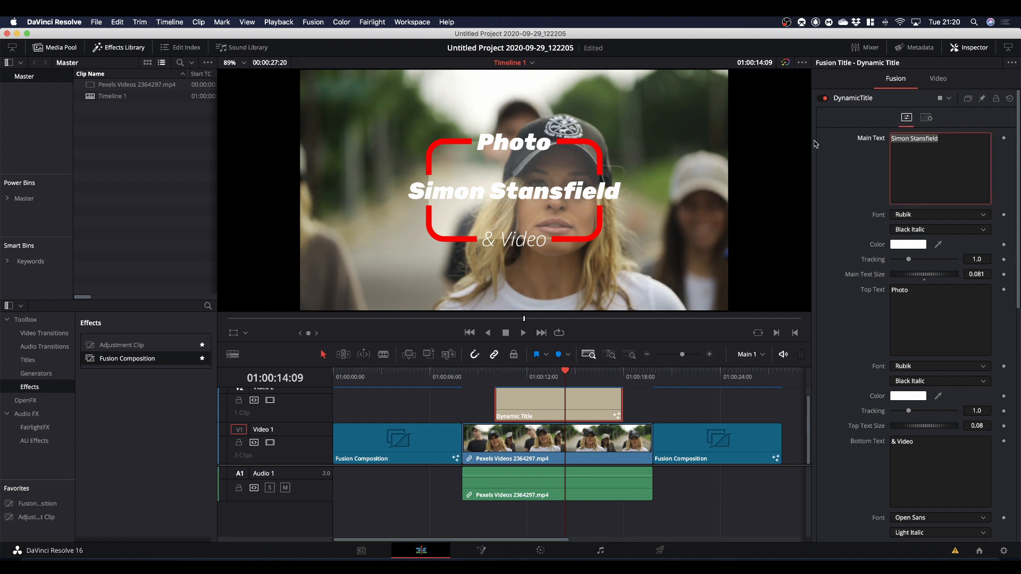
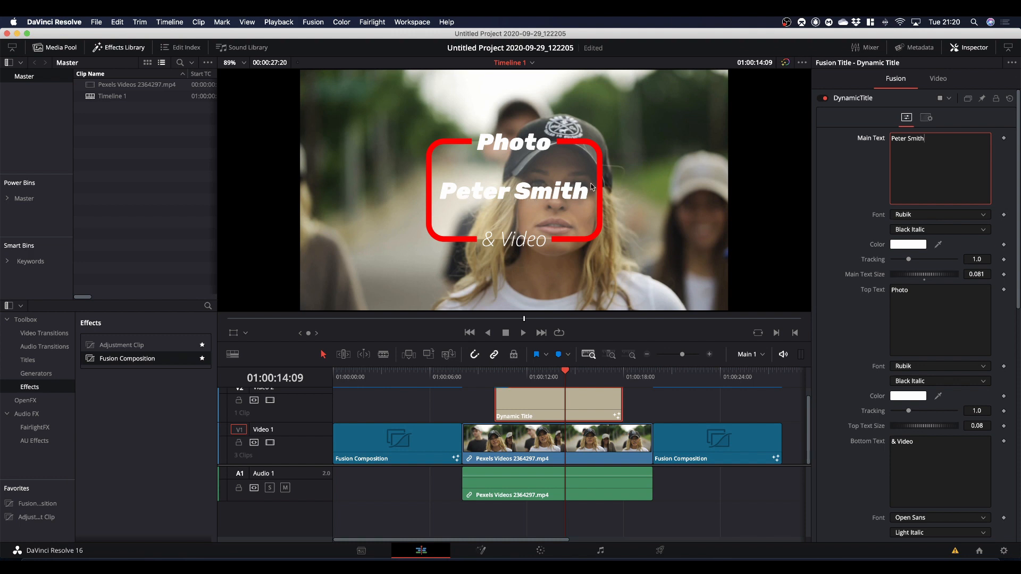
click(600, 203)
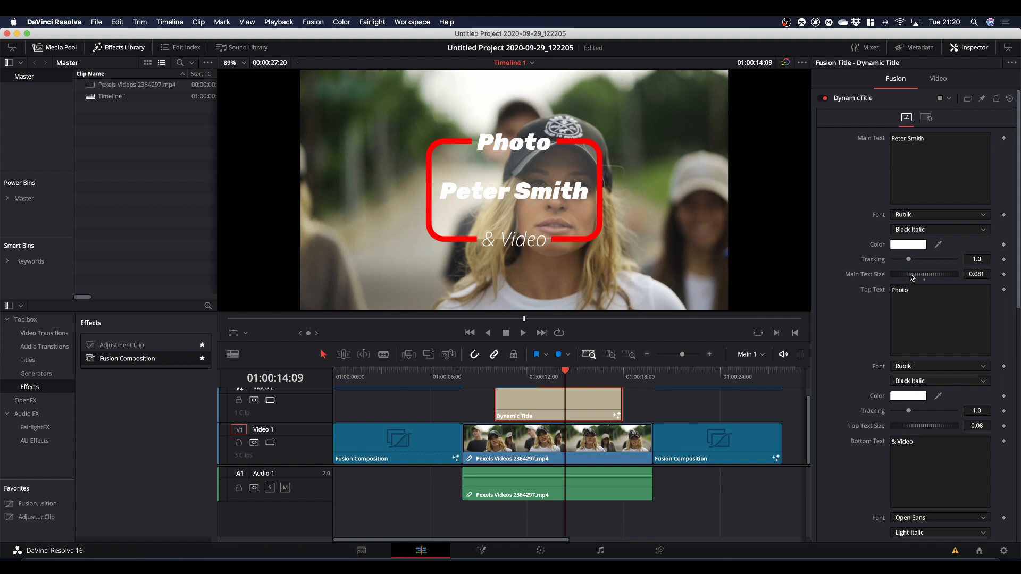
Try enlarging the main text, restore its size to 0.08, and widen its tracking to about 1.197.
drag(912, 276, 916, 276)
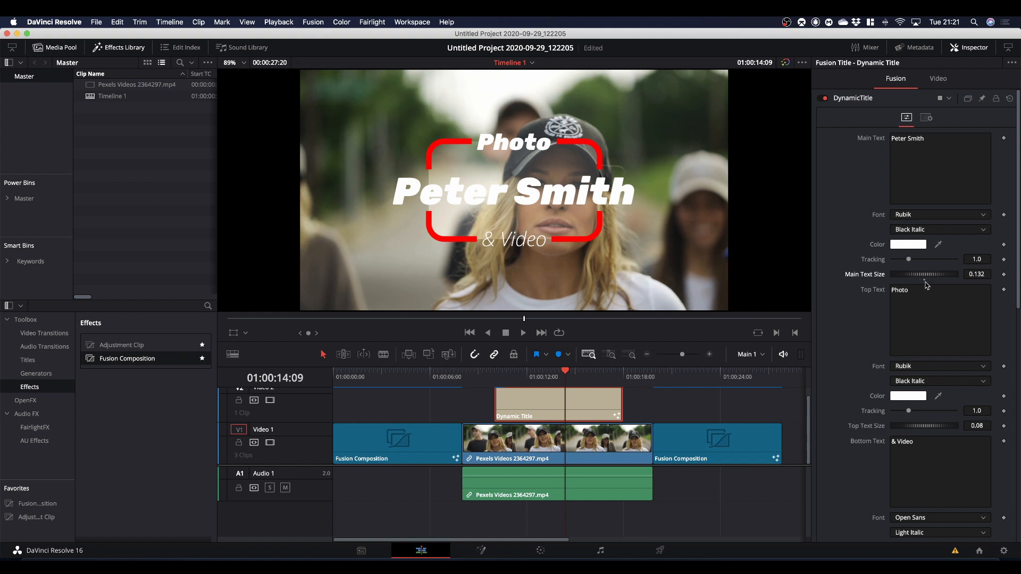
key(super+z)
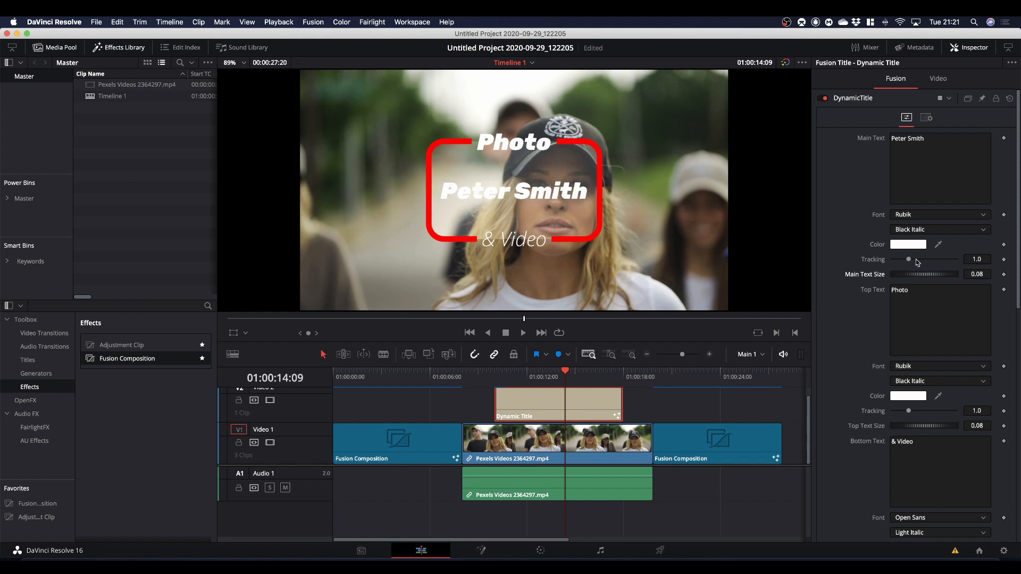
drag(910, 261, 912, 262)
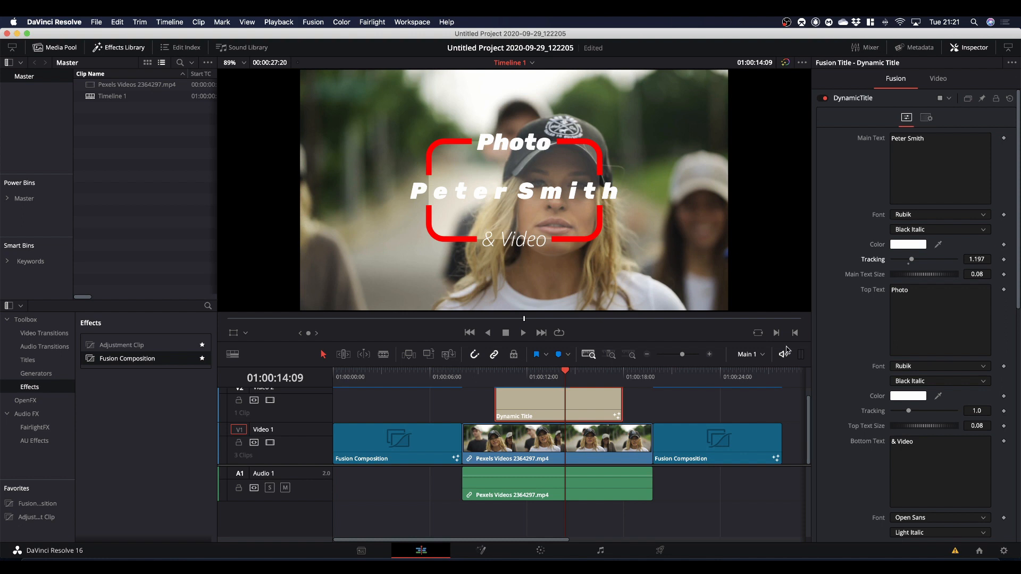
Reduce the title's box height to about 0.203.
scroll(856, 381, down, 5)
scroll(856, 382, down, 2)
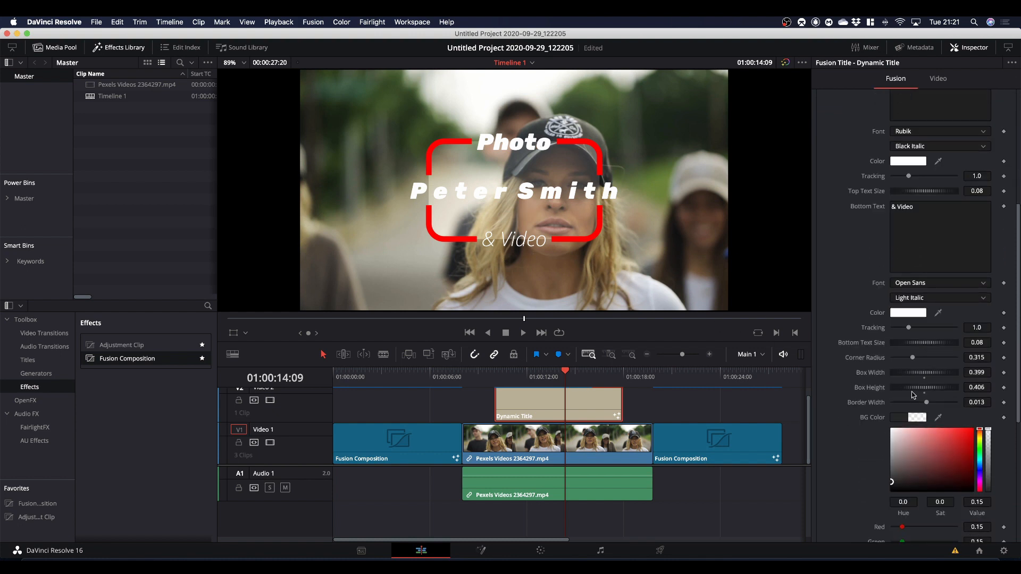
drag(942, 392, 928, 392)
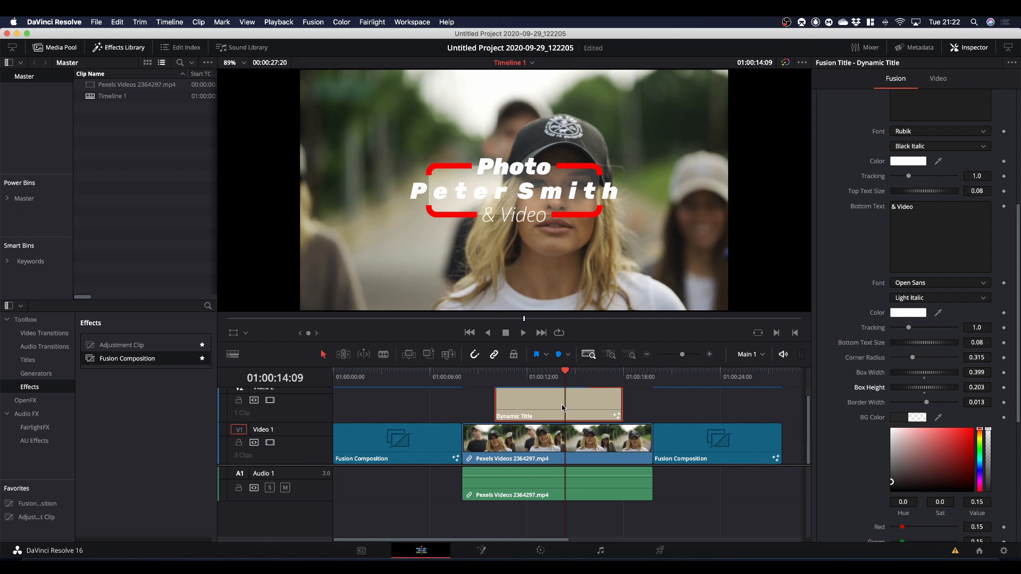
Play back the Dynamic Title clip from its start to check the animation.
key(Up)
key(Up)
key(space)
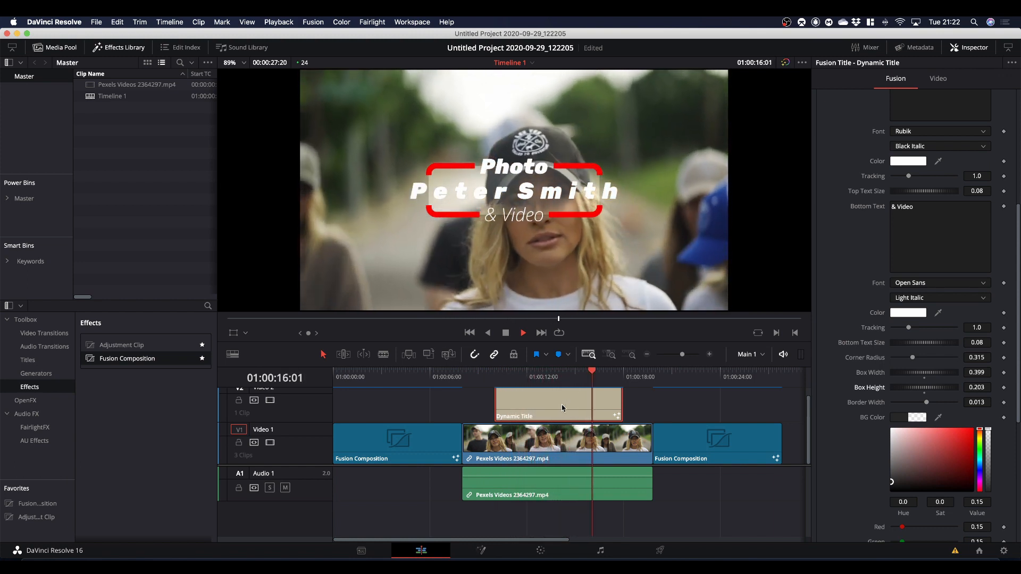
key(shift+super+apostrophe)
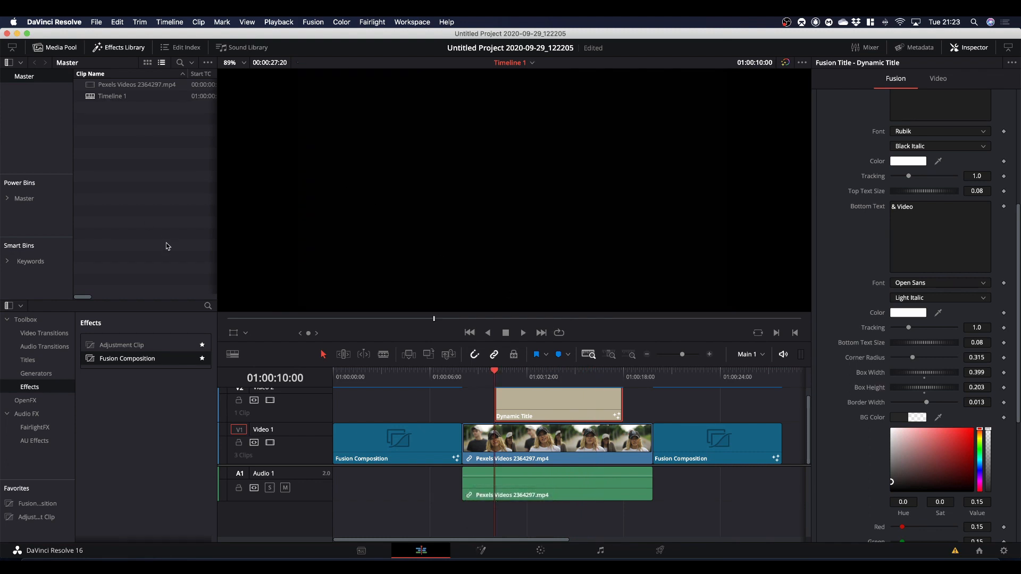
Show the effects category containing Fusion Composition, then open the last Fusion Composition clip on the timeline in the Fusion page.
click(122, 48)
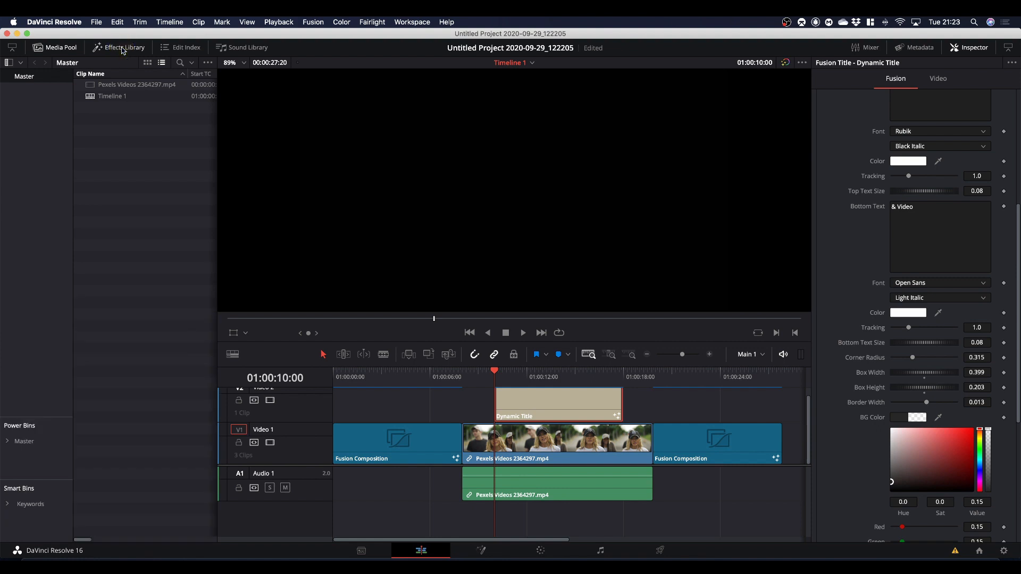
click(122, 49)
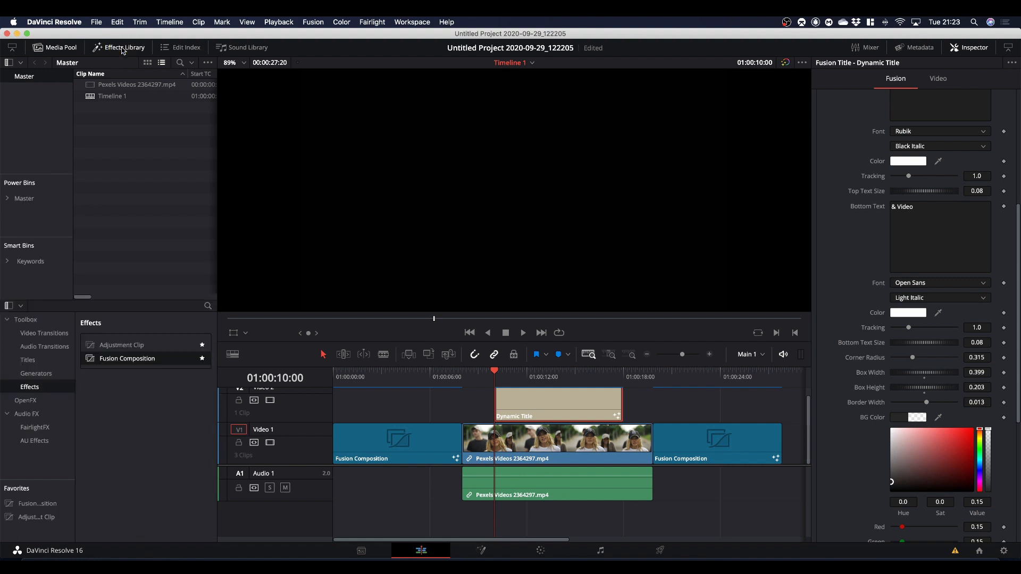
click(42, 388)
click(706, 377)
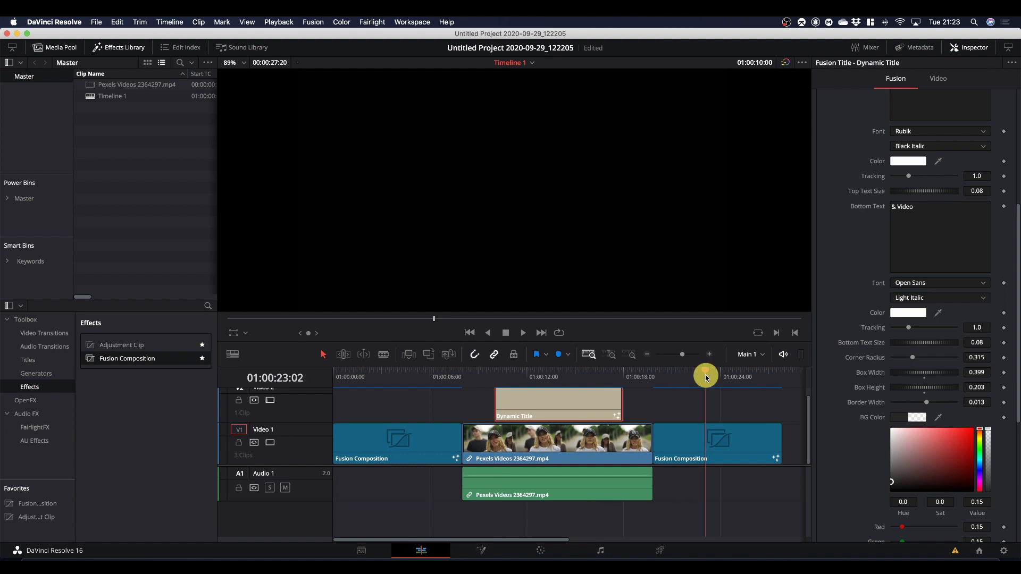
click(710, 375)
click(480, 550)
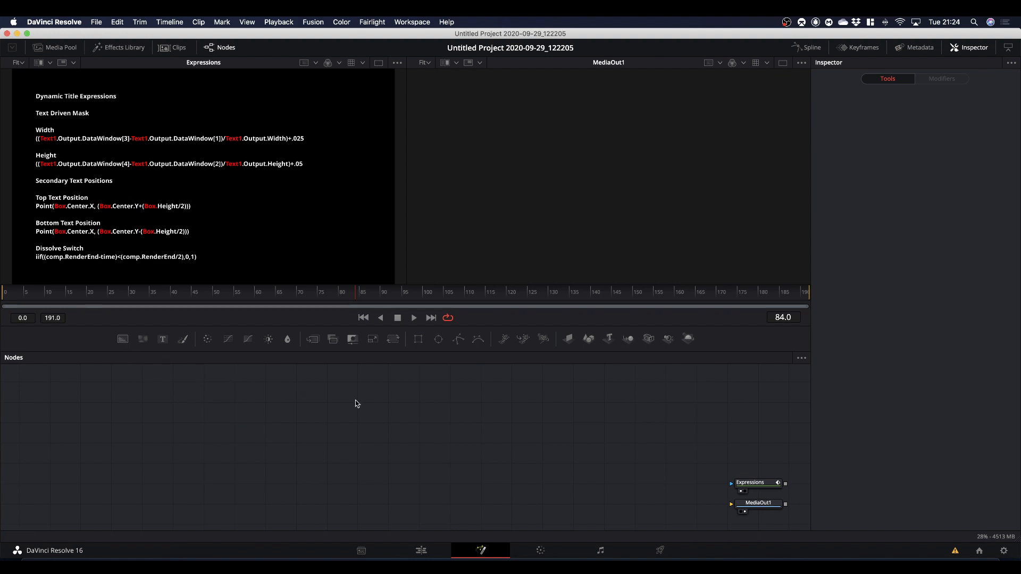
Add a Background node masked by a Rectangle and lower the background's alpha to about 0.28.
drag(122, 341, 142, 463)
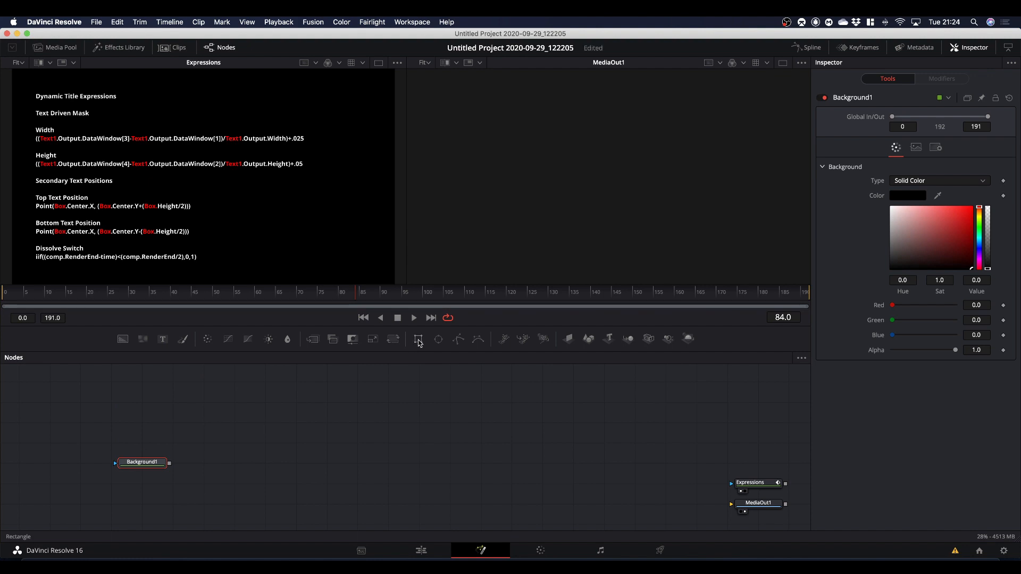
drag(418, 339, 533, 220)
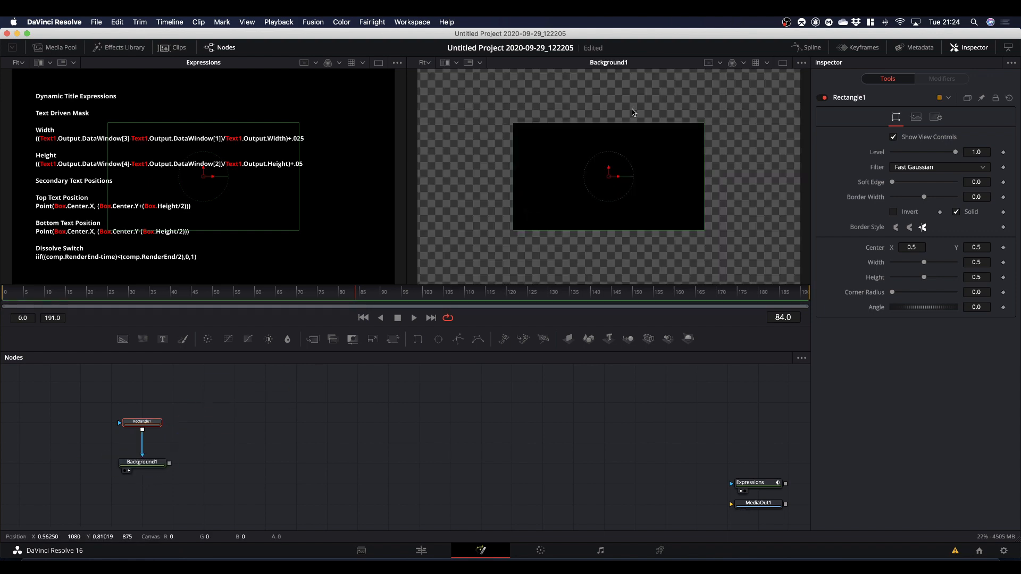
click(149, 466)
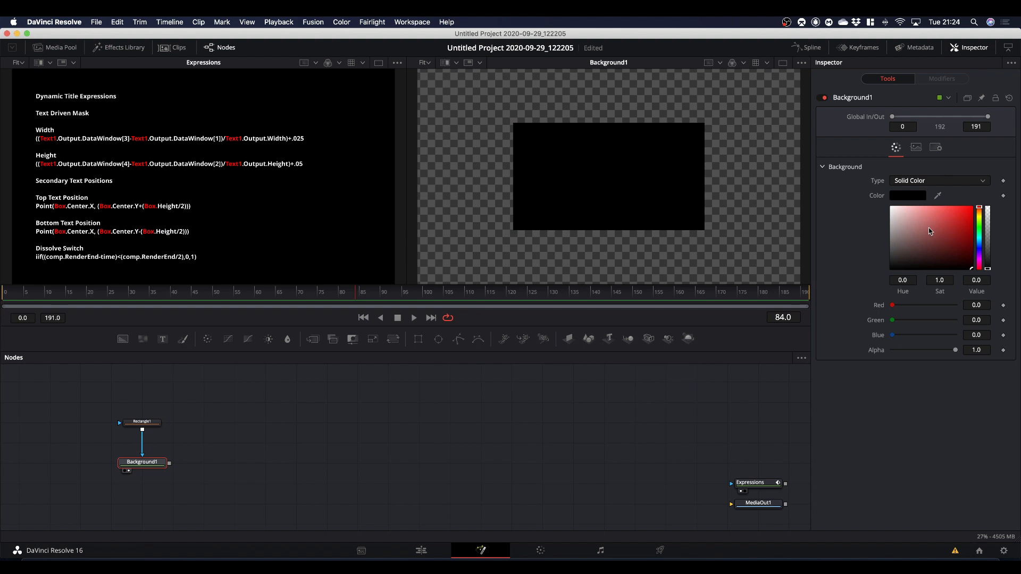
click(988, 237)
mouse_move(988, 238)
mouse_down()
mouse_move(985, 184)
mouse_move(995, 239)
mouse_move(991, 231)
mouse_up()
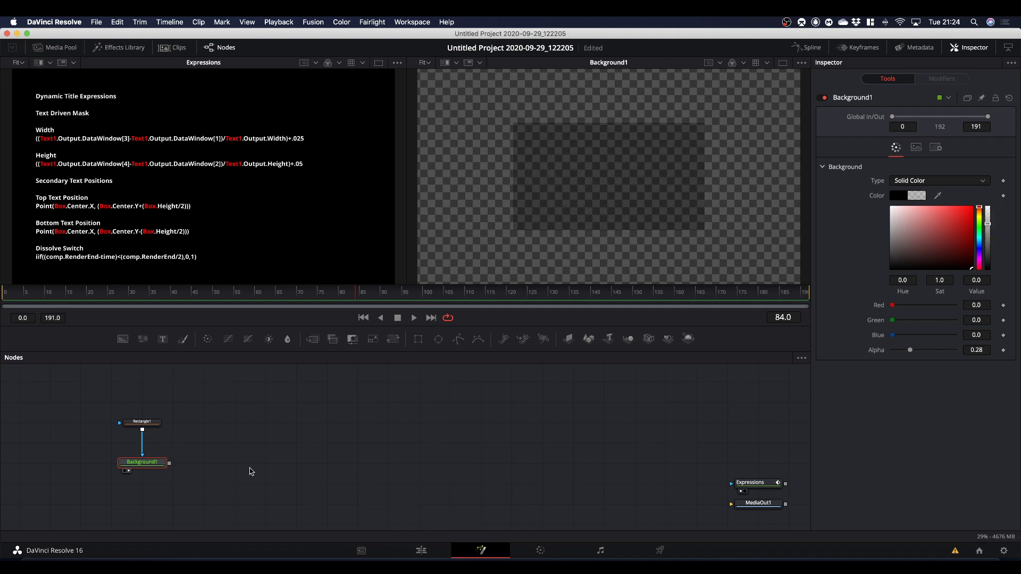
Move Rectangle1 farther above the Background node and paste a linked instance of it in the empty space beside it.
click(144, 418)
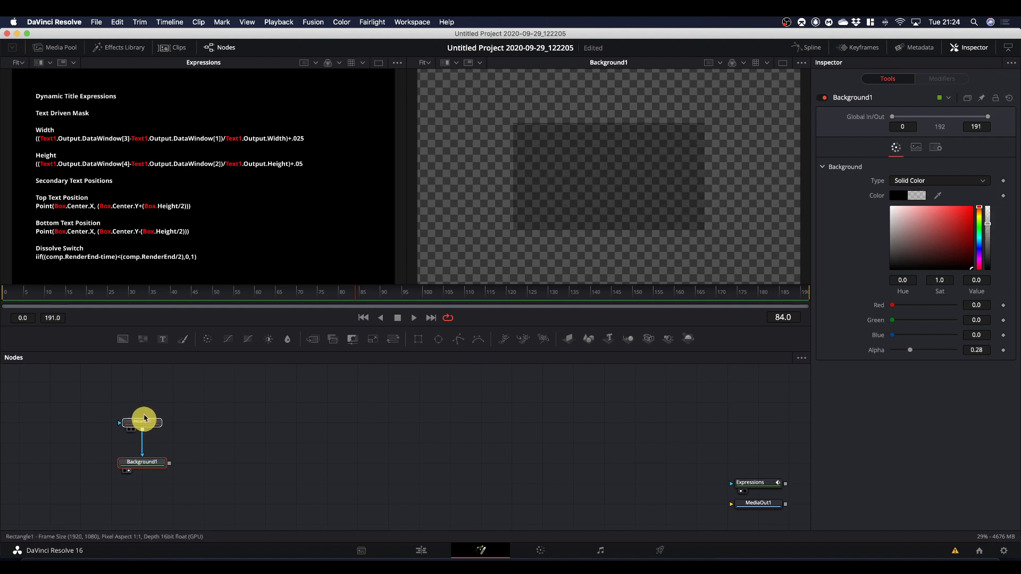
drag(144, 419, 144, 401)
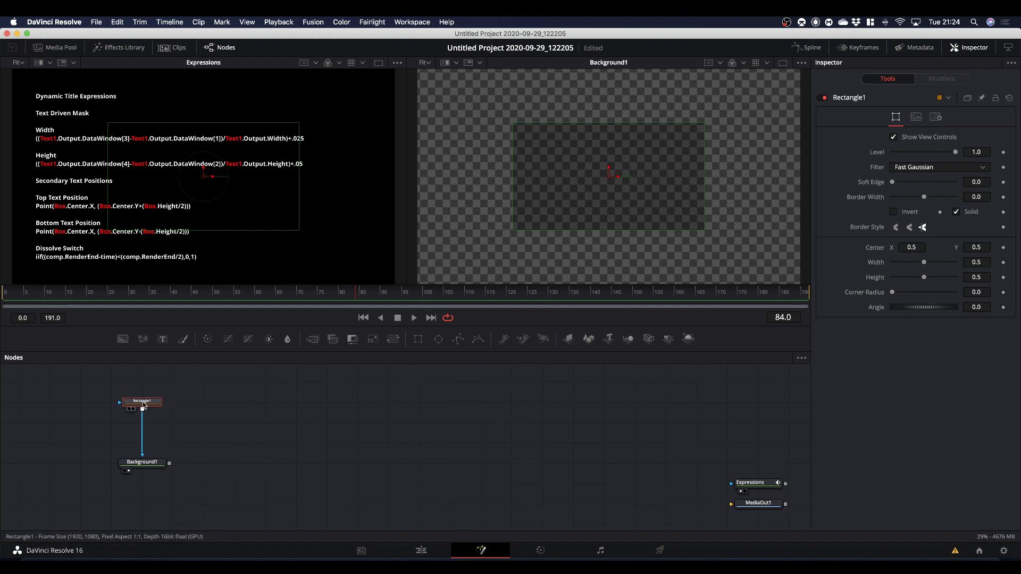
mouse_move(143, 405)
key(super+c)
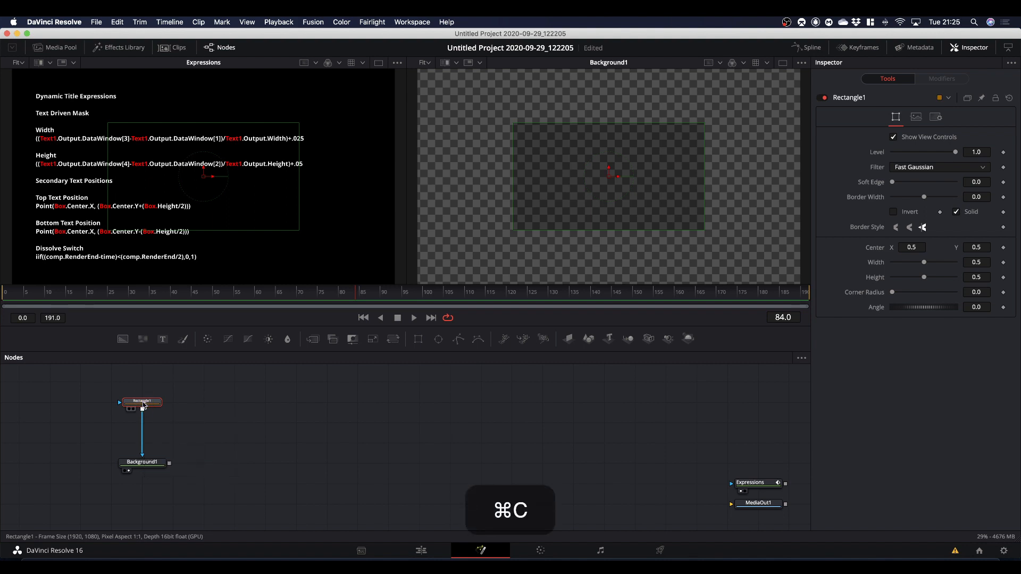
click(201, 416)
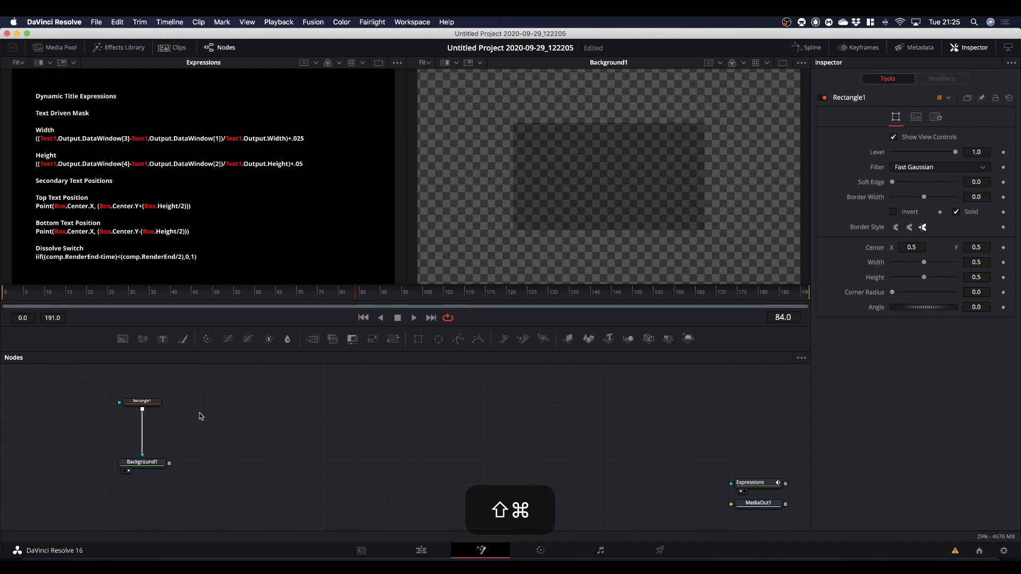
key(shift+super+v)
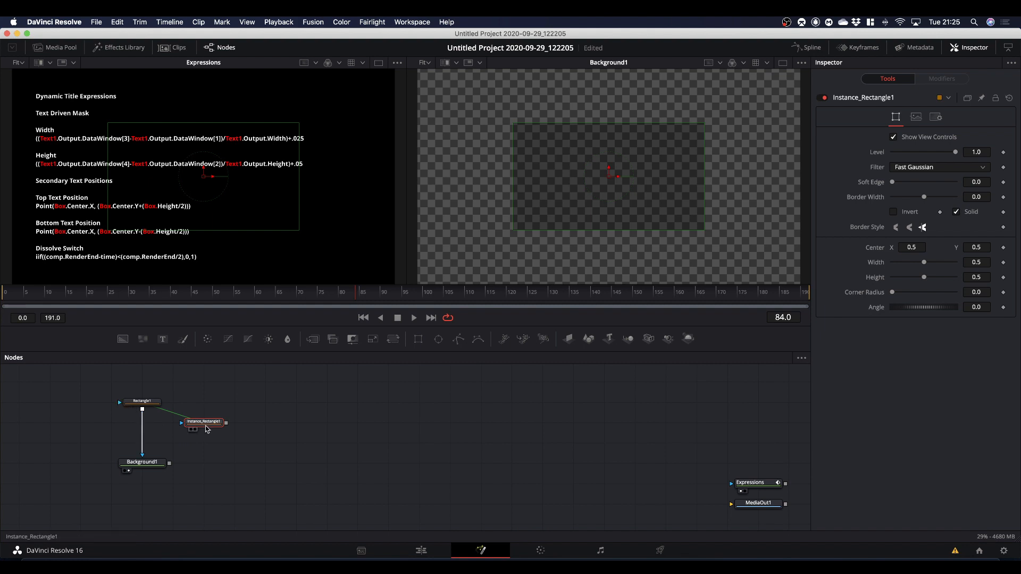
Test the link by viewing the rectangle instance while resizing Rectangle1 to about 0.59 wide and 0.70 high.
click(139, 406)
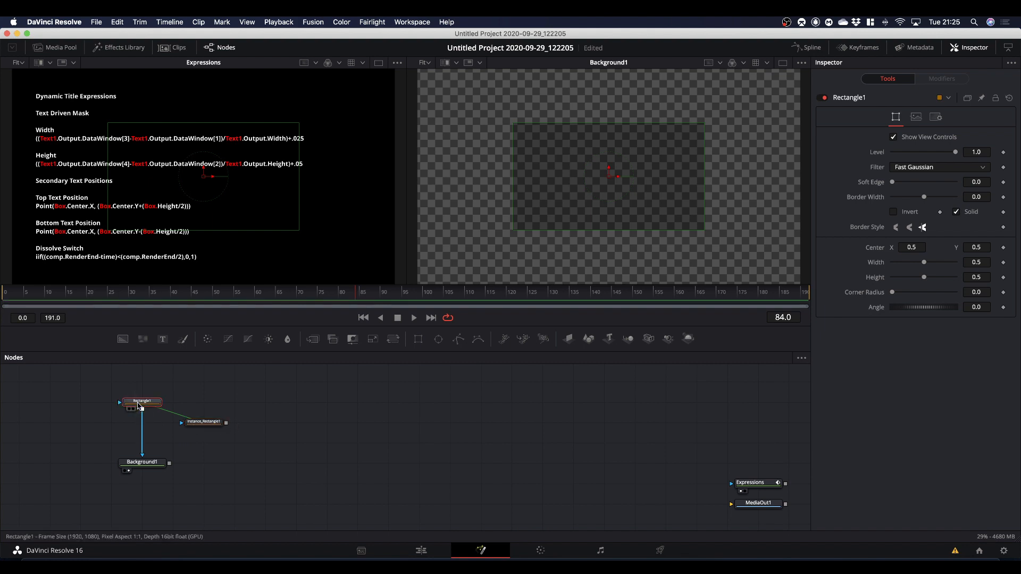
click(208, 427)
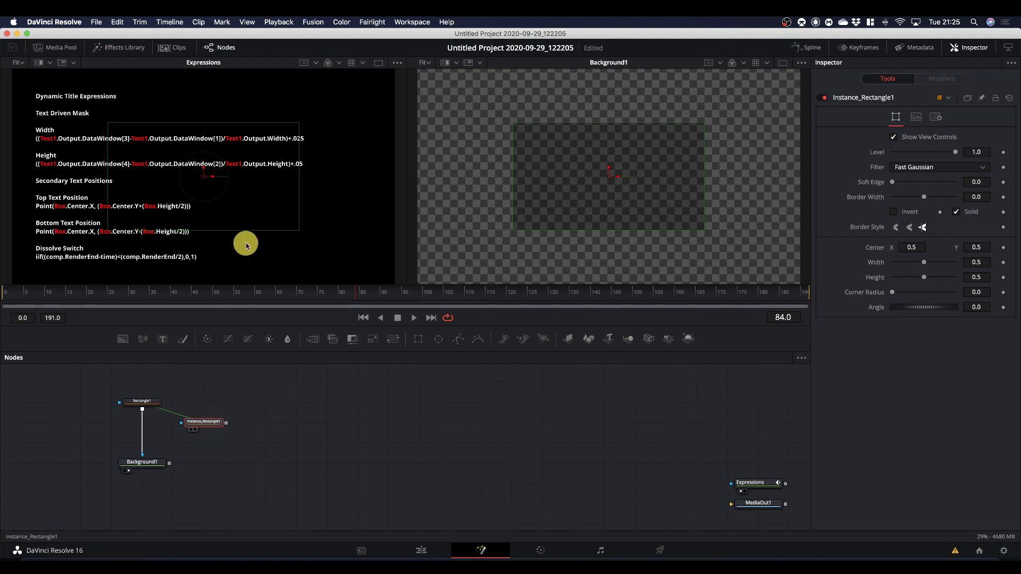
key(1)
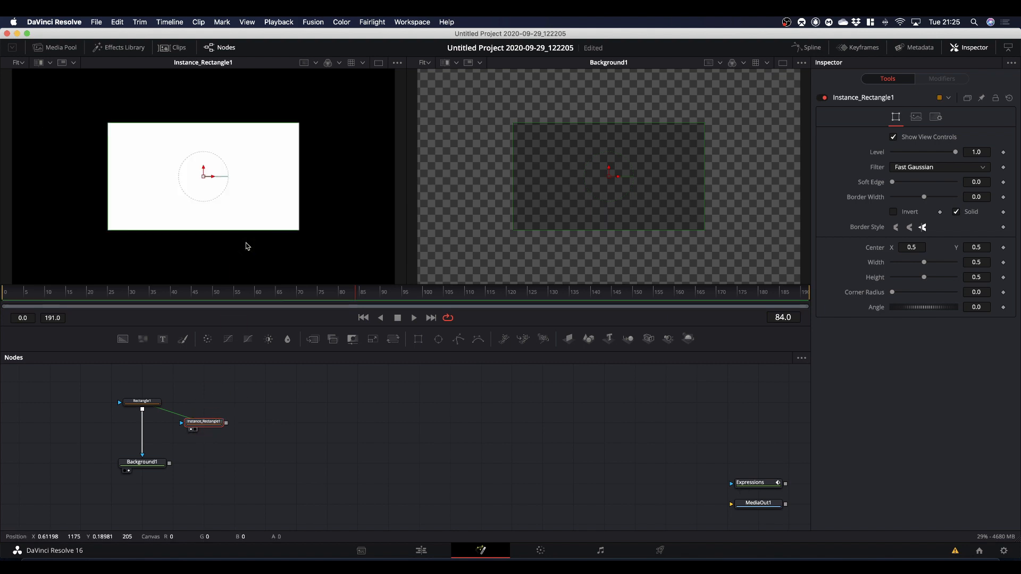
click(141, 405)
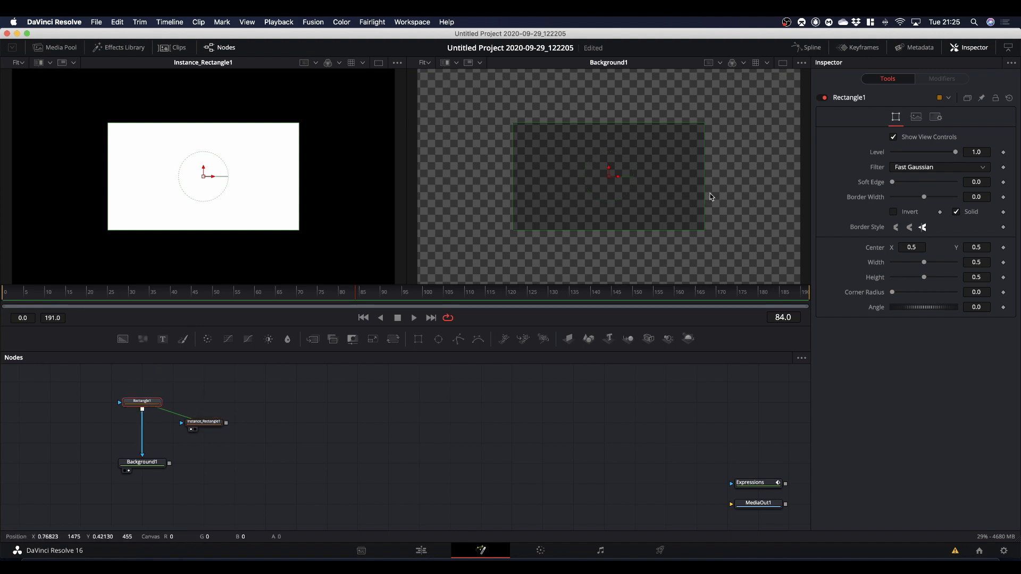
drag(706, 194, 665, 191)
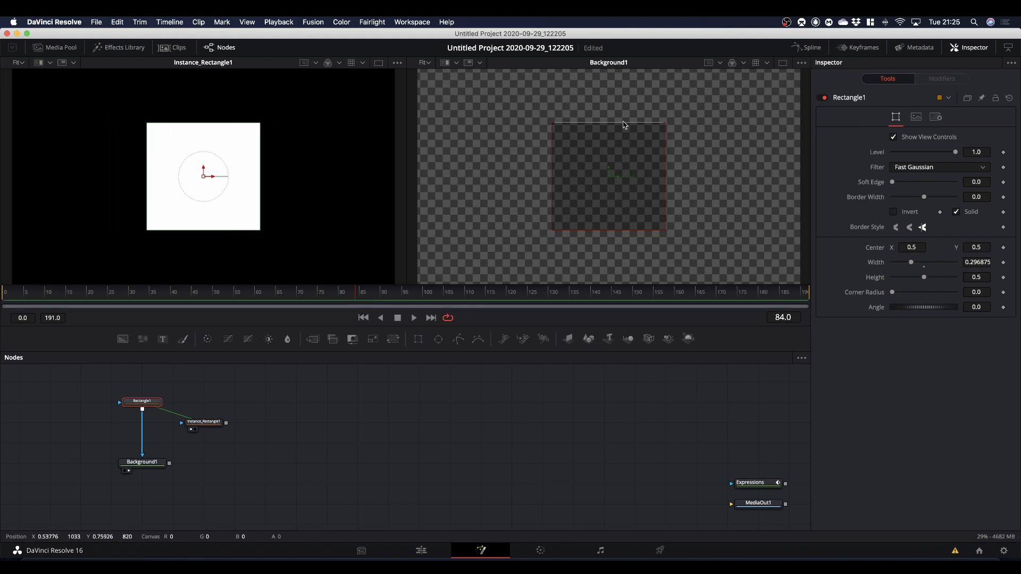
drag(624, 123, 618, 101)
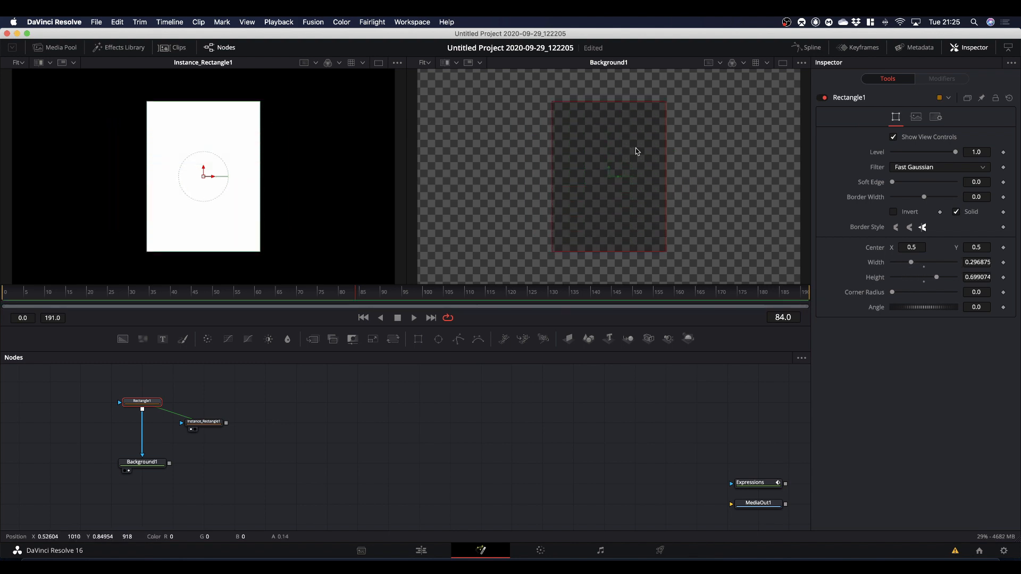
drag(663, 189, 722, 189)
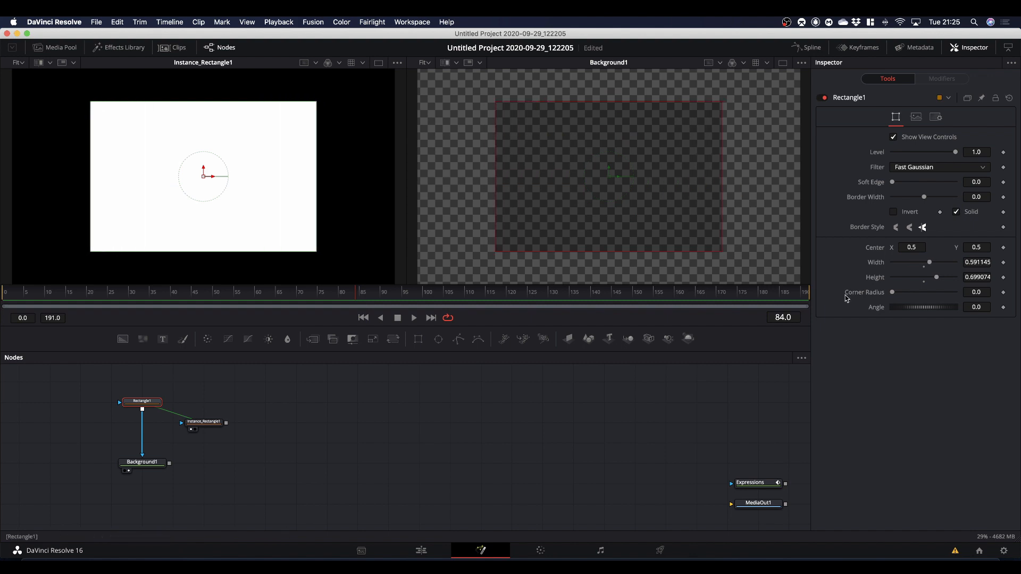
Reset Rectangle1's width and height to 0.5 and display the Expressions node in the first viewer again.
double_click(875, 266)
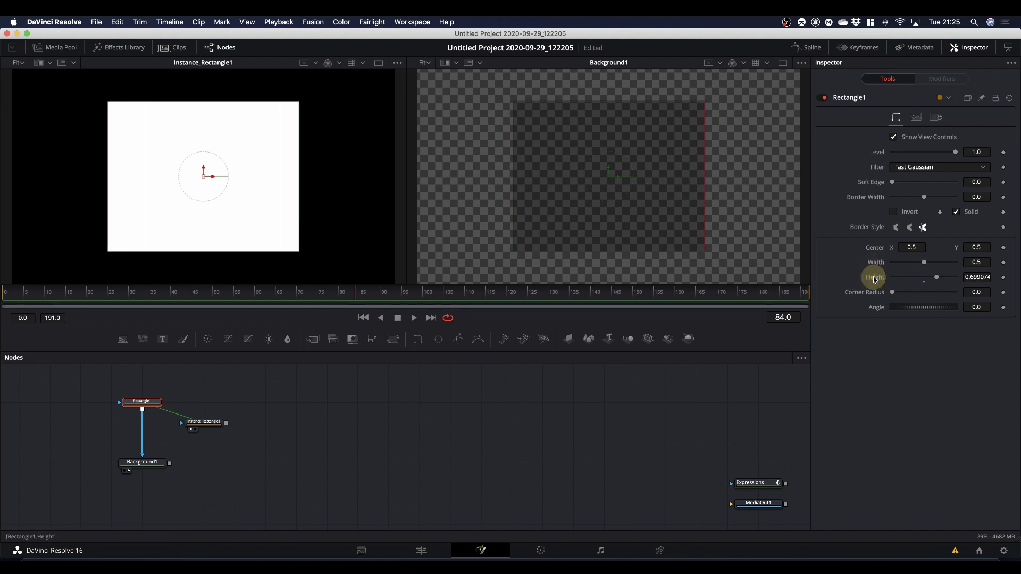
double_click(873, 277)
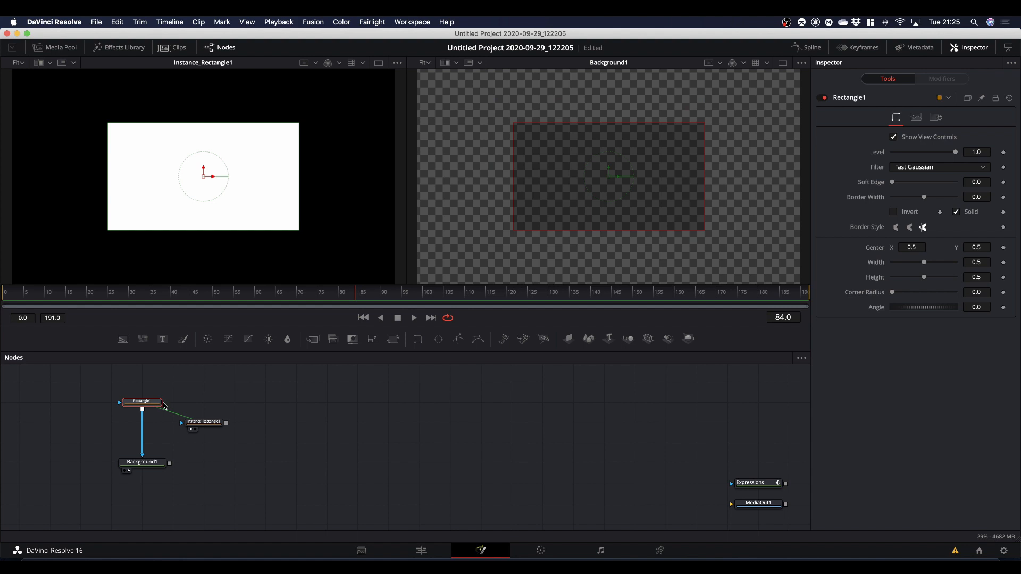
drag(760, 485, 324, 234)
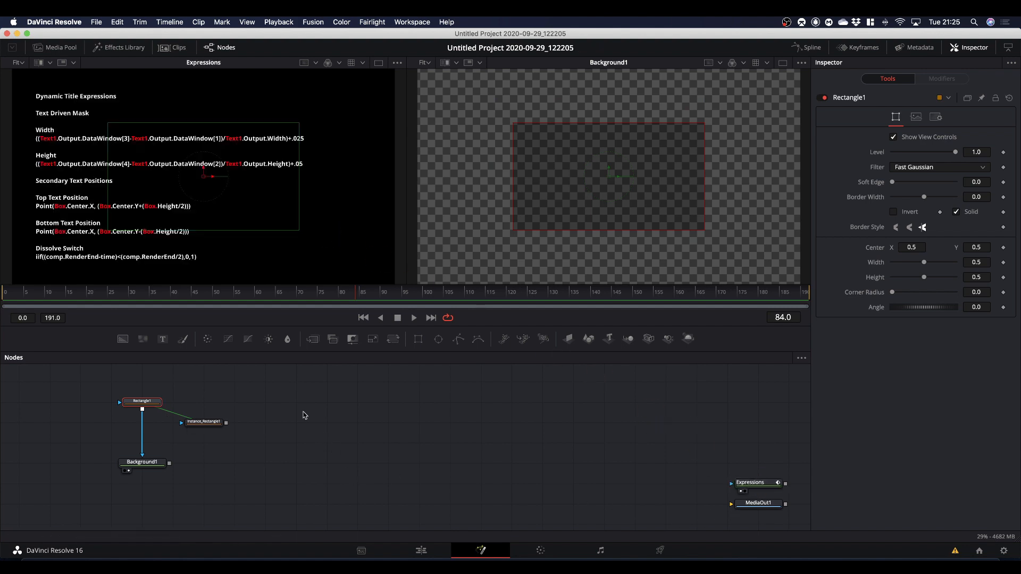
Align the rectangle instance beside Rectangle1, then add a red Background node masked by it and show that node in the second viewer.
drag(208, 420, 247, 405)
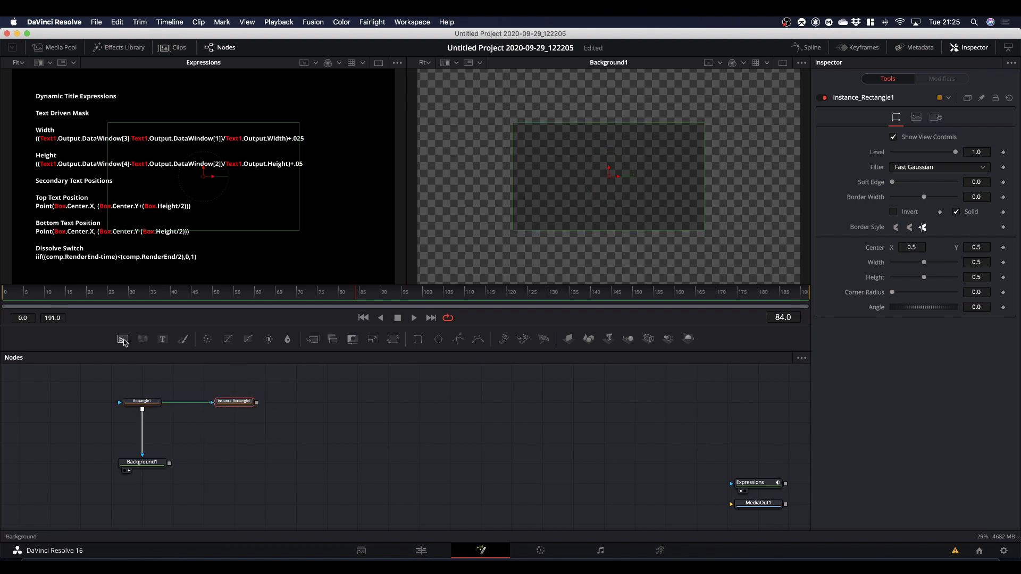
drag(123, 339, 238, 450)
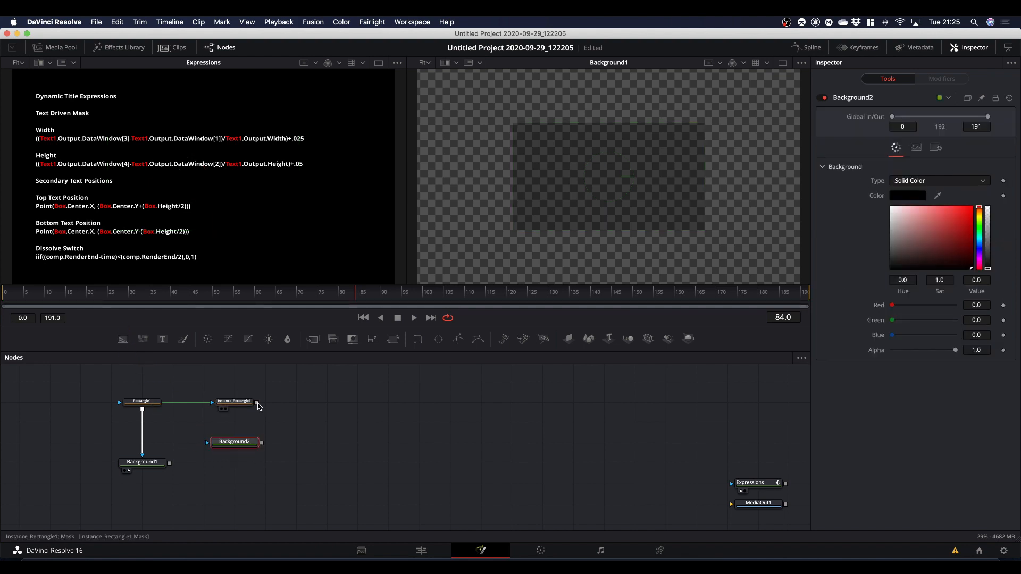
drag(256, 403, 611, 212)
drag(940, 232, 987, 200)
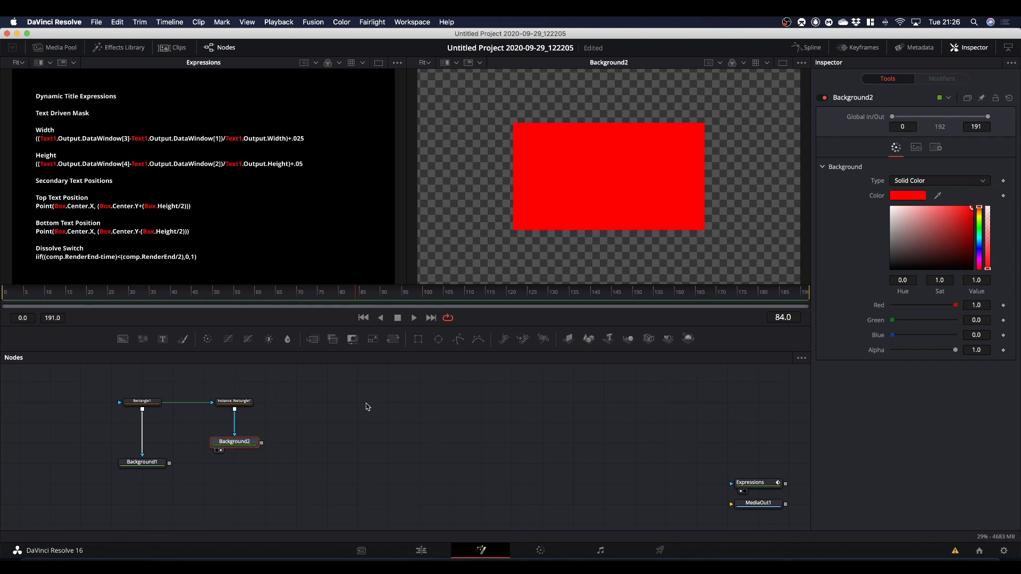
Deinstance the Solid and Border Width parameters on the rectangle instance.
click(229, 401)
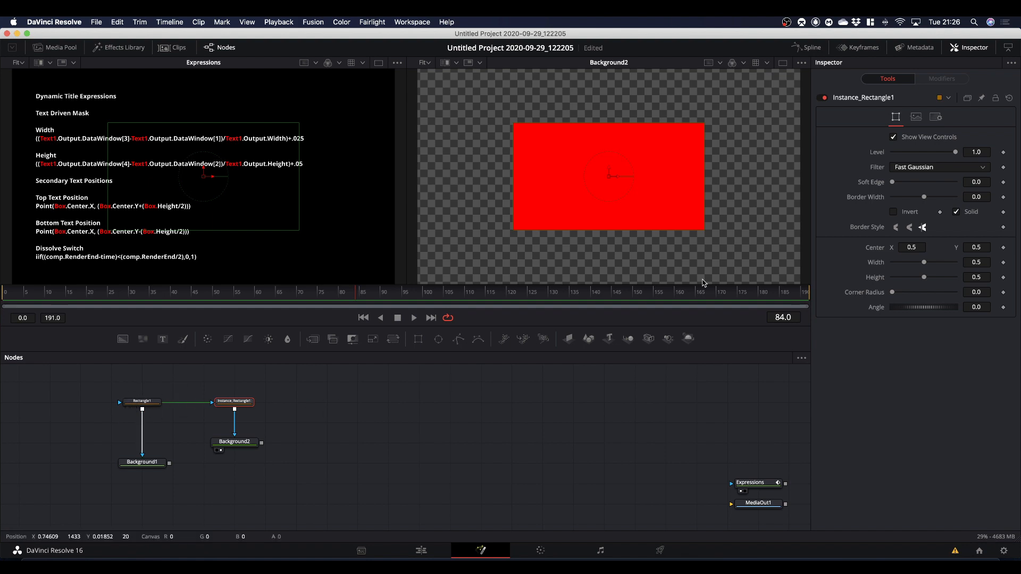
right_click(972, 214)
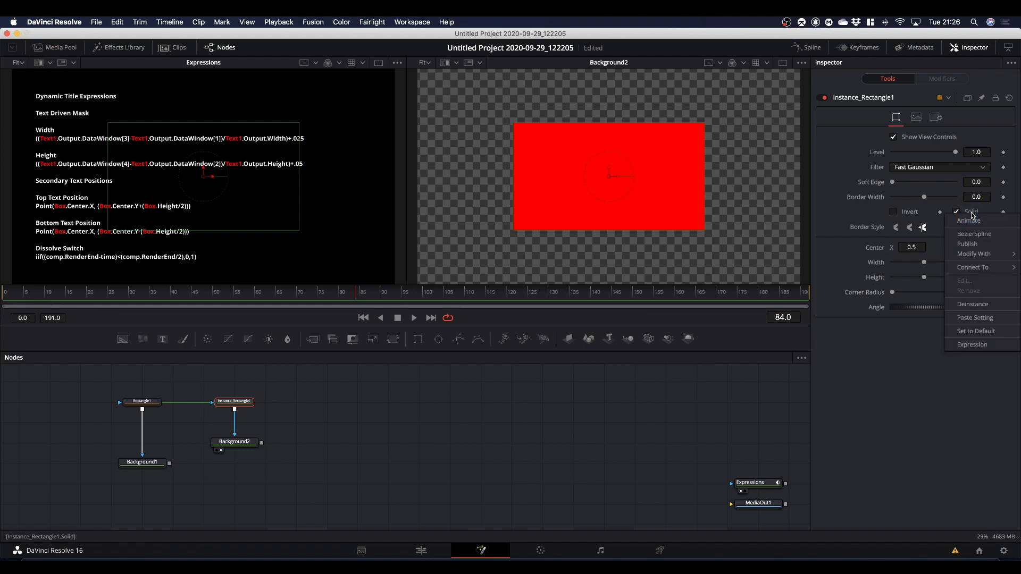
click(970, 305)
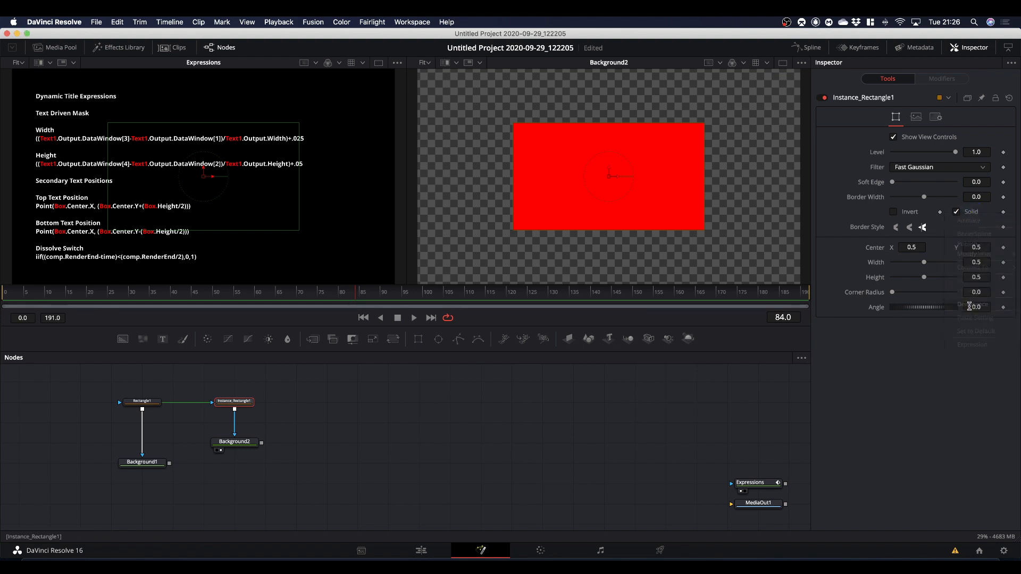
right_click(867, 200)
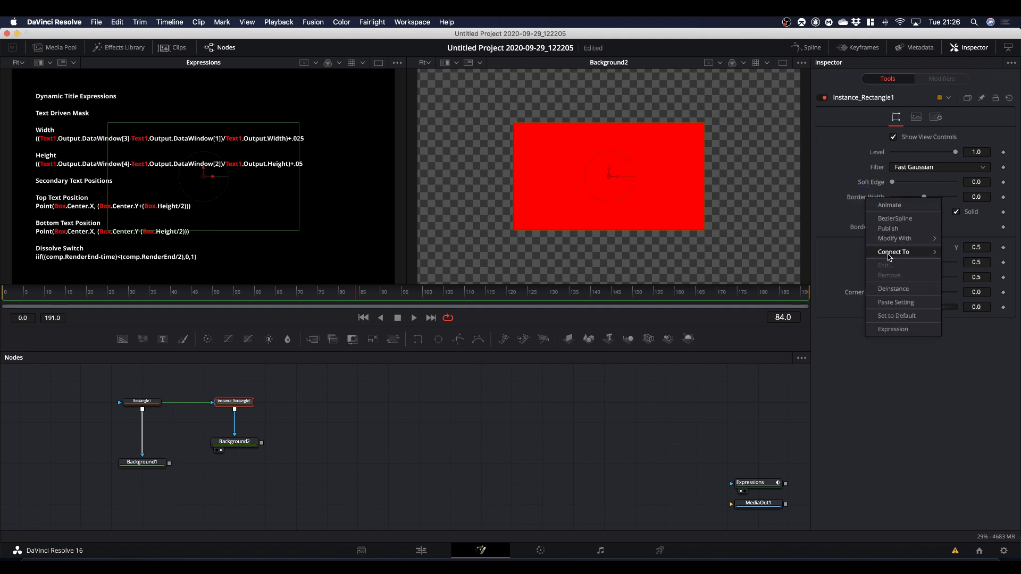
click(892, 289)
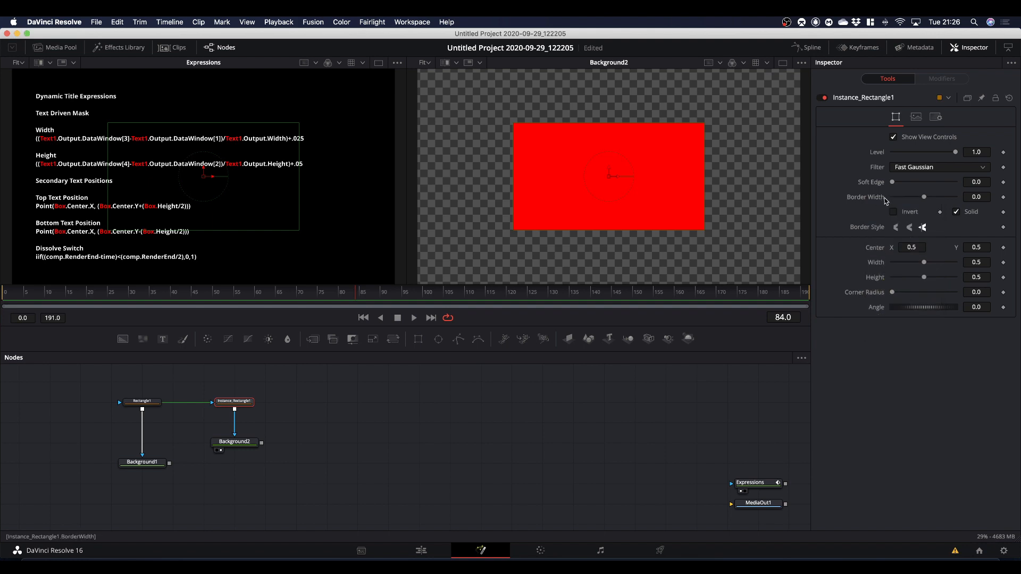
Turn off Solid on the rectangle instance and set its border width to 0.01.
click(957, 212)
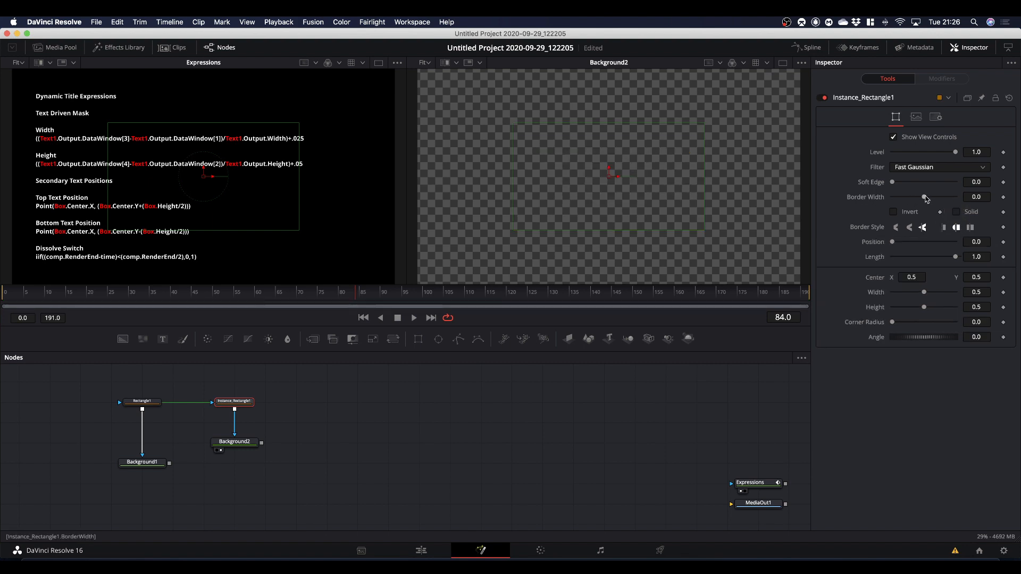
click(925, 197)
drag(925, 197, 933, 198)
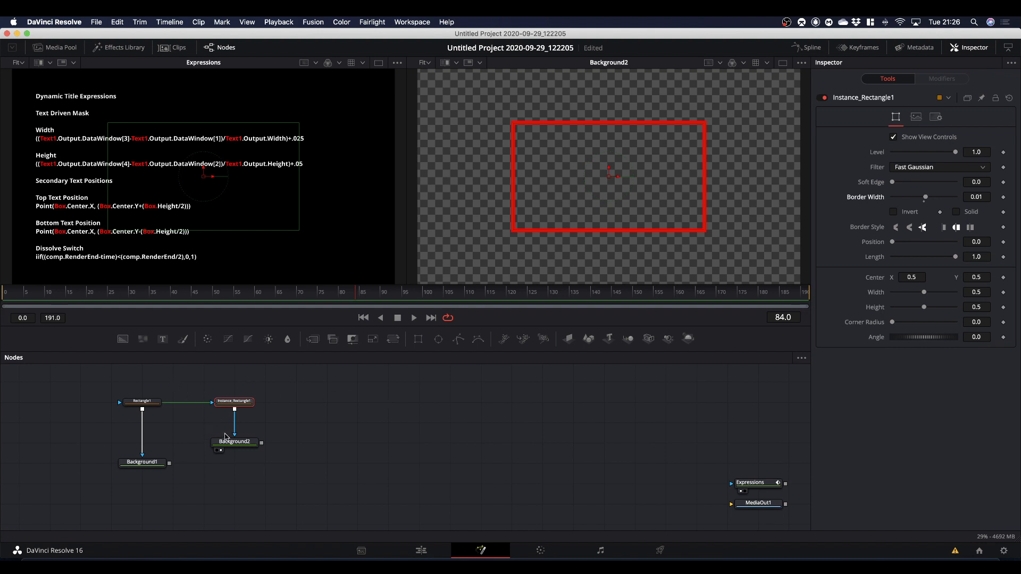
Add a third Background node feeding MediaOut1 and make it fully transparent.
drag(125, 340, 753, 508)
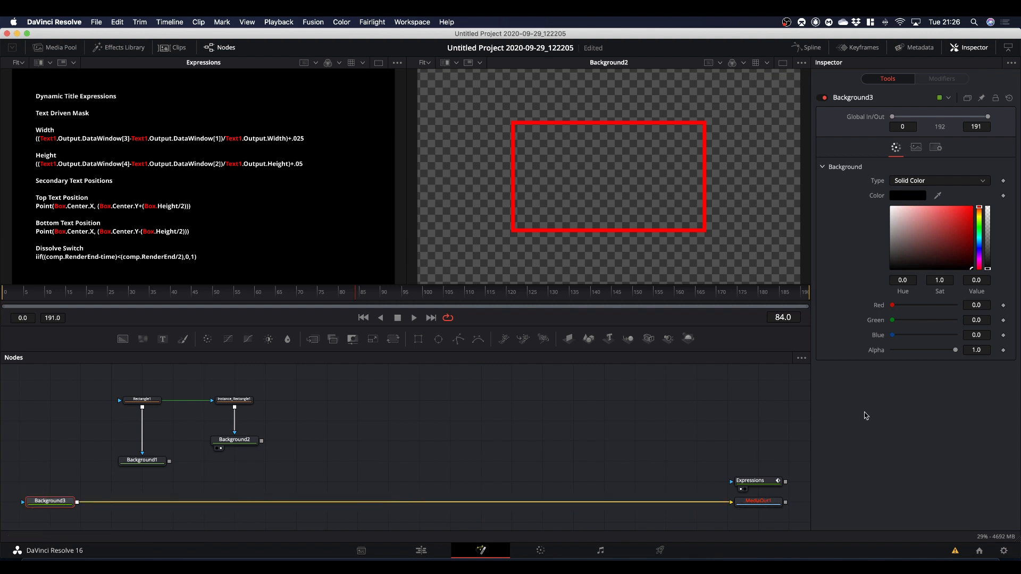
drag(987, 239, 983, 201)
Merge Background2 over Background1, merge that result over Background3, and display MediaOut1 in the second viewer.
drag(243, 445, 224, 431)
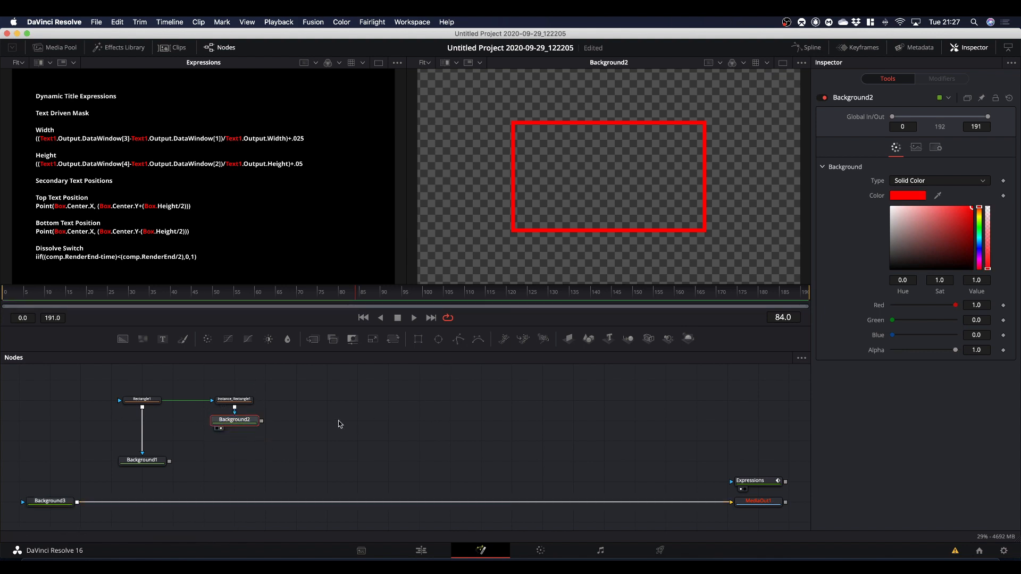
drag(262, 421, 169, 461)
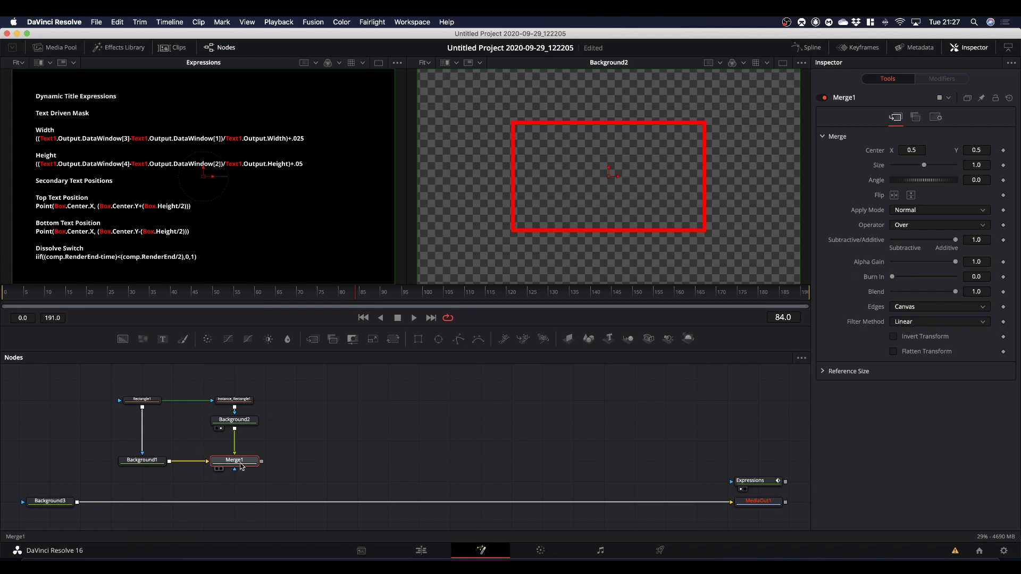
drag(241, 466, 553, 184)
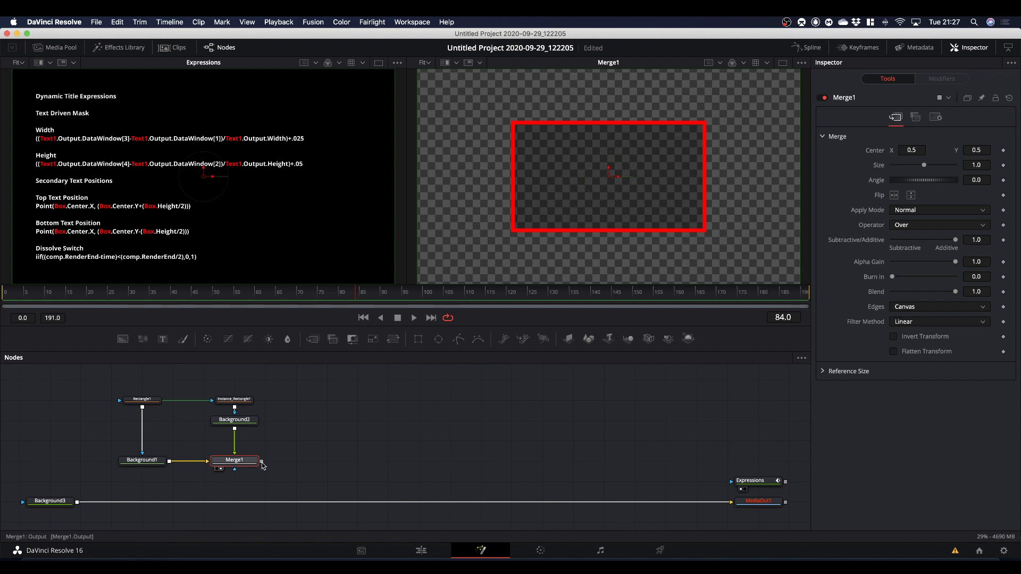
drag(263, 462, 79, 501)
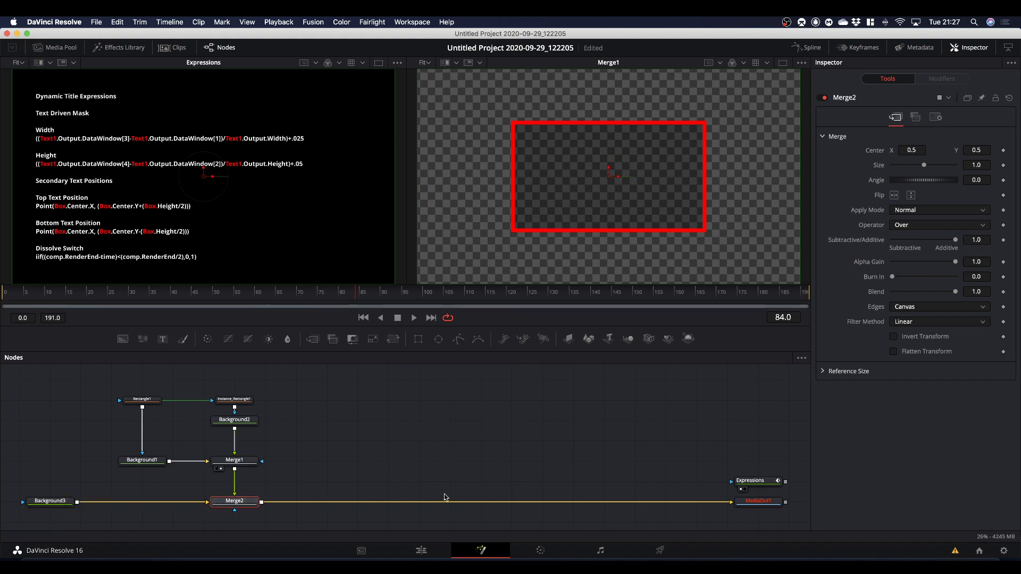
drag(759, 502, 714, 235)
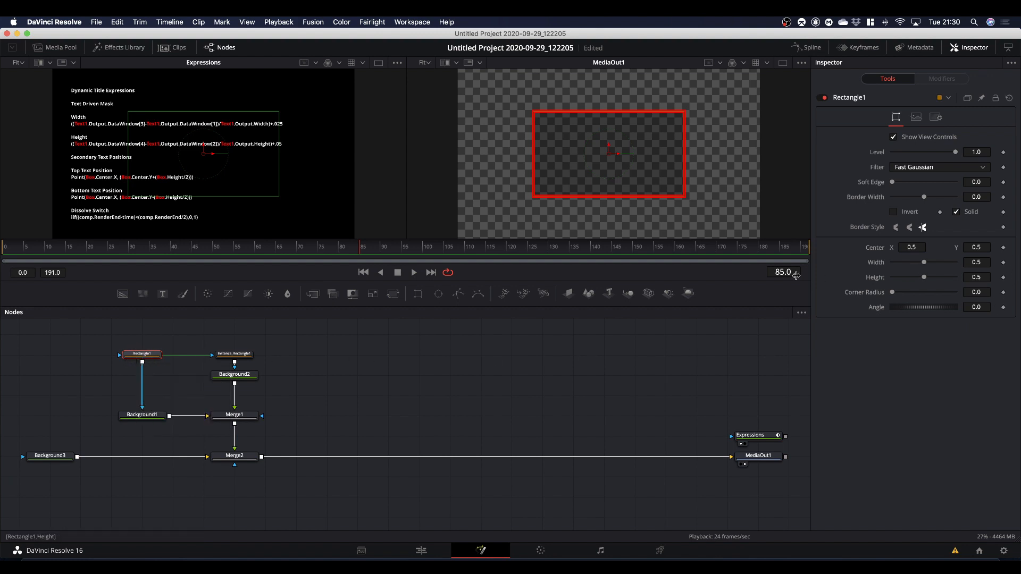
At frame 0, modify Rectangle1's Width with a Calculation modifier and set its operator to Multiply.
drag(360, 248, 2, 267)
right_click(876, 267)
mouse_move(900, 306)
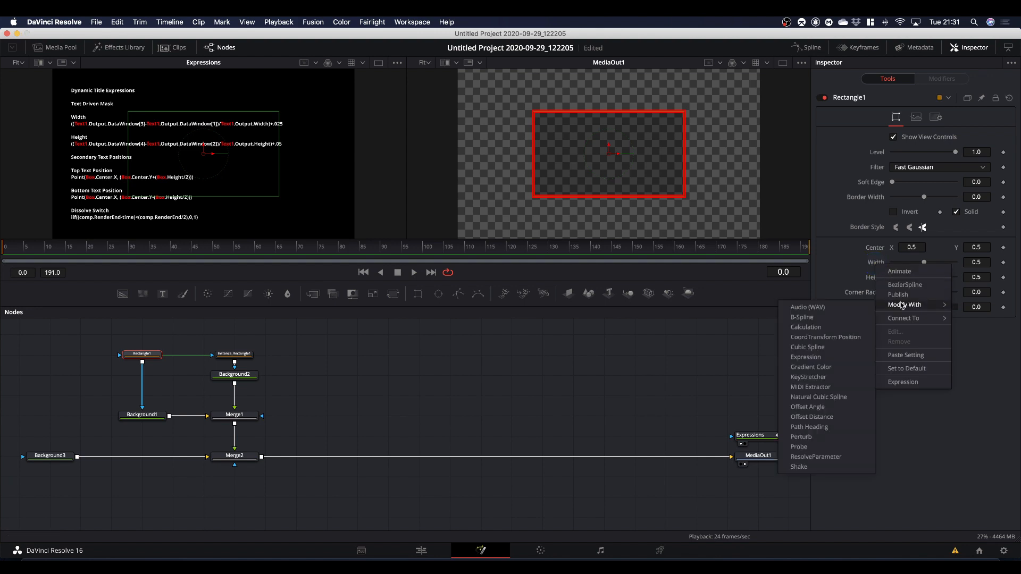
click(806, 328)
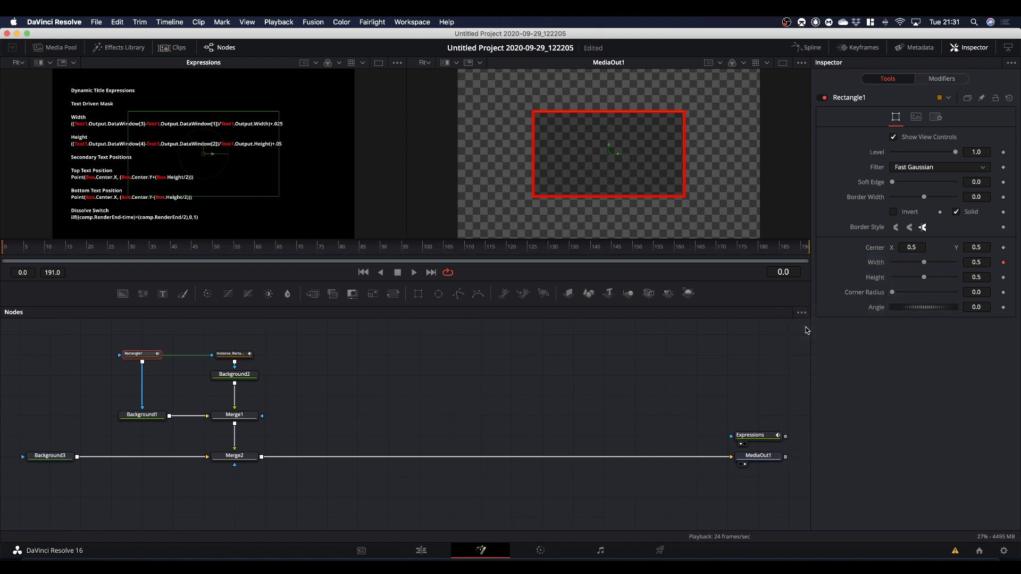
click(940, 81)
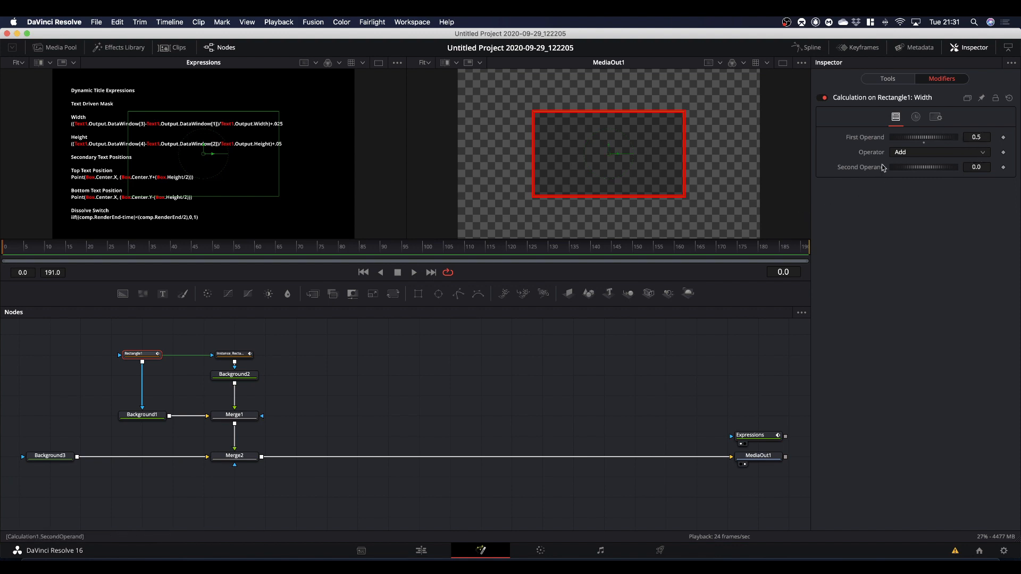
click(910, 153)
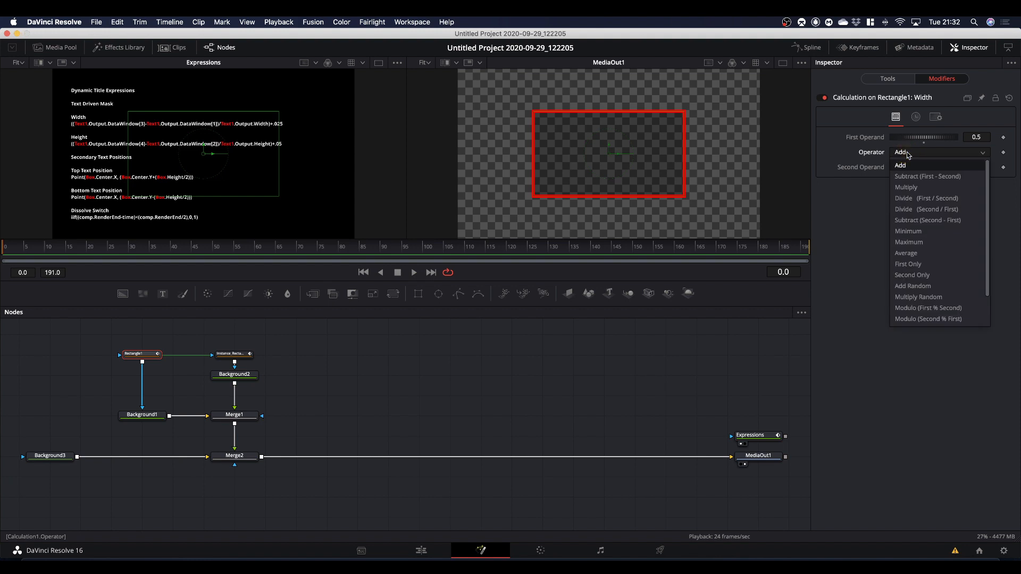
click(907, 187)
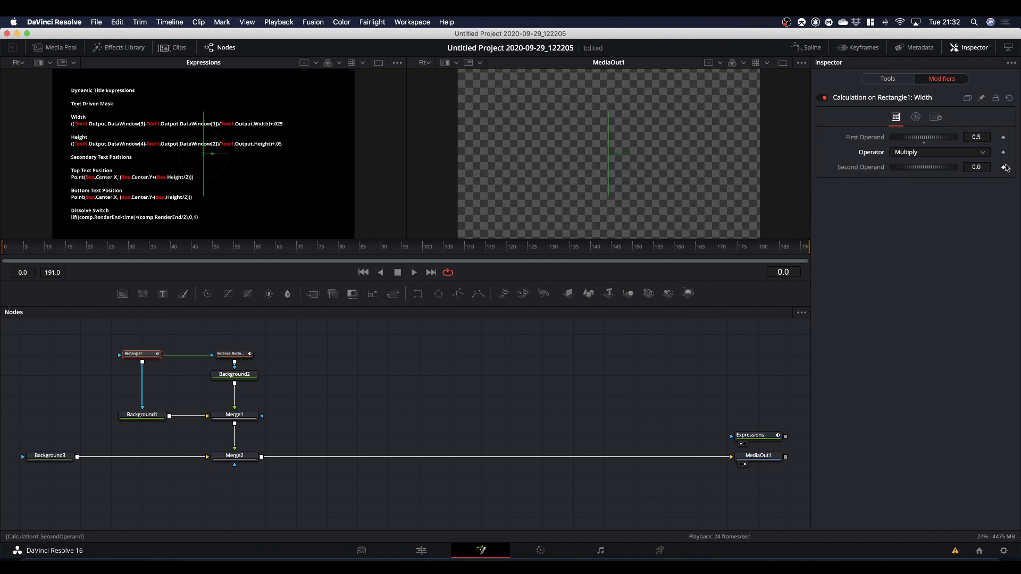
Keyframe the Width calculation's second operand from 0 at frame 0 to 1 at frame 12.
click(6, 253)
click(1004, 167)
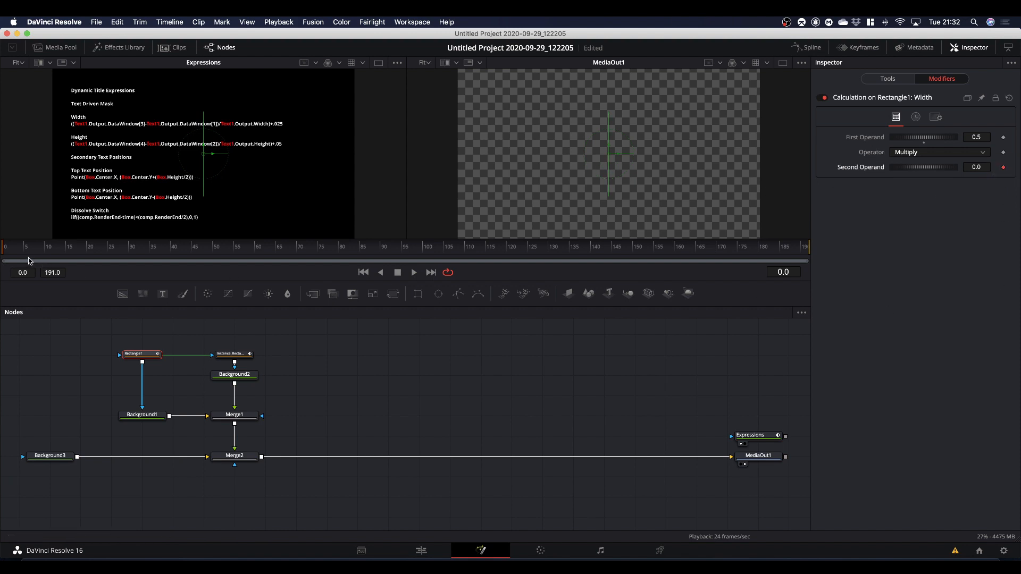
drag(29, 252, 55, 263)
click(977, 168)
text(1)
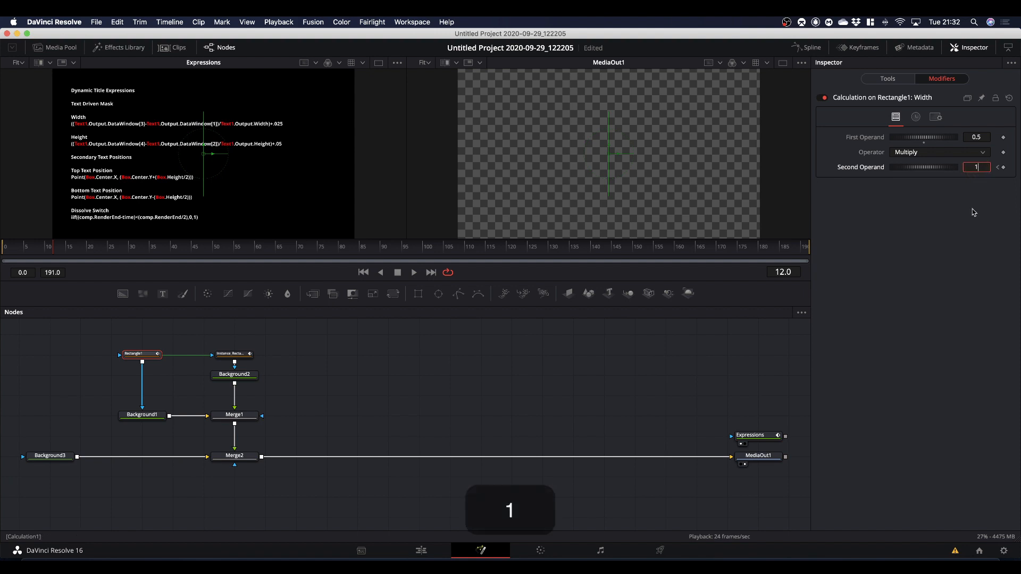
click(958, 283)
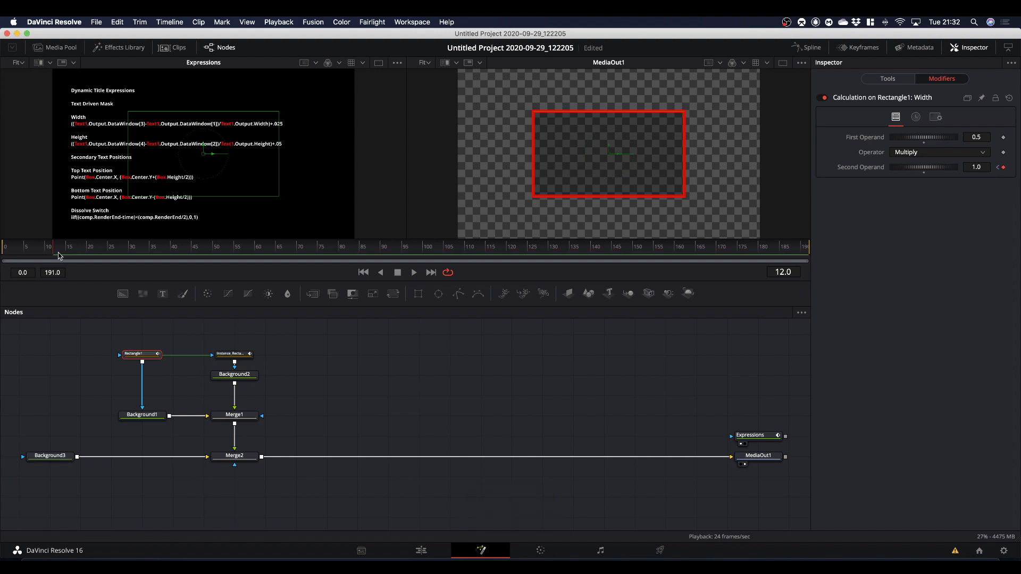
Play the box's width animation from frame 0 twice and return to the first frame.
drag(56, 255, 6, 255)
key(space)
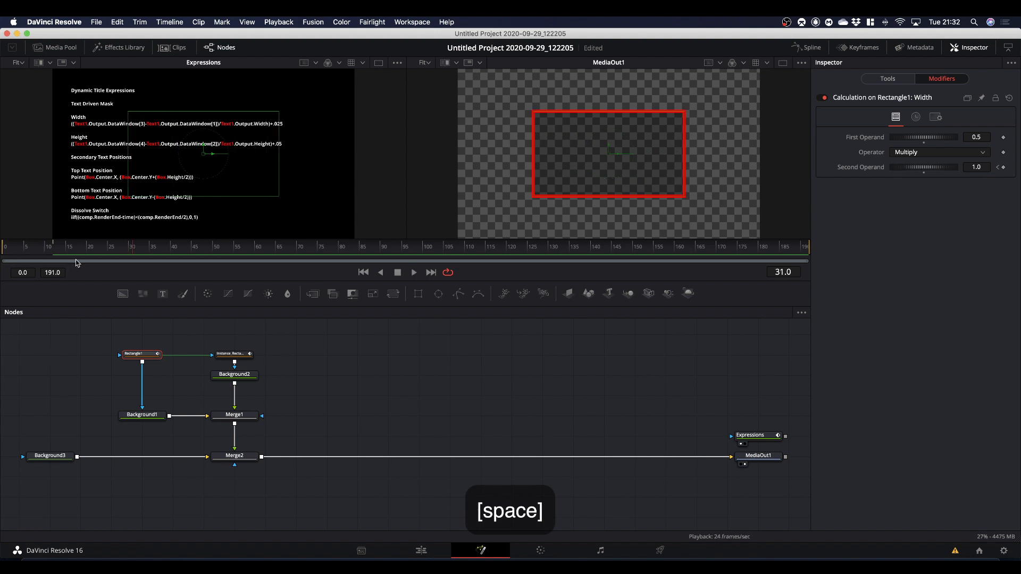
drag(133, 253, 7, 254)
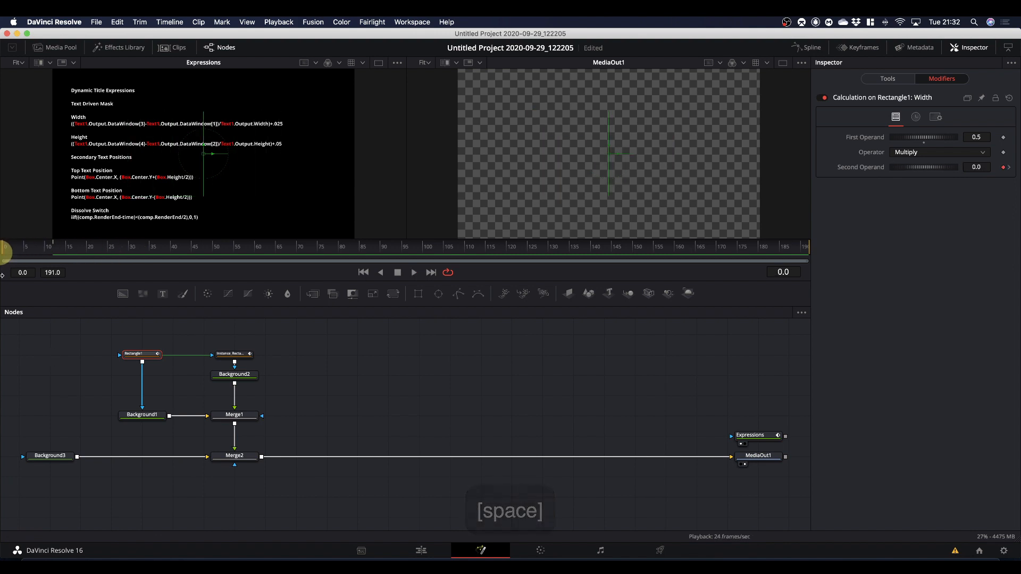
key(space)
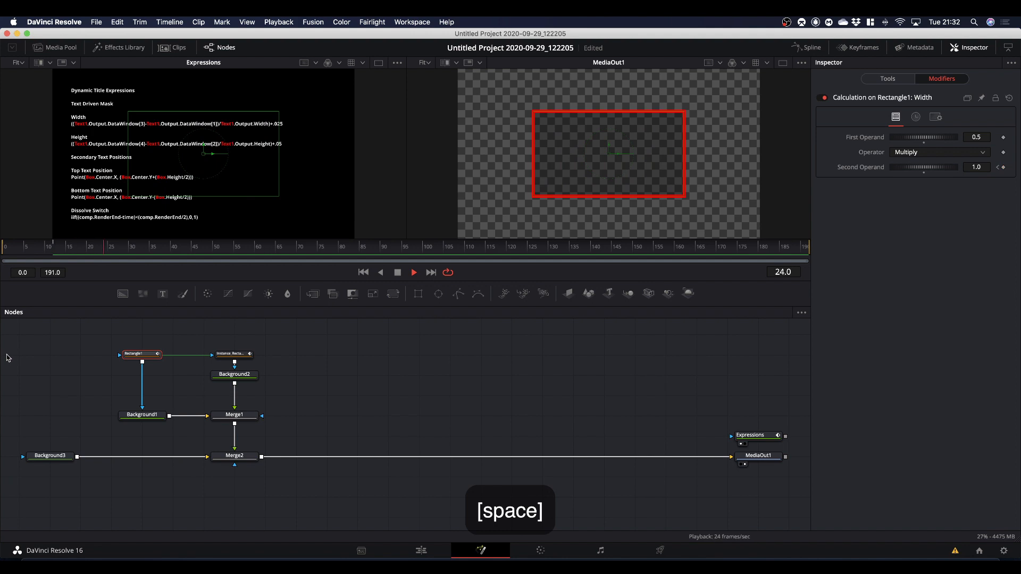
drag(116, 251, 6, 254)
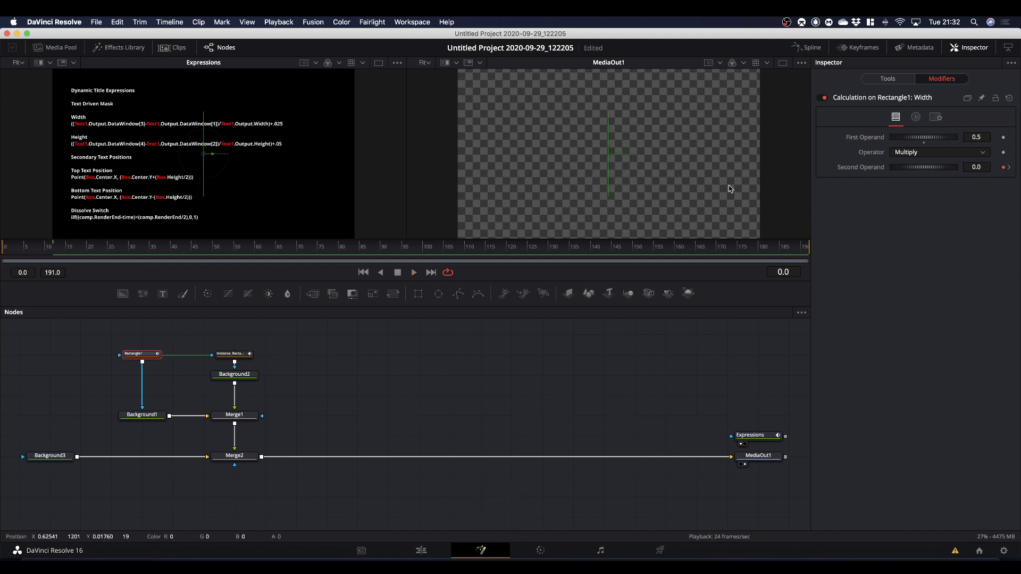
Modify Rectangle1's Height with a Calculation modifier and set its operator to Multiply.
click(886, 80)
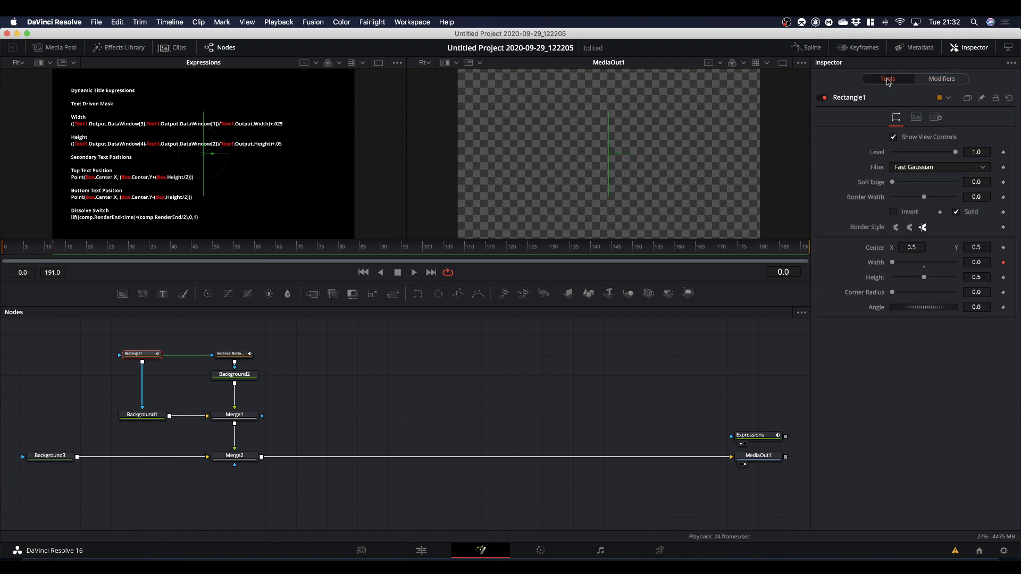
right_click(873, 280)
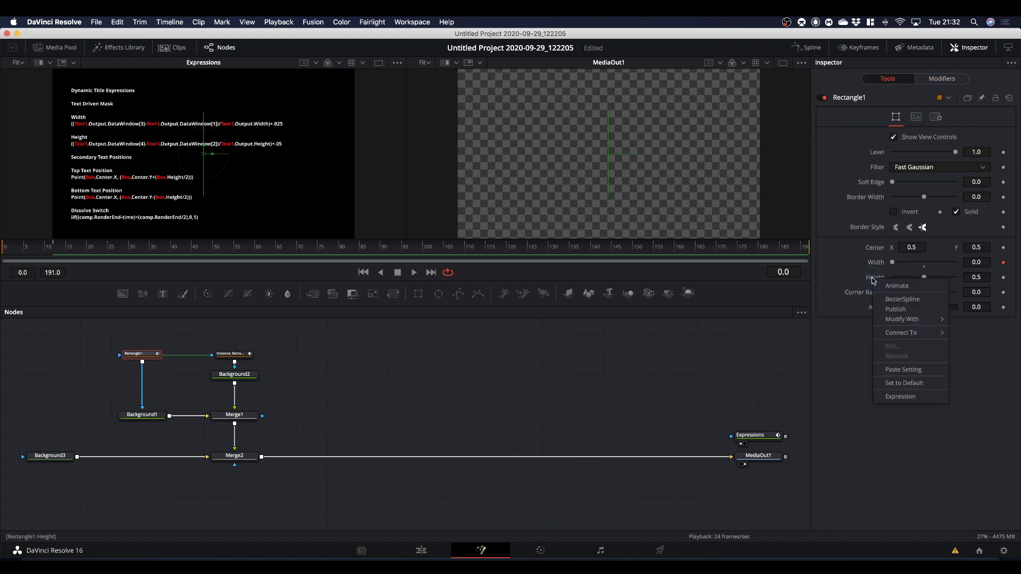
mouse_move(902, 320)
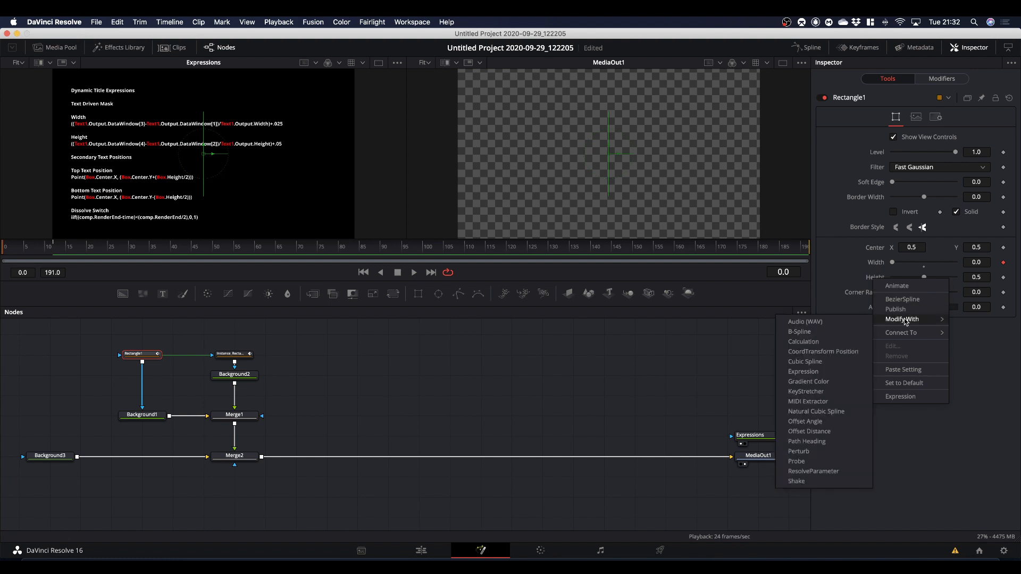
click(805, 342)
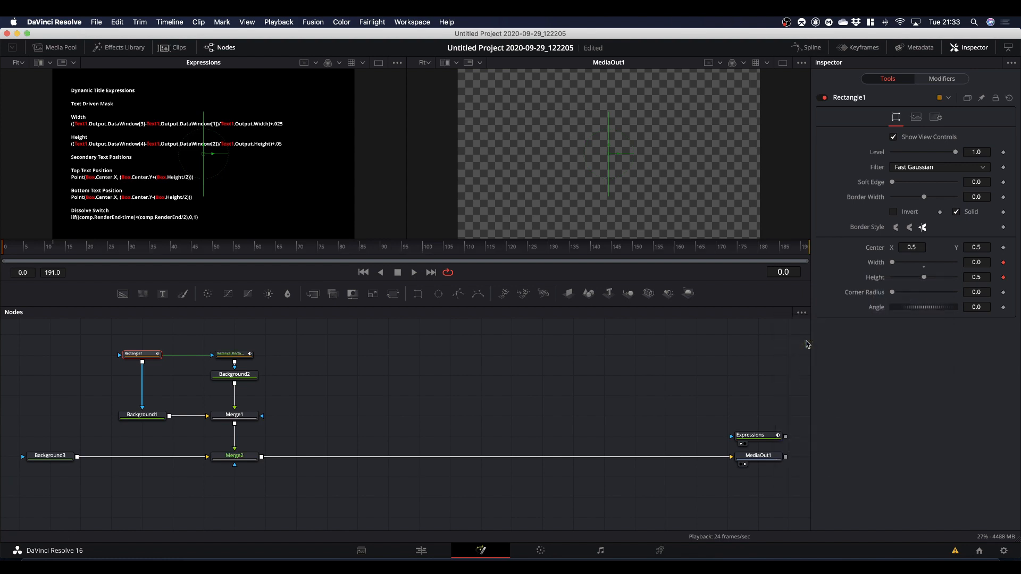
click(951, 80)
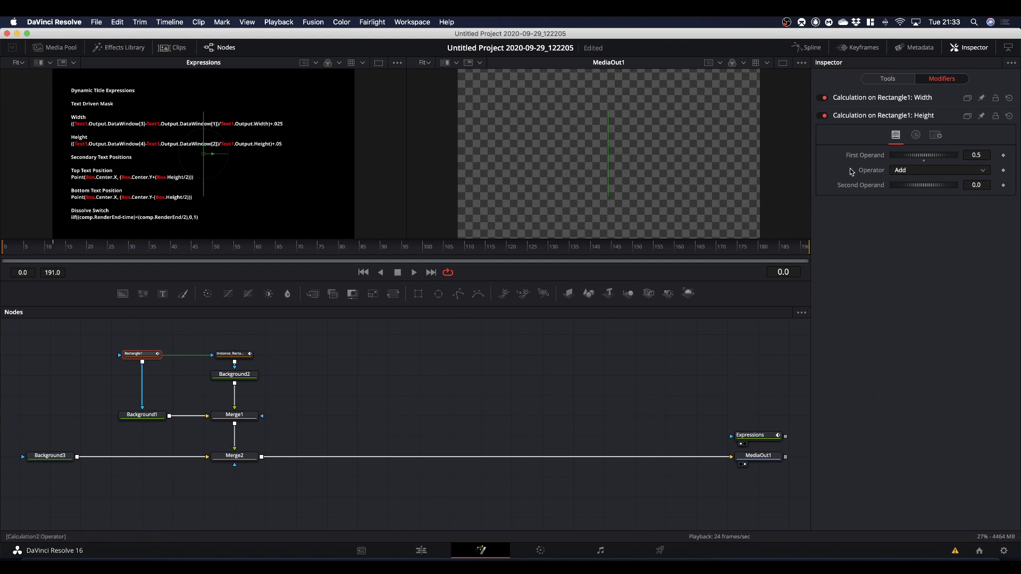
click(913, 171)
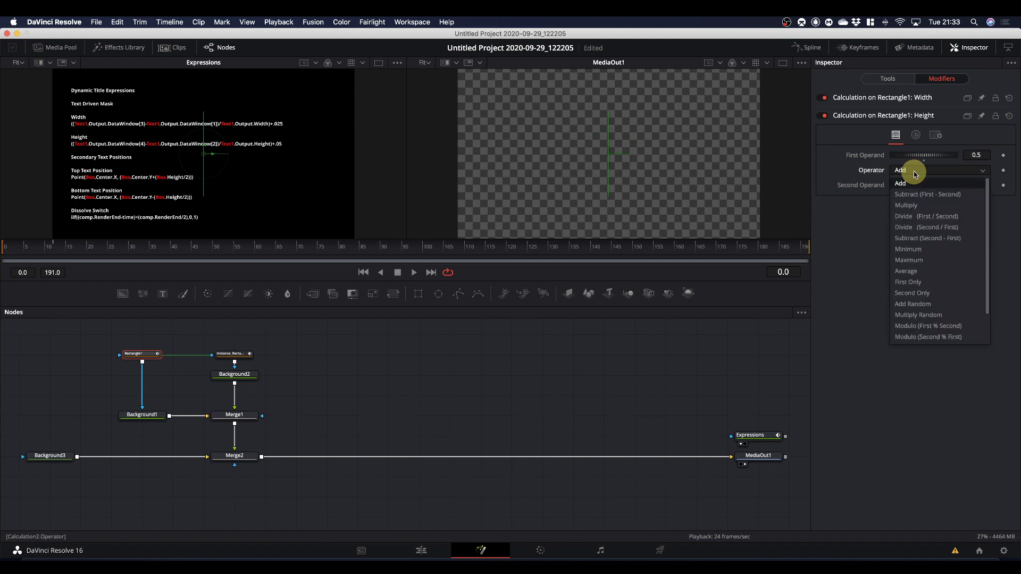
click(907, 205)
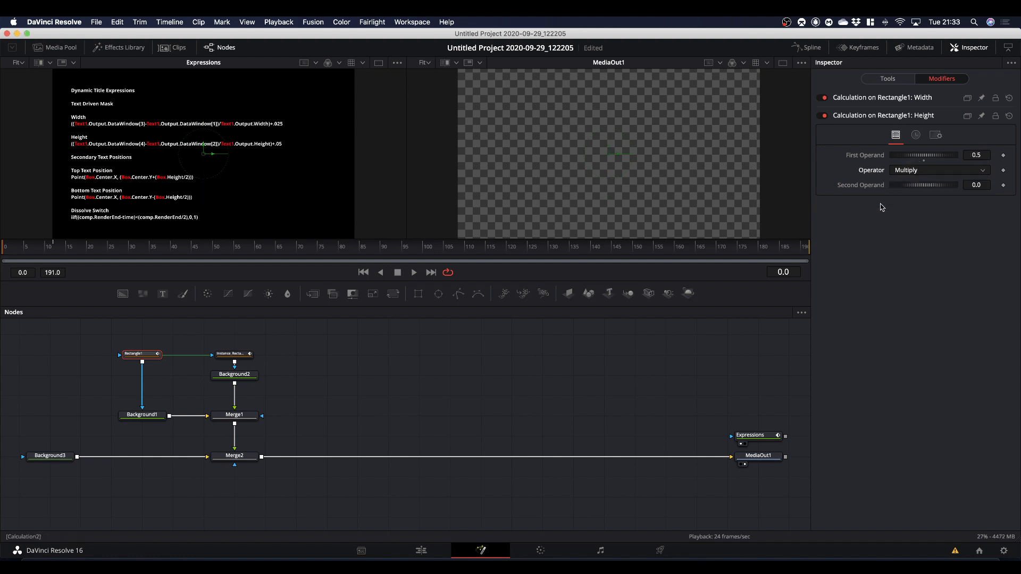
Keyframe the Height calculation's second operand from 0 at frame 0 to 1 at frame 12.
drag(92, 246, 7, 268)
click(1004, 185)
drag(13, 254, 56, 269)
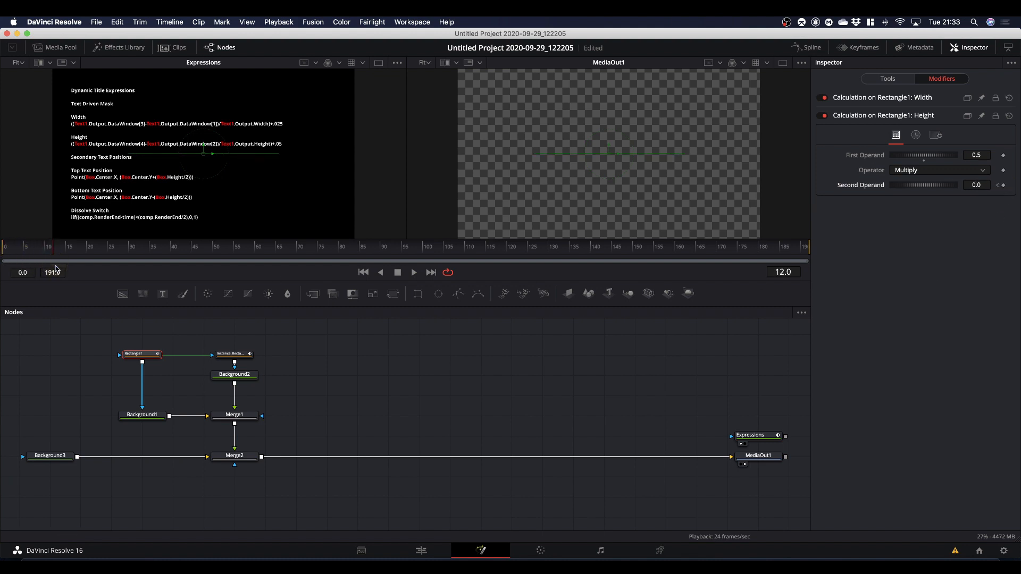
click(977, 185)
click(875, 309)
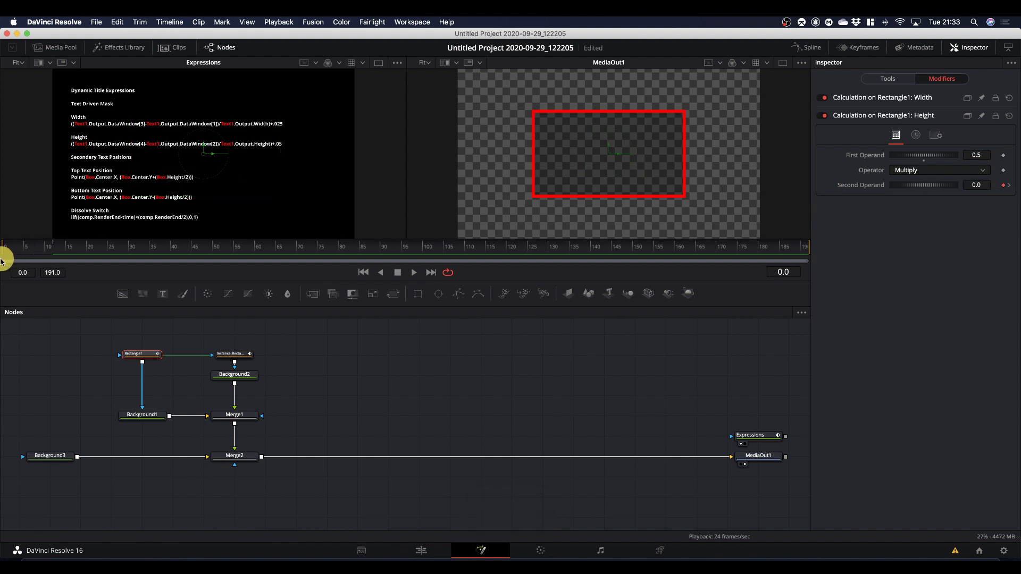
Play the box's combined width and height animation from frame 0 twice and return to the first frame.
key(space)
key(space)
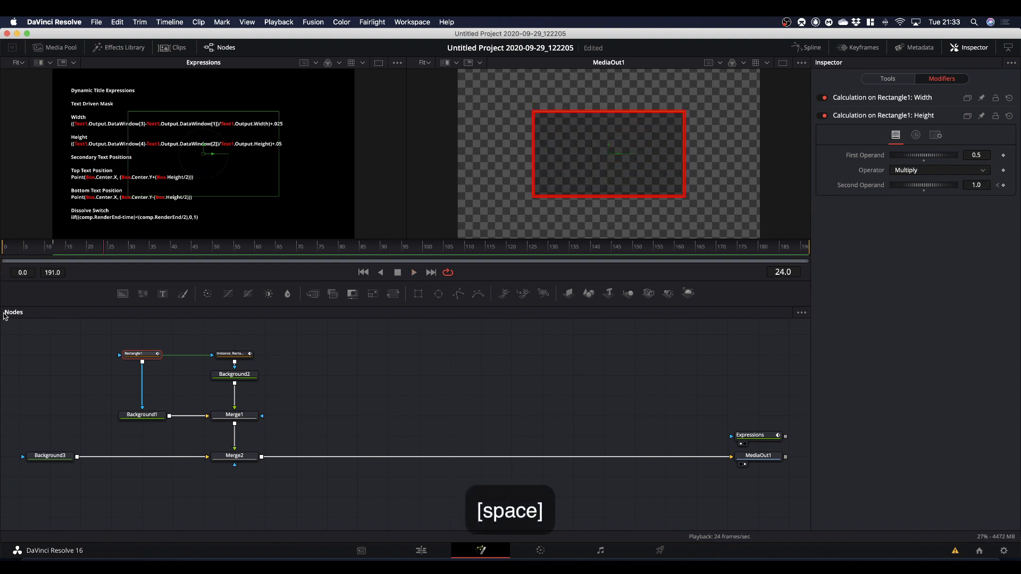
drag(104, 250, 4, 255)
key(space)
key(space)
drag(72, 250, 7, 261)
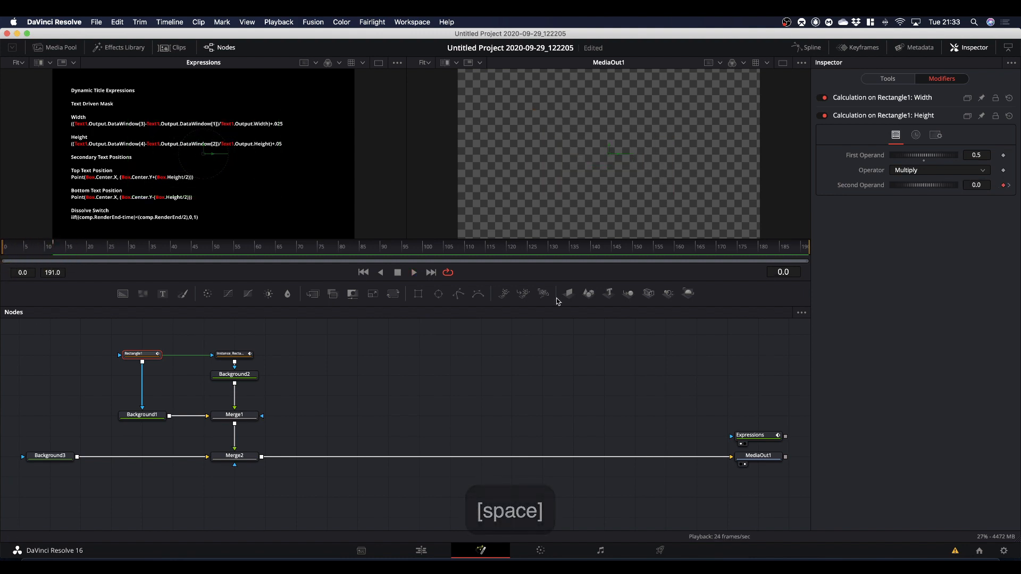
At frame 17, set Rectangle1's Width to 0.291 and Height to 0.717.
click(887, 79)
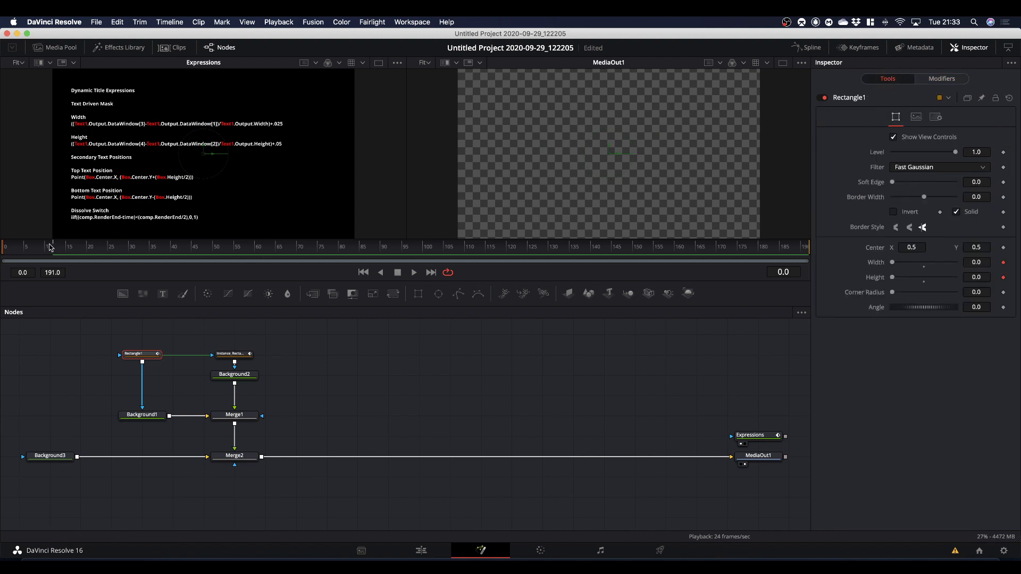
drag(51, 247, 77, 244)
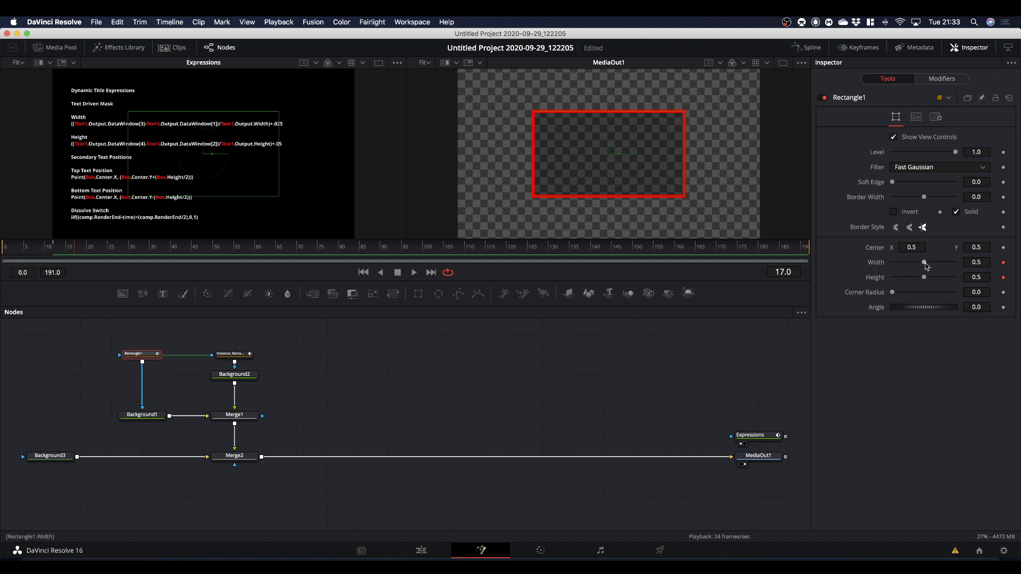
mouse_move(926, 266)
mouse_down()
mouse_move(914, 268)
mouse_move(938, 280)
mouse_up()
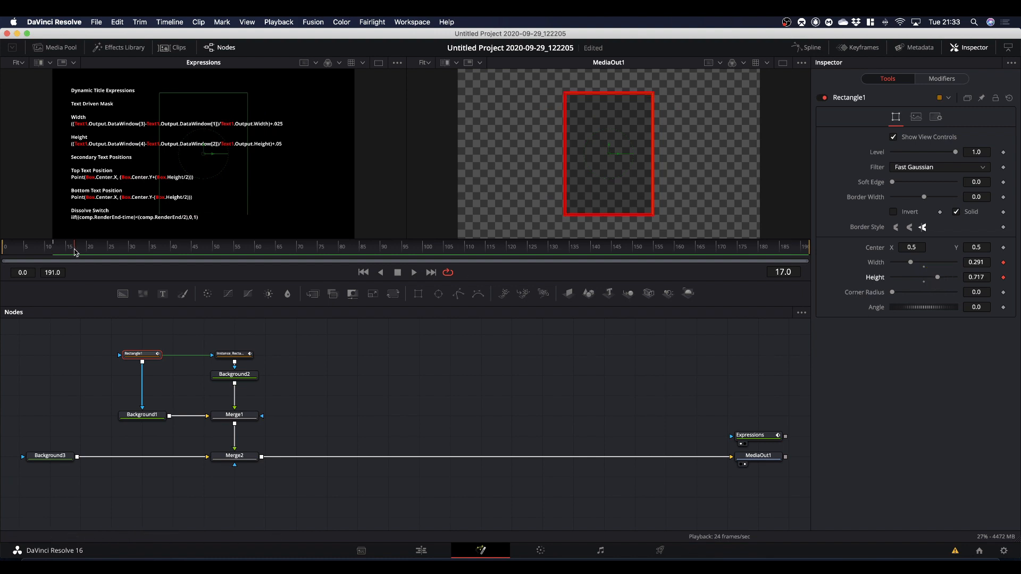
Play the resized box's animation from frame 0 twice.
click(4, 249)
key(space)
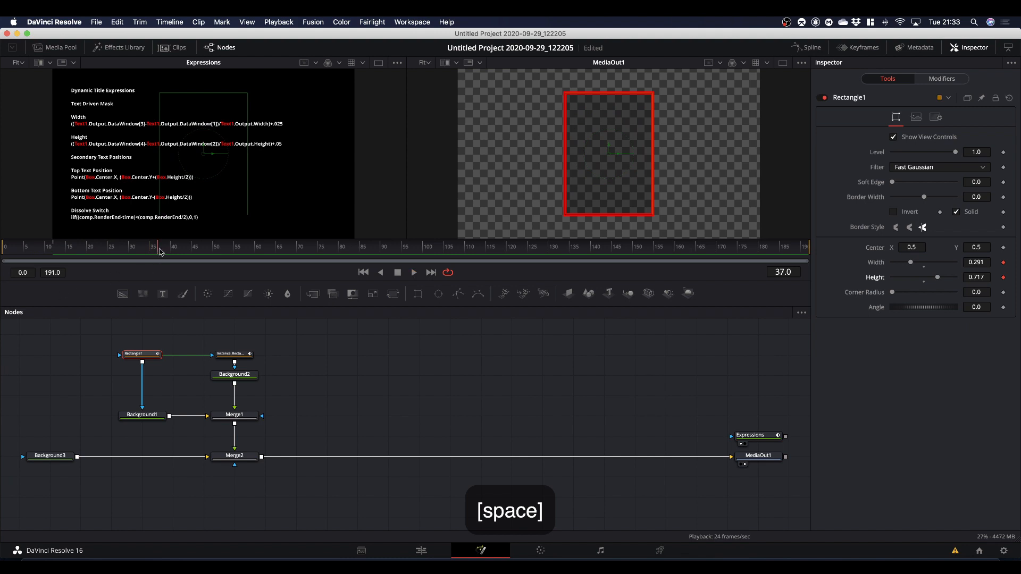
drag(105, 257, 2, 277)
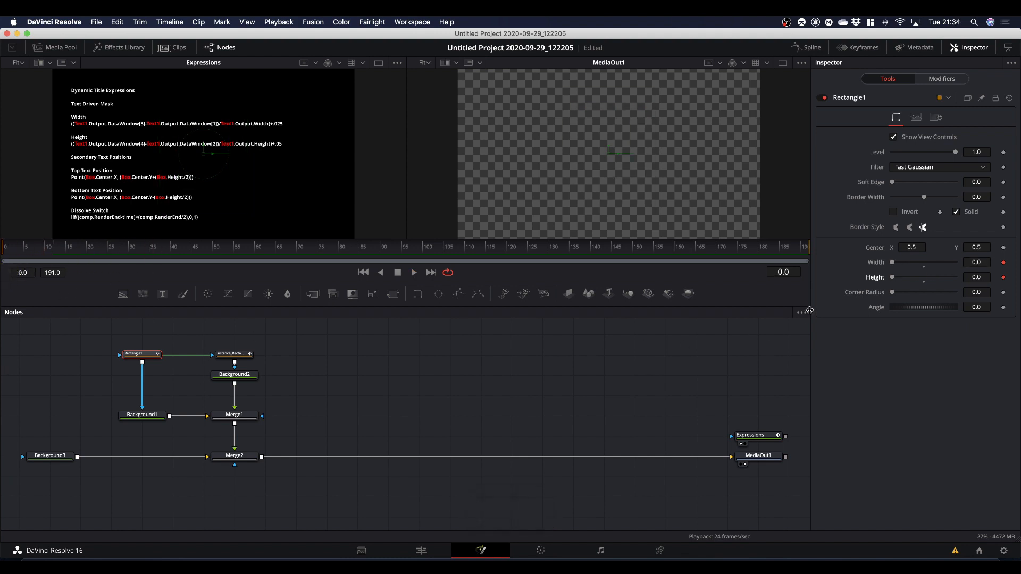
key(space)
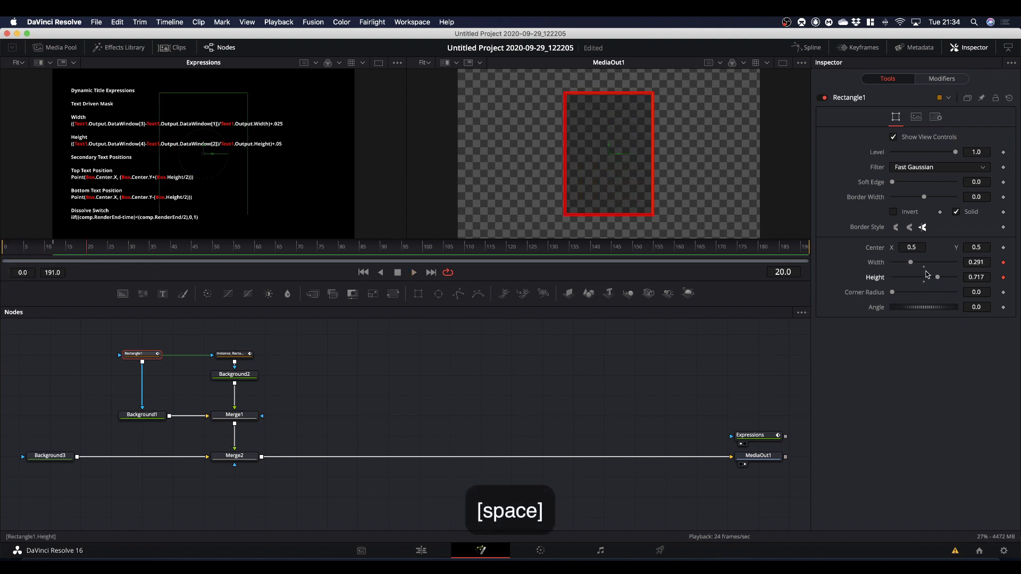
Reset Rectangle1's Width and Height to their default of 0.5.
click(924, 268)
click(924, 282)
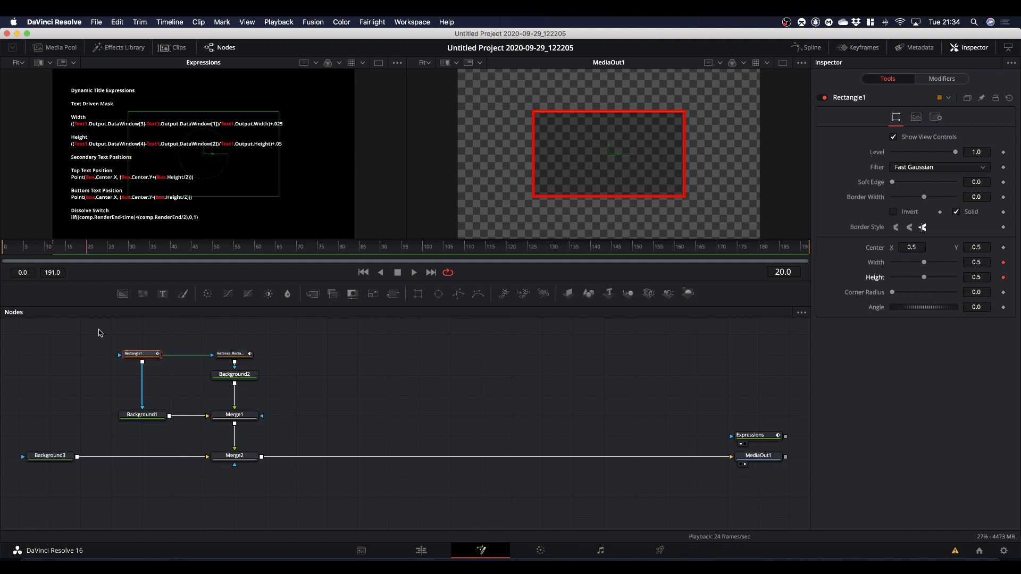
Move the rectangle, background and merge nodes of the box together with Merge2 closer to Background3, freeing space before MediaOut1.
drag(99, 332, 286, 436)
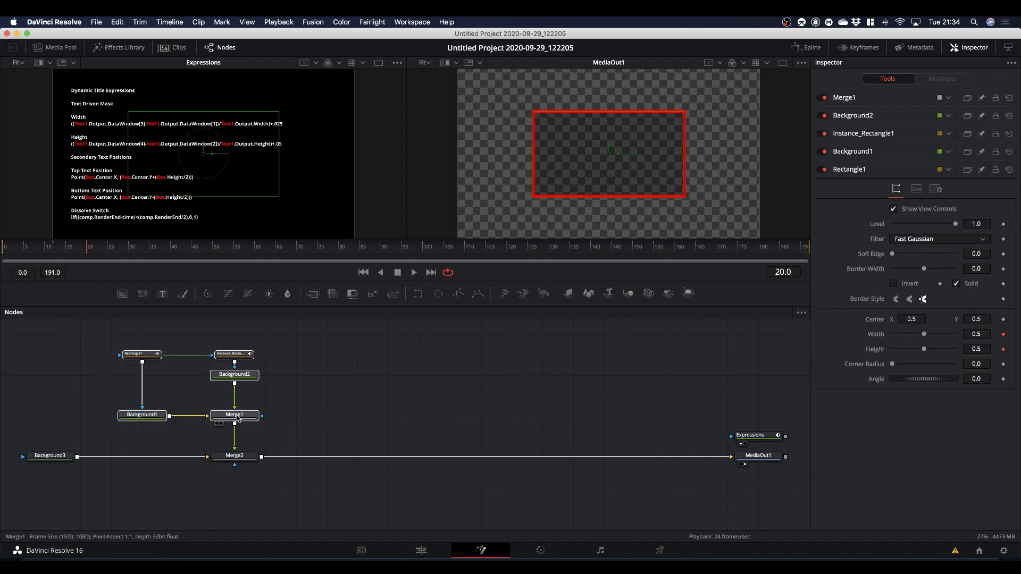
drag(116, 337, 183, 455)
click(245, 457)
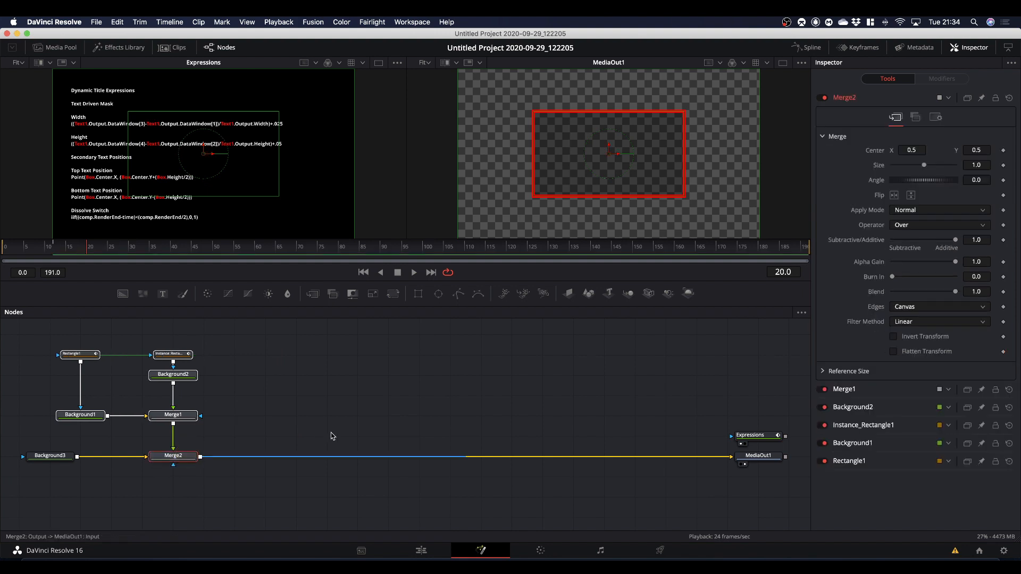
click(368, 406)
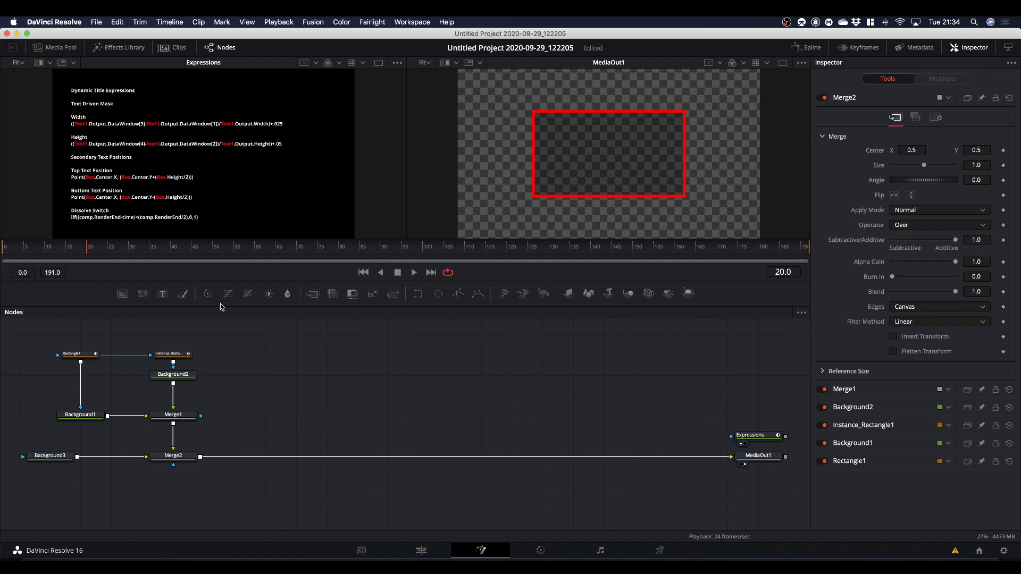
Merge a new Text node after Merge2, containing the person's full name at size 0.1299.
drag(162, 295, 200, 457)
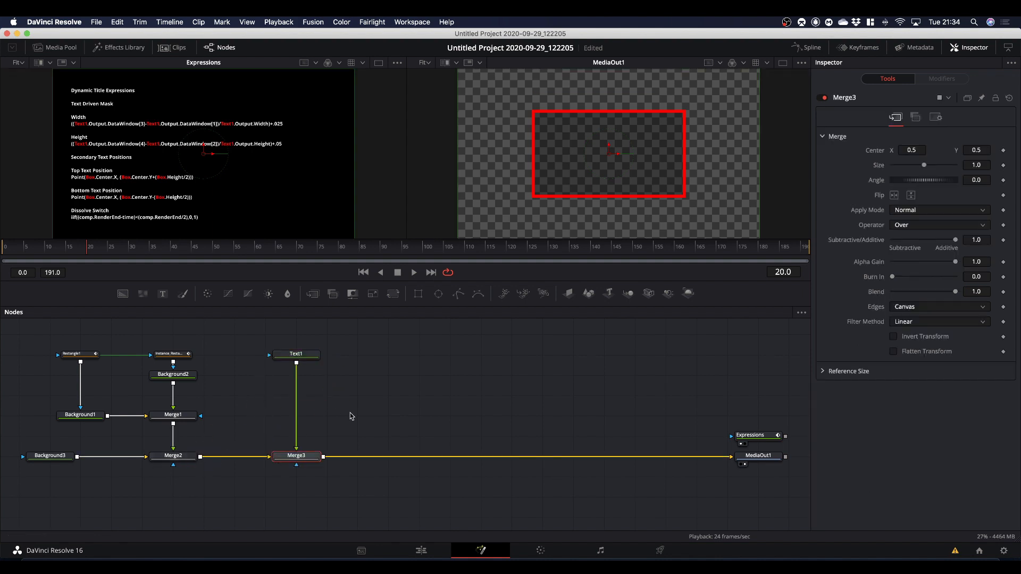
click(297, 355)
click(928, 208)
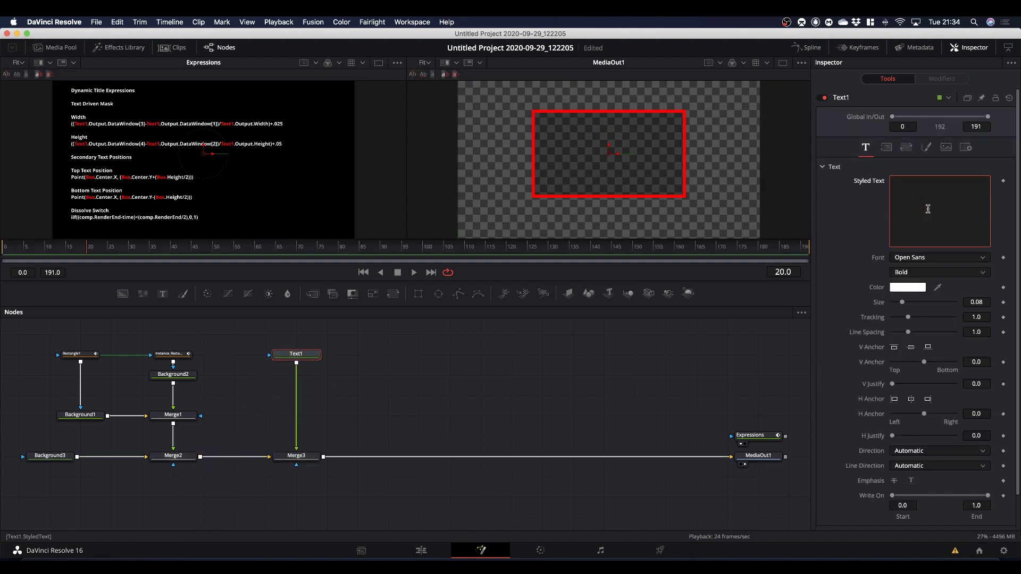
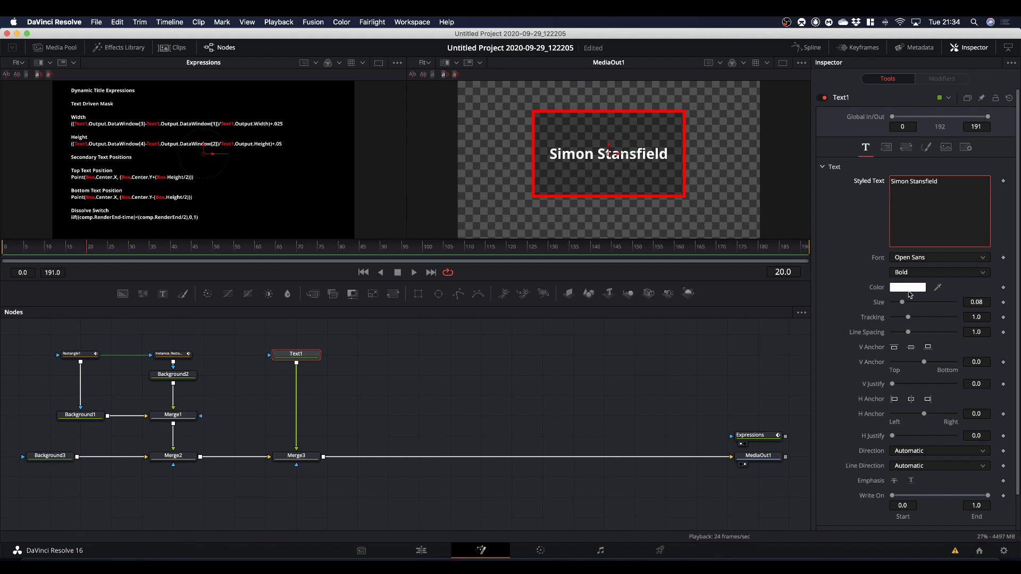
drag(903, 304, 910, 304)
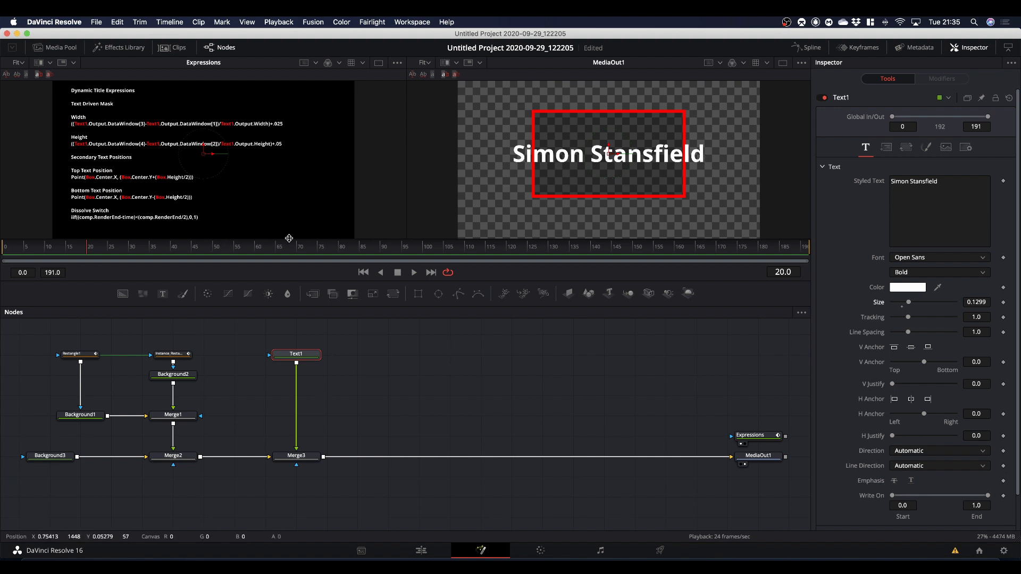
Enlarge the viewers to examine the text-driven mask and position expressions, and shrink them again.
drag(352, 282, 358, 382)
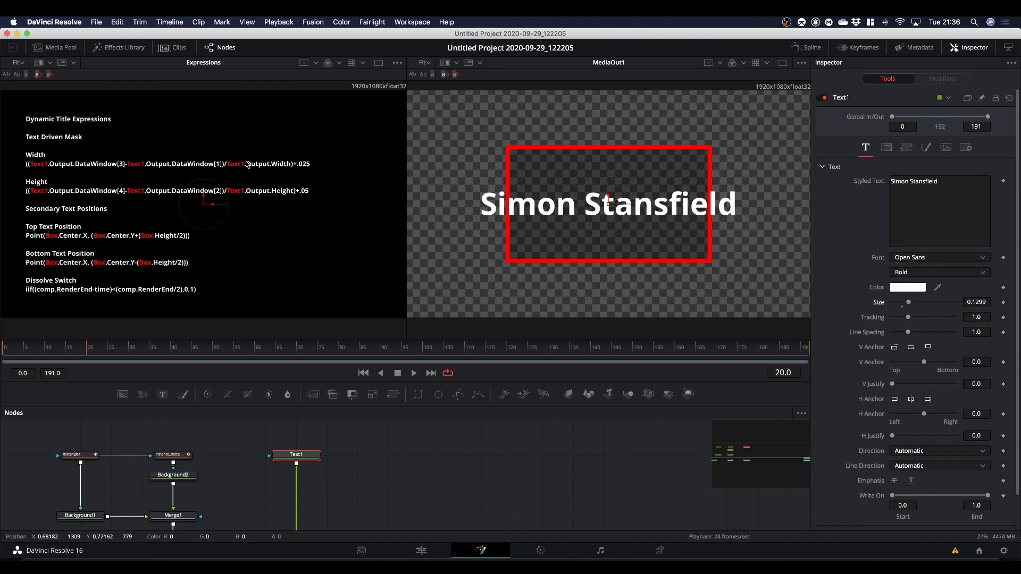
scroll(501, 436, down, 1)
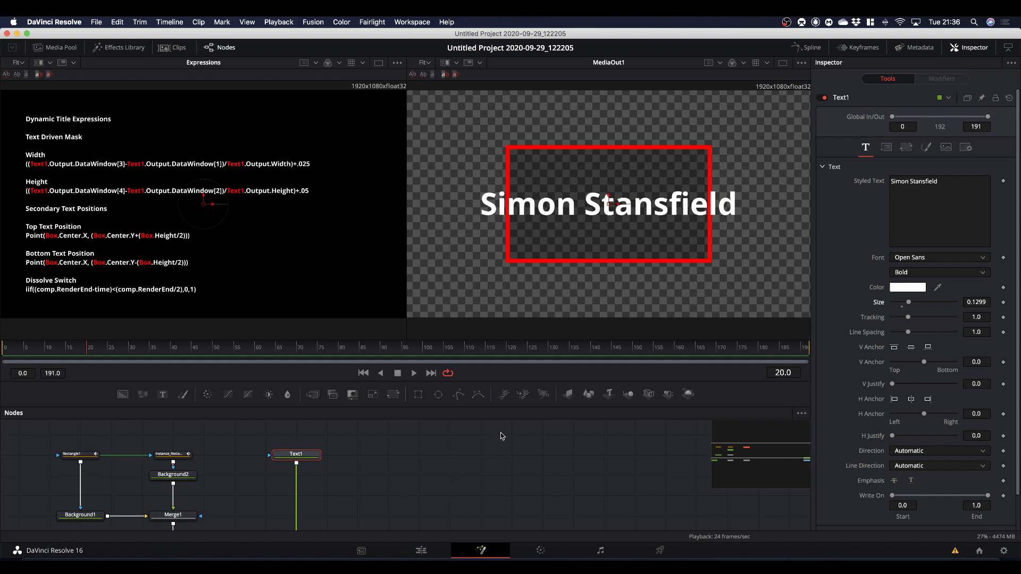
drag(455, 380, 463, 305)
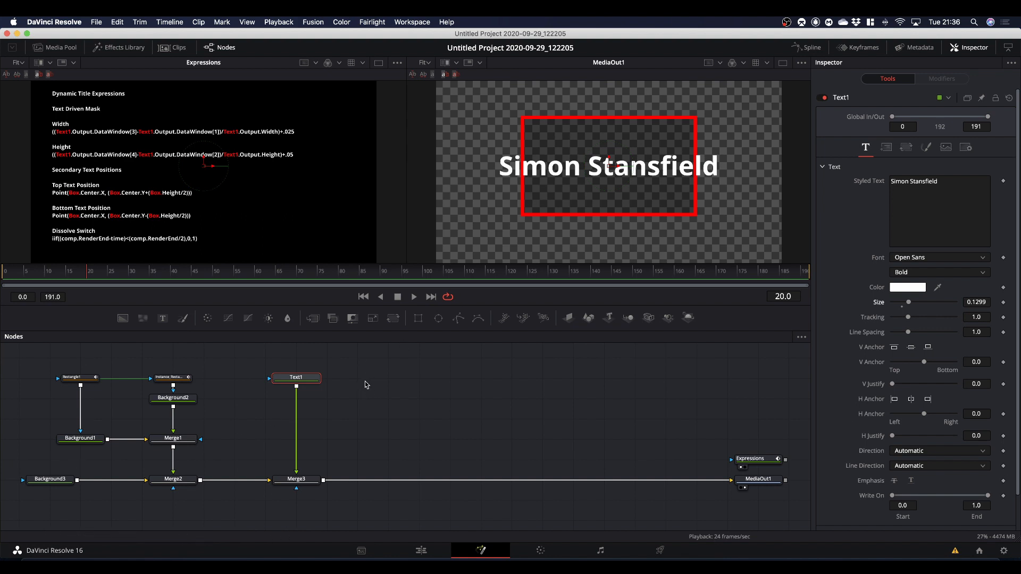
Move Text1 and Merge3 farther from Merge2 and connect a new Rectangle mask to Merge1.
drag(273, 357, 418, 480)
drag(418, 318, 201, 441)
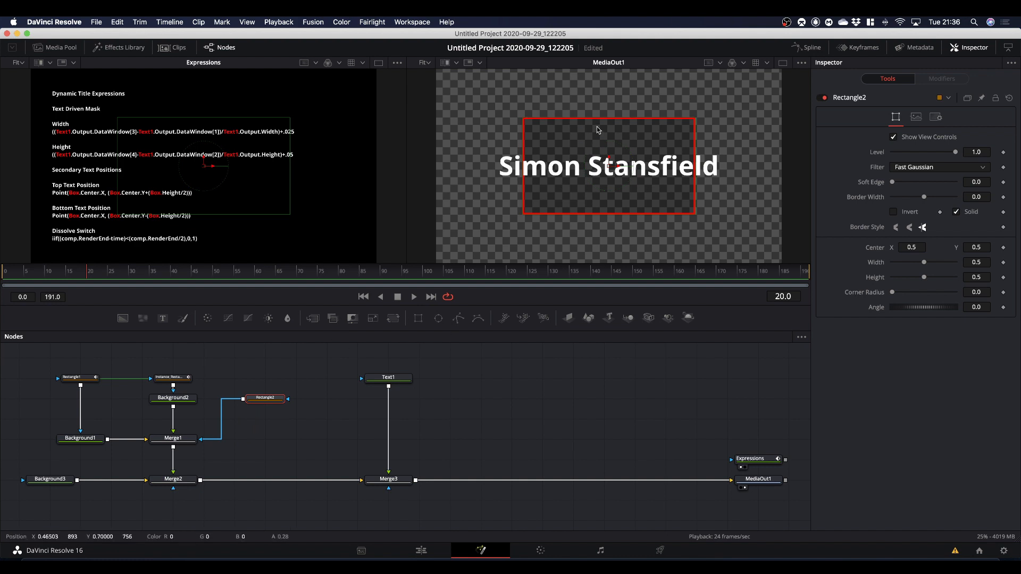
Resize Rectangle2 around the text to about 0.68 wide and 0.17 high, and invert the mask.
mouse_move(604, 123)
mouse_down()
mouse_move(601, 108)
mouse_move(604, 152)
mouse_move(604, 139)
mouse_up()
drag(695, 152, 707, 154)
drag(600, 139, 598, 149)
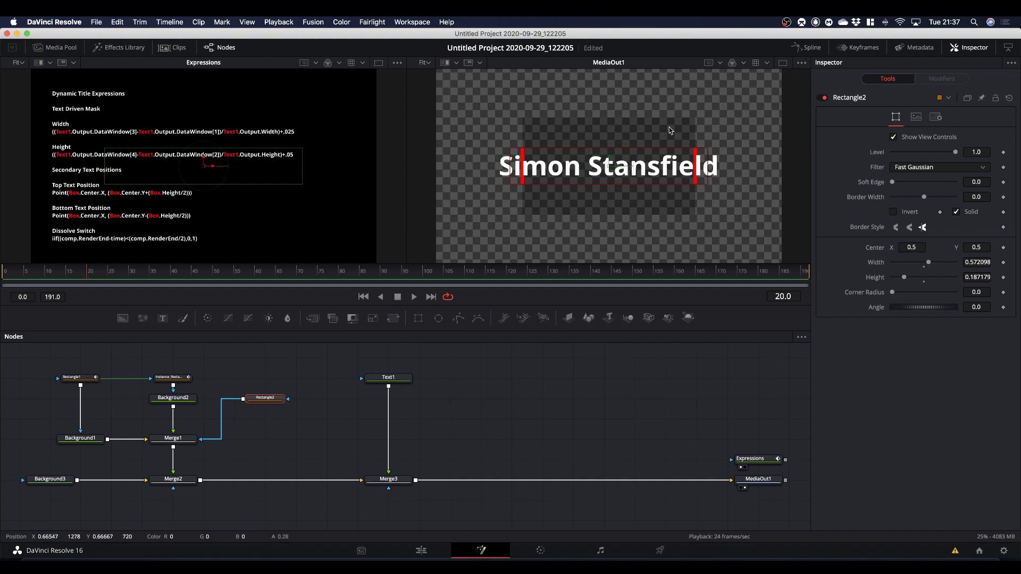
click(893, 213)
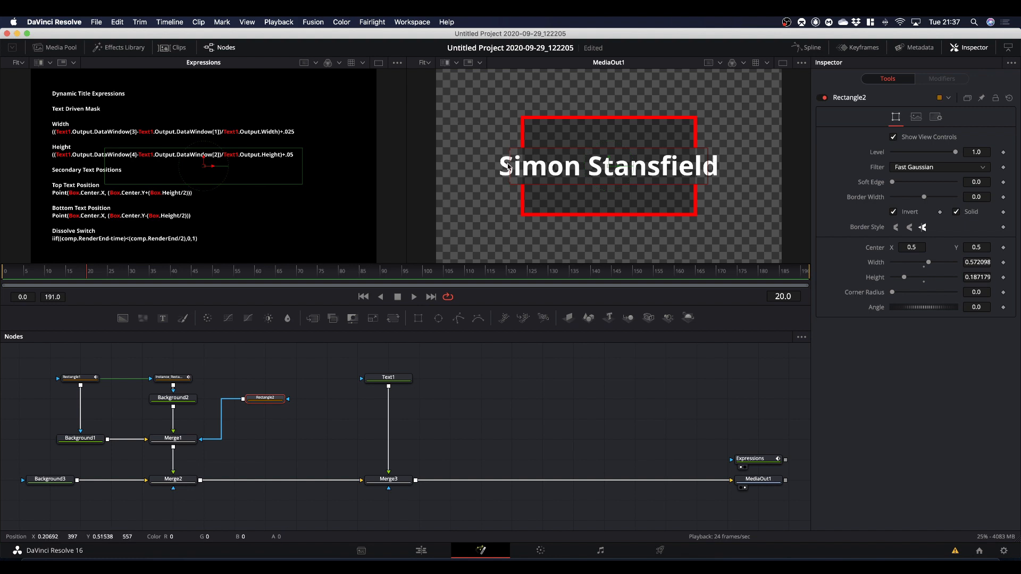
drag(508, 167, 495, 169)
drag(724, 166, 728, 168)
drag(662, 148, 654, 154)
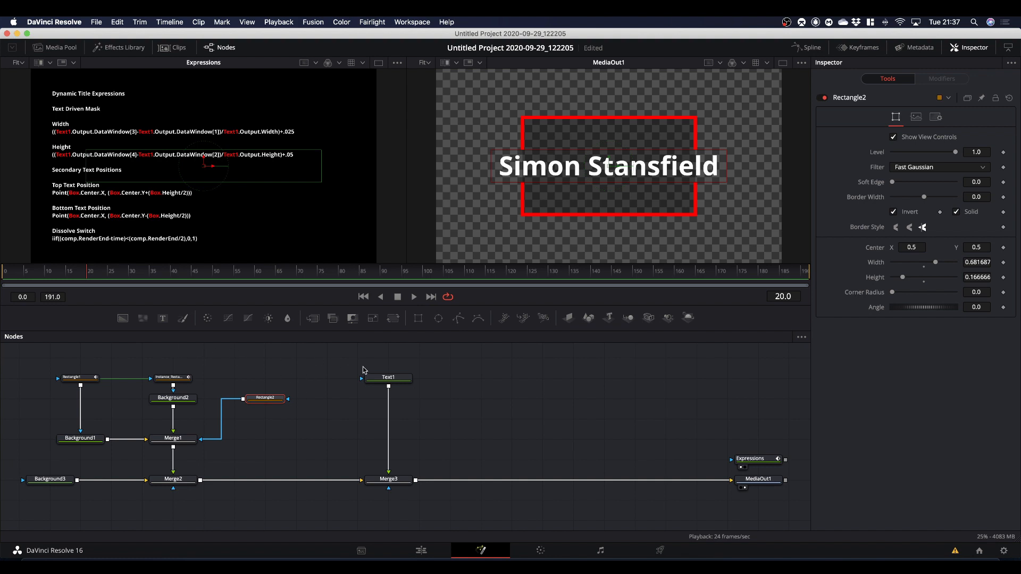
Pin Rectangle1's controls in the Inspector so they stay displayed while Text1 is selected.
click(396, 380)
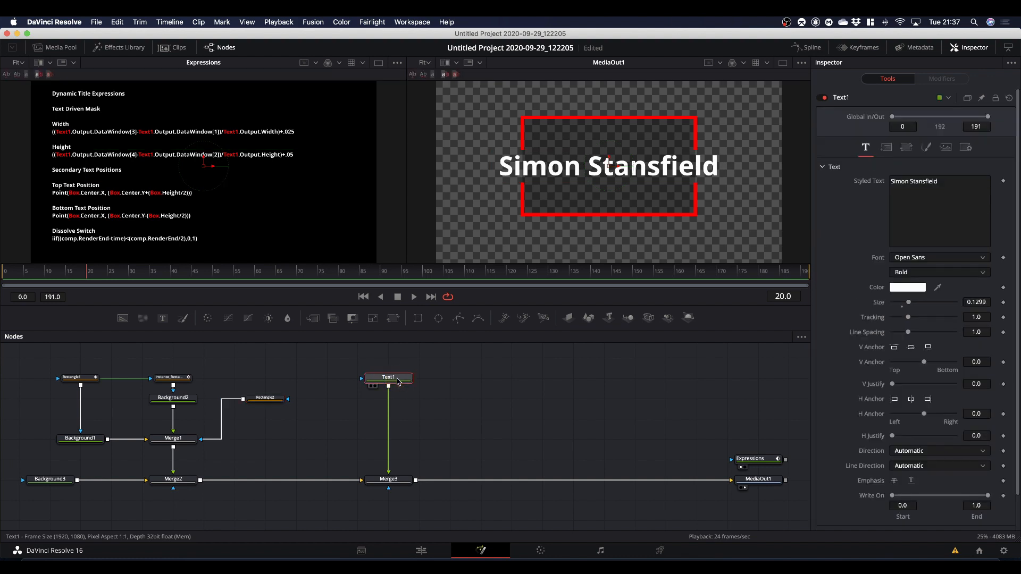
click(883, 147)
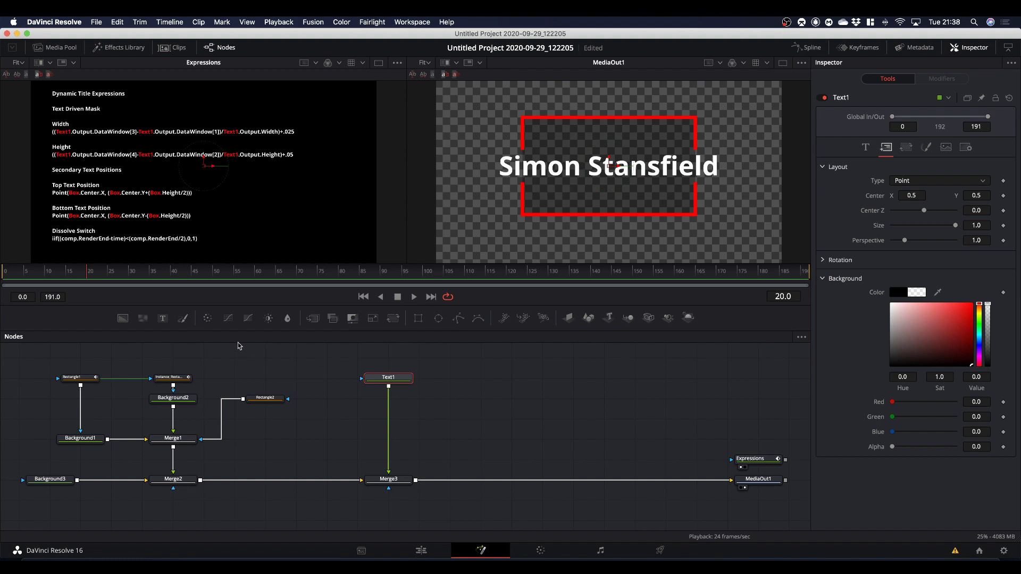
click(76, 380)
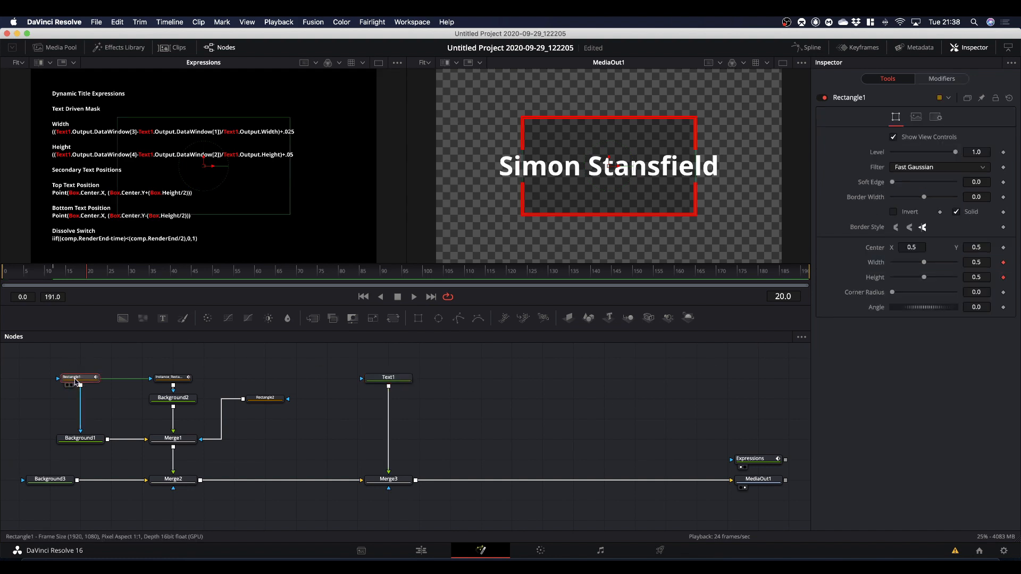
click(981, 99)
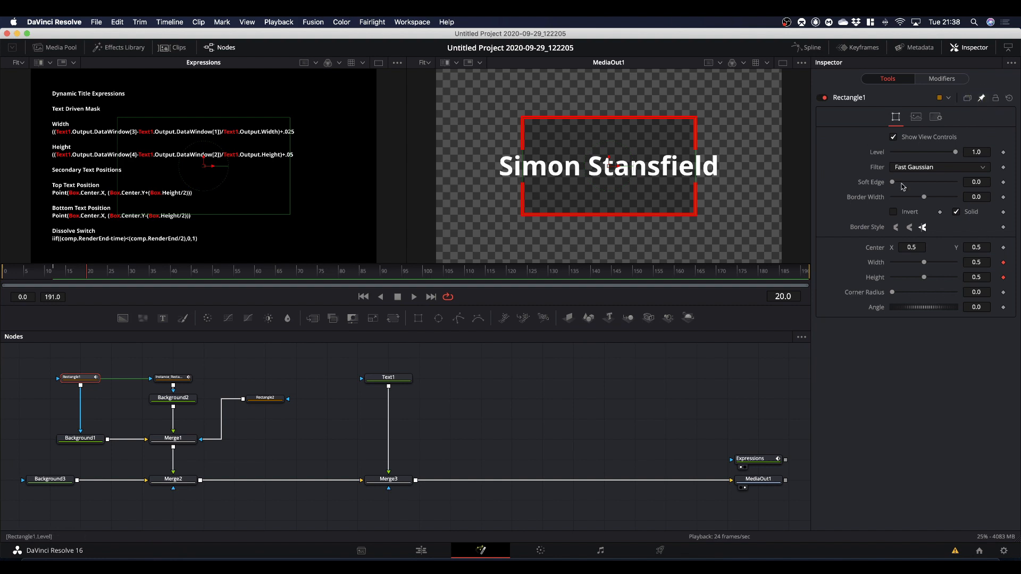
click(390, 378)
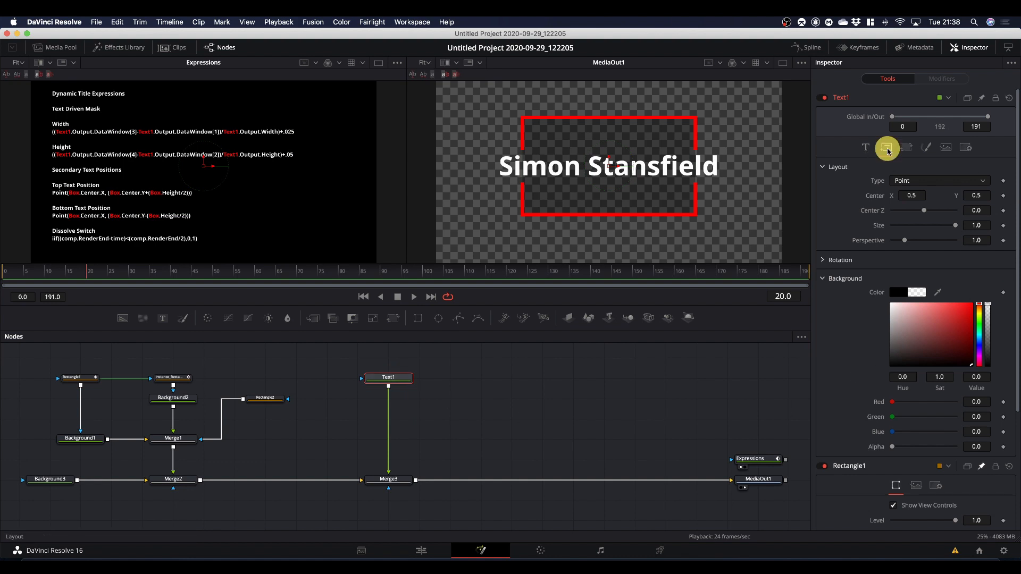
Add an expression to Text1's layout Center that links it to Rectangle1.Center.
click(865, 148)
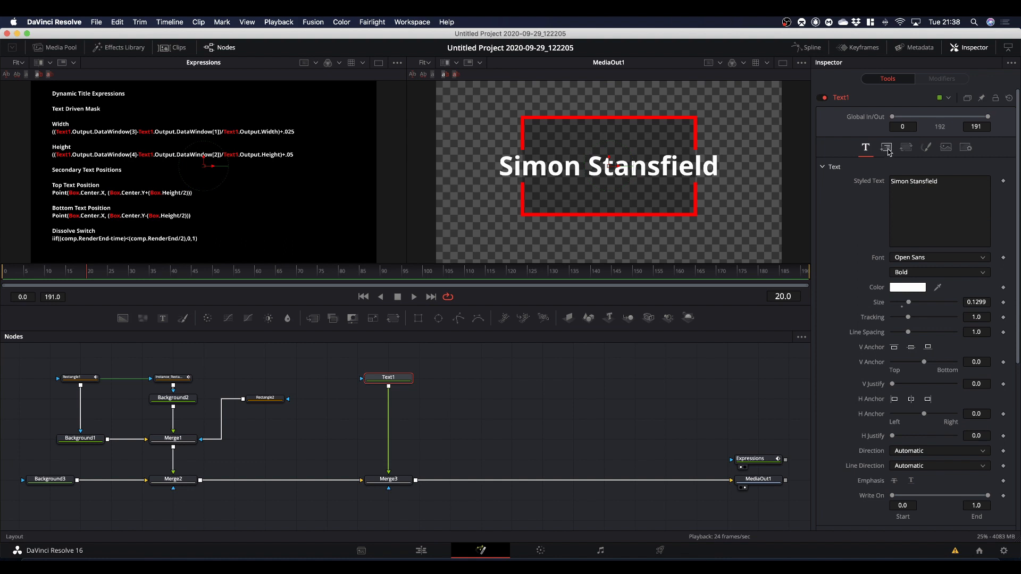
click(887, 148)
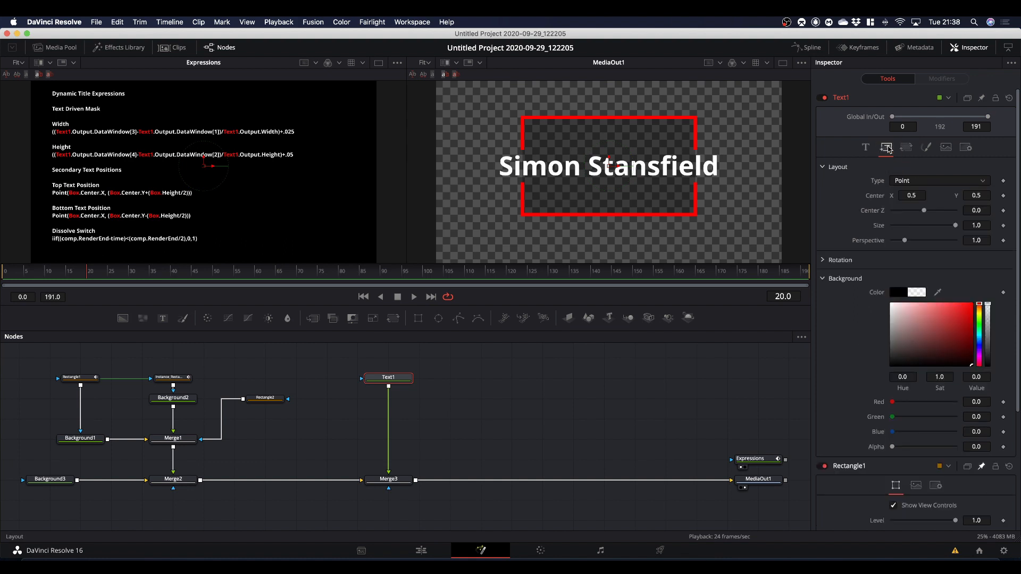
right_click(873, 199)
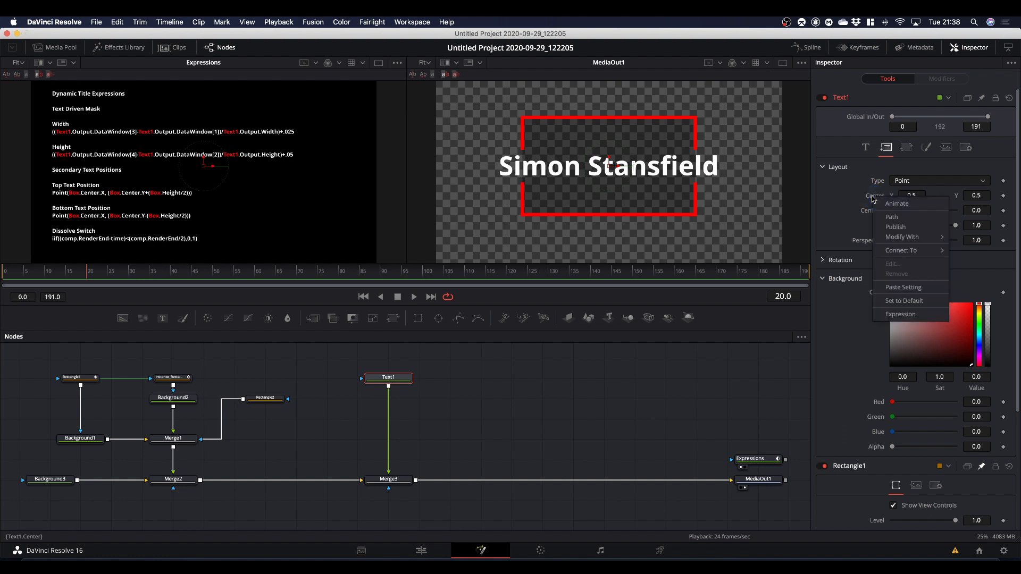
click(896, 314)
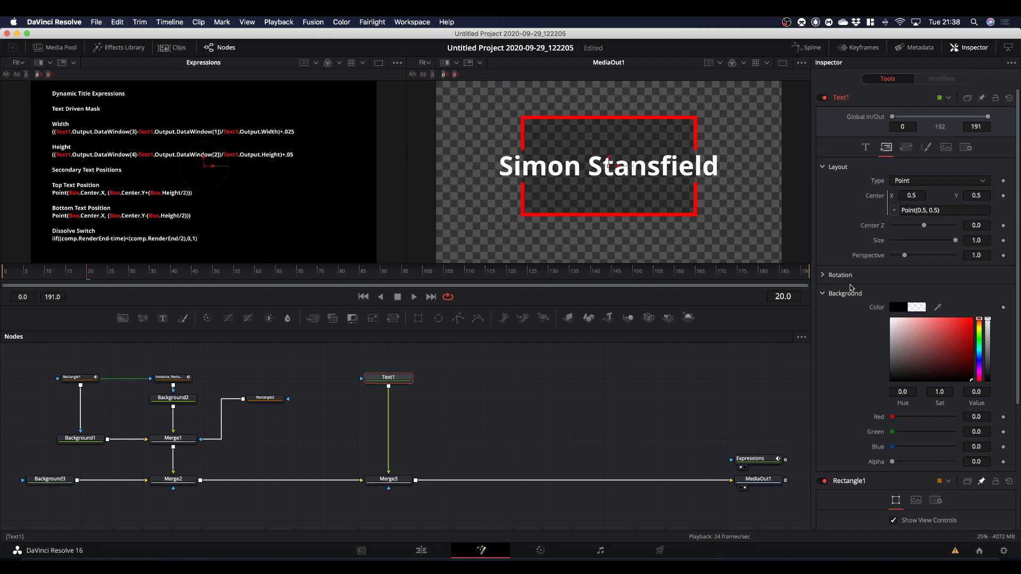
drag(895, 212, 874, 457)
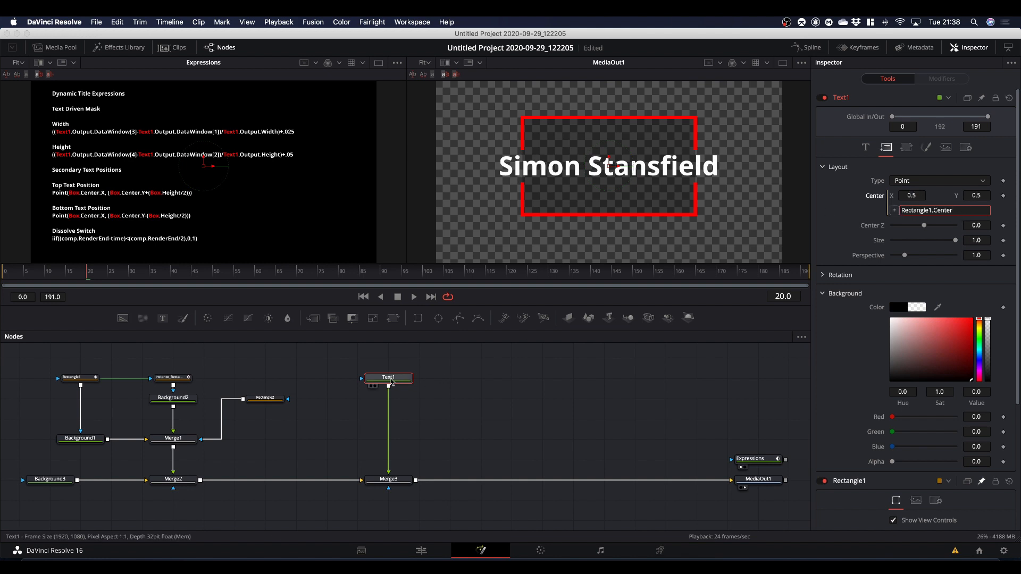
Test the link by moving Rectangle1 down to about Y 0.33 in the viewer, and undo the move.
click(79, 377)
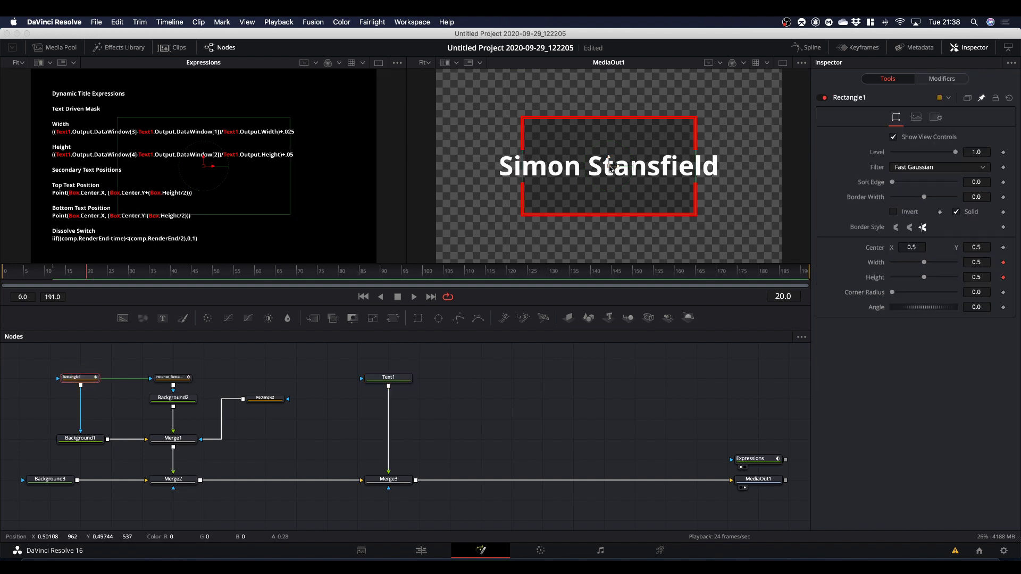
drag(608, 166, 608, 201)
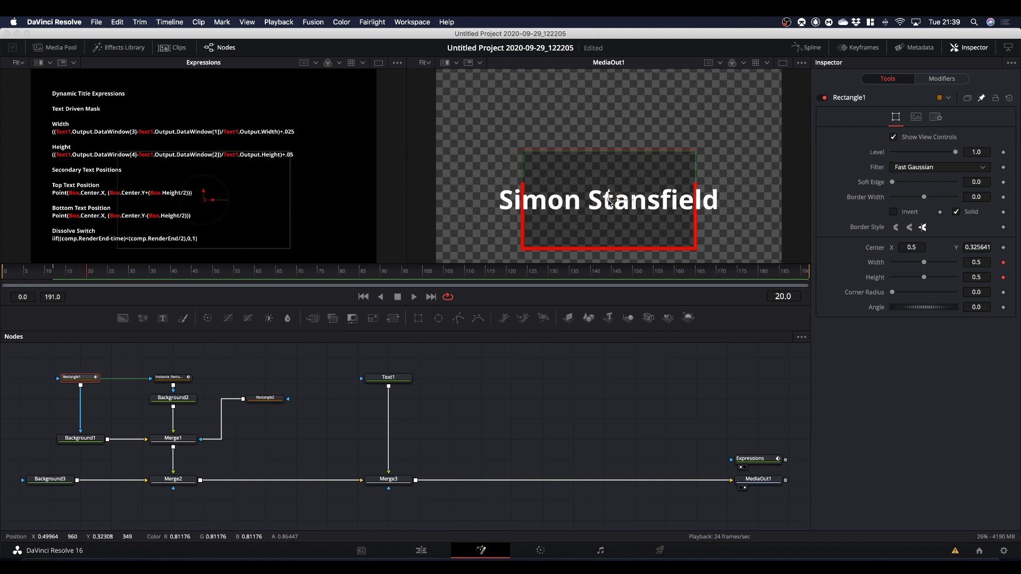
key(super+z)
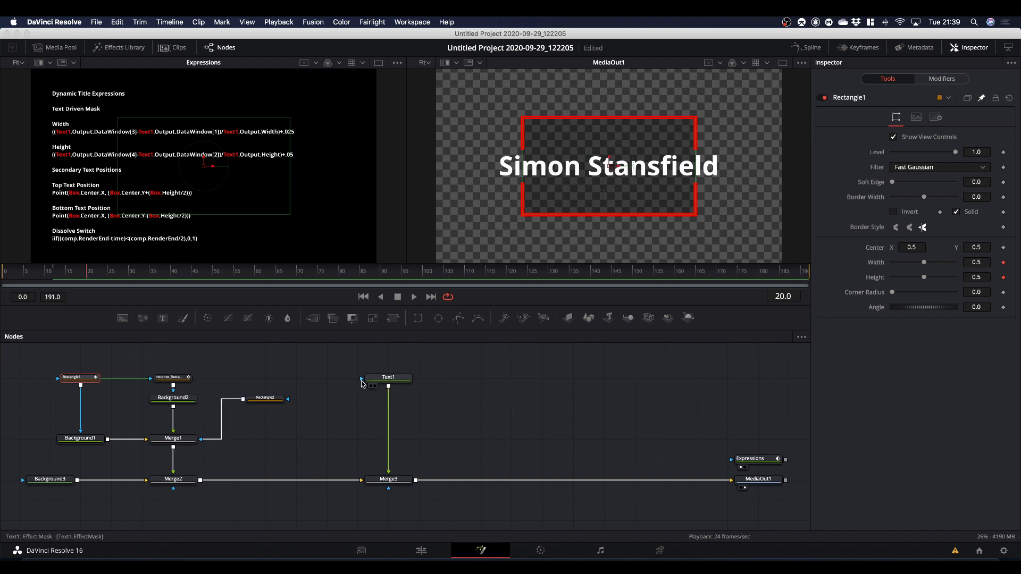
Unpin Rectangle1's controls in the Inspector and pin Text1's layout controls instead.
click(981, 99)
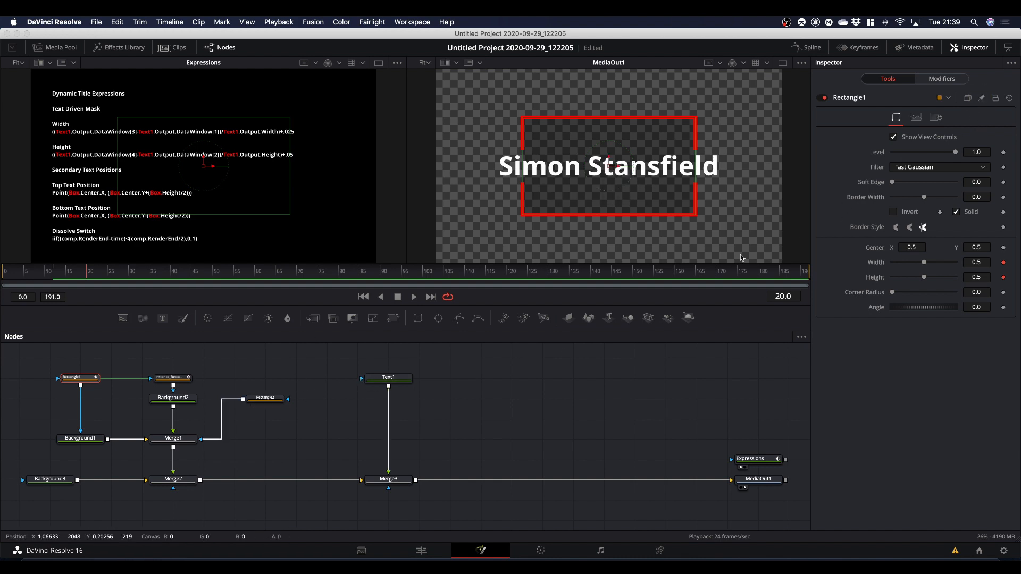
click(392, 377)
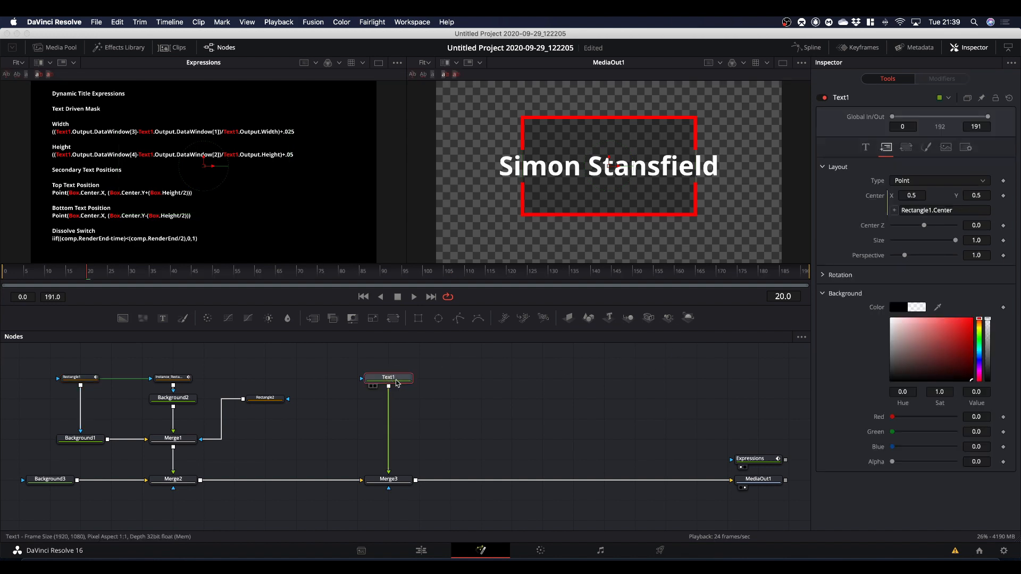
click(981, 98)
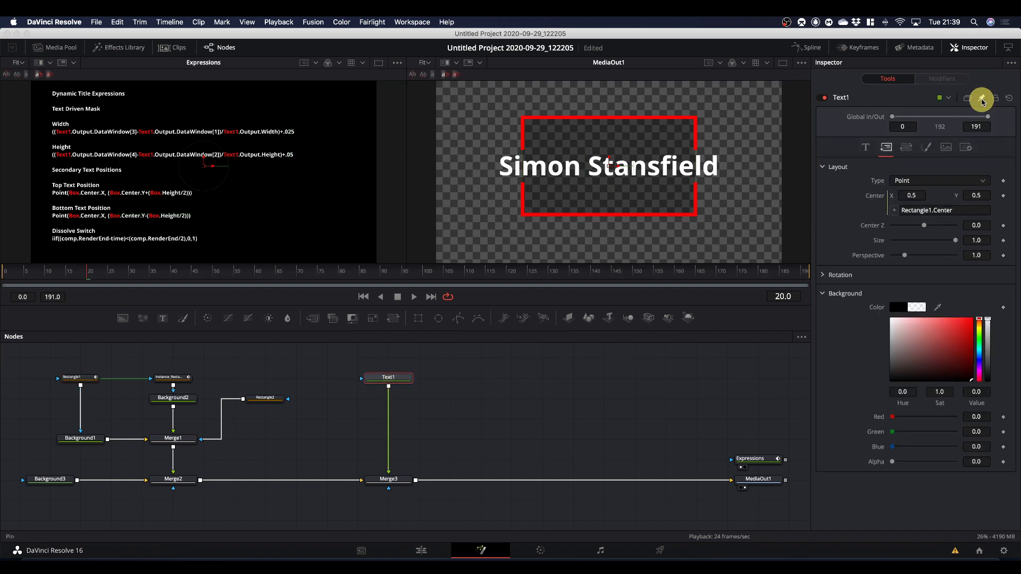
Add an expression to Rectangle2's Center that links it to Text1.Center.
click(263, 403)
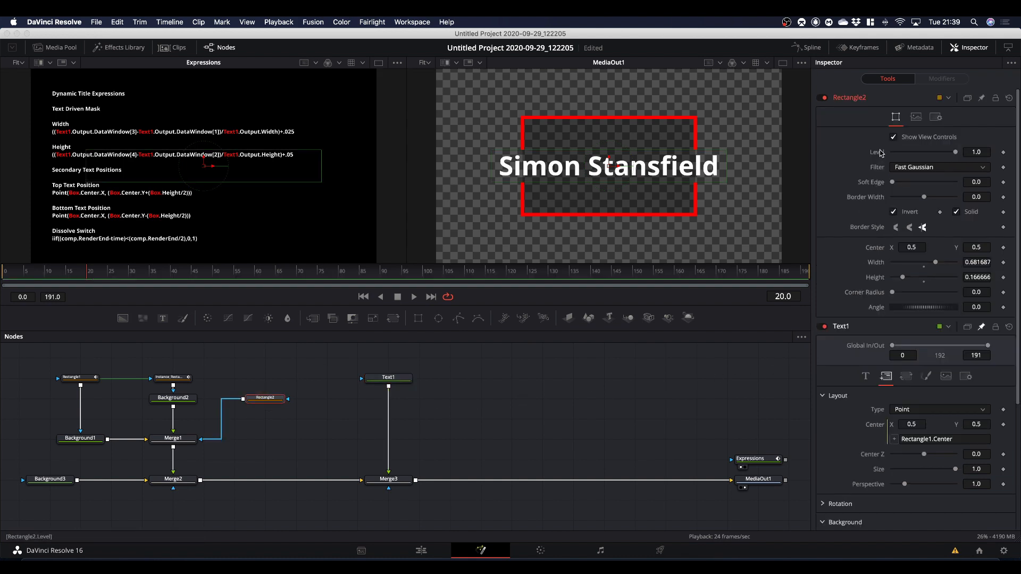
right_click(872, 252)
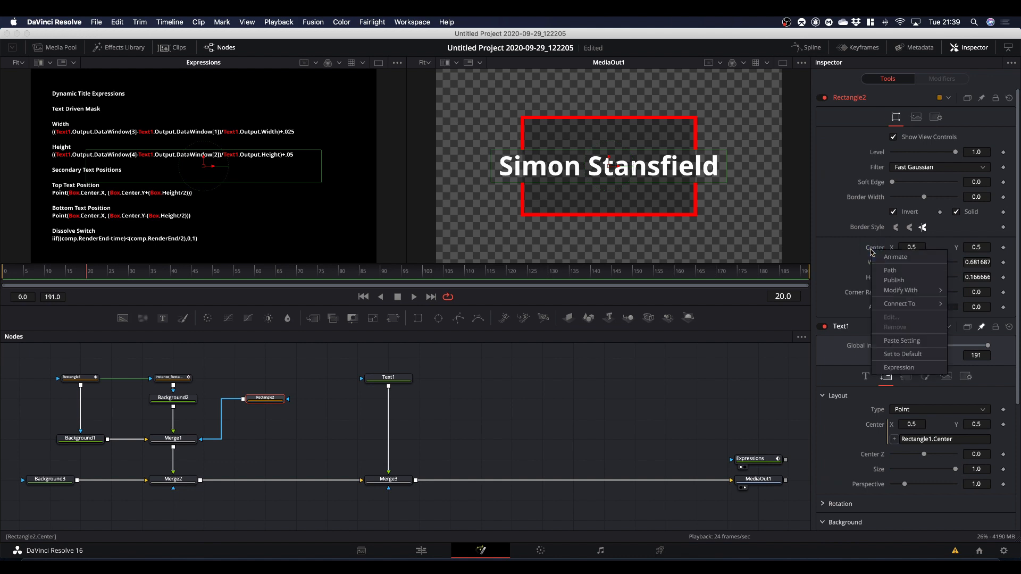
click(890, 370)
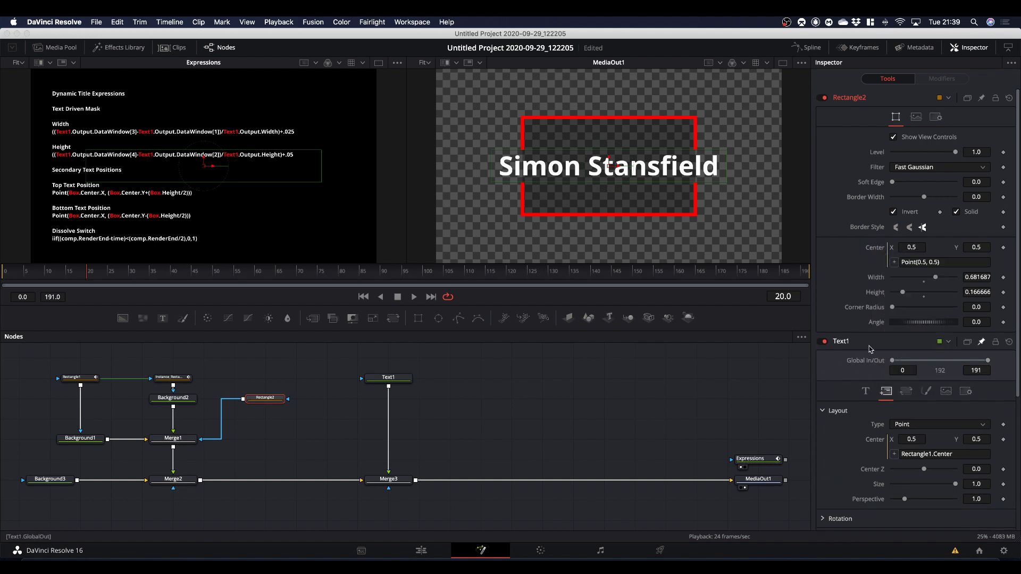
drag(895, 263, 873, 440)
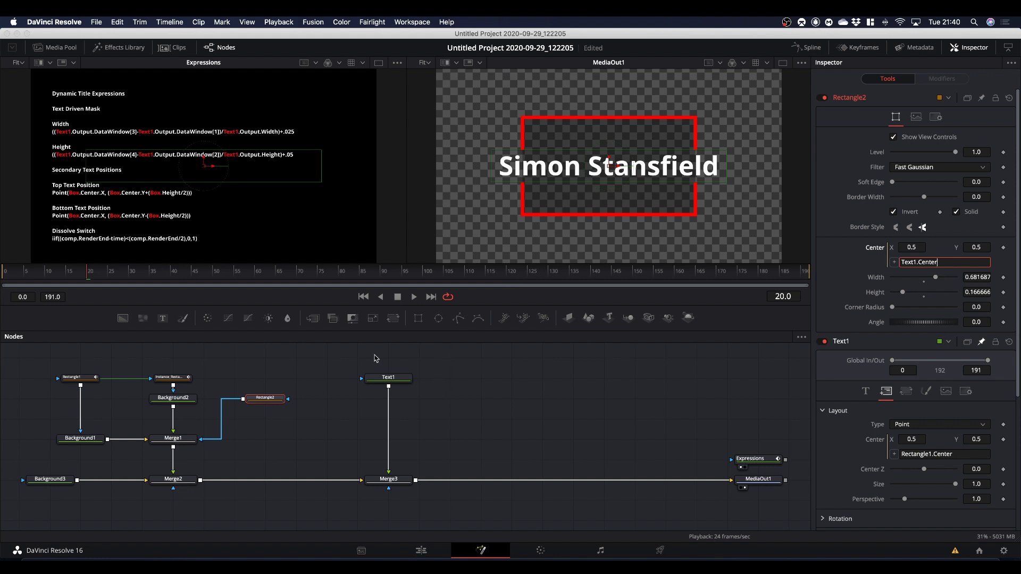
click(441, 410)
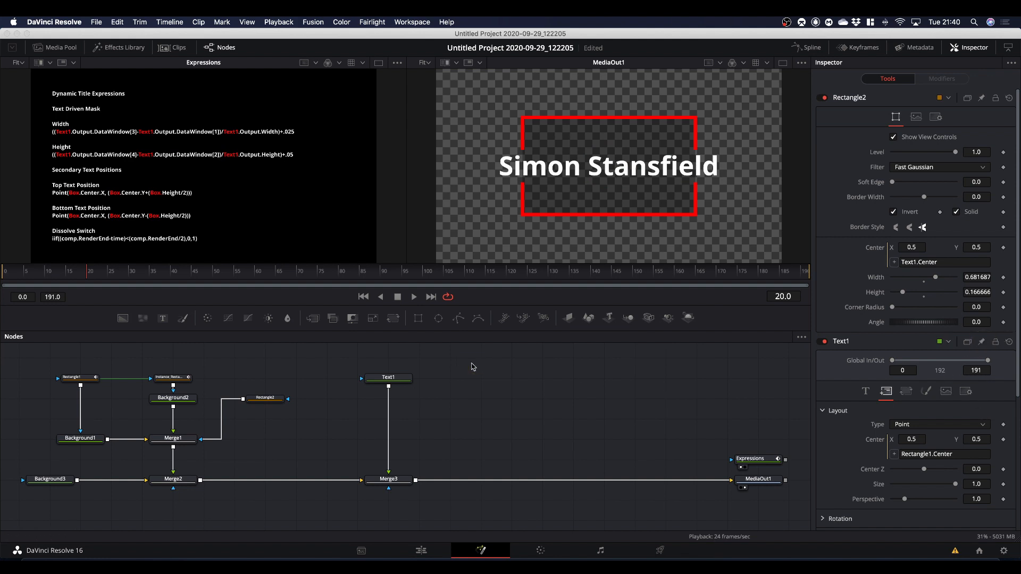
Set Rectangle2's Width to the expression copied from the Notes app: ((Text1.Output.DataWindow[3]-Text1.Output.DataWindow[1])/Text1.Output.Width)+.025.
click(262, 399)
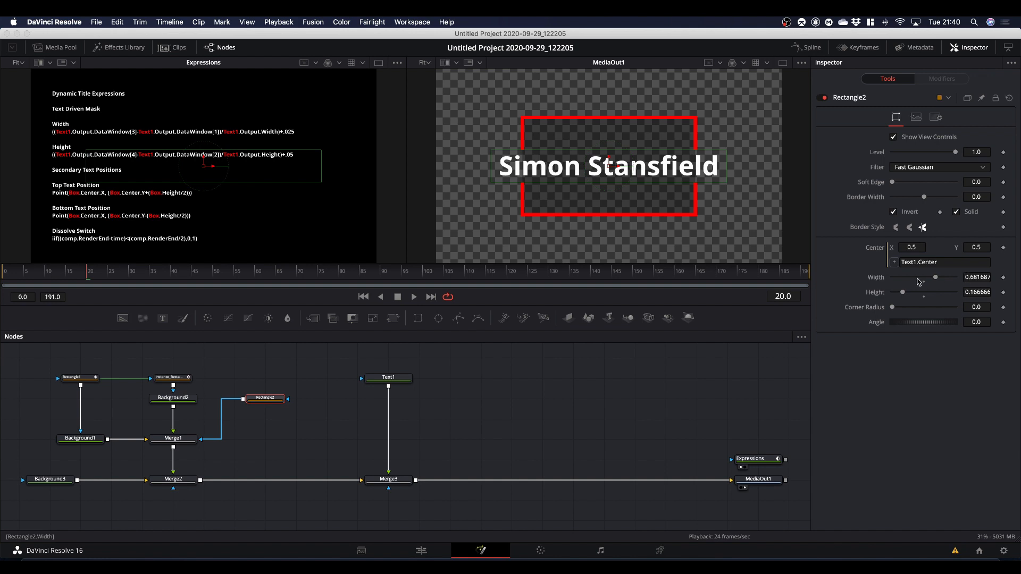
right_click(871, 282)
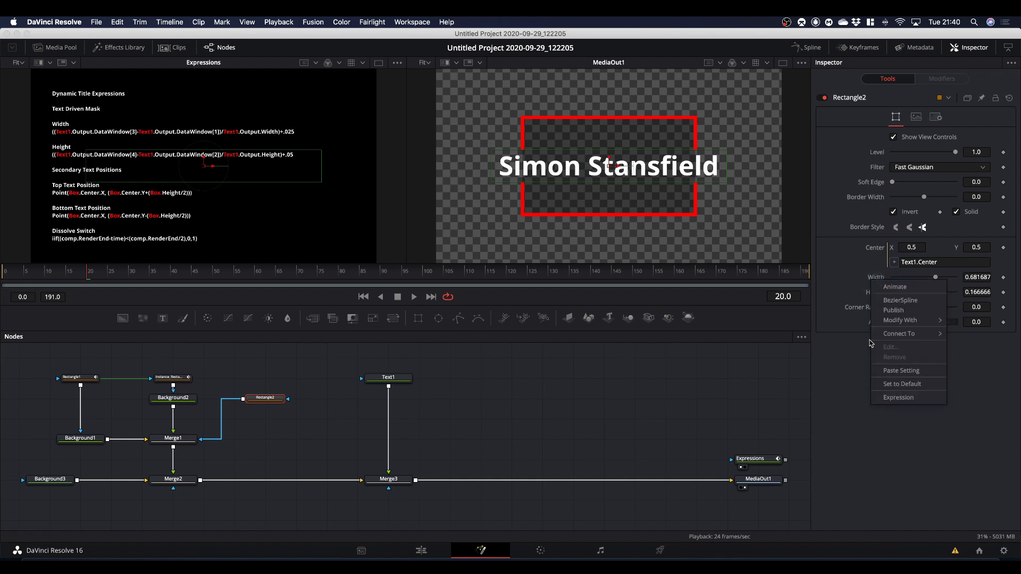
click(838, 257)
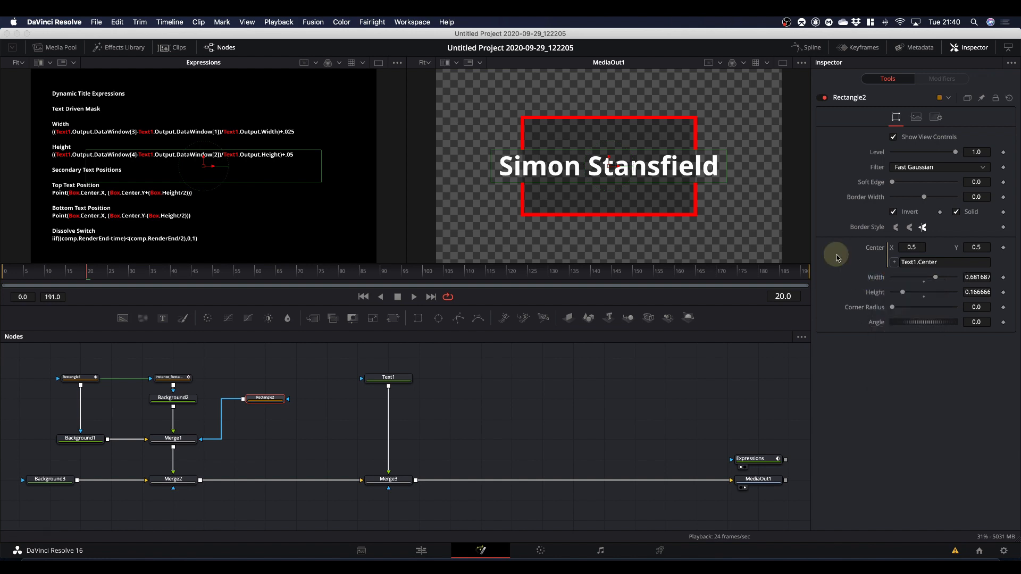
click(980, 278)
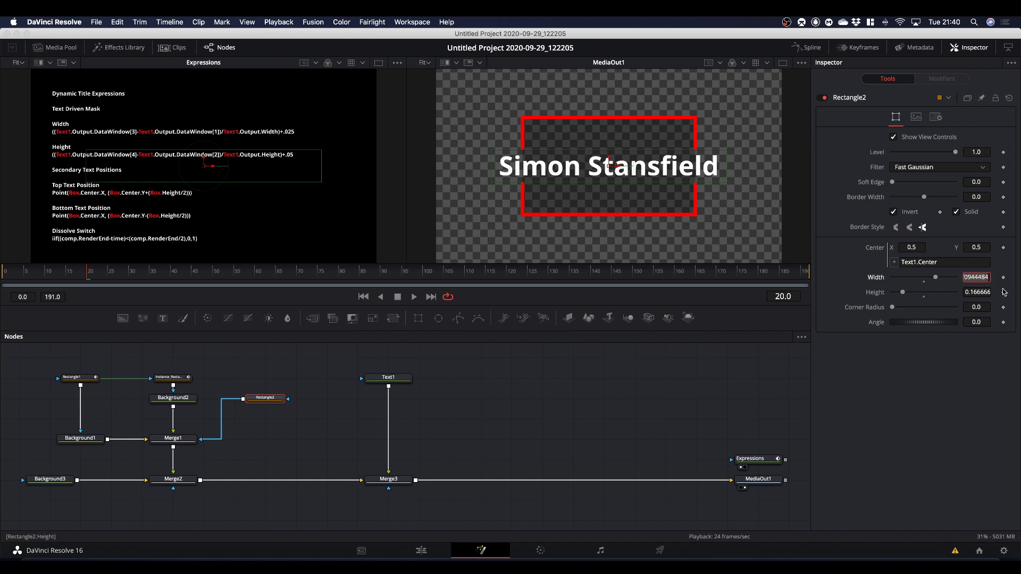
key(equal)
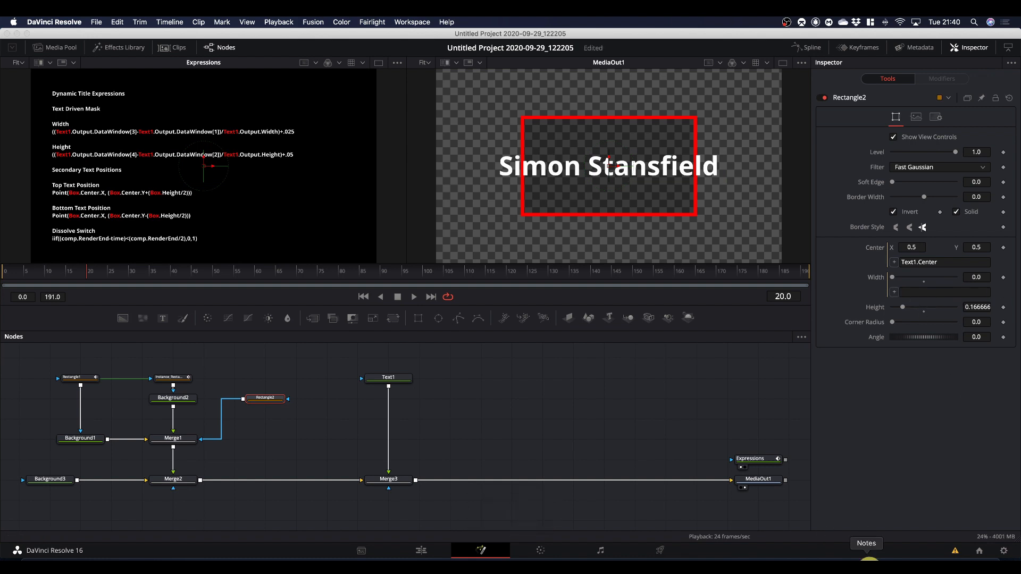
click(867, 563)
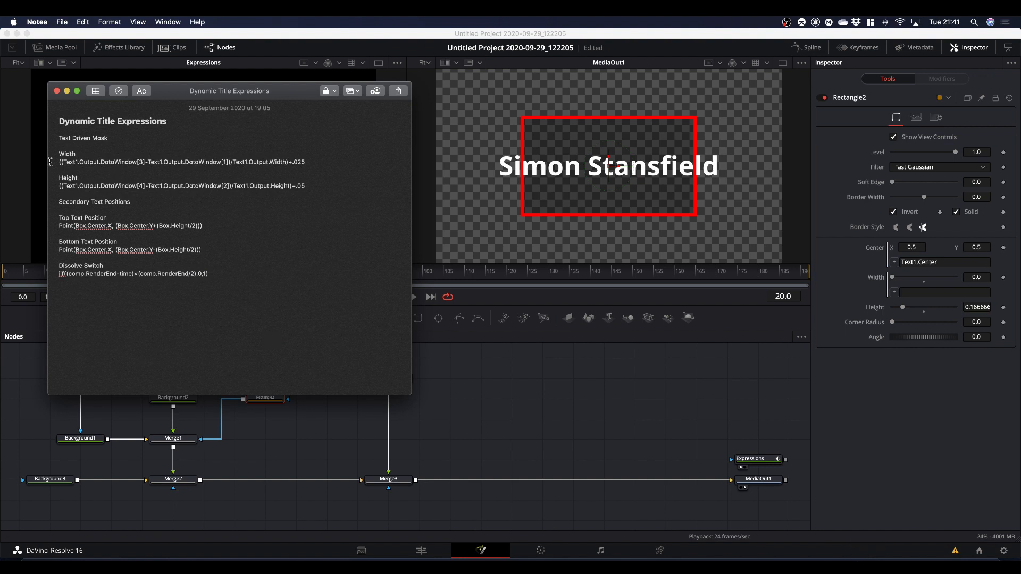
drag(57, 162, 314, 161)
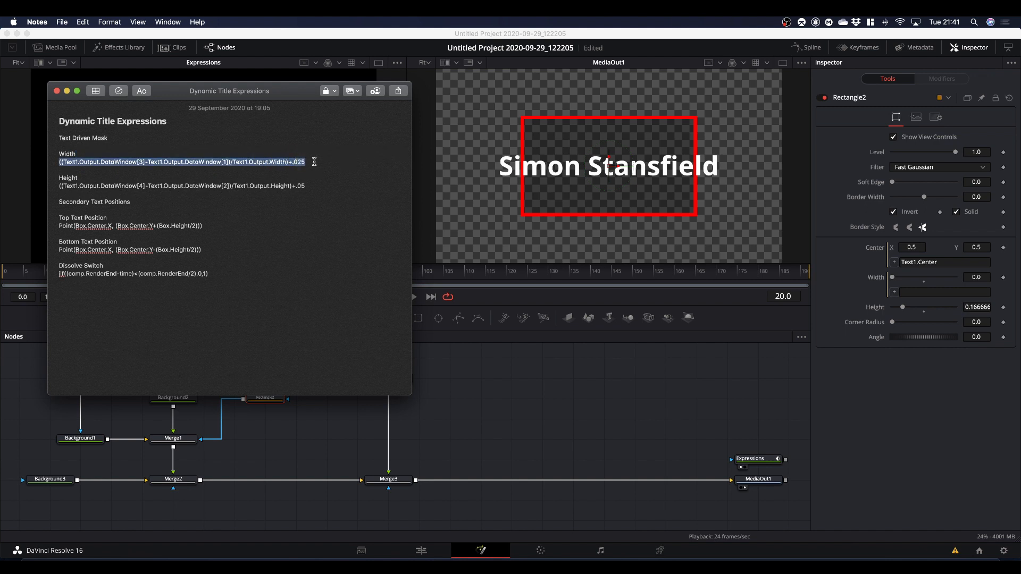
right_click(274, 161)
click(292, 207)
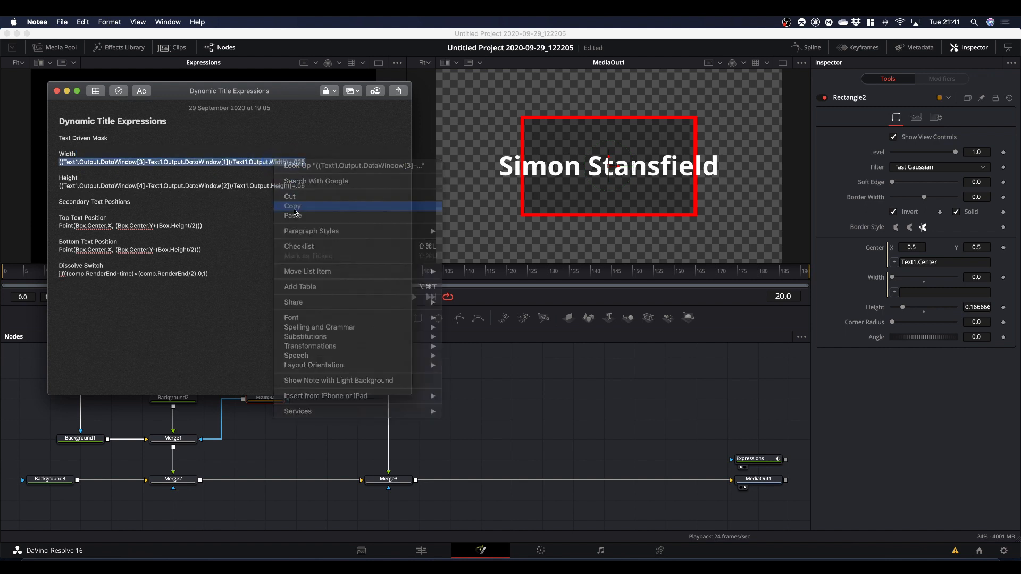
click(919, 292)
right_click(913, 292)
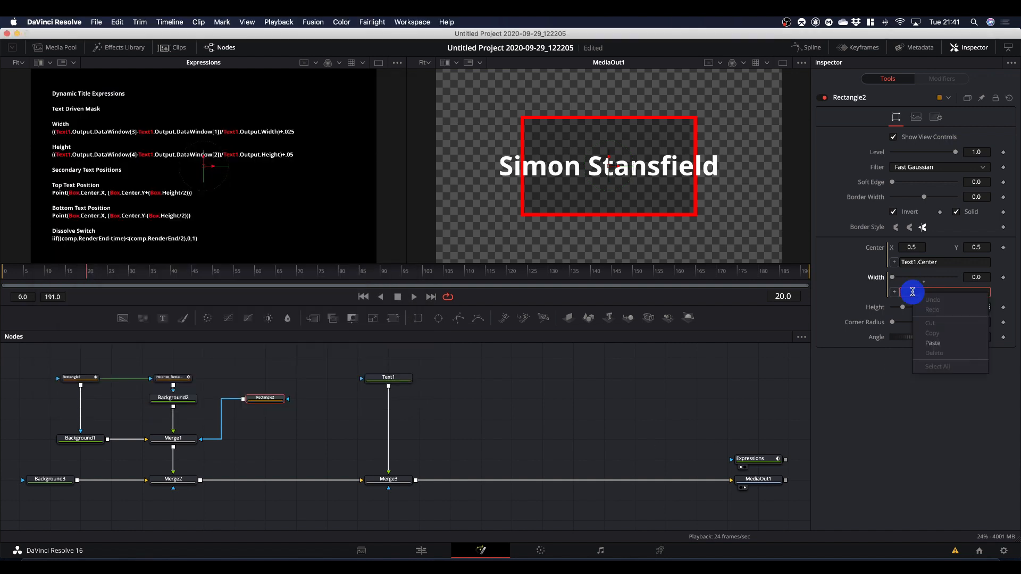
click(938, 343)
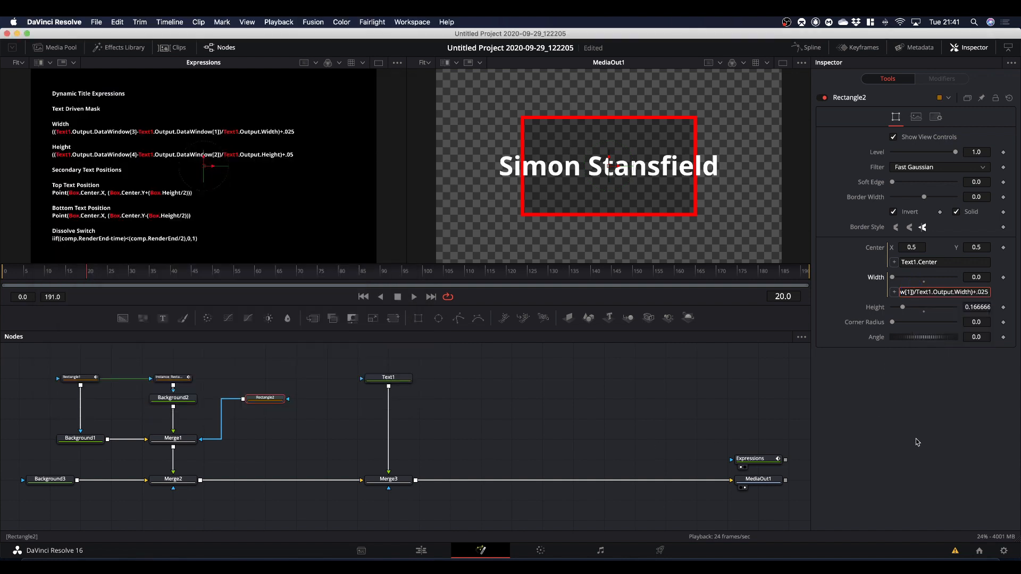
key(Return)
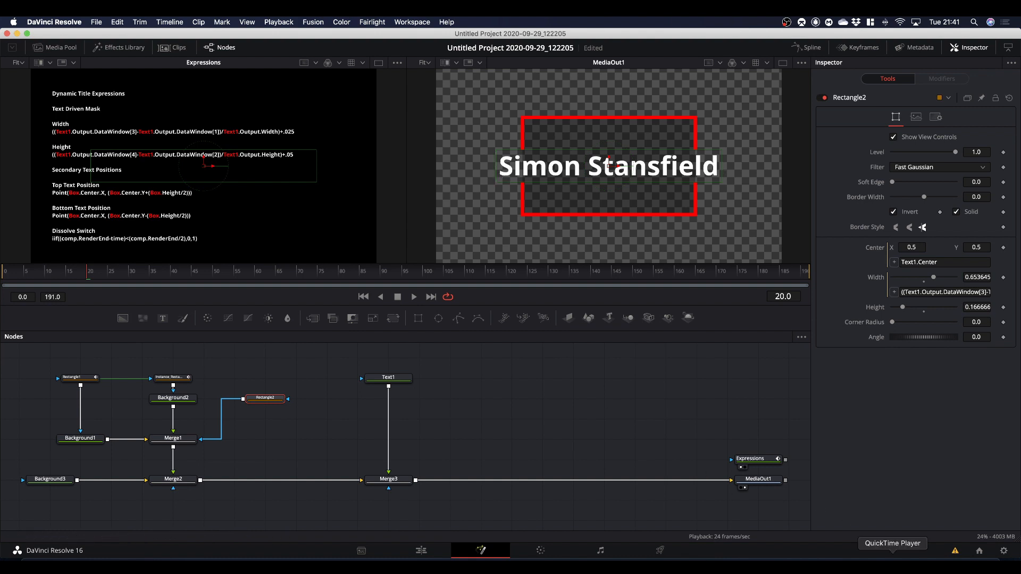
Set Rectangle2's Height to the expression copied from the Notes app: ((Text1.Output.DataWindow[4]-Text1.Output.DataWindow[2])/Text1.Output.Height)+.05.
click(866, 561)
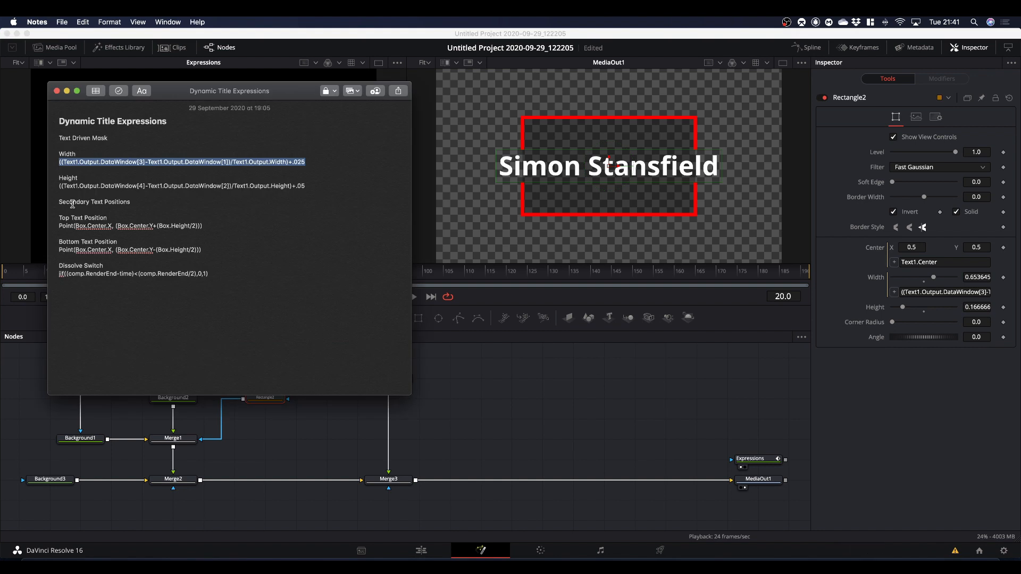
drag(58, 186, 306, 187)
right_click(282, 186)
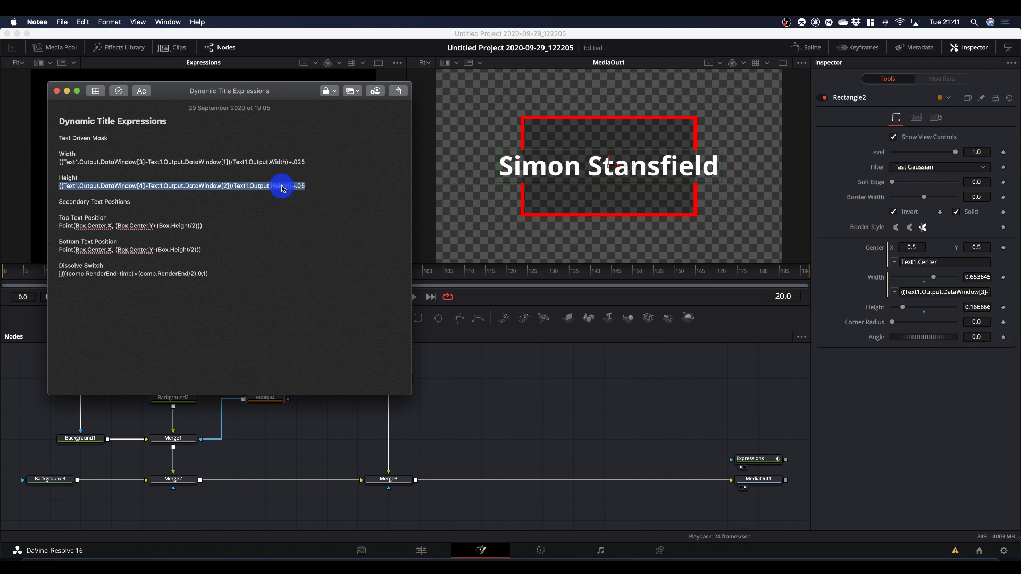
click(309, 232)
click(987, 307)
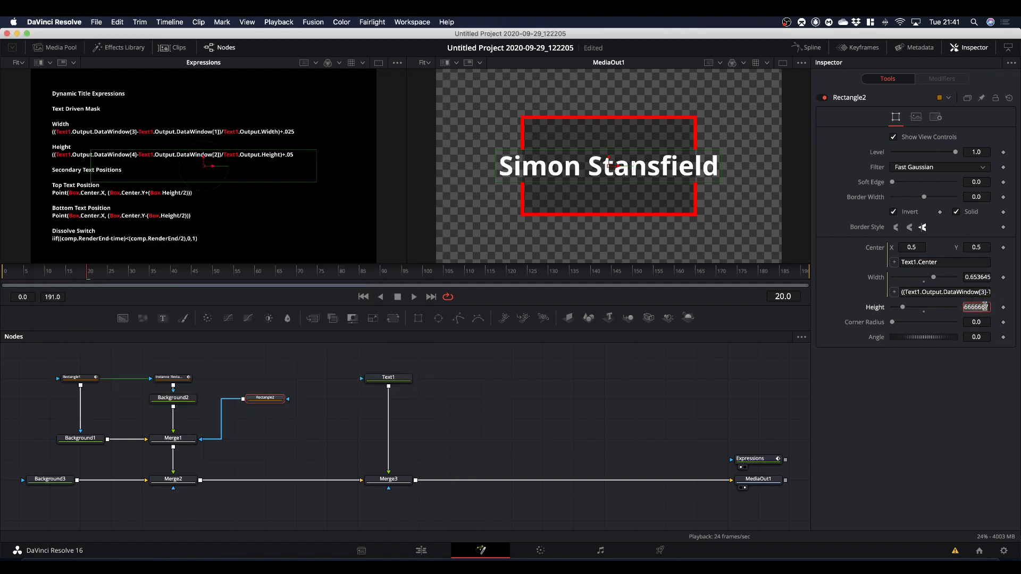
text(=)
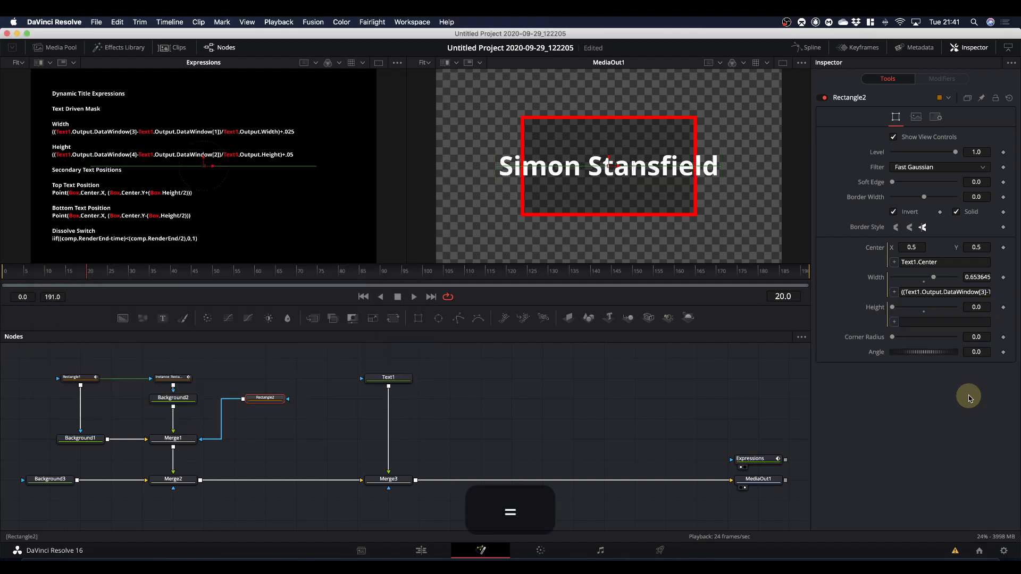
right_click(905, 322)
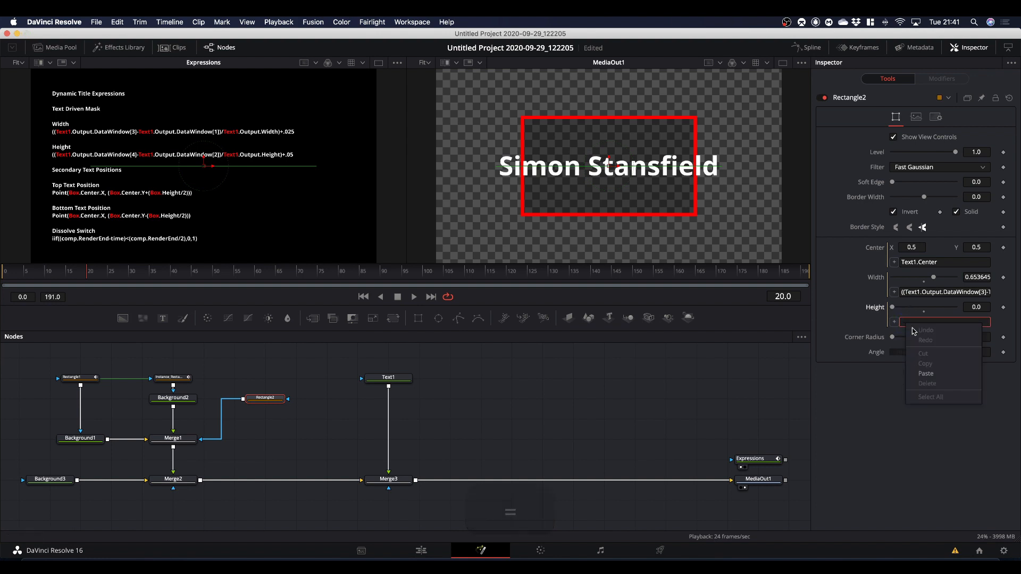
click(930, 374)
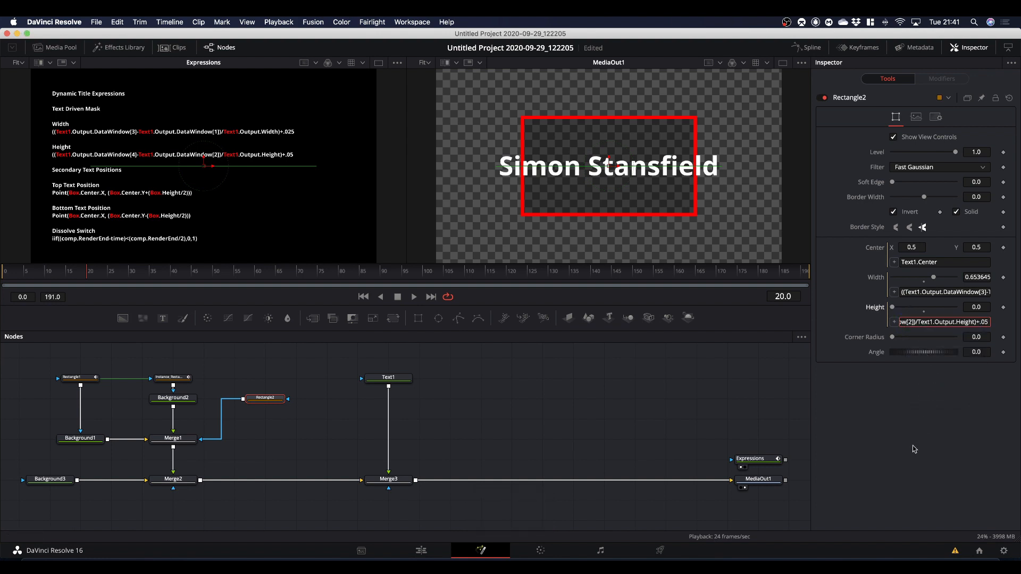
key(Return)
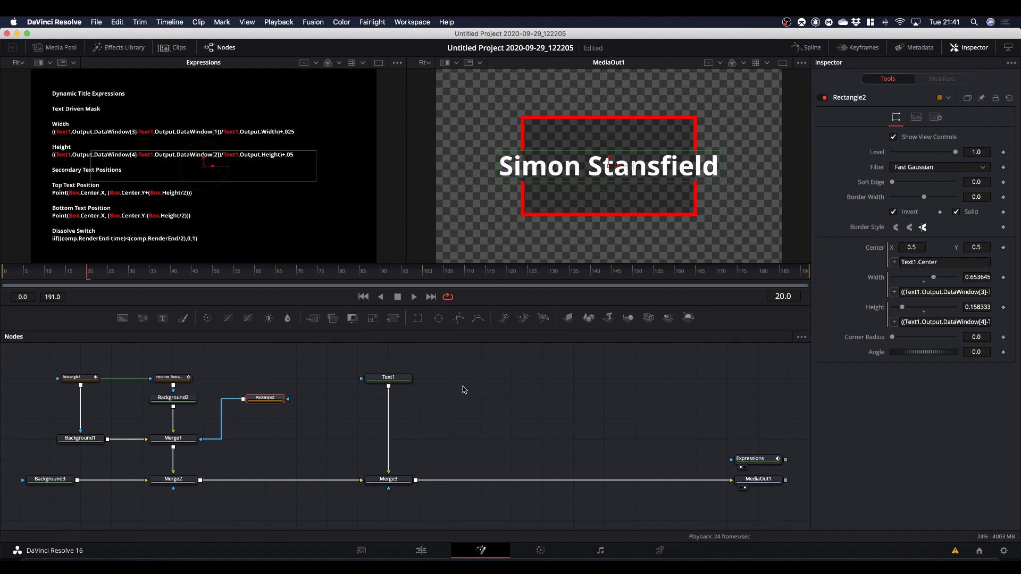
Set Text1's layout Size to 2.0 to test that the mask follows the text.
click(388, 378)
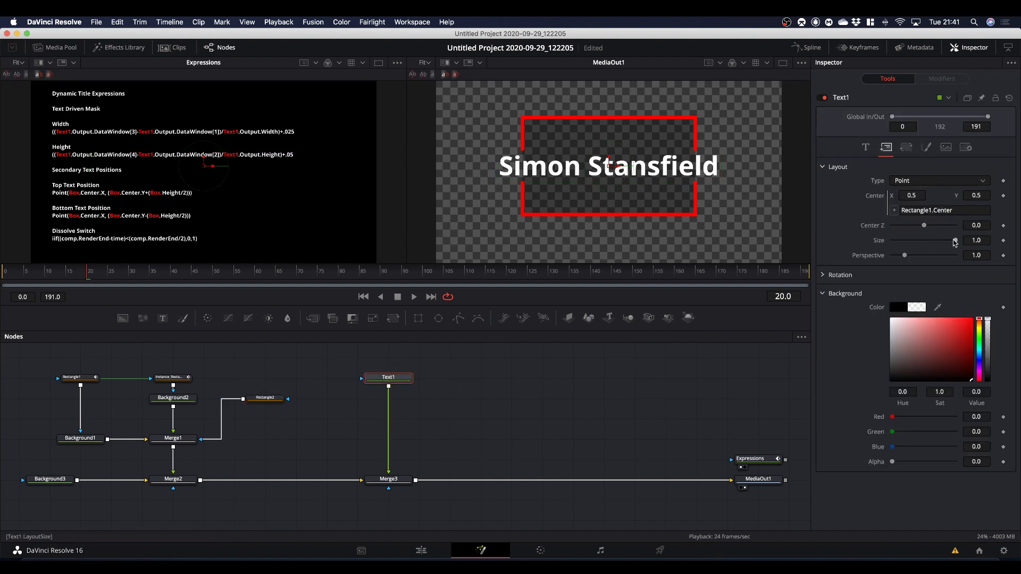
mouse_move(957, 242)
mouse_down()
mouse_move(928, 242)
mouse_move(972, 243)
mouse_up()
click(981, 240)
text(2)
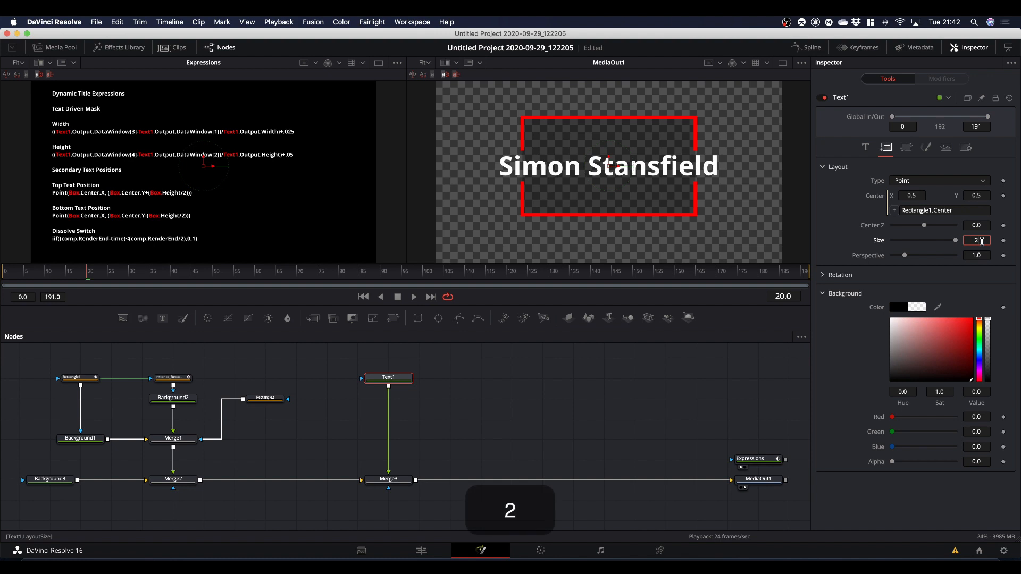
click(838, 226)
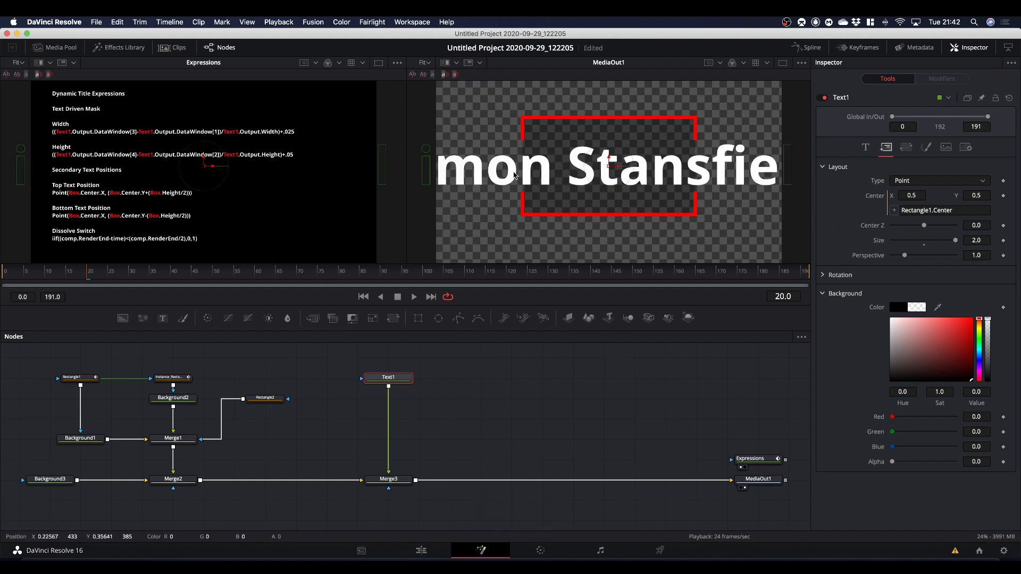
Return Text1's layout Size to 1.0 and set its text Size to 0.08.
click(956, 242)
drag(956, 242, 935, 240)
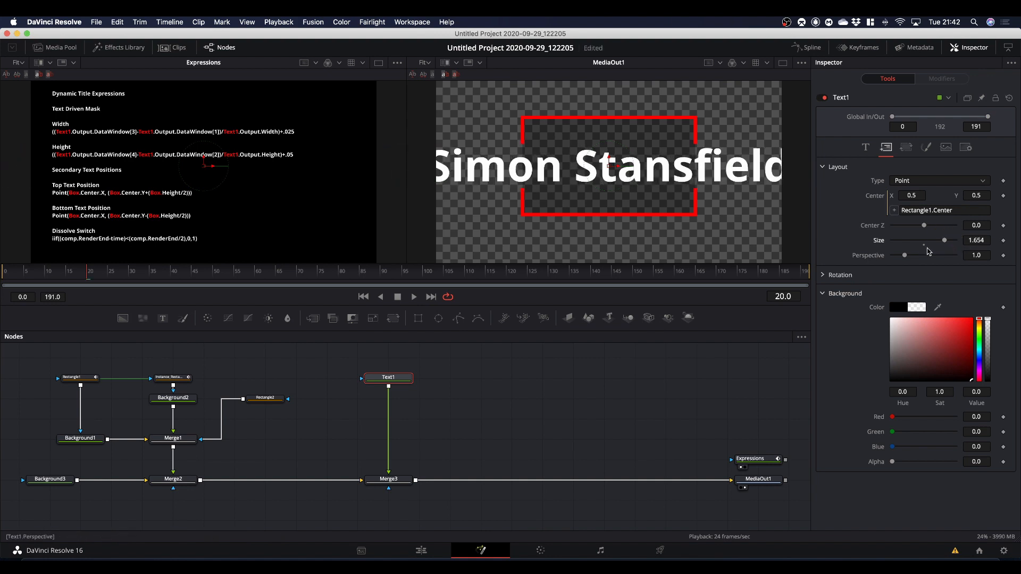
click(924, 244)
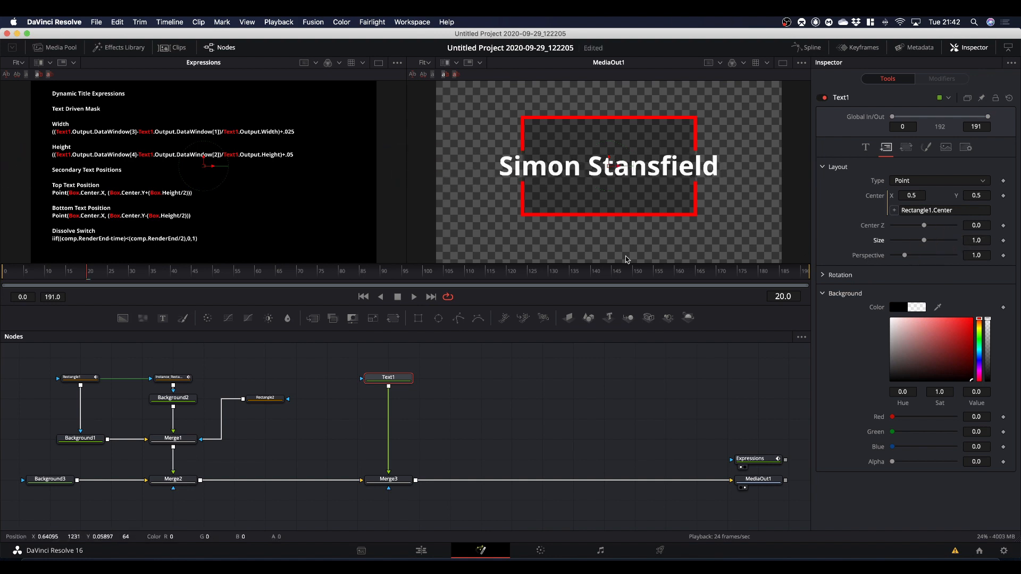
click(867, 148)
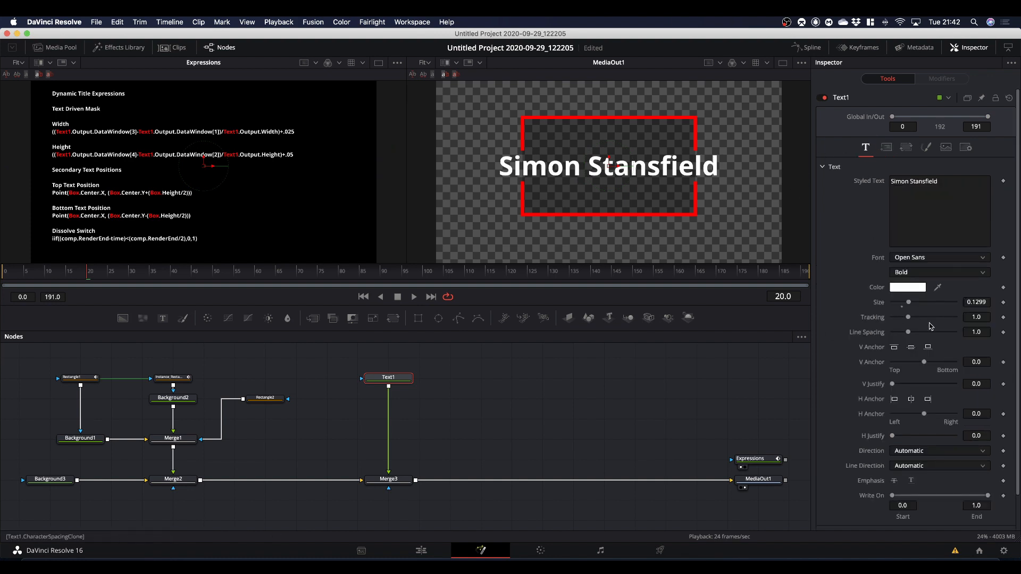
click(902, 303)
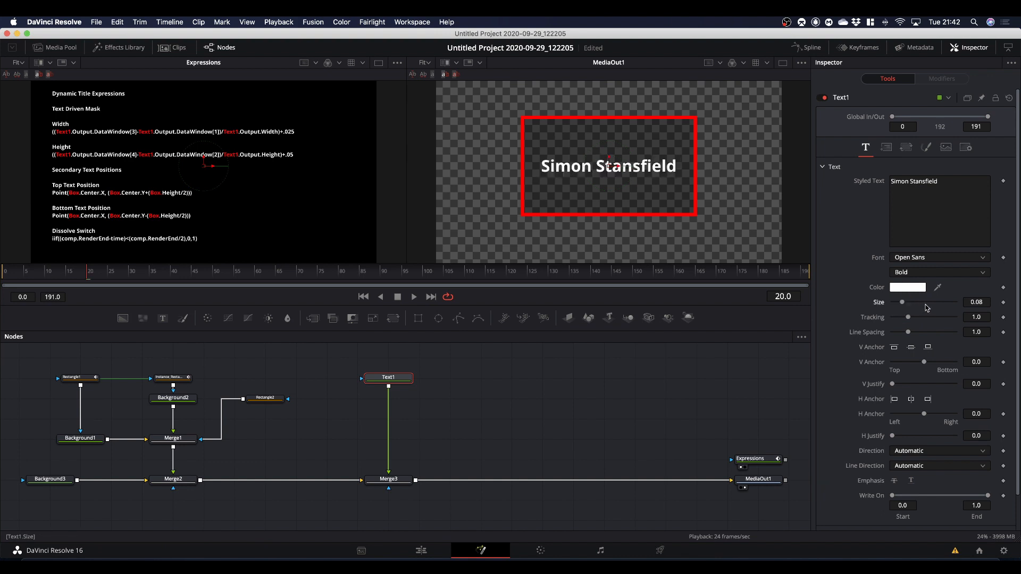
mouse_move(902, 302)
mouse_down()
mouse_move(911, 304)
mouse_move(902, 309)
mouse_up()
Modify Text1's text Size with a Calculation at frame 36 and set the Calculation's Operator to Multiply.
drag(88, 276, 157, 293)
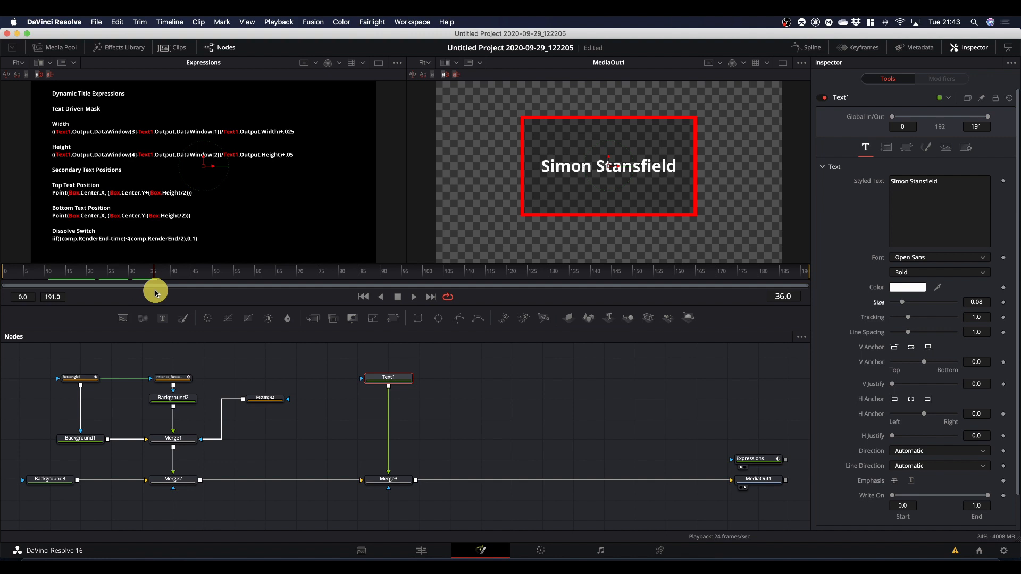
mouse_move(156, 292)
mouse_down()
mouse_move(56, 291)
mouse_move(155, 297)
mouse_up()
right_click(878, 304)
mouse_move(898, 346)
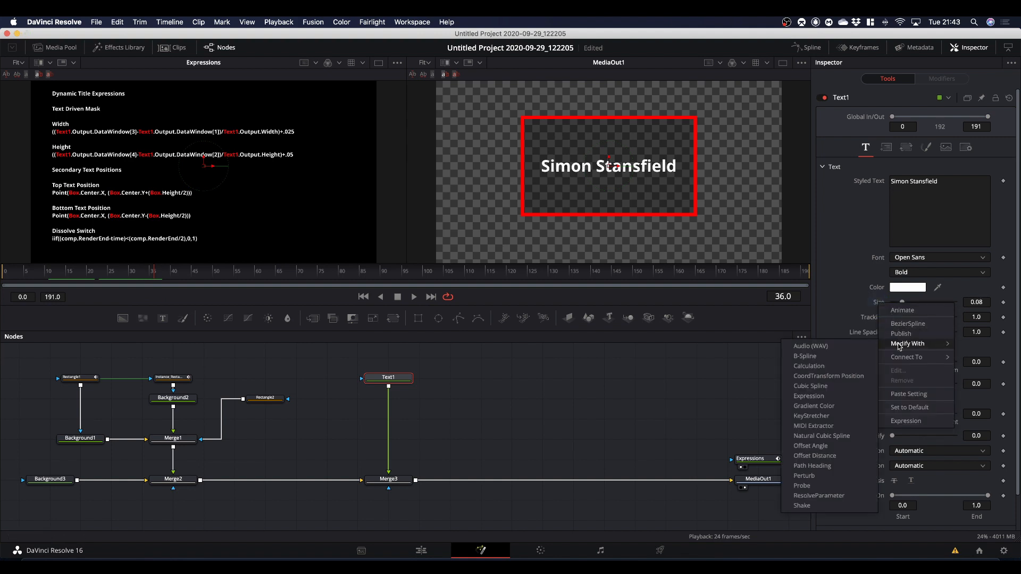
click(820, 367)
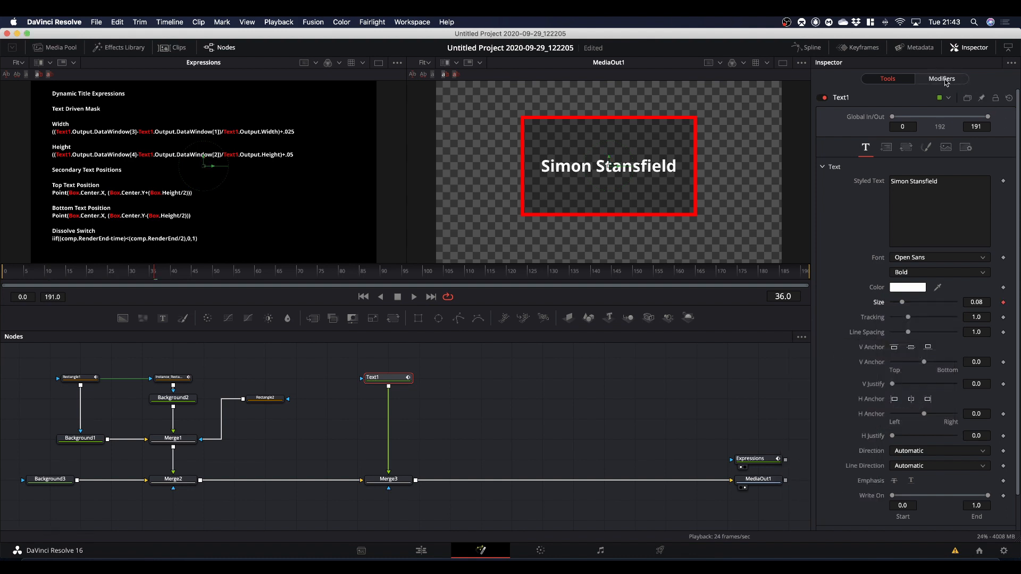
click(946, 81)
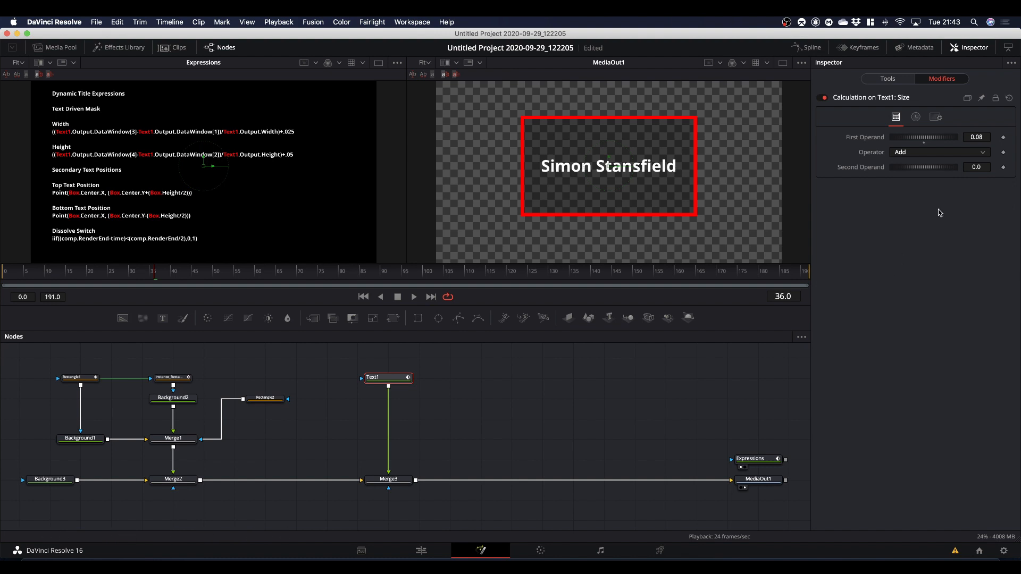
click(914, 154)
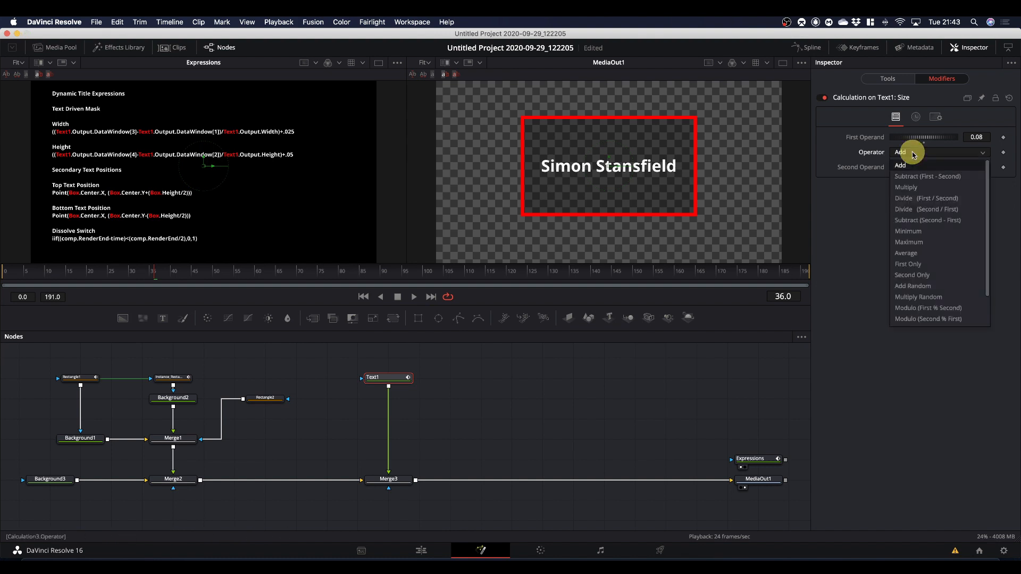
click(914, 188)
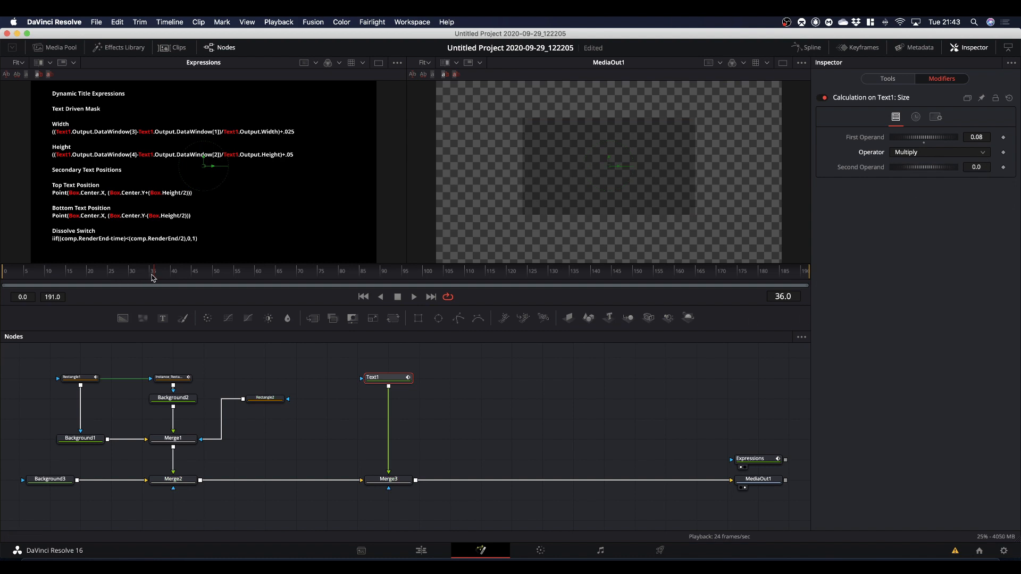
Keyframe the Calculation's Second Operand at 0.0 on frame 12 and at 1.0 on frame 36.
drag(154, 279, 56, 286)
click(1003, 167)
drag(53, 276, 157, 291)
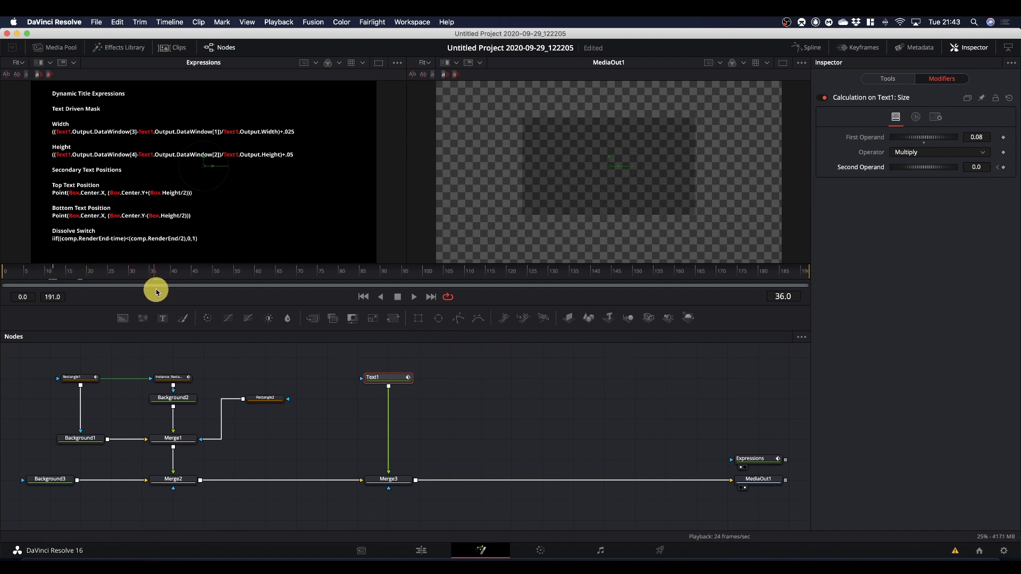
click(977, 166)
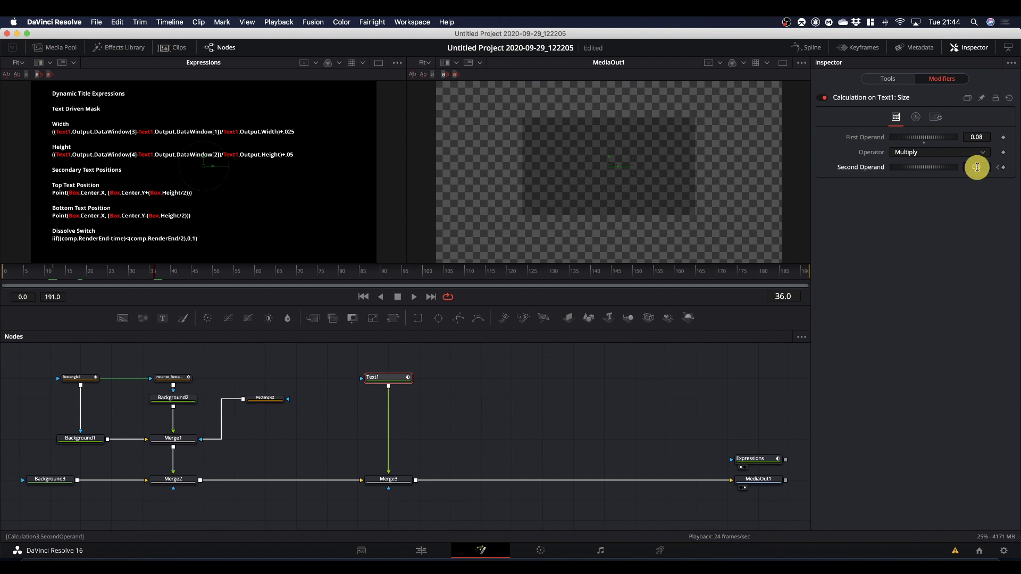
text(1)
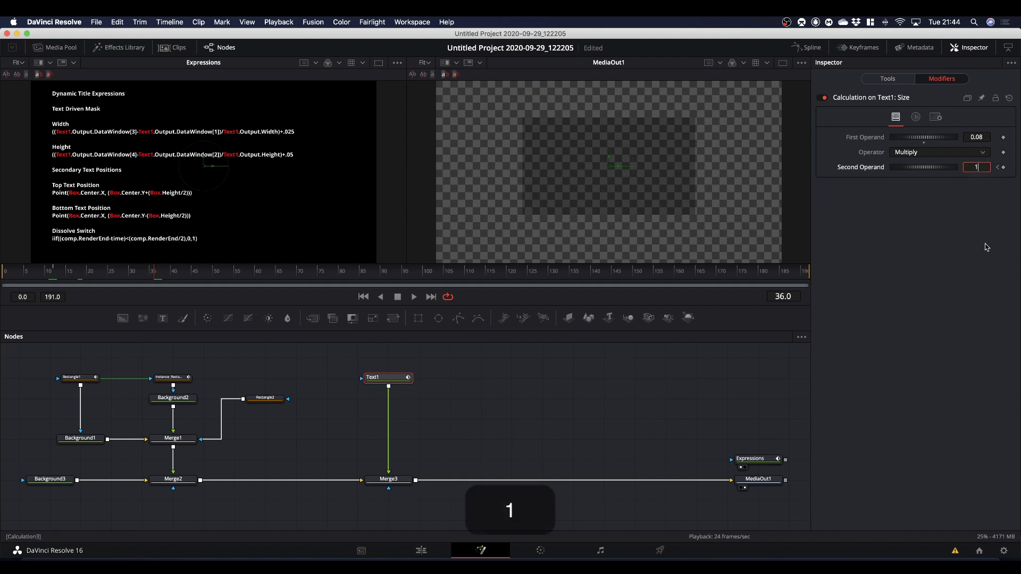
click(927, 285)
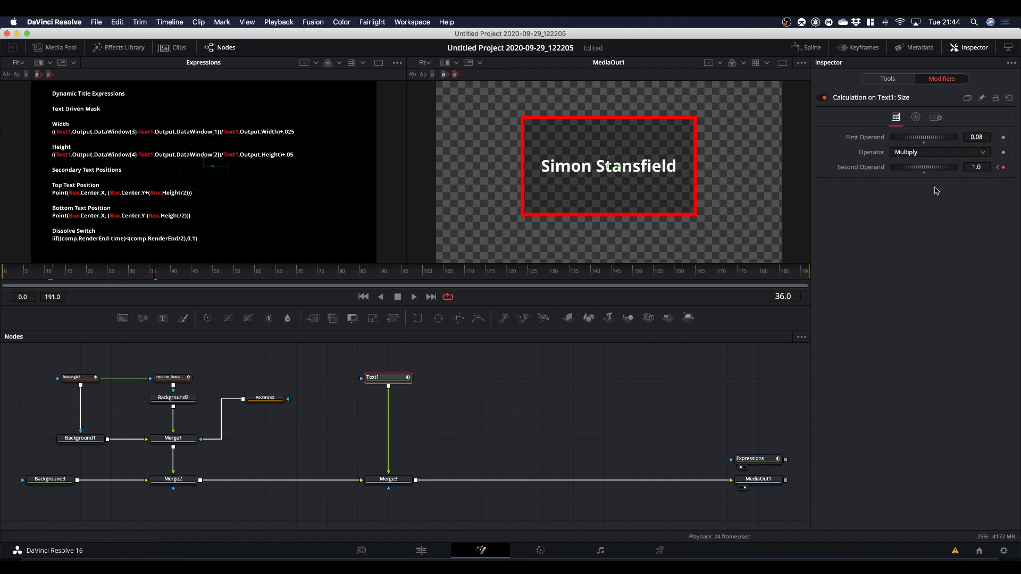
Change the Second Operand's keyframe on frame 12 to 0.01.
click(997, 168)
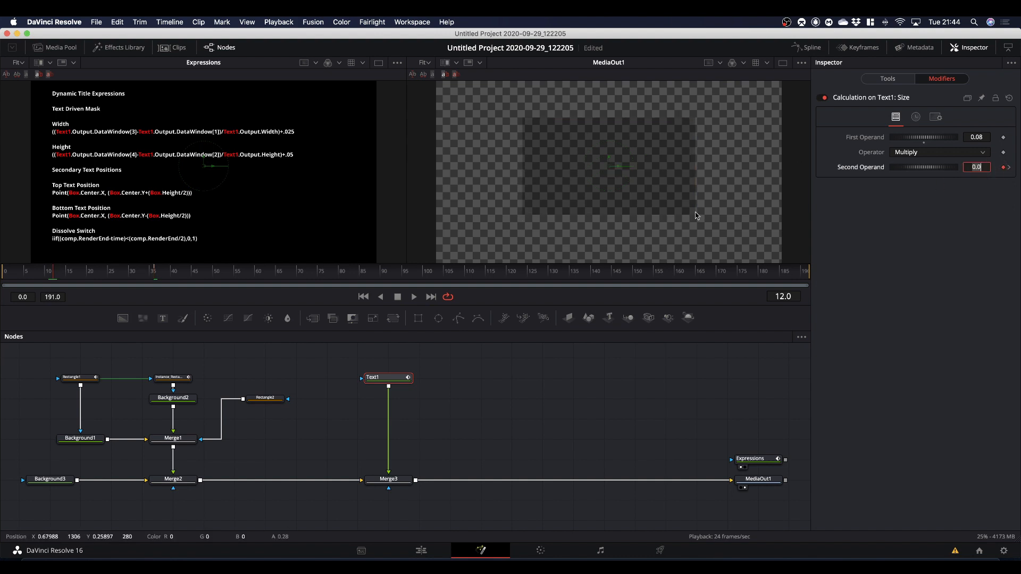
click(985, 168)
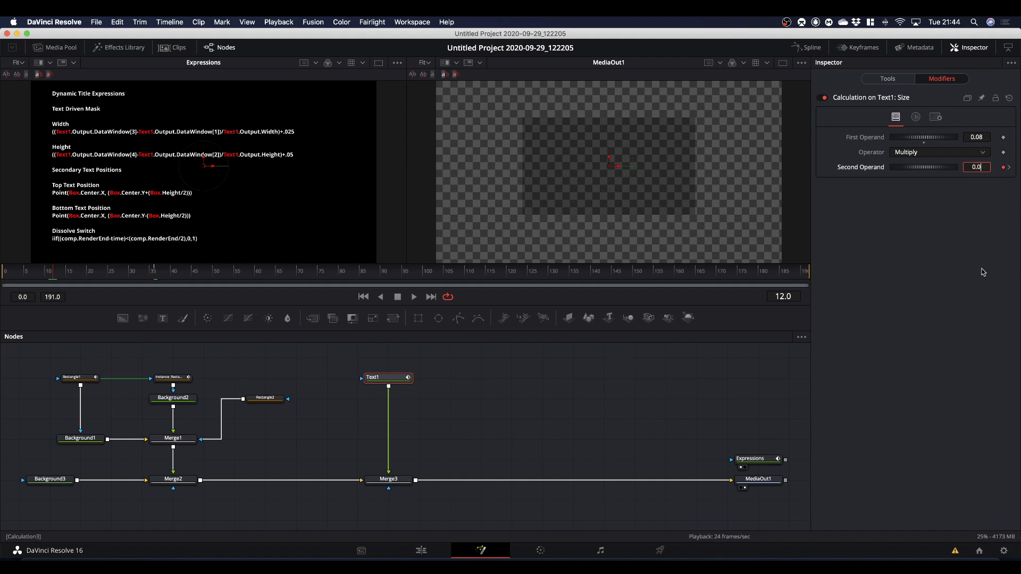
text(1)
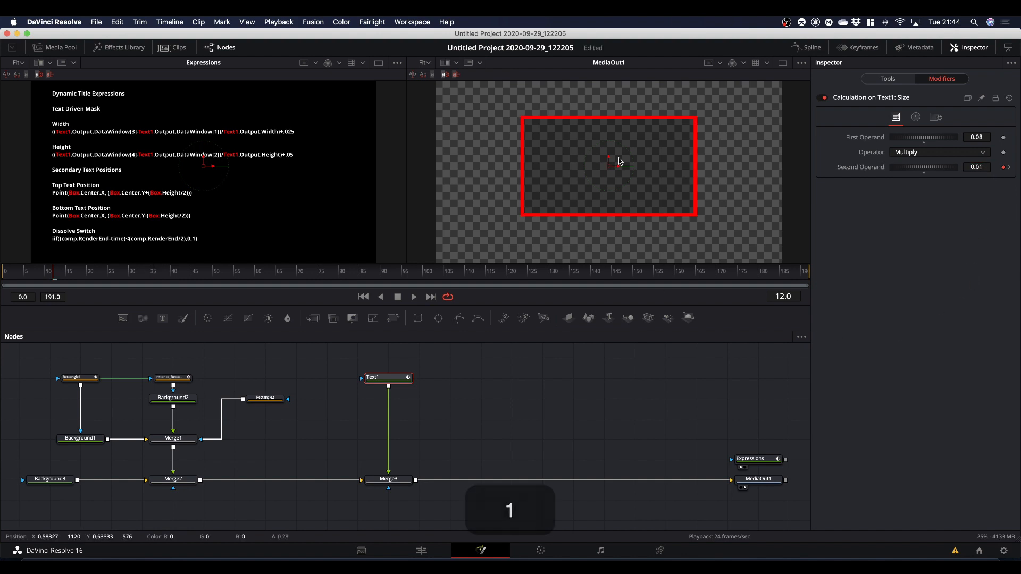
click(620, 387)
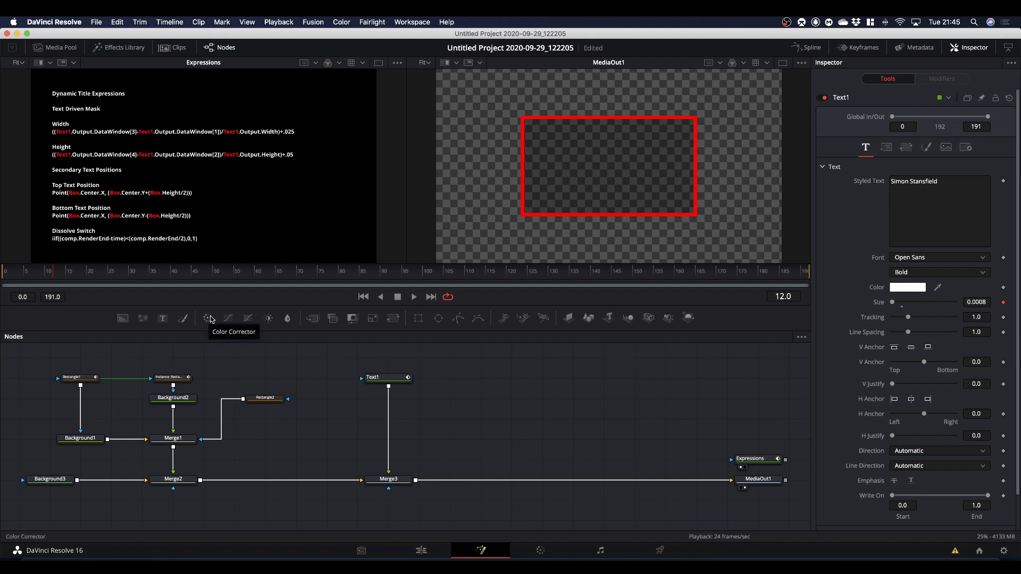
Play the composition from frame 0 to check the text's scale-up animation, stopping with the playhead on frame 47.
drag(54, 275, 5, 280)
key(space)
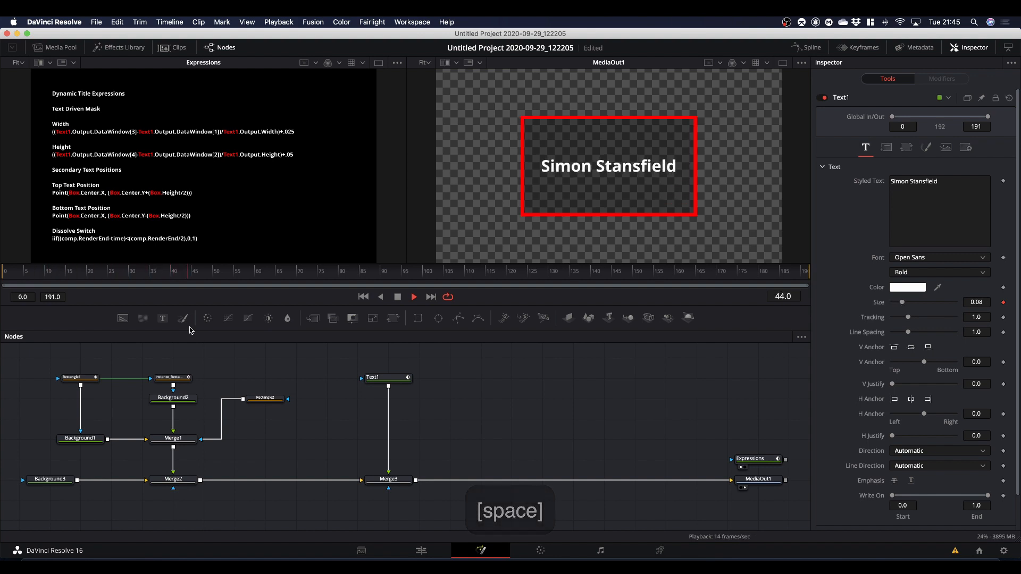
key(space)
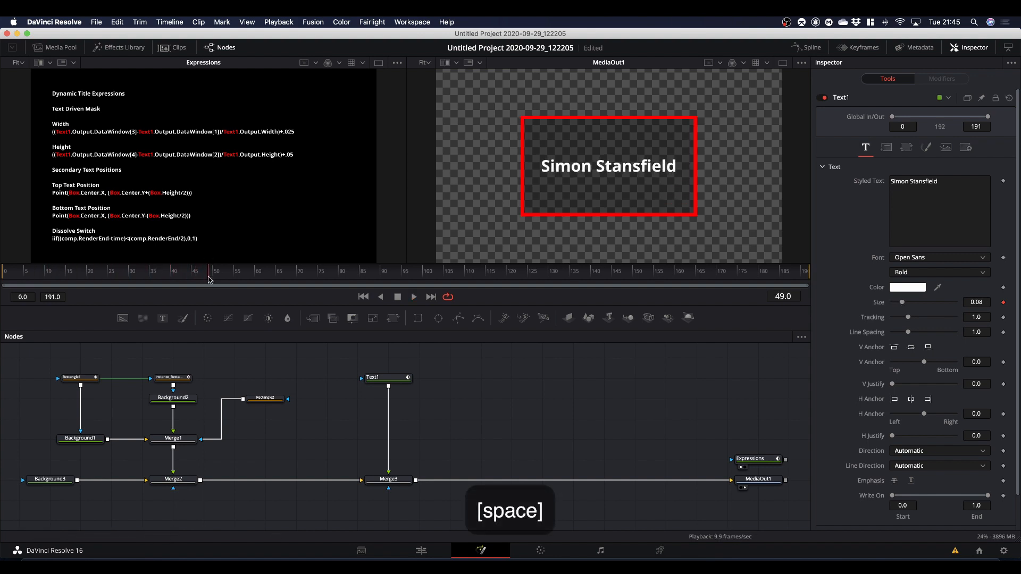
mouse_move(209, 279)
mouse_down()
mouse_move(150, 278)
mouse_move(201, 282)
mouse_up()
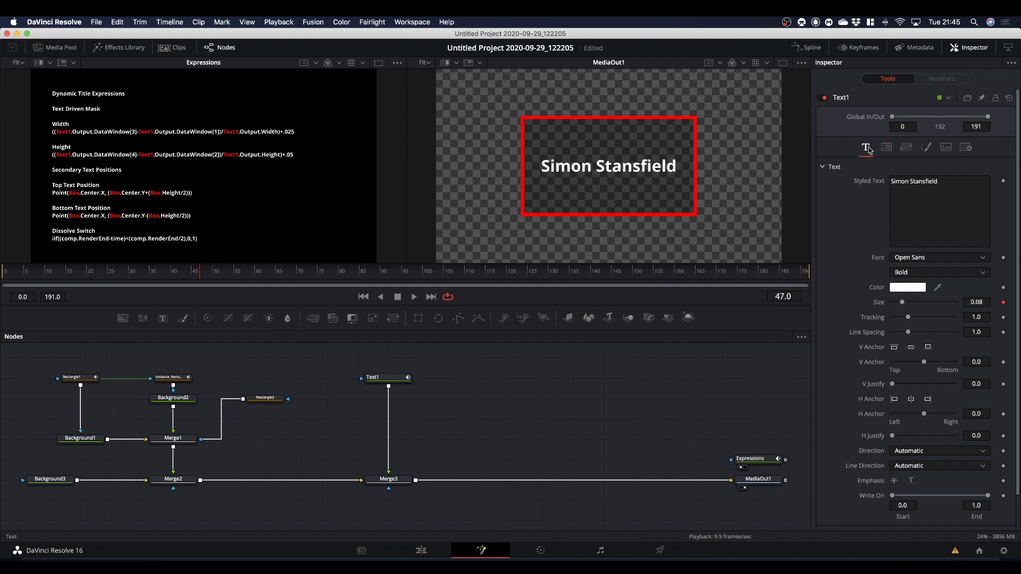
Set Text1's Size to 0.1378 and play the composition from frame 0 to test the animation with larger text.
click(1002, 302)
drag(903, 305, 911, 305)
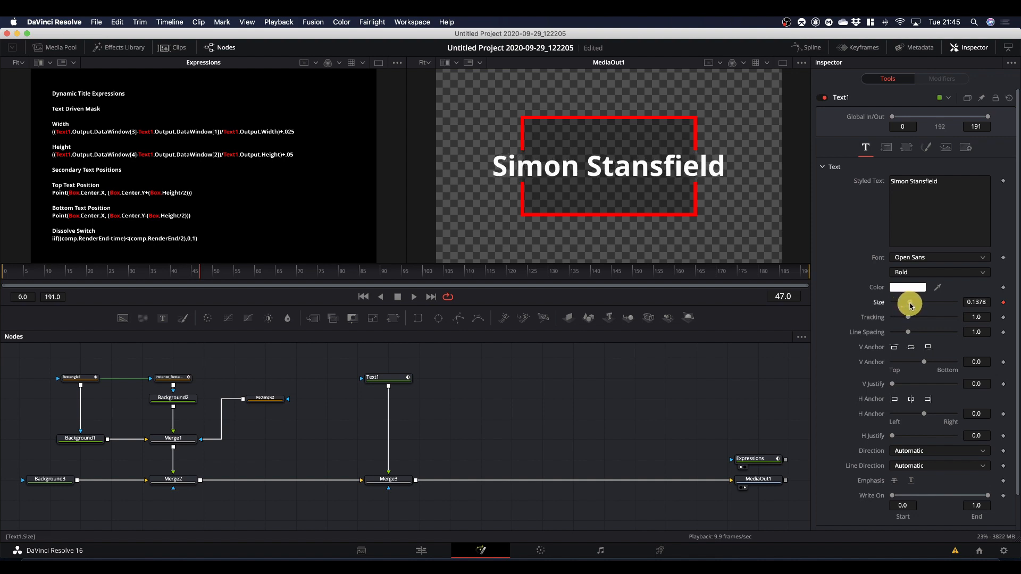
click(177, 279)
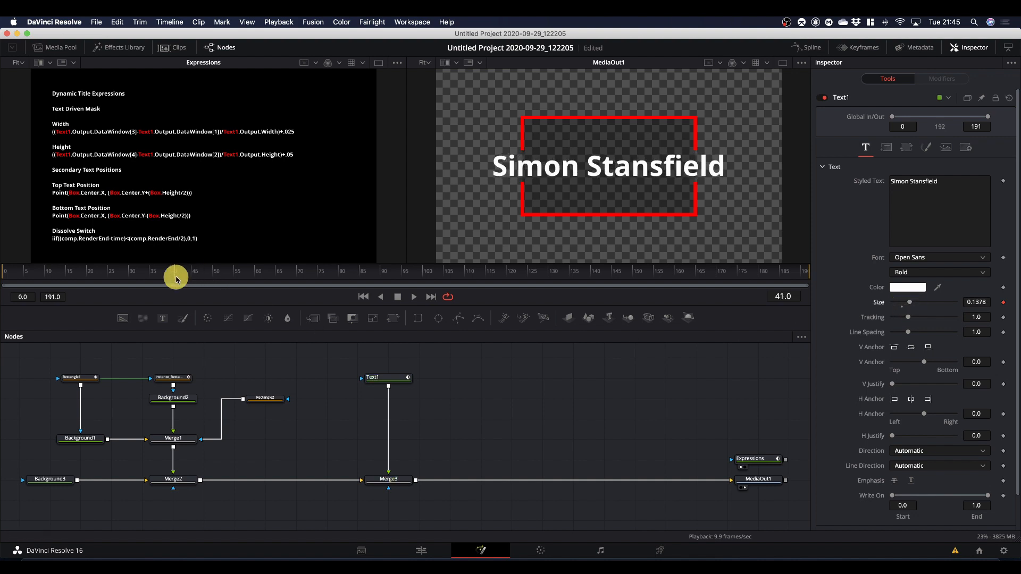
drag(171, 276, 21, 292)
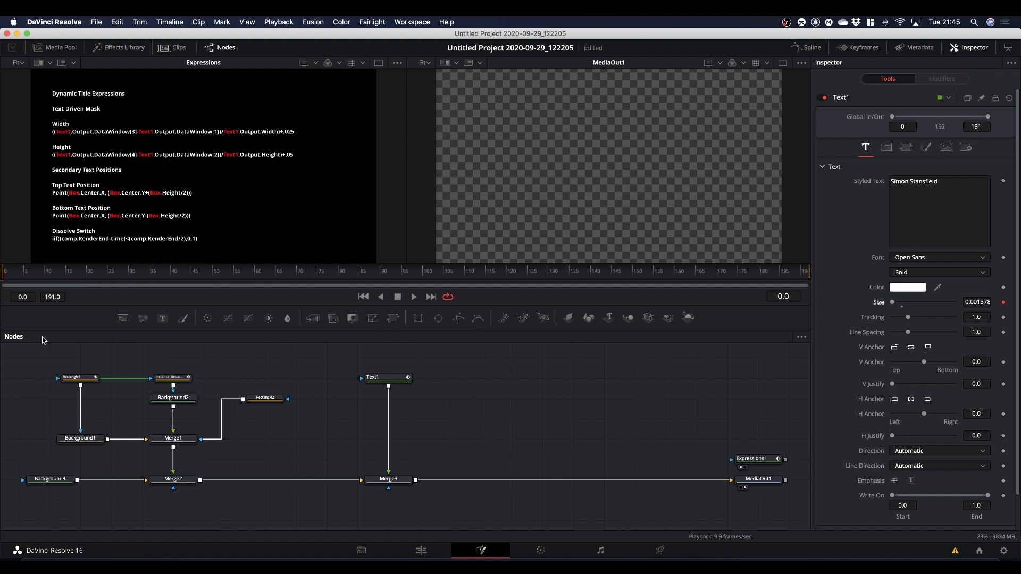
key(space)
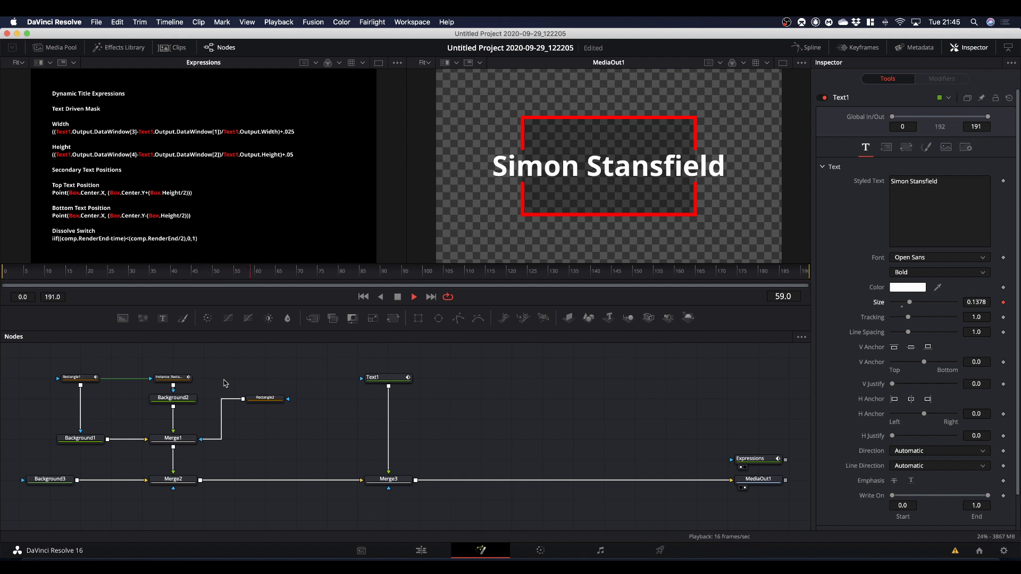
key(space)
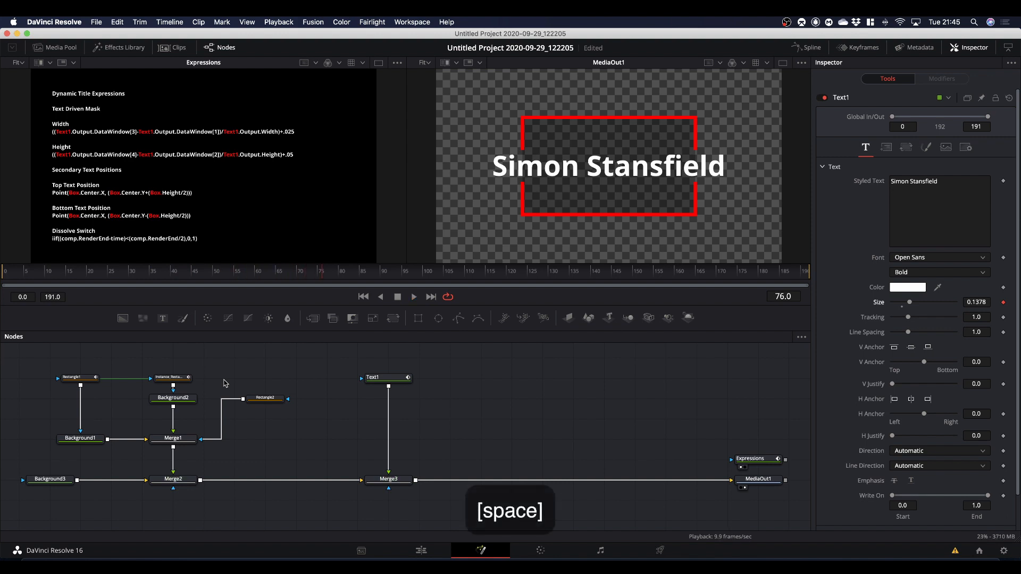
drag(322, 277, 18, 291)
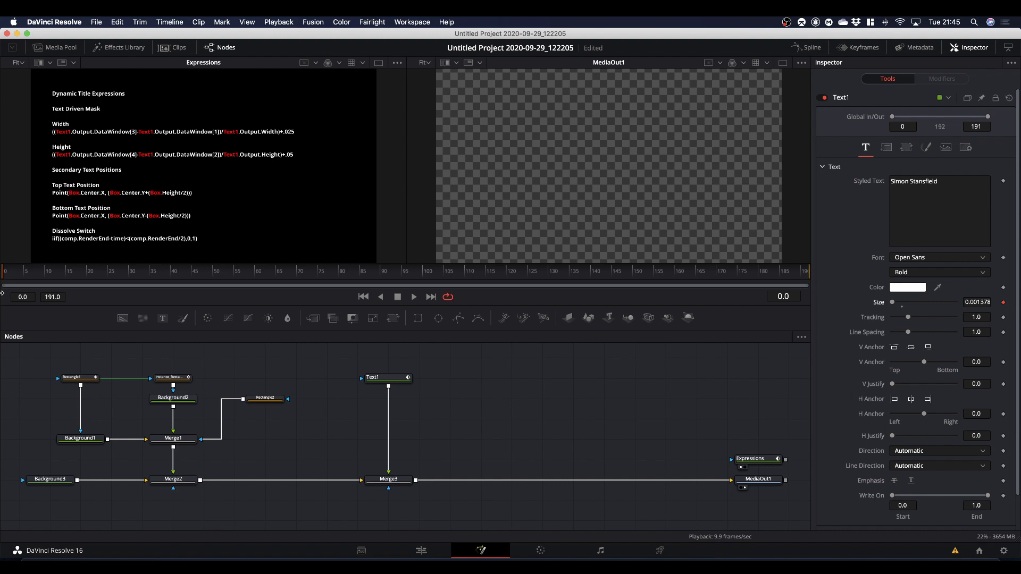
Save the project, and merge a new Text+ node reading "Photo" into the flow after Merge3.
key(super+shift+apostrophe)
drag(179, 278, 246, 277)
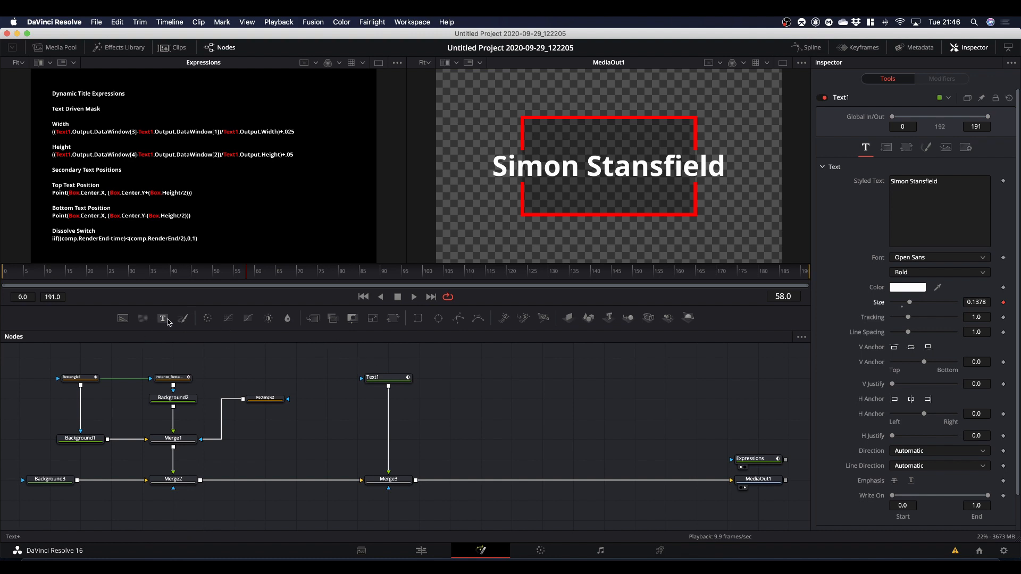
drag(164, 321, 416, 481)
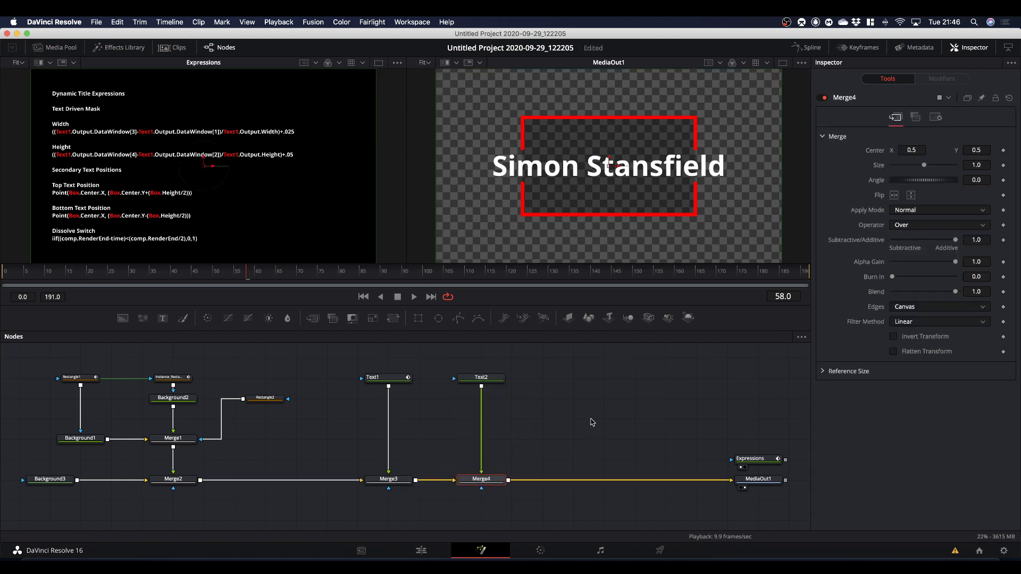
click(489, 383)
click(938, 196)
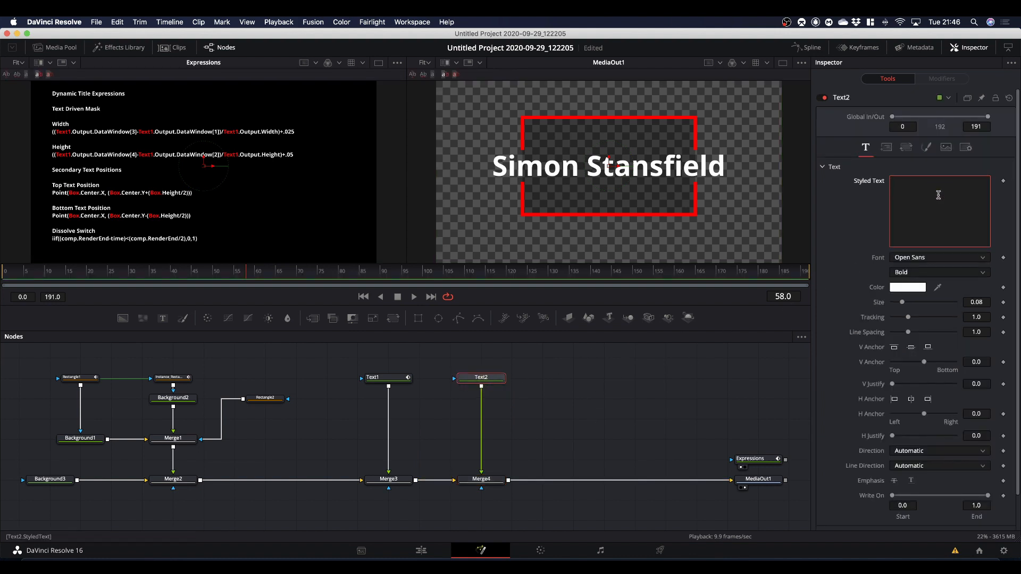
text(Photo)
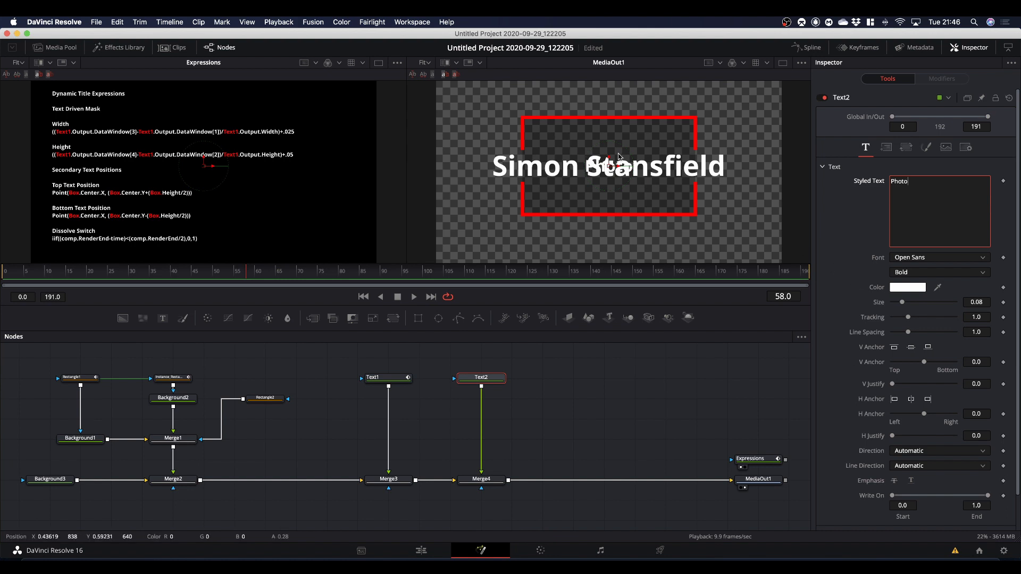
Set Text1's Size to 0.08 and select the Text2 node.
click(395, 377)
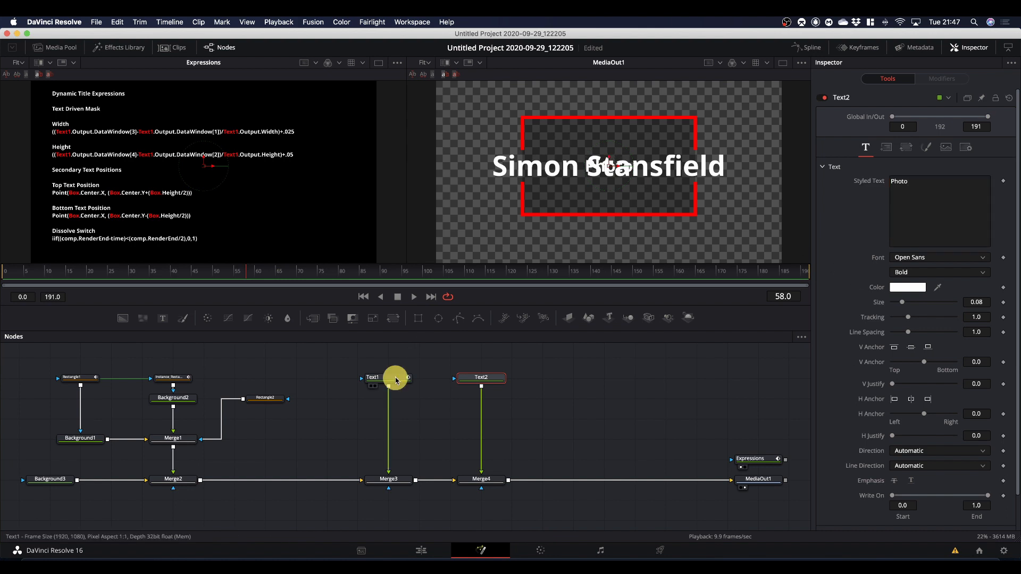
click(902, 302)
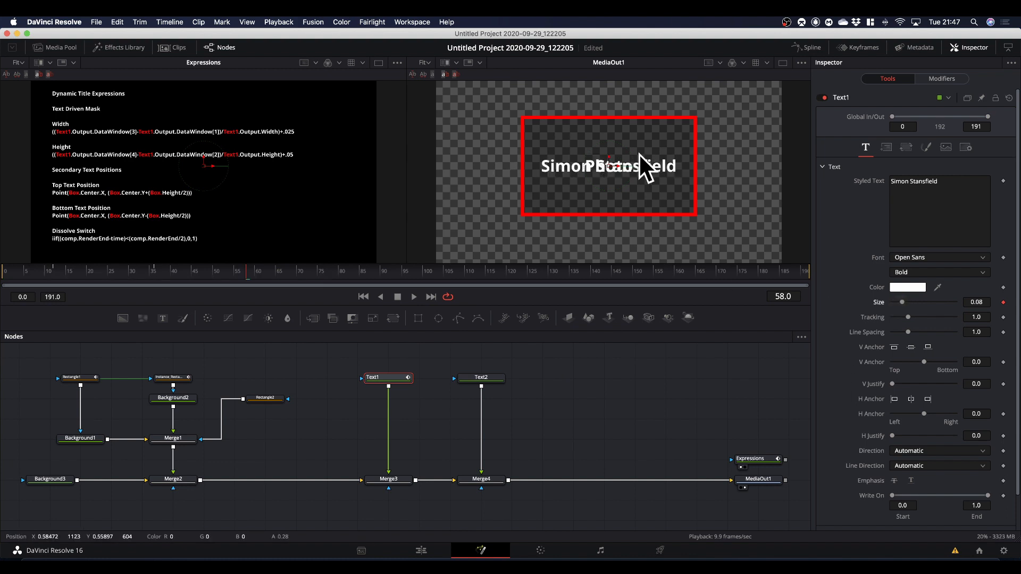
click(490, 379)
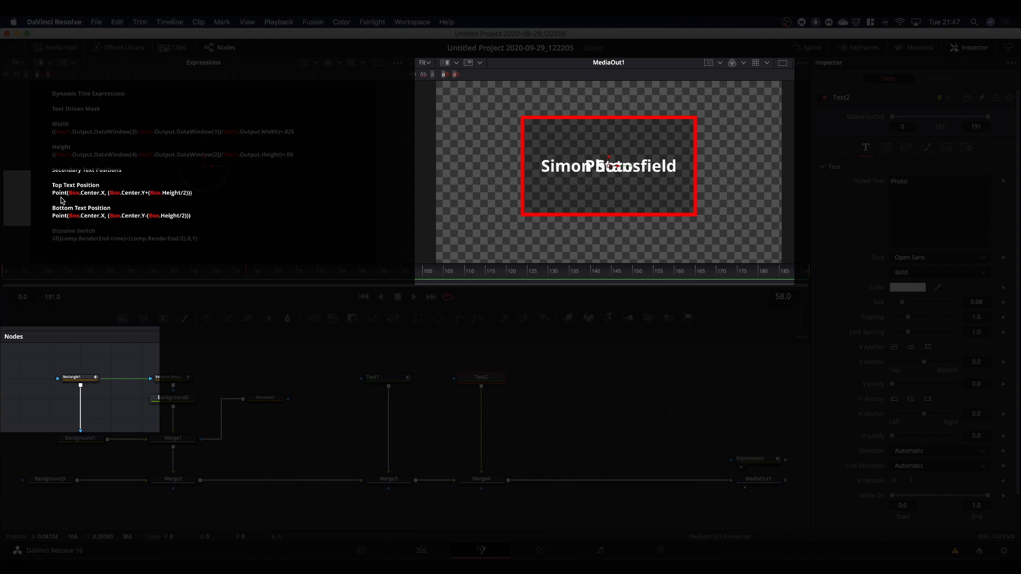
Rename the Rectangle1 mask node to Box.
click(78, 383)
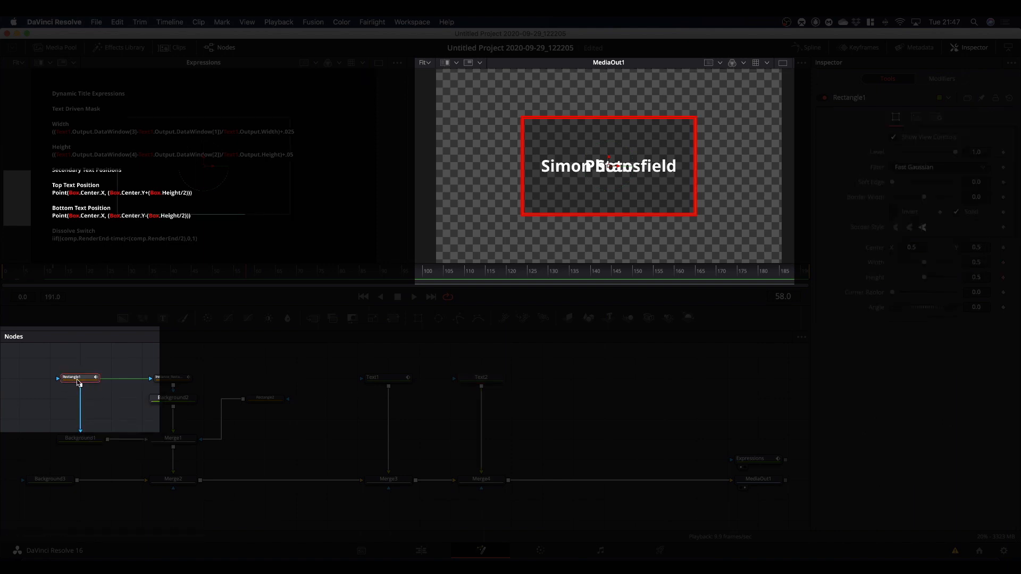
mouse_move(79, 383)
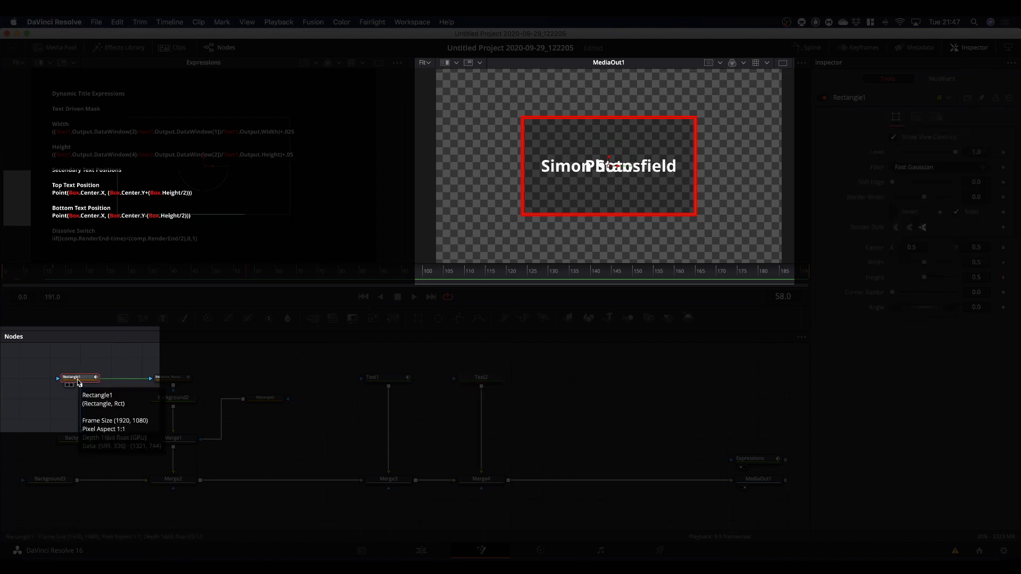
drag(79, 381, 80, 437)
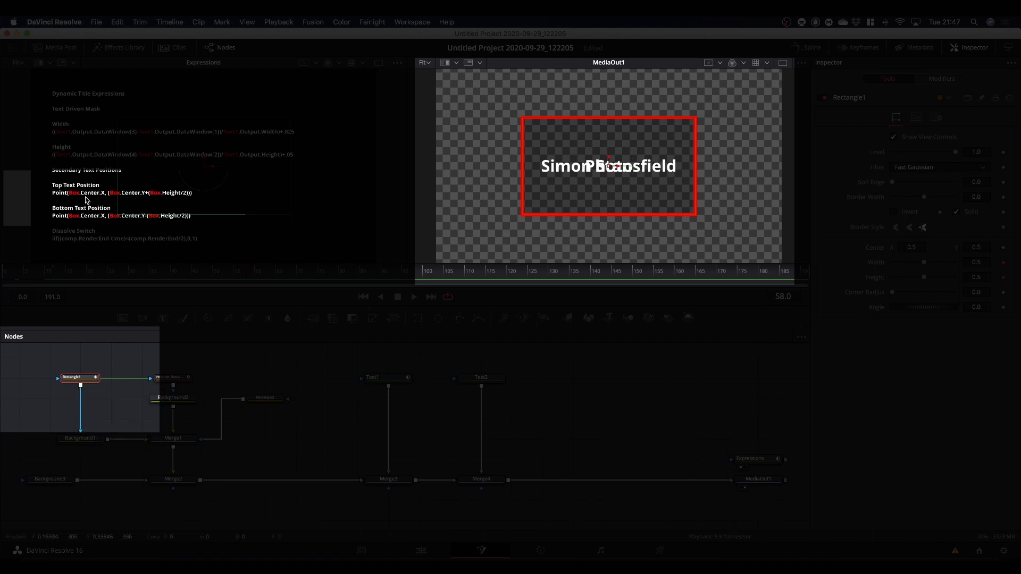
click(81, 381)
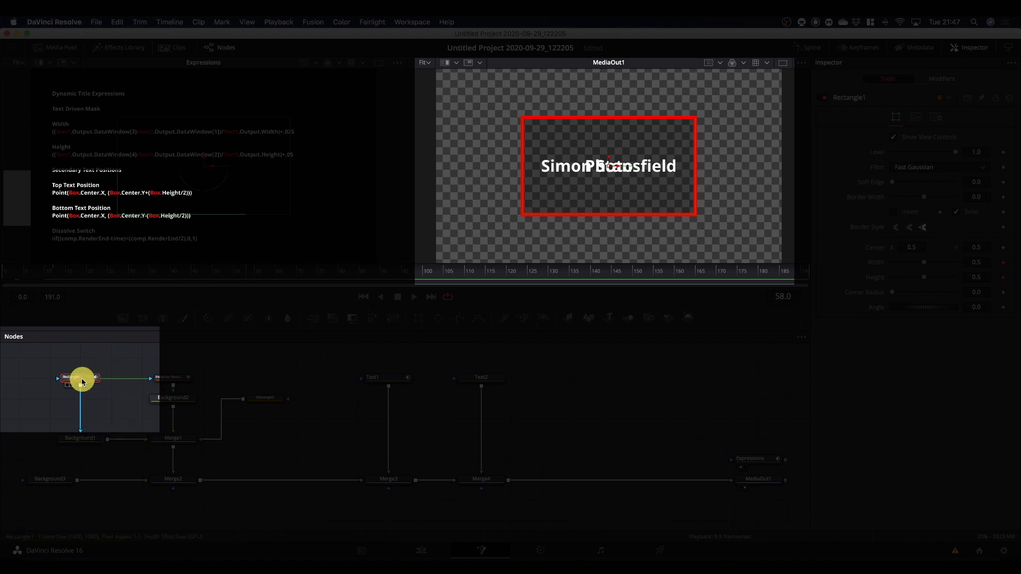
mouse_move(82, 382)
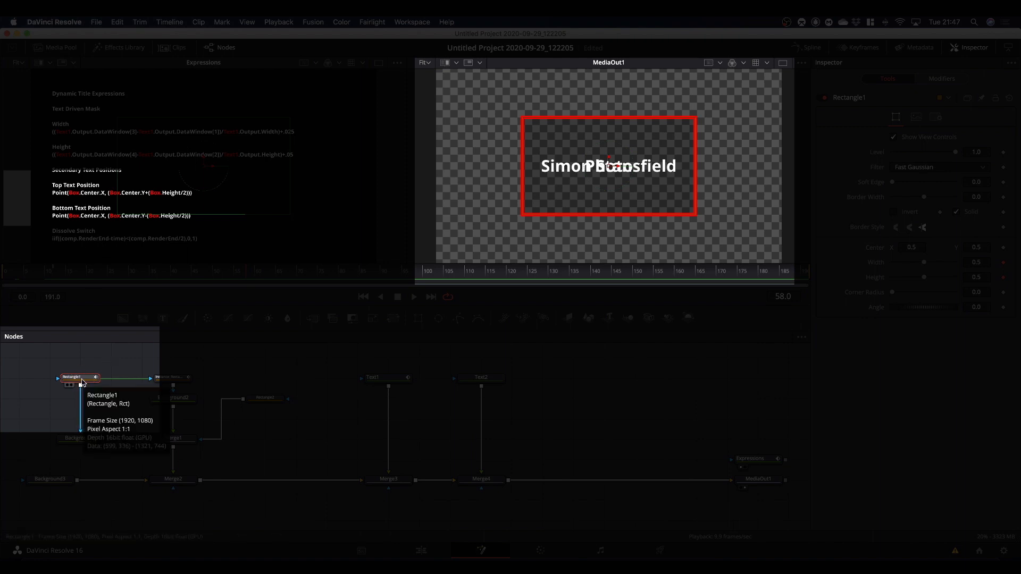
key(F2)
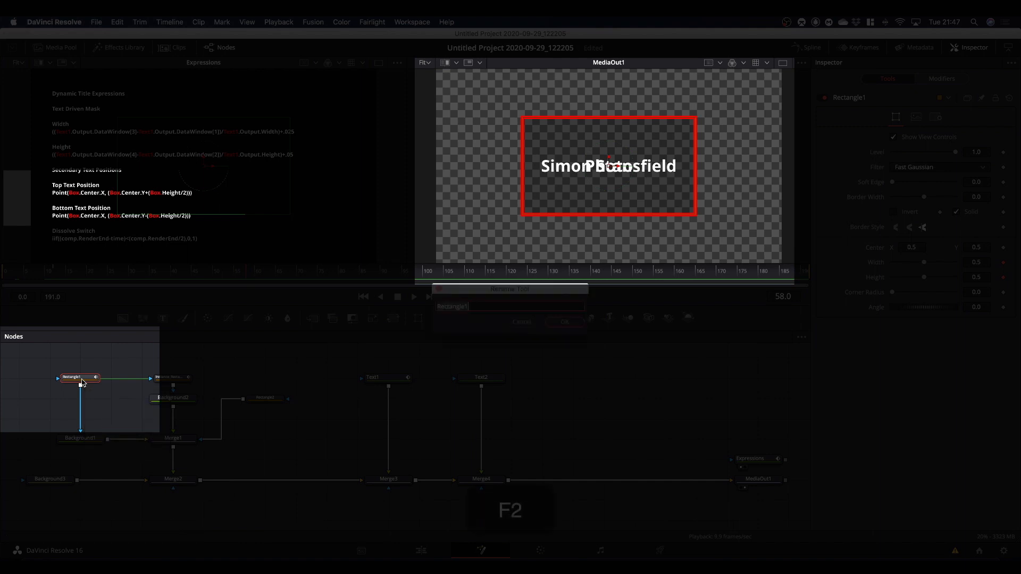
text(Box)
key(Return)
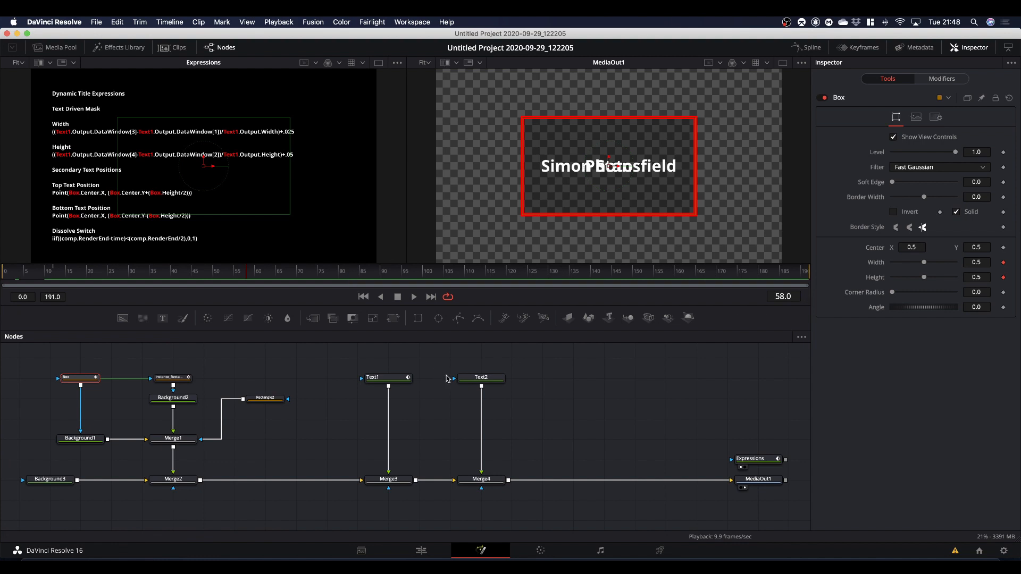
Enable an expression on Text2's layout Center and clear its default Point content.
click(497, 379)
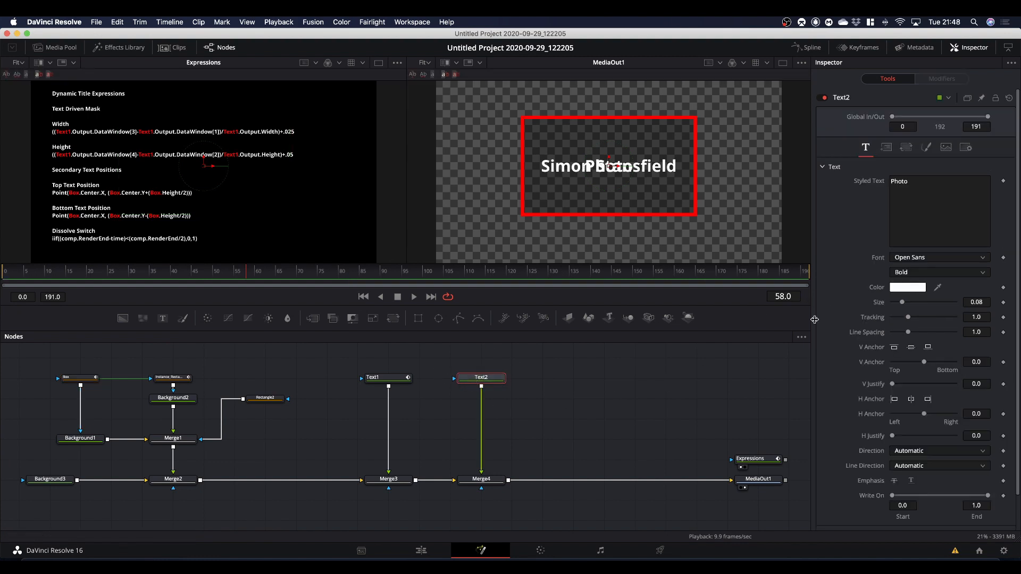
click(886, 149)
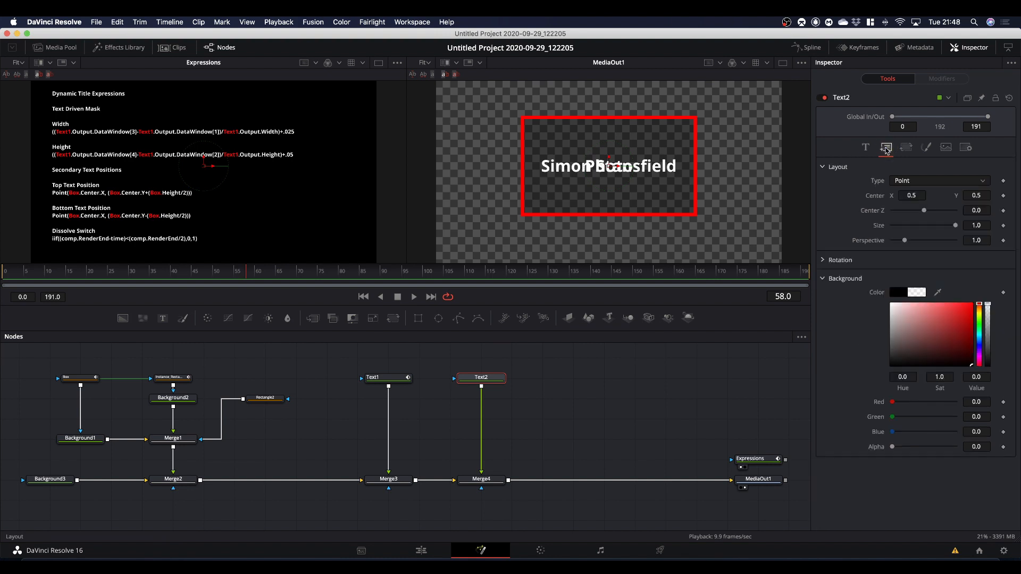
right_click(878, 199)
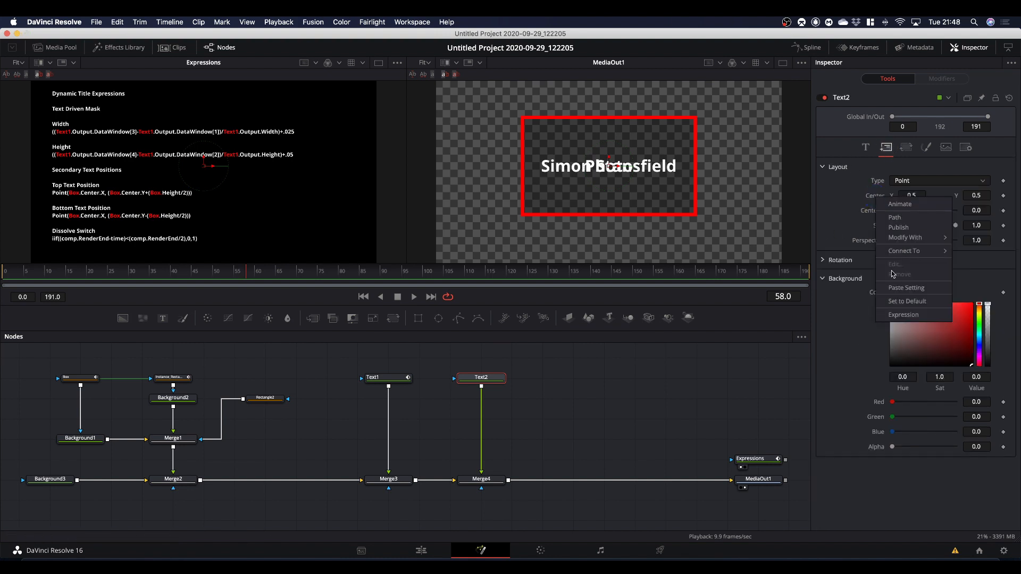
click(902, 315)
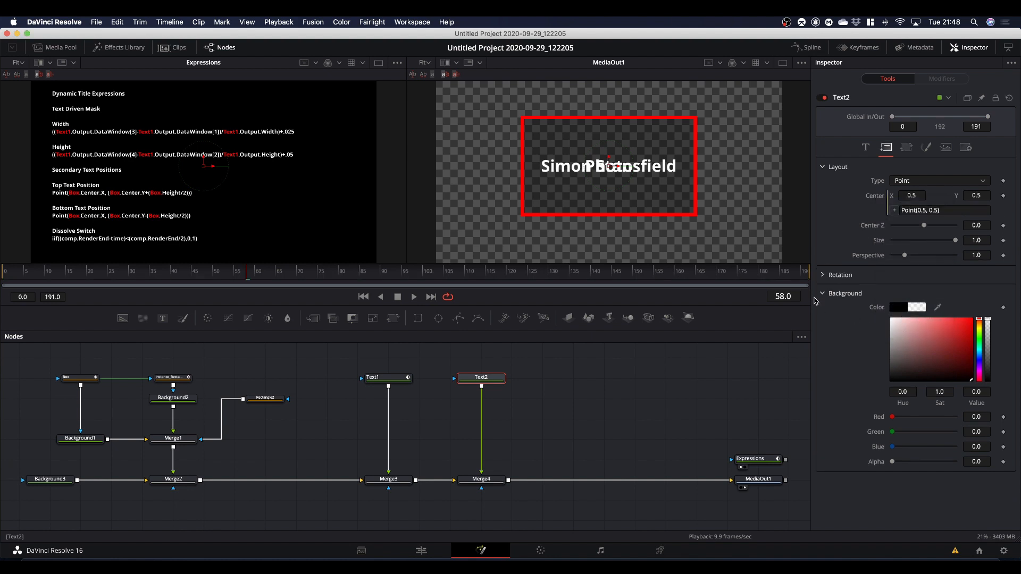
click(956, 210)
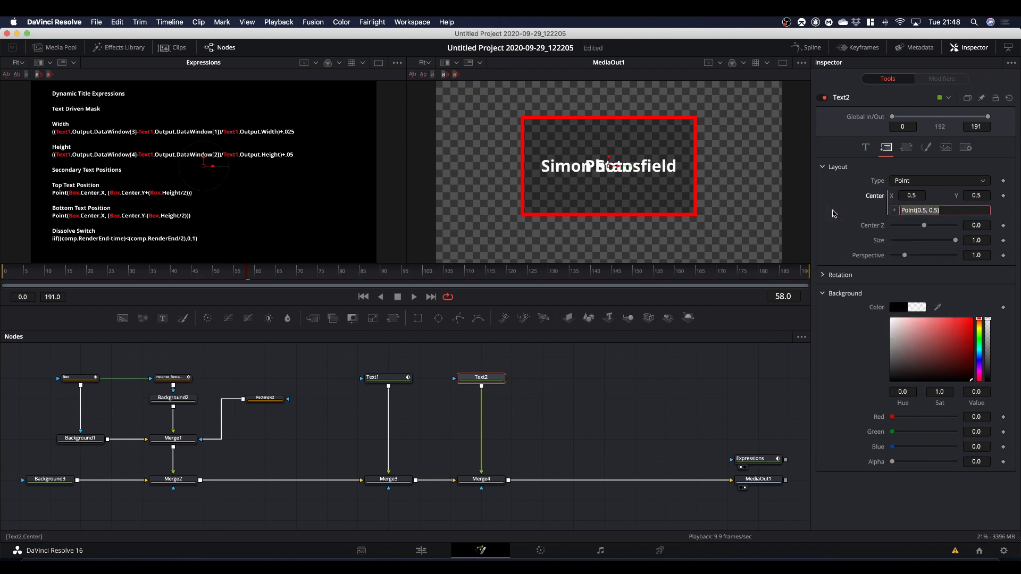
key(BackSpace)
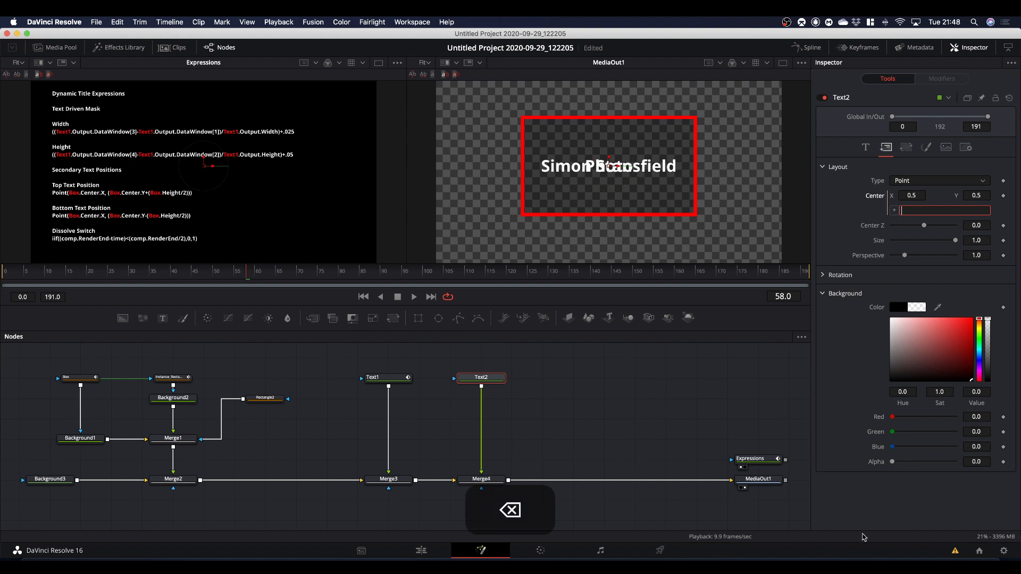
Copy the Top Text Position expression from Notes and apply it to Text2's Center: Point(Box.Center.X, (Box.Center.Y+(Box.Height/2))).
key(super+Tab)
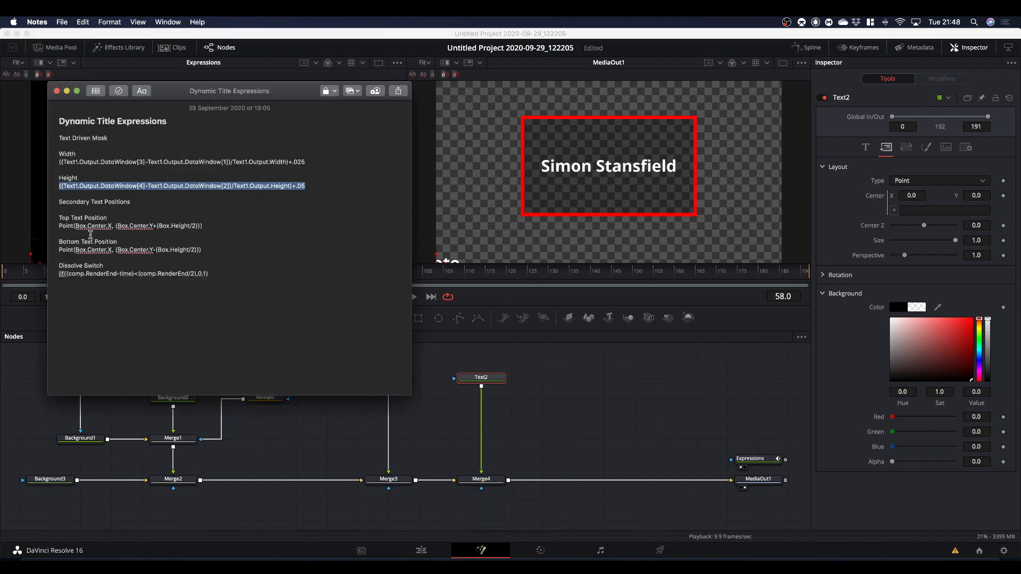
drag(60, 227, 232, 233)
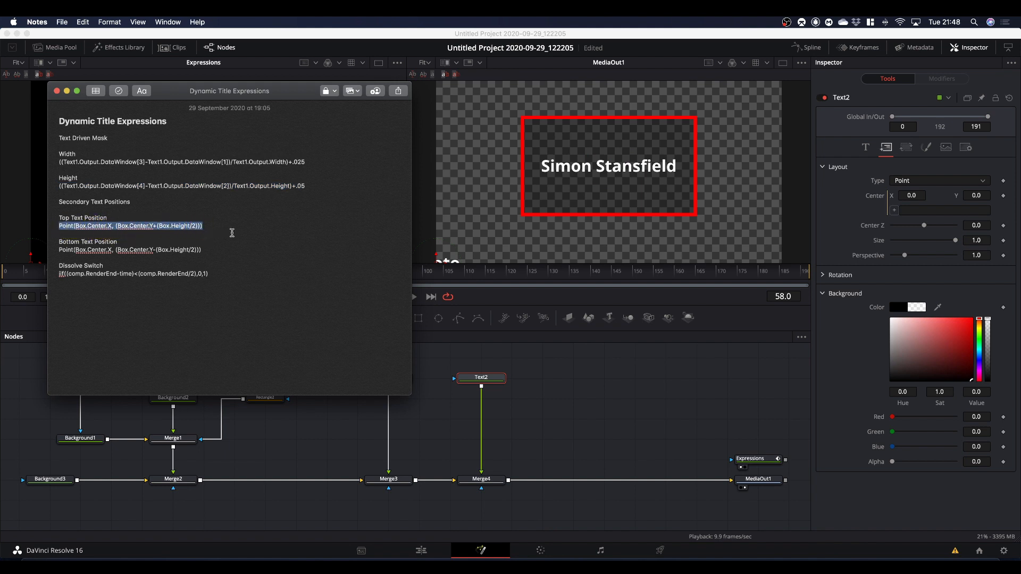
key(super+c)
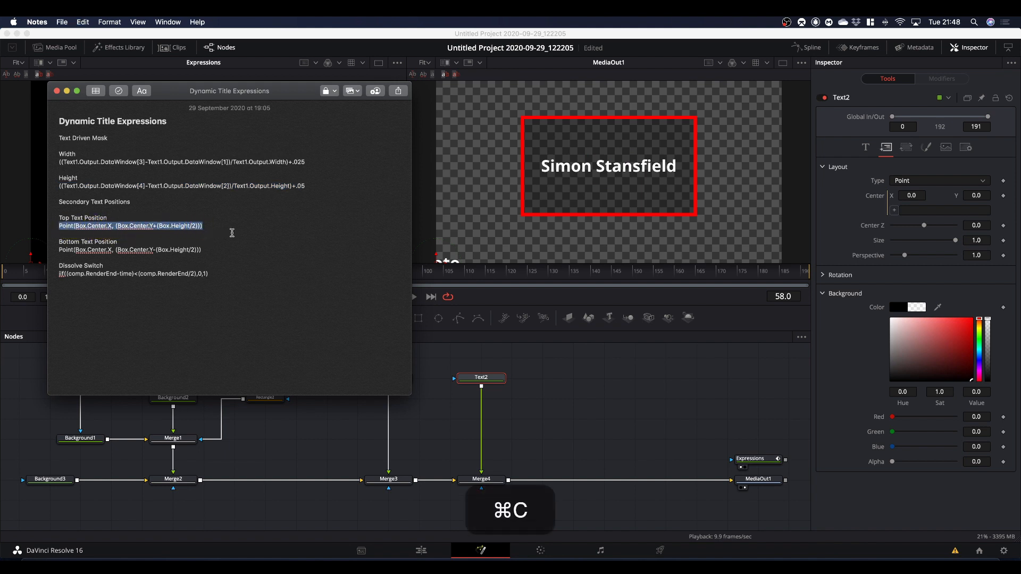
click(907, 211)
right_click(909, 211)
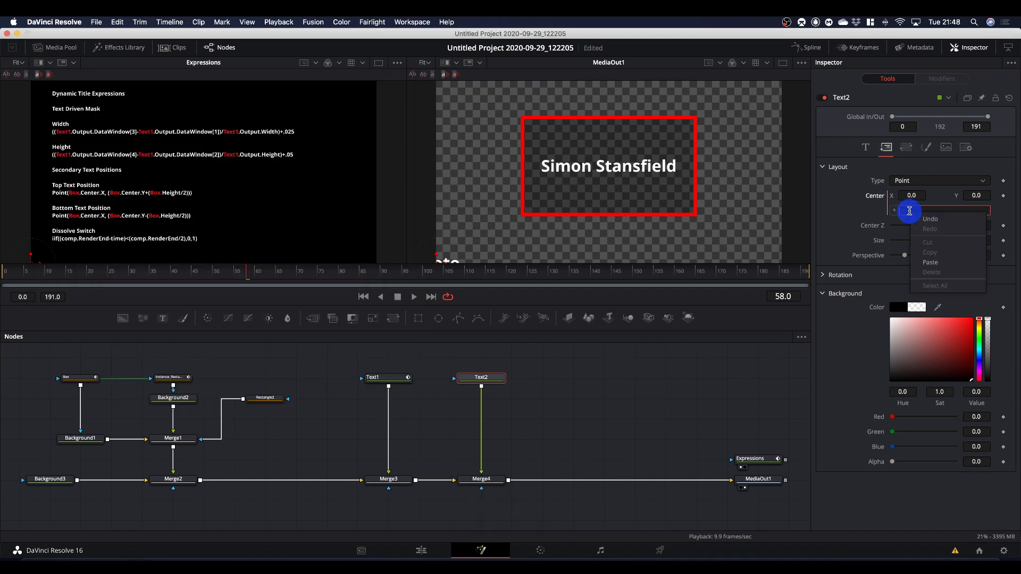
click(930, 262)
key(Return)
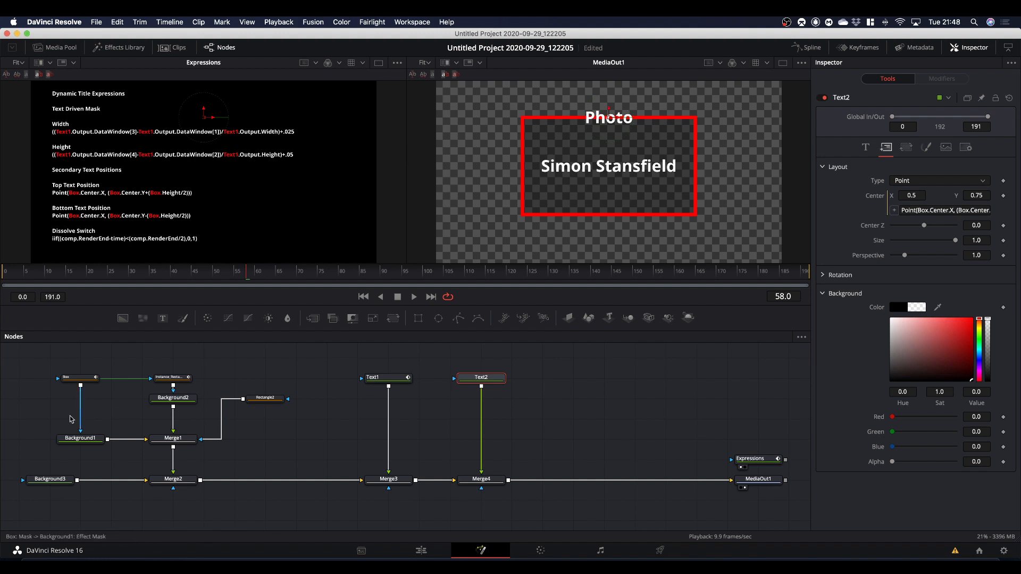
Test Text2's link to the border by lowering the Box mask's Height to 0.386, and reset it to 0.5.
click(74, 378)
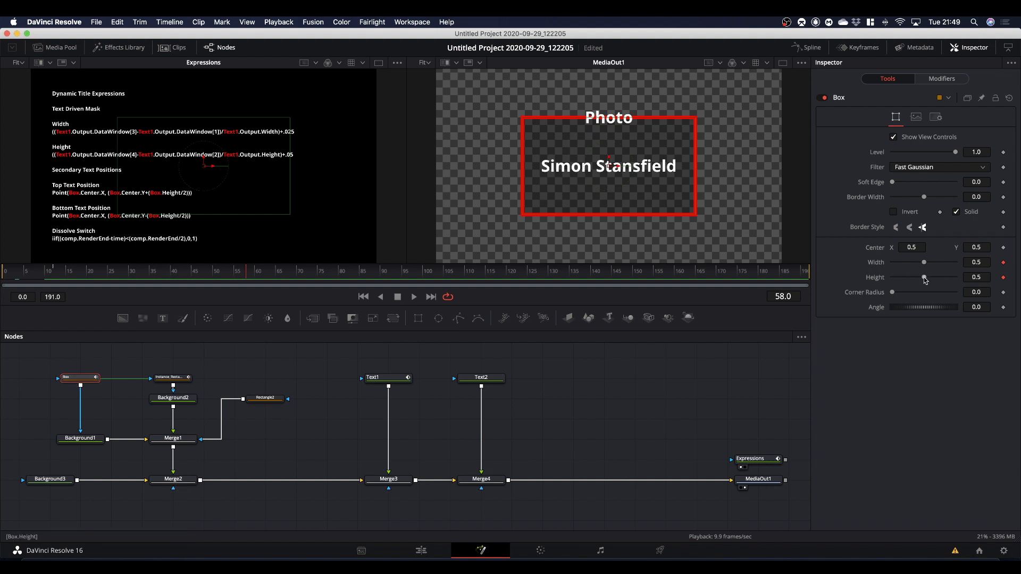
mouse_move(925, 280)
mouse_down()
mouse_move(899, 279)
mouse_move(943, 278)
mouse_move(916, 280)
mouse_up()
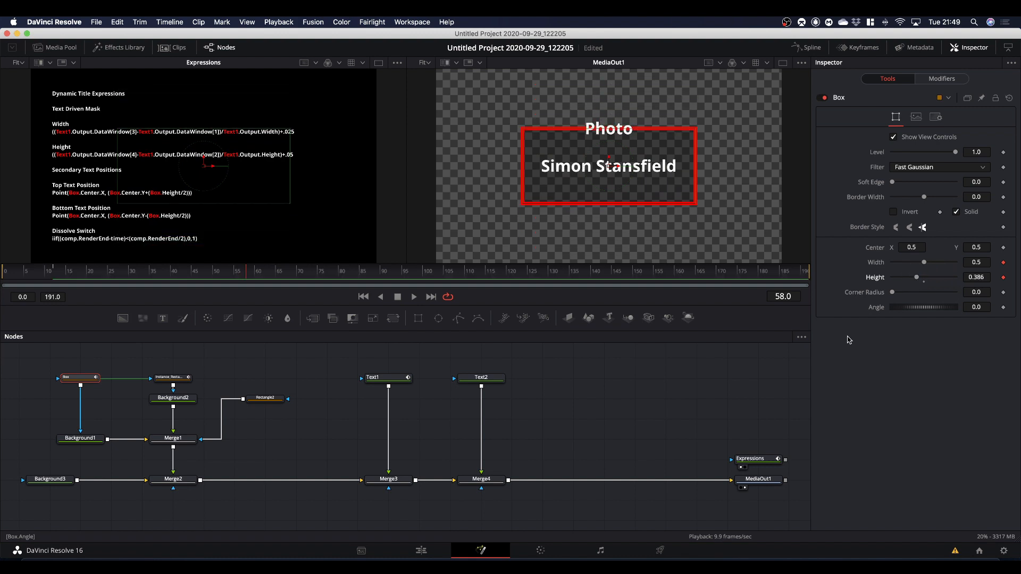
double_click(923, 279)
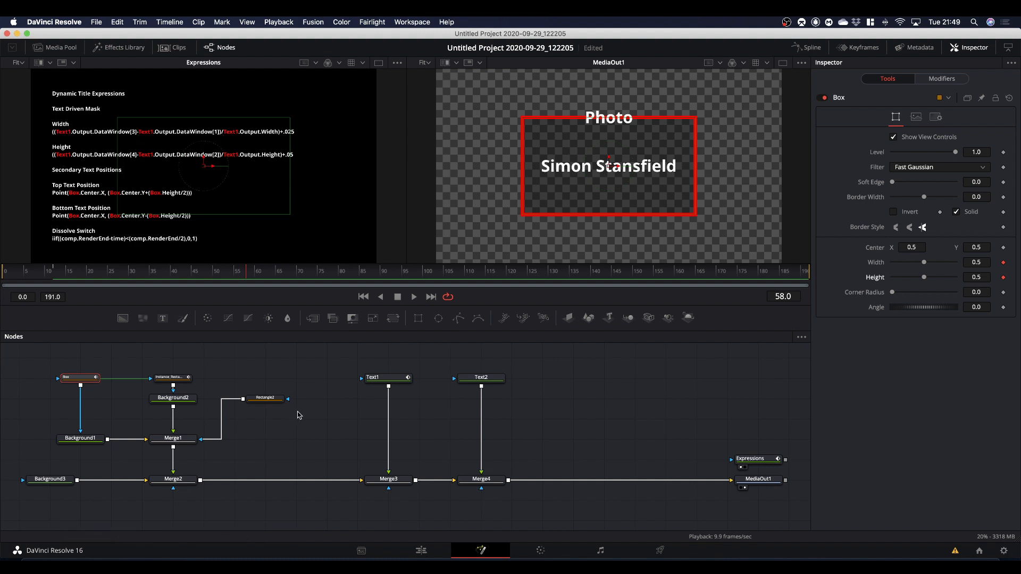
Insert a new Rectangle mask between Rectangle2 and Merge1, tidy the node layout, and set the new mask's Paint Mode to Subtract.
drag(267, 403, 305, 402)
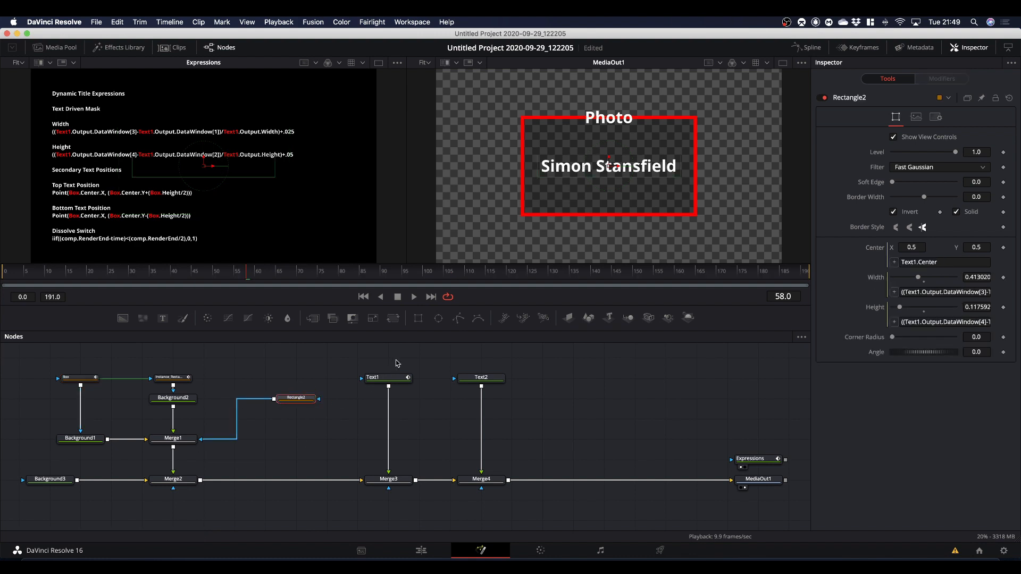
click(419, 318)
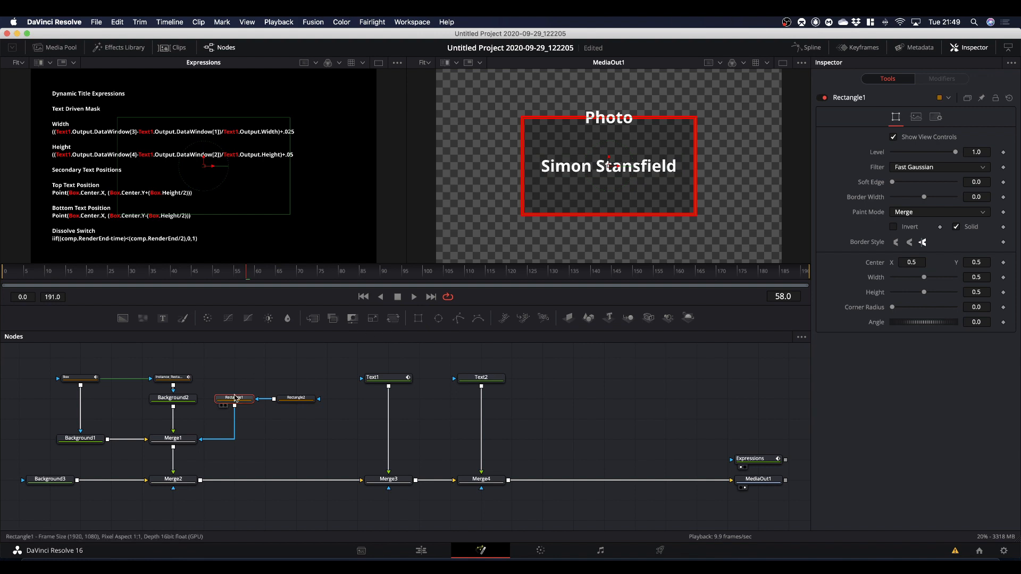
drag(234, 399, 250, 437)
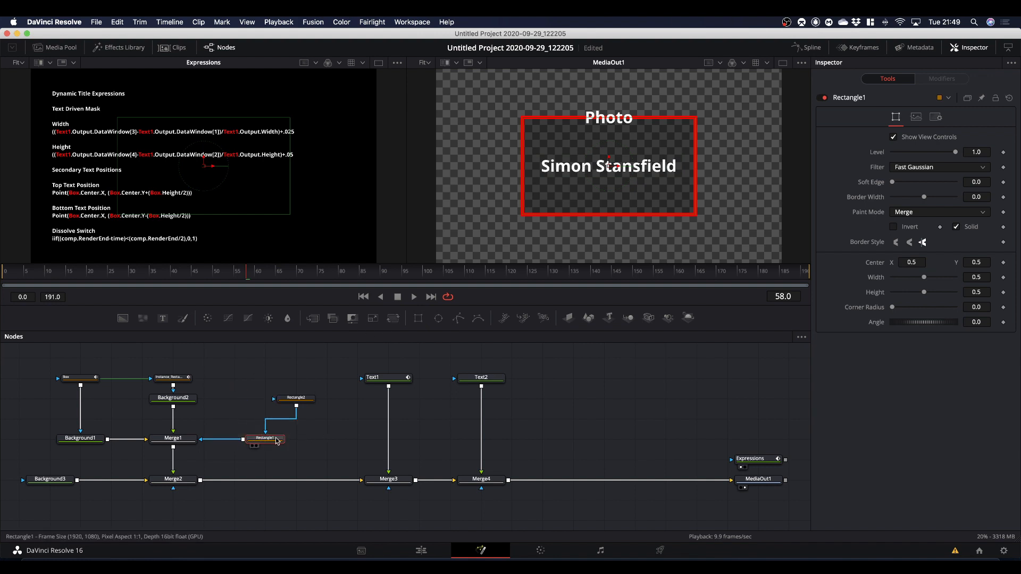
click(274, 441)
mouse_move(276, 445)
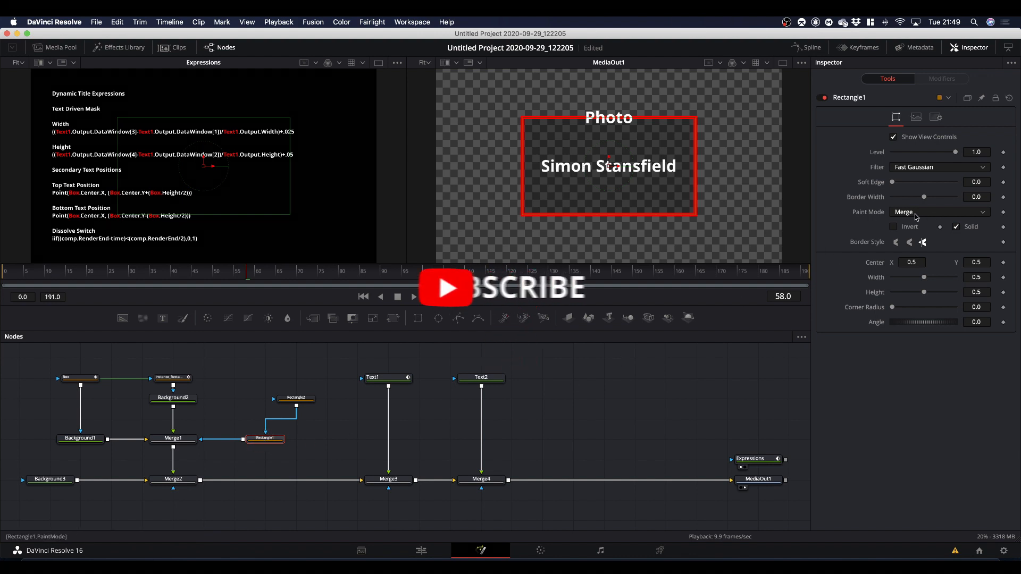
click(909, 212)
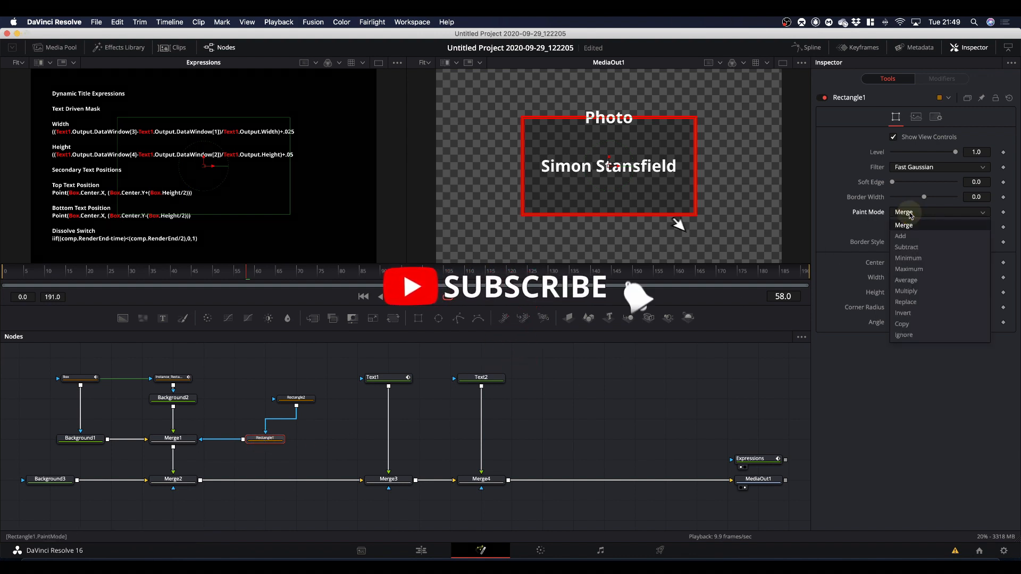
click(910, 248)
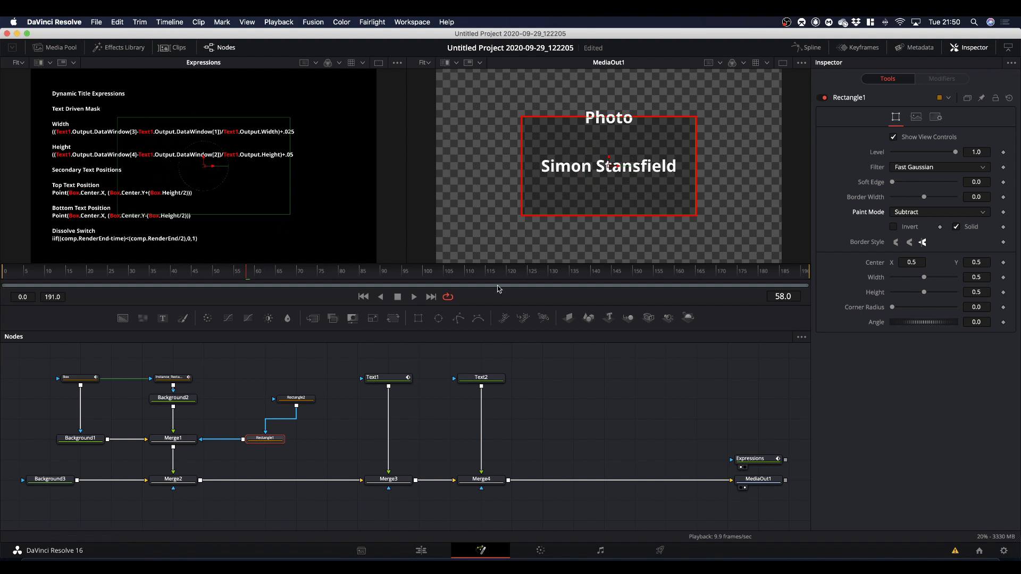
Enable an expression on Rectangle1's Width and paste the width formula from Notes: ((Text1.Output.DataWindow[3]-Text1.Output.DataWindow[1])/Text1.Output.Width)+.025.
click(976, 277)
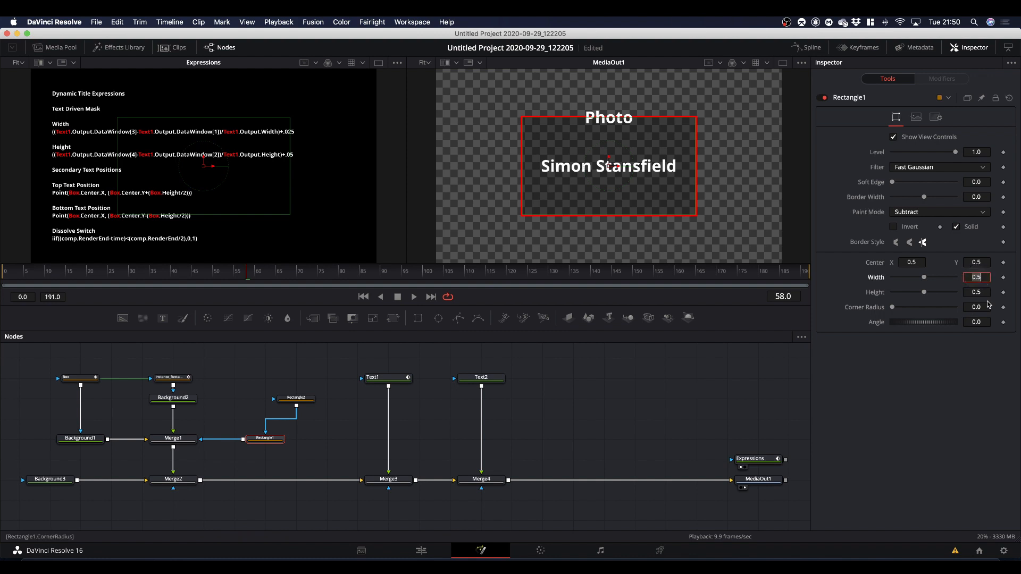
text(=)
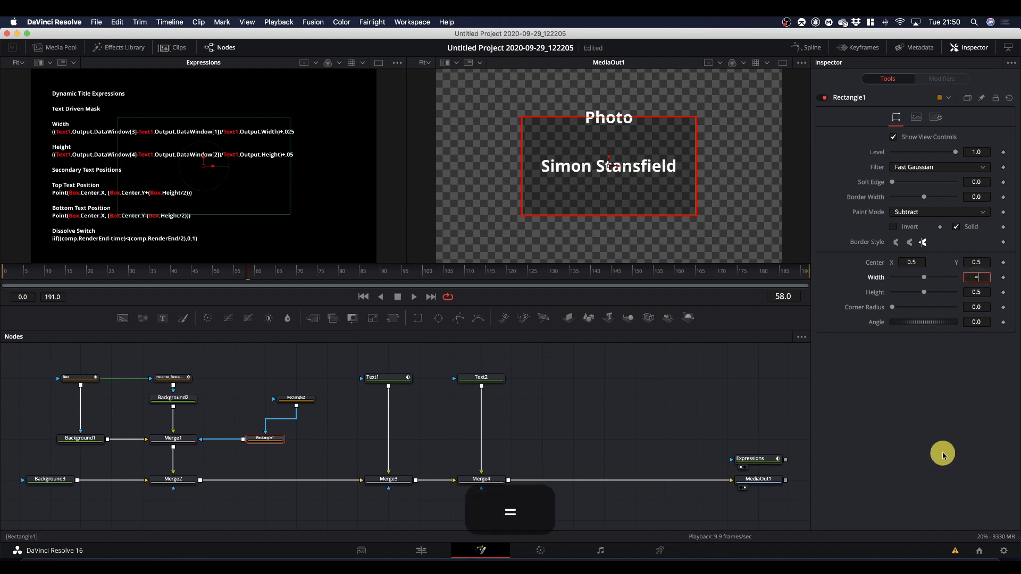
key(Return)
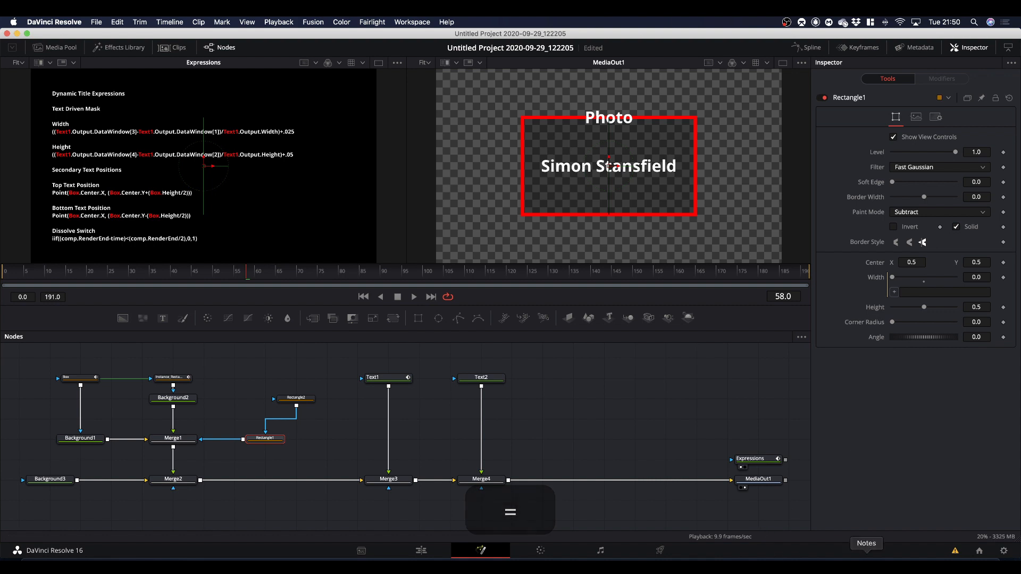
click(866, 559)
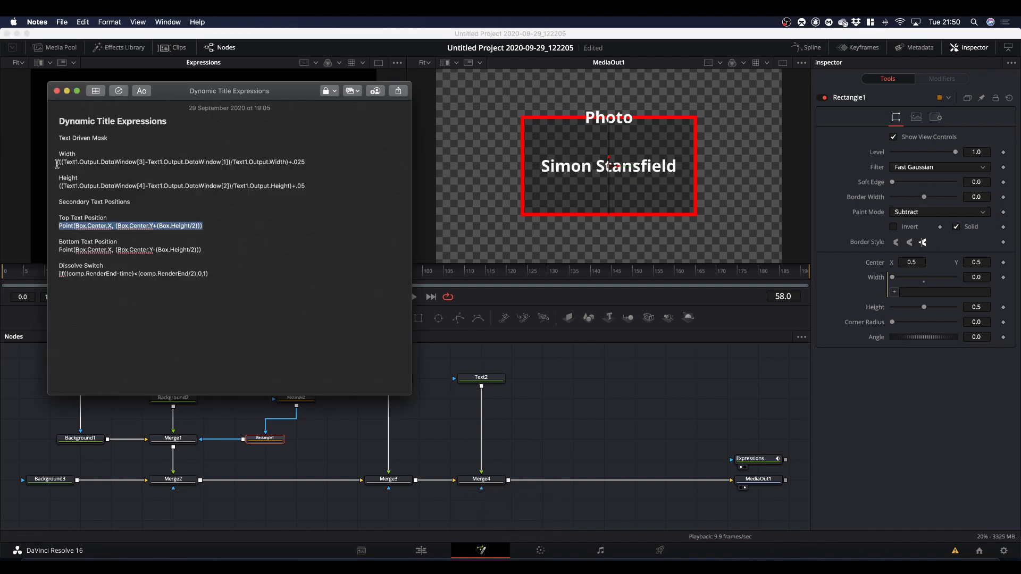
drag(57, 164, 332, 163)
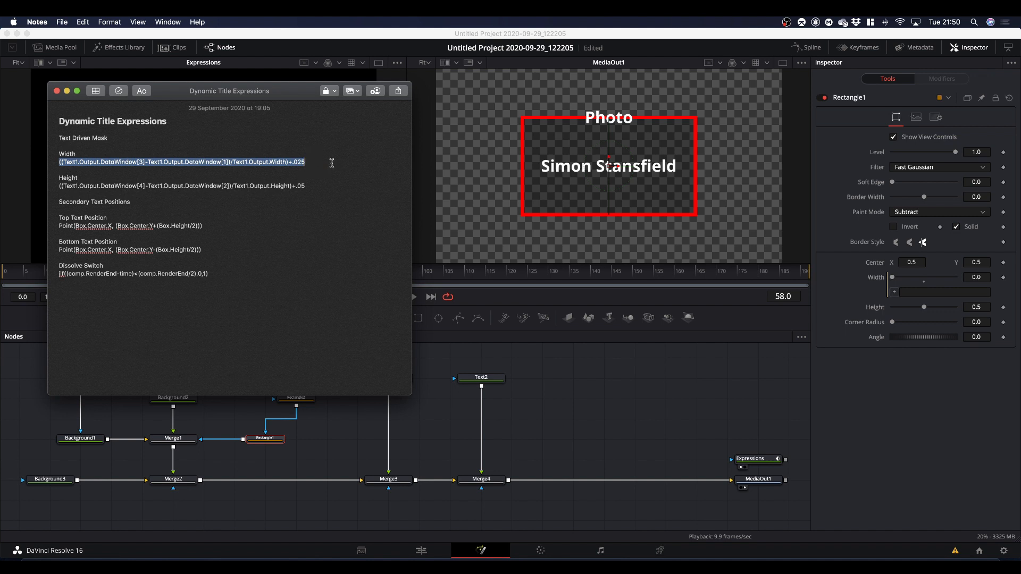
key(super+c)
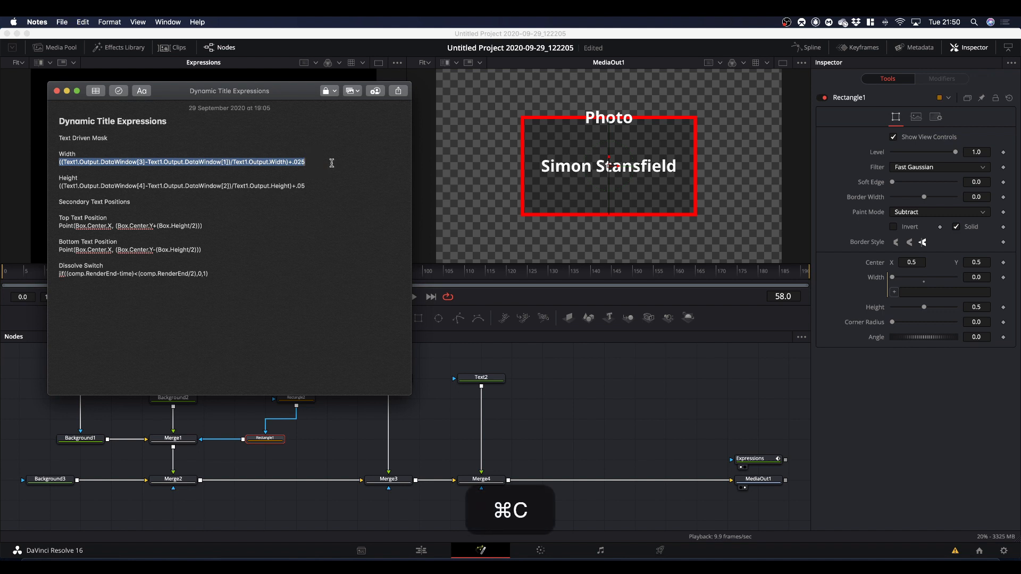
click(927, 292)
right_click(926, 293)
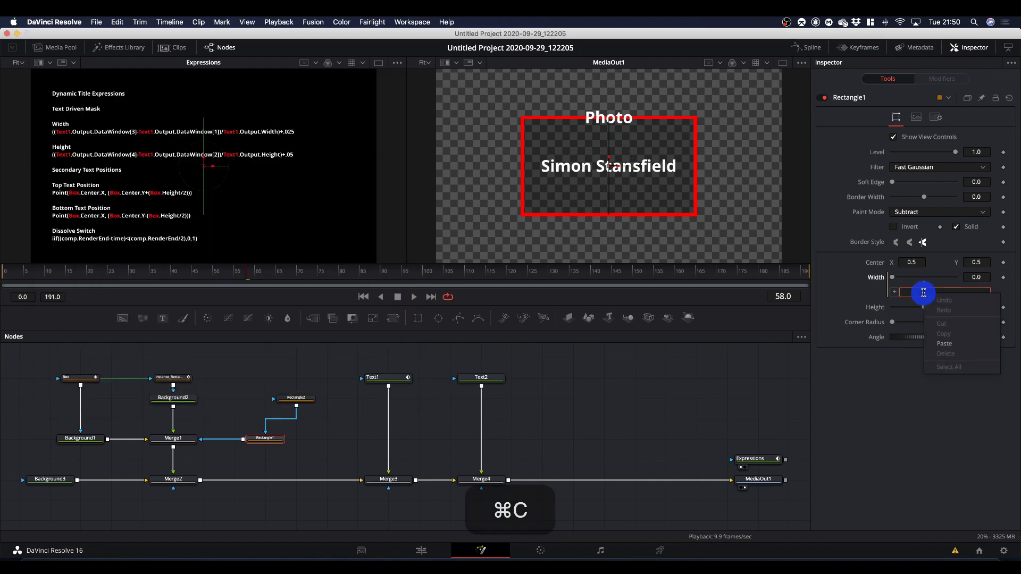
click(945, 344)
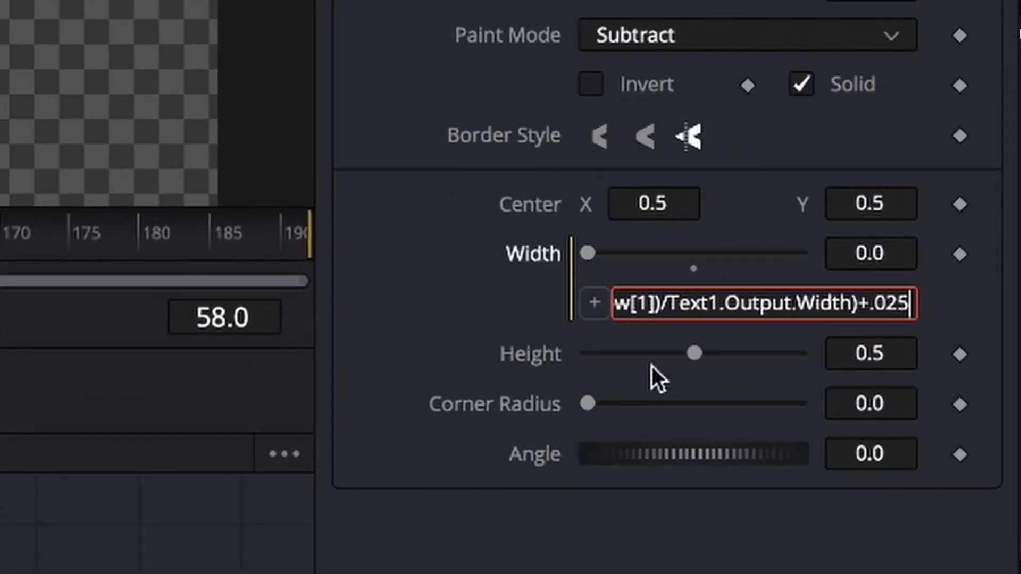
Replace all three Text1 references with Text2 in Rectangle1's Width expression and apply it: ((Text2.Output.DataWindow[3]-Text2.Output.DataWindow[1])/Text2.Output.Width)+.025.
drag(686, 307, 409, 334)
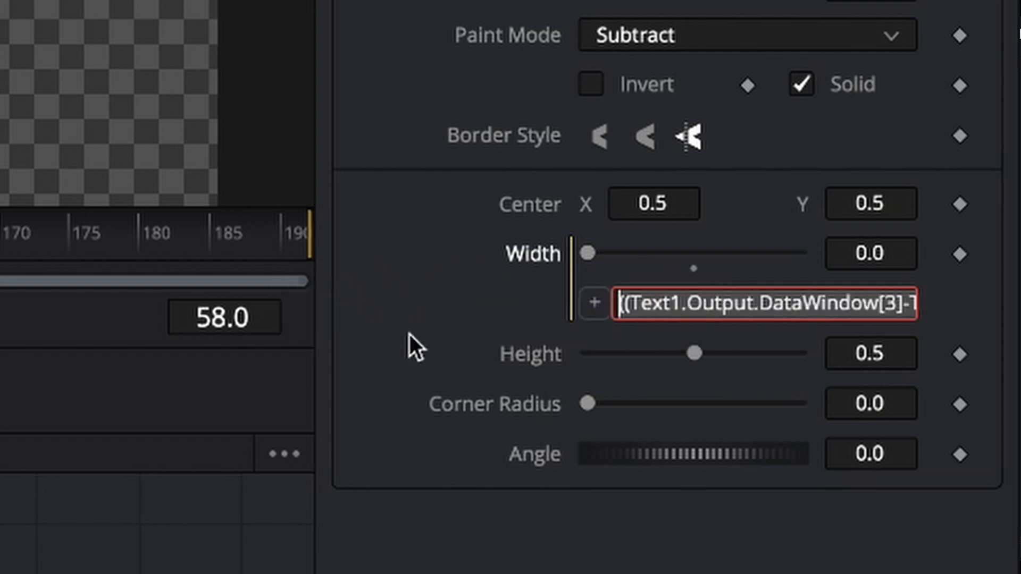
click(621, 303)
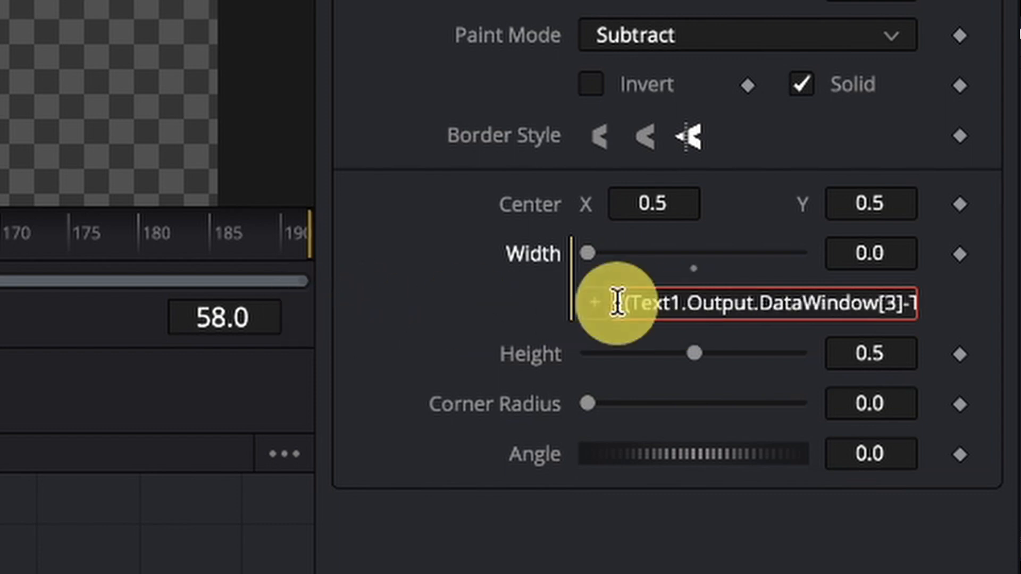
click(683, 304)
key(BackSpace)
text(2)
key(Right)
key(Right)
key(Right)
key(Right)
key(Right)
key(Right)
key(Right)
key(Right)
key(Right)
key(Right)
key(Right)
key(Right)
key(Right)
key(Right)
key(Right)
key(Right)
key(Right)
key(Right)
key(Right)
key(Right)
key(Right)
key(Right)
key(Right)
key(Right)
key(Right)
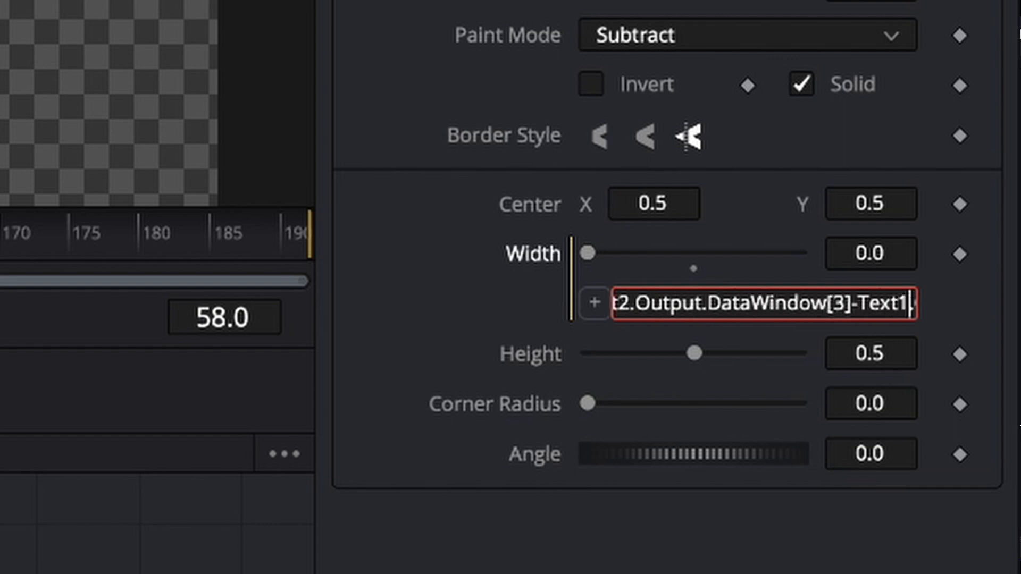
key(BackSpace)
text(2)
key(Right)
key(Right)
key(Right)
key(Right)
key(Right)
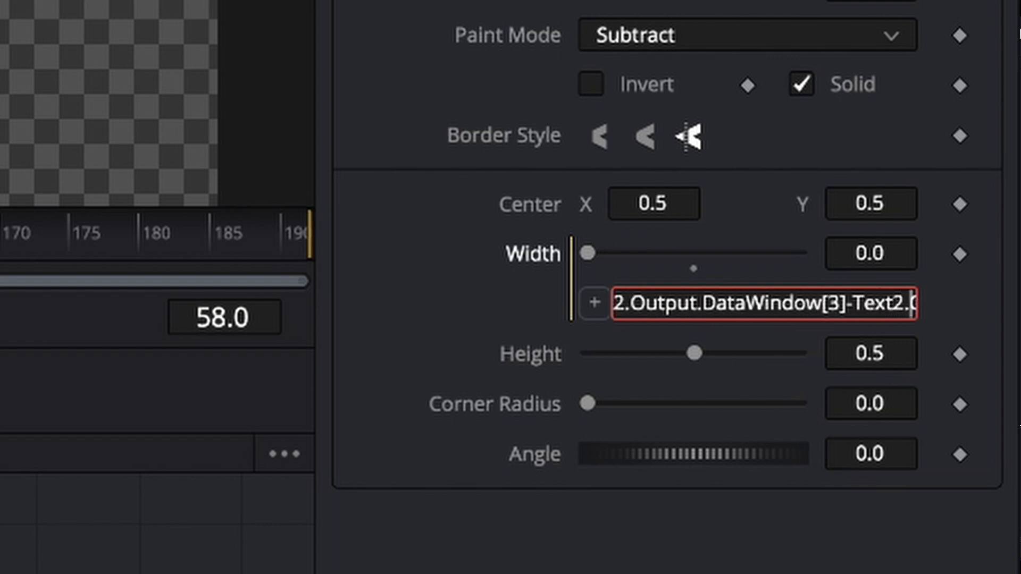
key(Right)
key(Right)
key(Right)
key(Right)
key(Right)
key(Right)
key(Right)
key(Right)
key(Right)
key(Right)
key(Right)
key(Right)
key(Right)
key(Right)
key(Right)
key(Right)
key(Right)
key(Right)
key(Right)
key(Right)
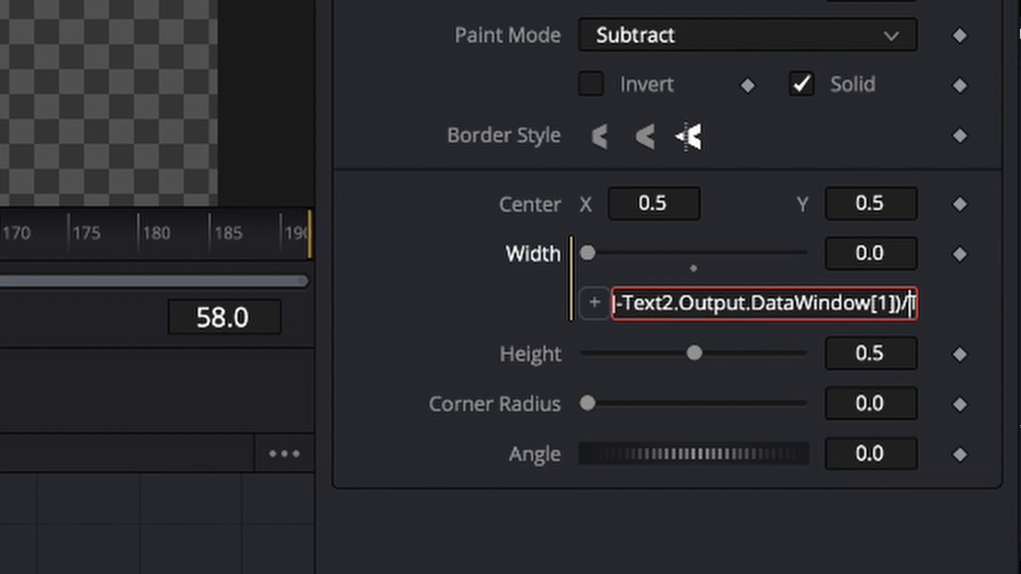
key(Right)
key(Left)
key(Left)
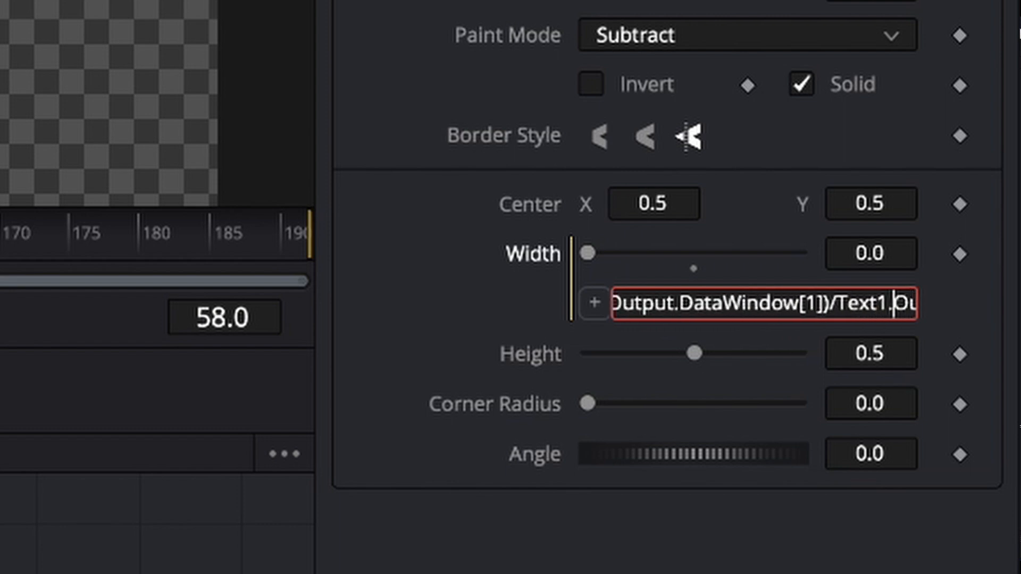
key(BackSpace)
text(2)
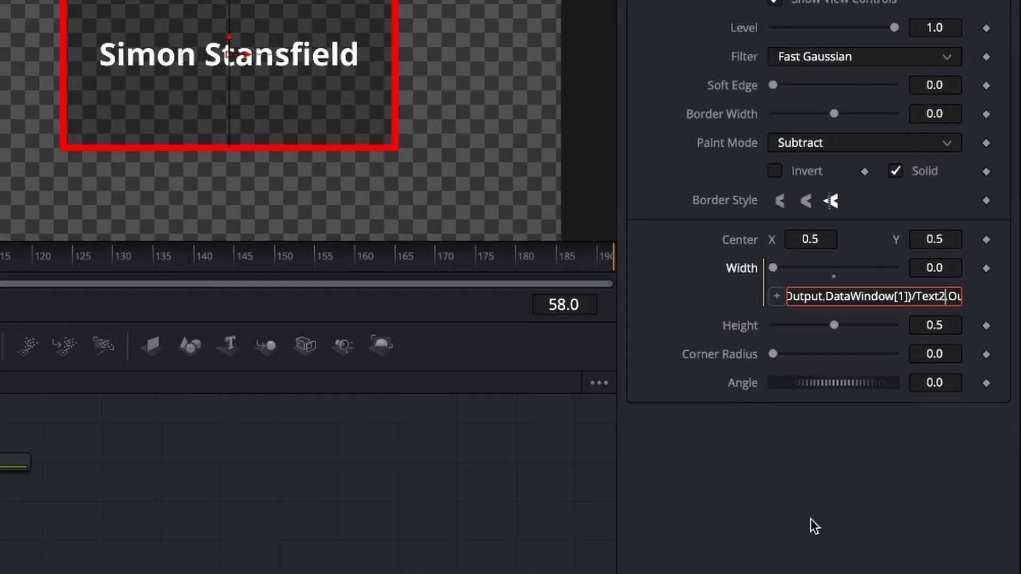
key(Return)
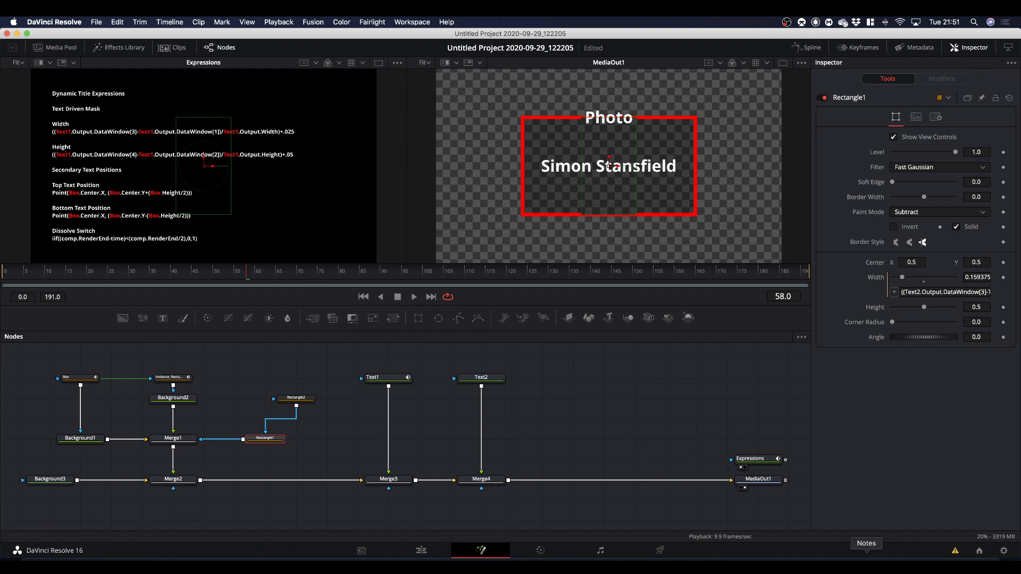
Copy the Height formula from Notes and paste it as an expression on Rectangle1's Height: ((Text1.Output.DataWindow[4]-Text1.Output.DataWindow[2])/Text1.Output.Height)+.05.
click(866, 566)
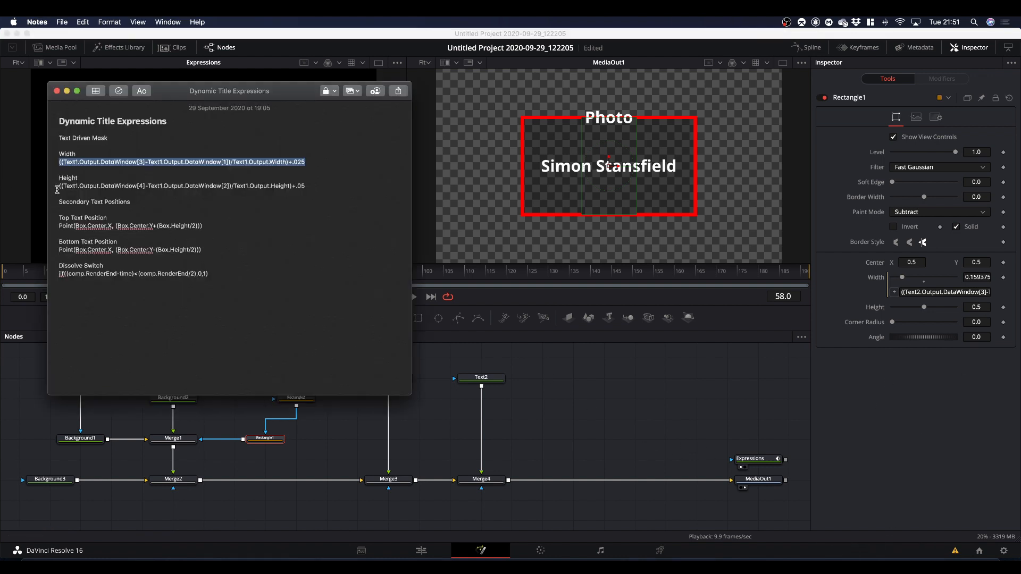
drag(58, 186, 311, 186)
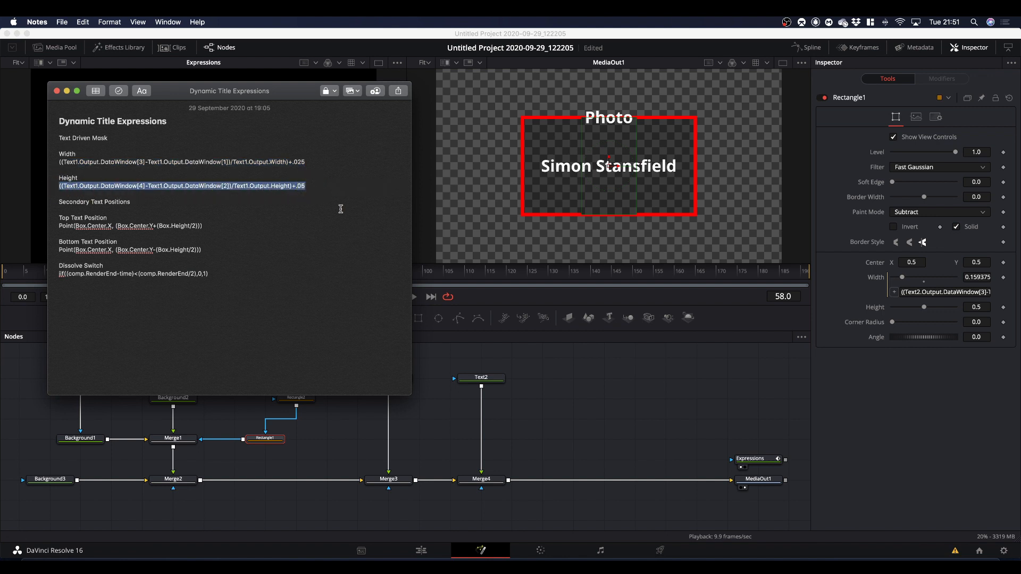
key(super+c)
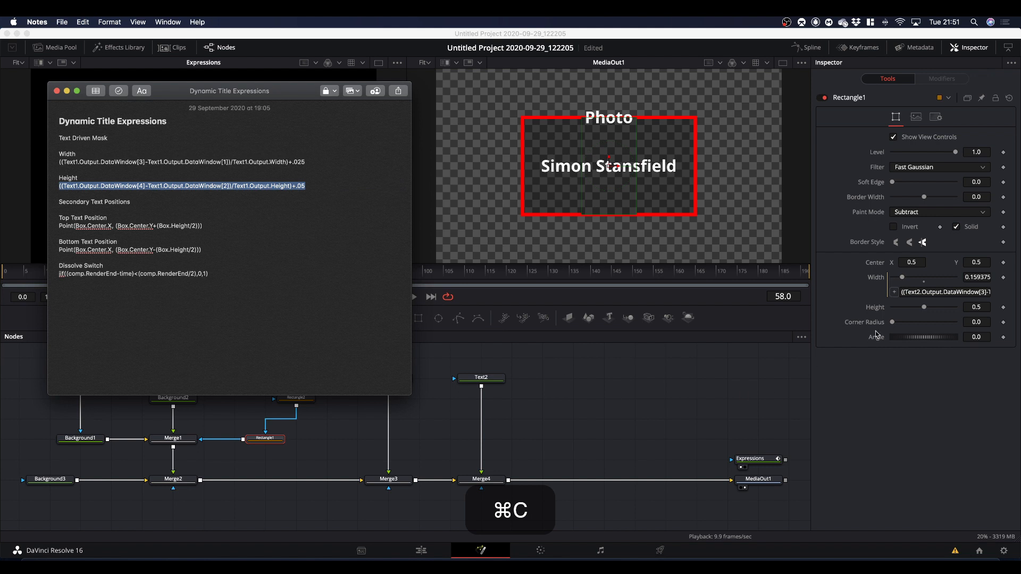
click(973, 308)
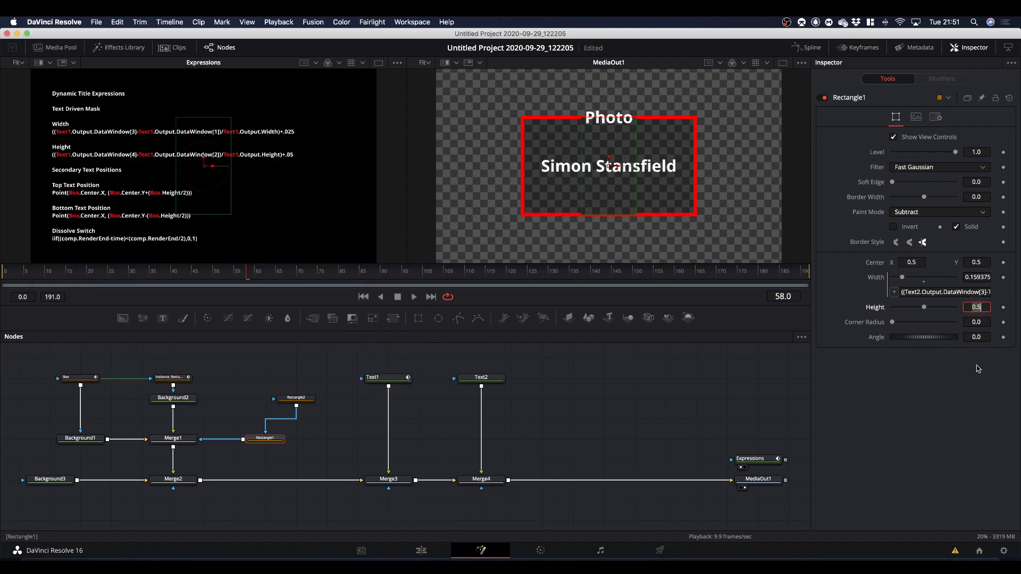
text(=)
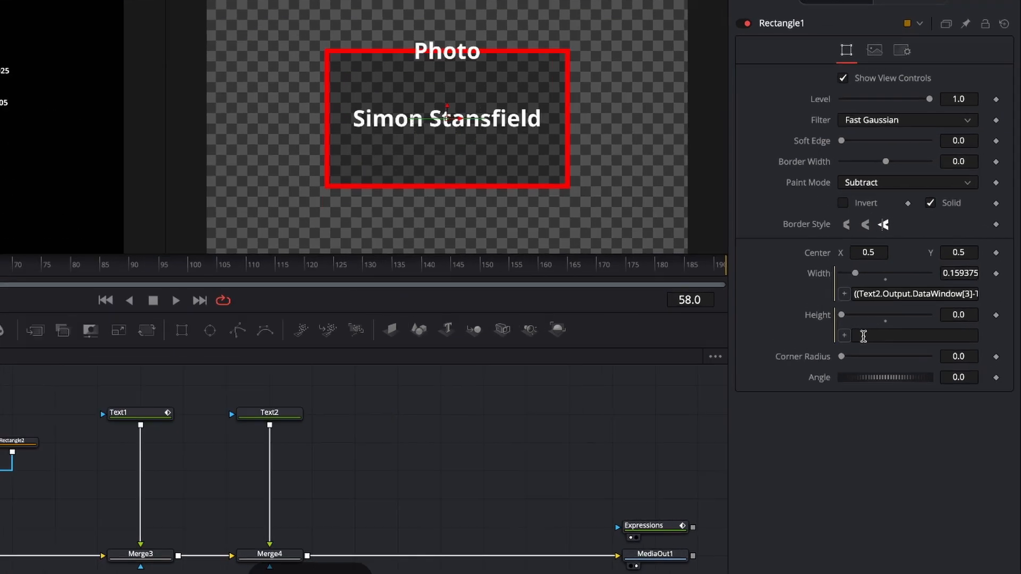
right_click(863, 336)
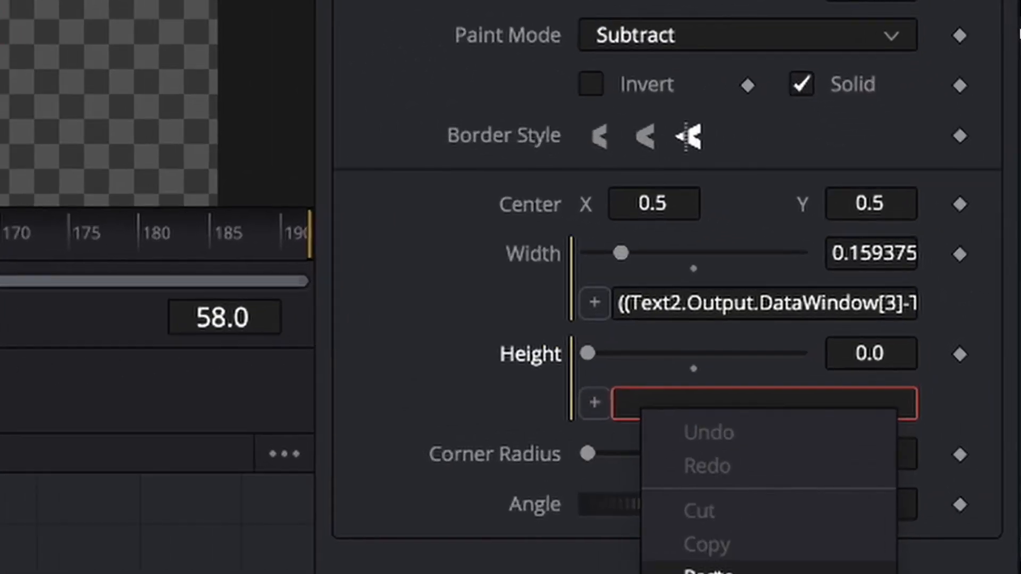
click(887, 406)
Replace all three Text1 references with Text2 in Rectangle1's Height expression and apply it: ((Text2.Output.DataWindow[4]-Text2.Output.DataWindow[2])/Text2.Output.Height)+.05.
drag(689, 405, 308, 413)
click(620, 409)
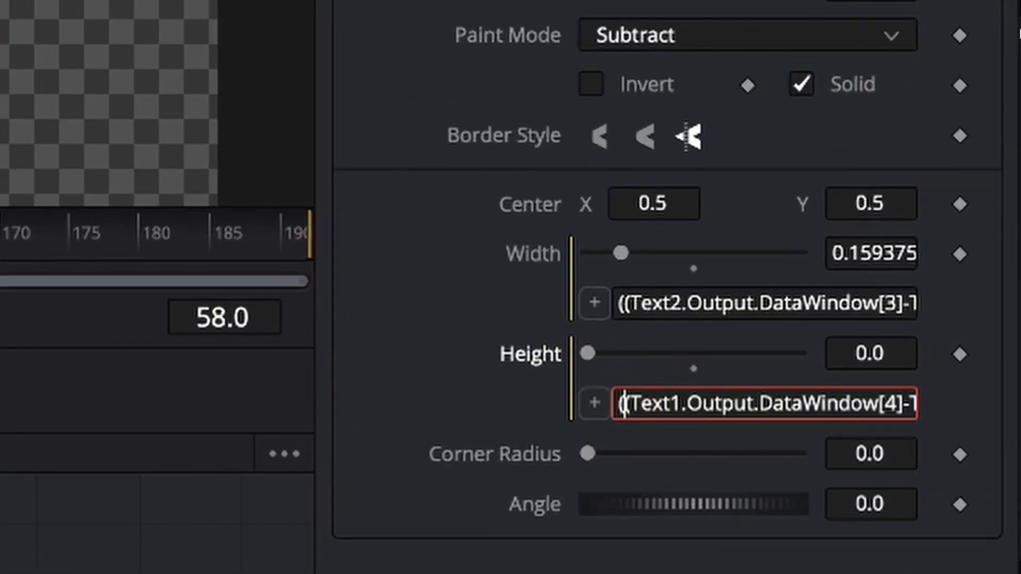
key(Right)
key(Right)
key(Right)
key(Right)
key(Right)
key(Right)
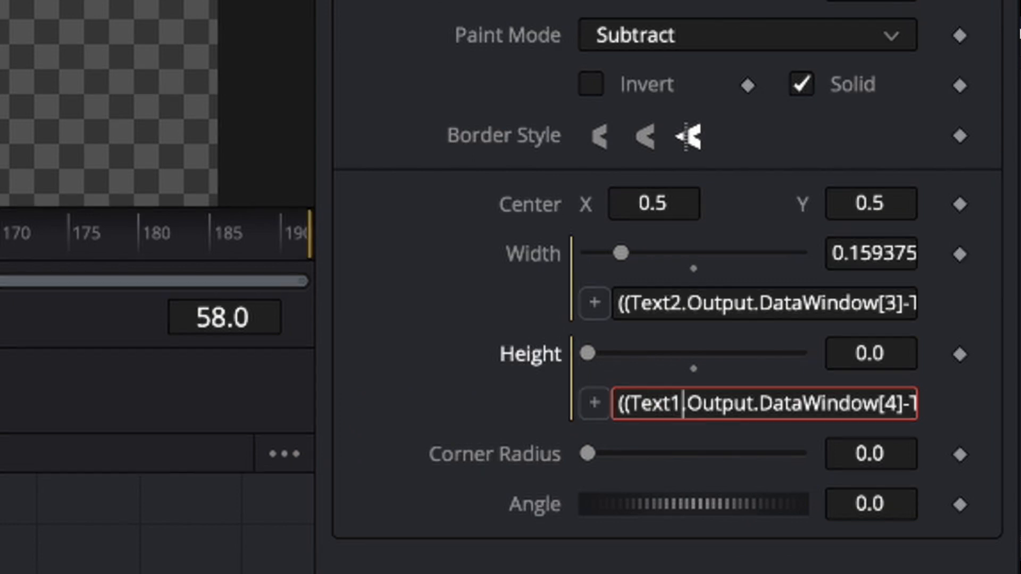
key(BackSpace)
text(2)
key(Right)
key(Right)
key(Right)
key(Right)
key(Right)
key(Right)
key(Right)
key(Right)
key(Right)
key(Right)
key(Right)
key(Right)
key(Right)
key(Right)
key(Right)
key(Right)
key(Right)
key(Right)
key(Right)
key(Right)
key(Right)
key(Right)
key(Right)
key(Right)
key(Right)
key(Right)
key(Right)
key(Right)
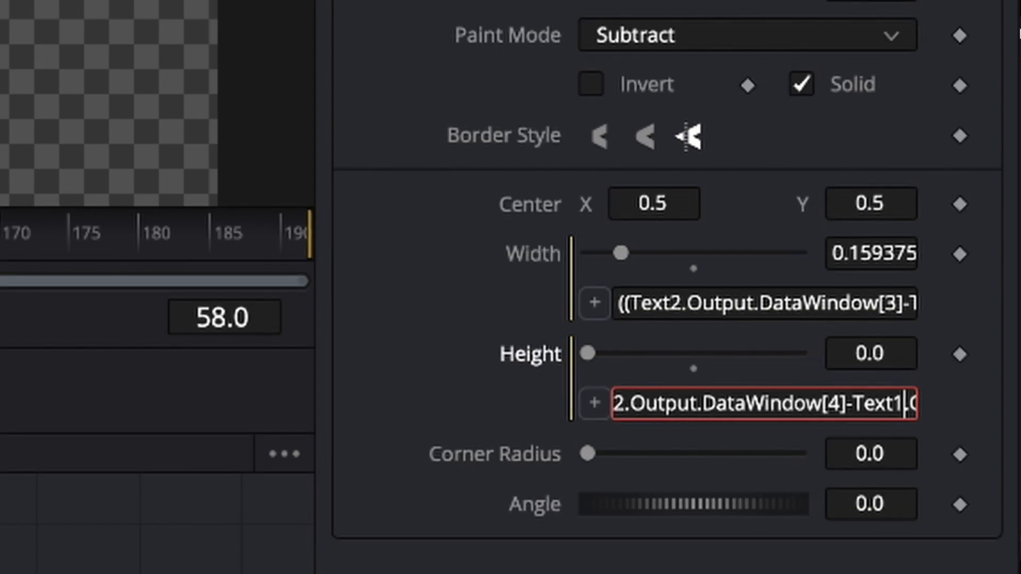
key(BackSpace)
text(2)
key(Right)
key(Right)
key(Right)
key(Right)
key(Right)
key(Right)
key(Right)
key(Right)
key(Right)
key(Right)
key(Right)
key(Right)
key(Right)
key(Right)
key(Right)
key(Right)
key(Right)
key(Right)
key(Right)
key(Right)
key(Right)
key(Right)
key(Right)
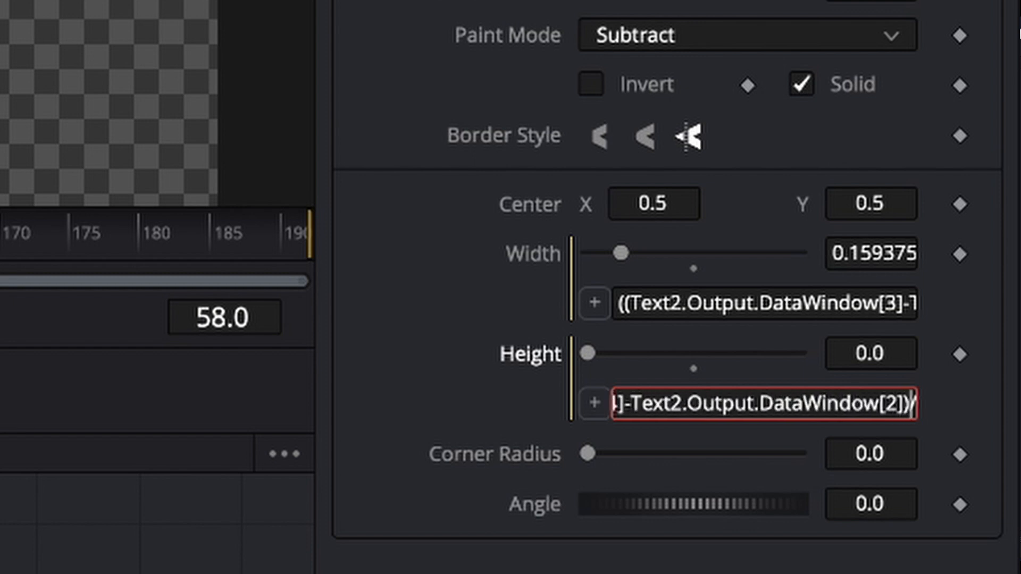
key(Right)
key(Right)
key(Right)
key(Right)
key(Right)
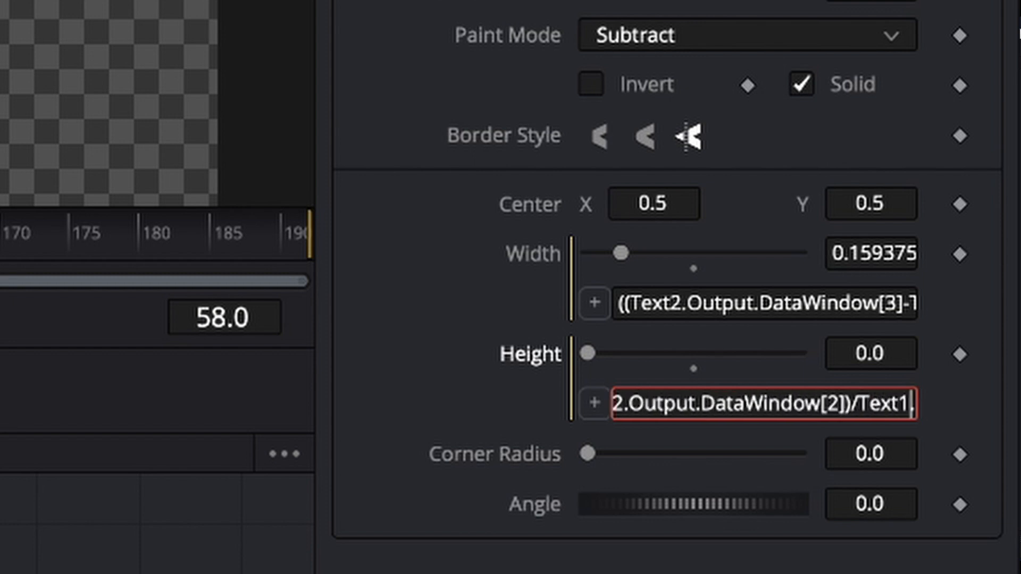
key(BackSpace)
text(2)
key(Right)
key(Right)
key(Right)
key(Right)
key(Right)
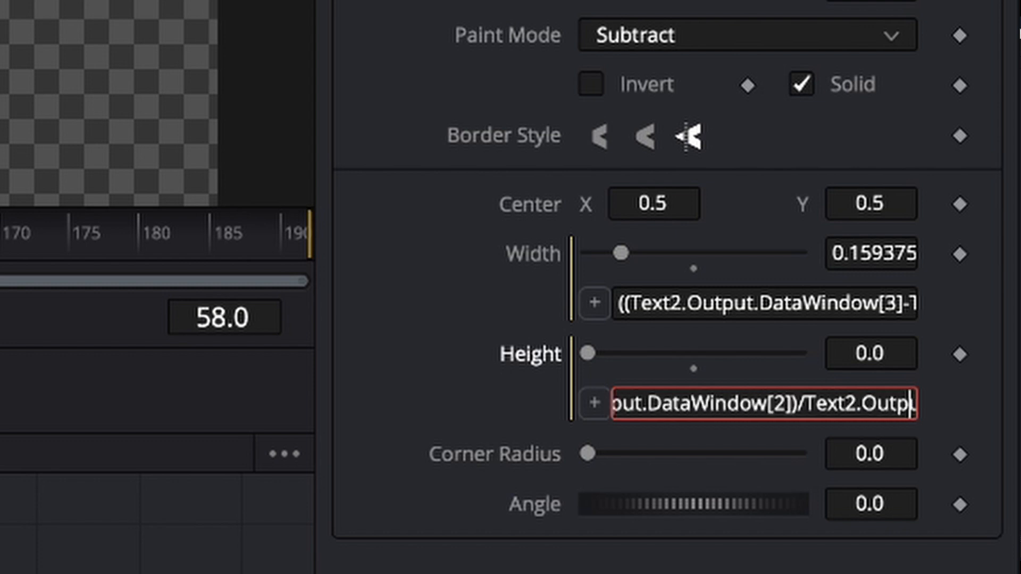
key(Right)
key(Right)
key(Right)
click(927, 419)
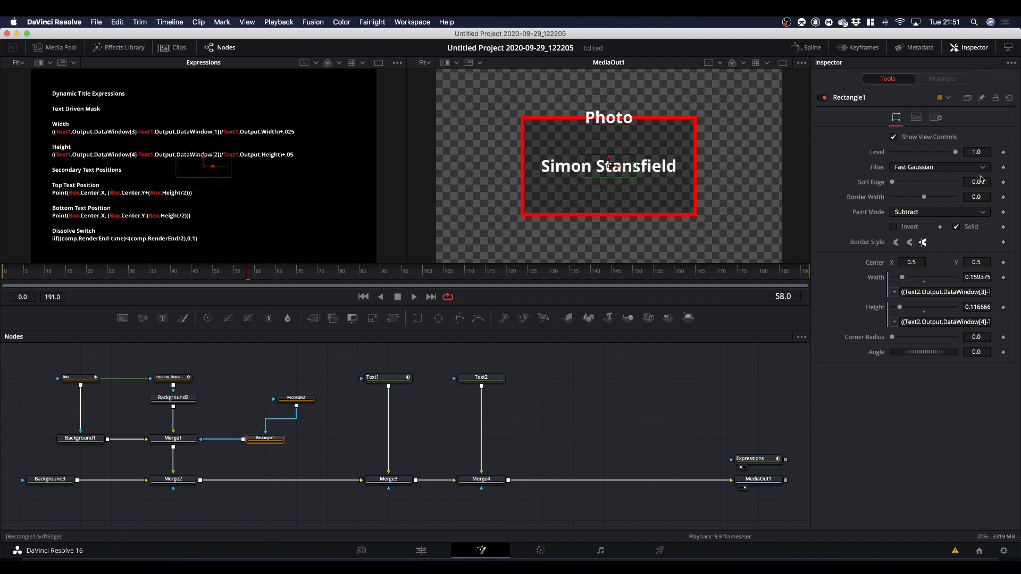
Pin Text2's controls, link Rectangle1's Center to Text2.Center through an expression, and unpin Text2.
click(490, 382)
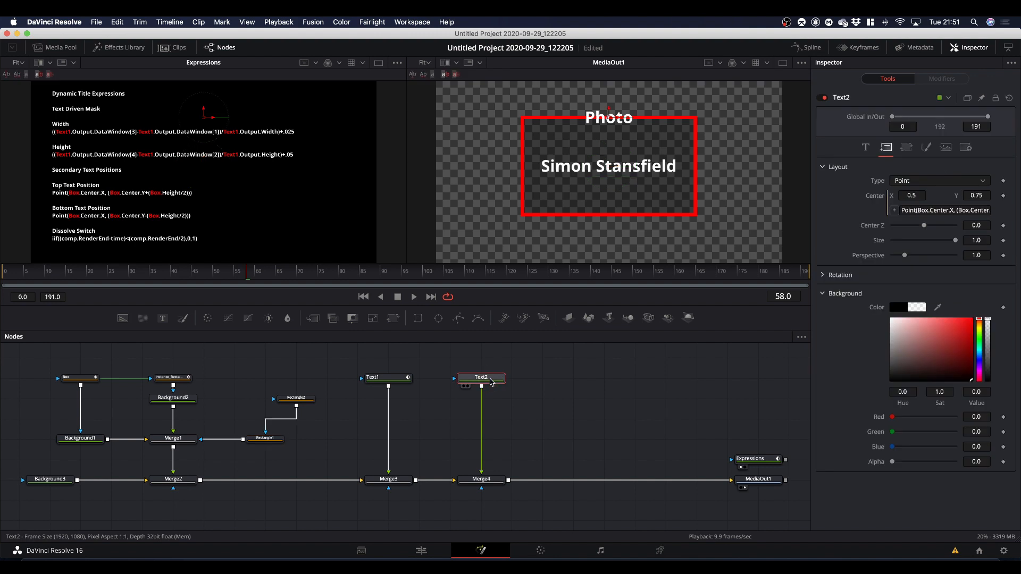
click(981, 99)
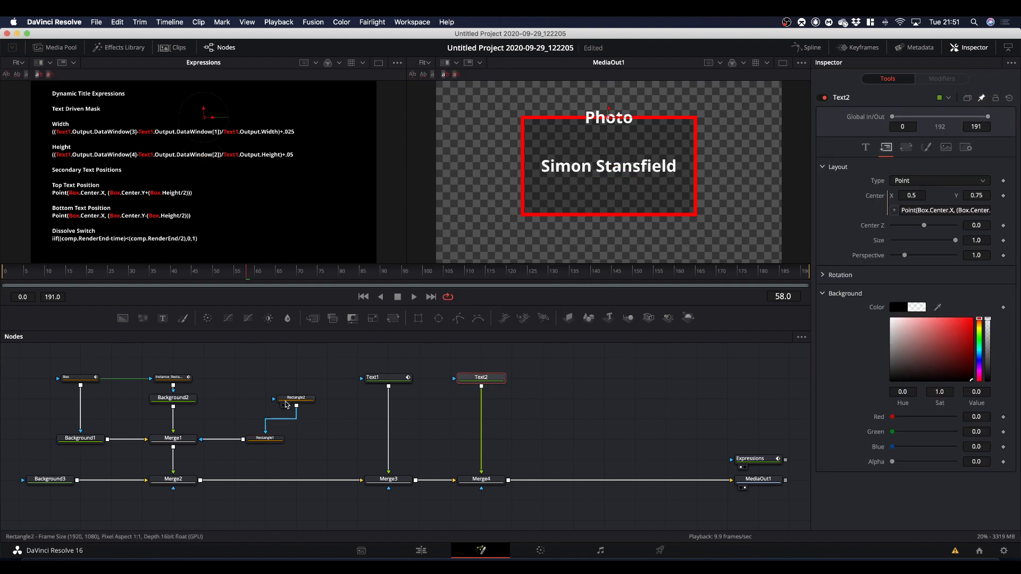
click(264, 441)
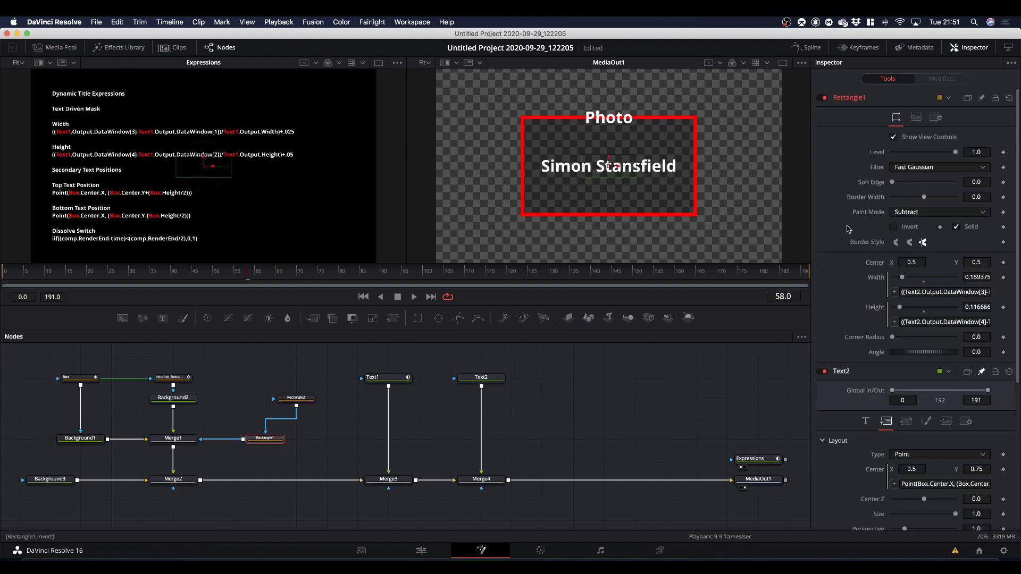
right_click(875, 266)
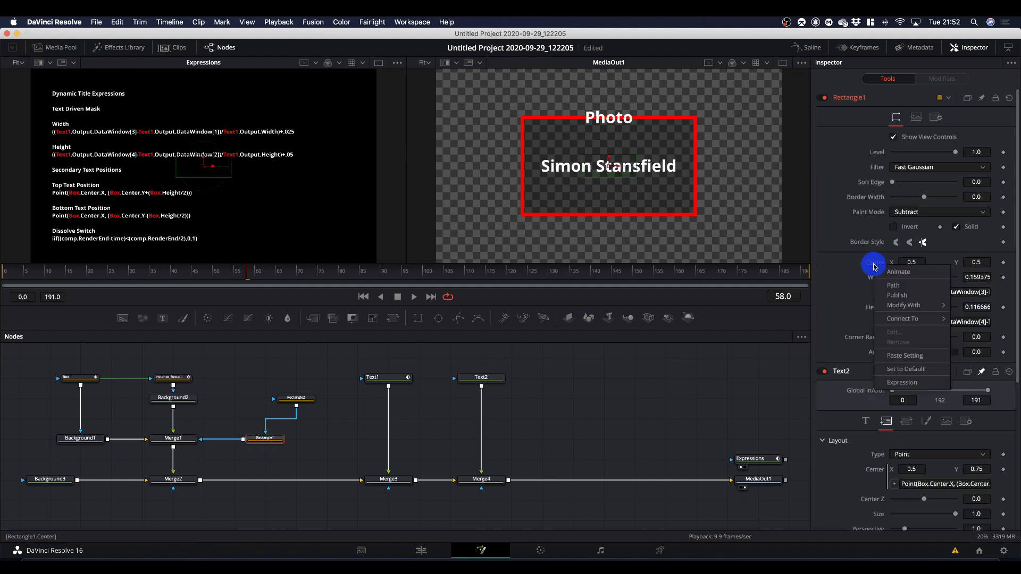
click(891, 383)
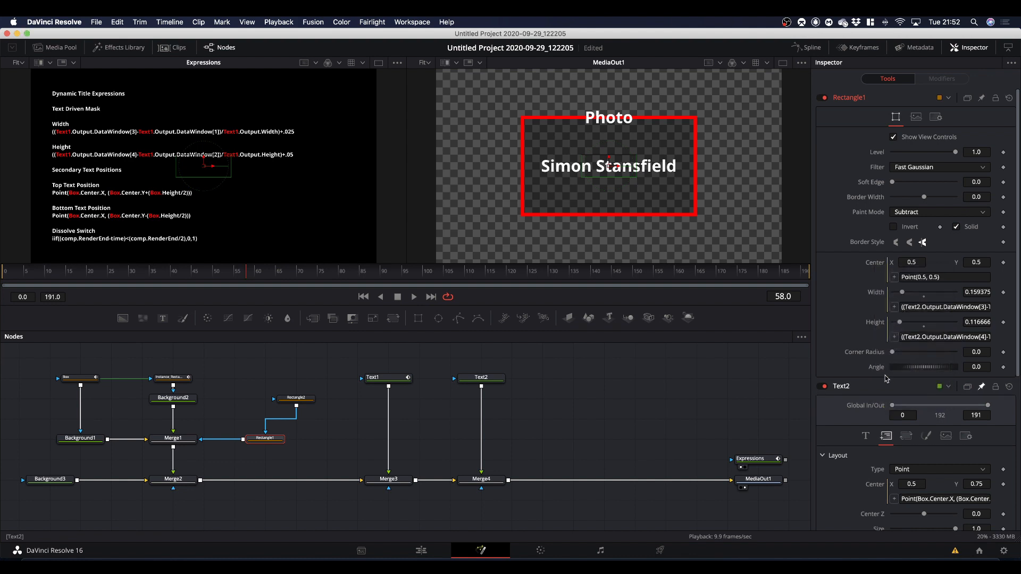
click(893, 277)
drag(894, 277, 872, 328)
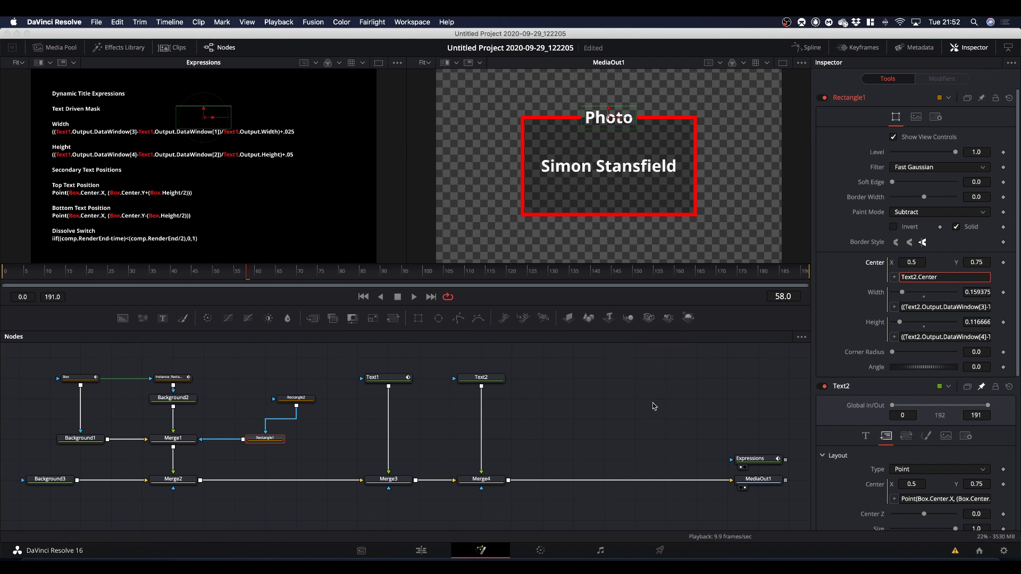
click(980, 387)
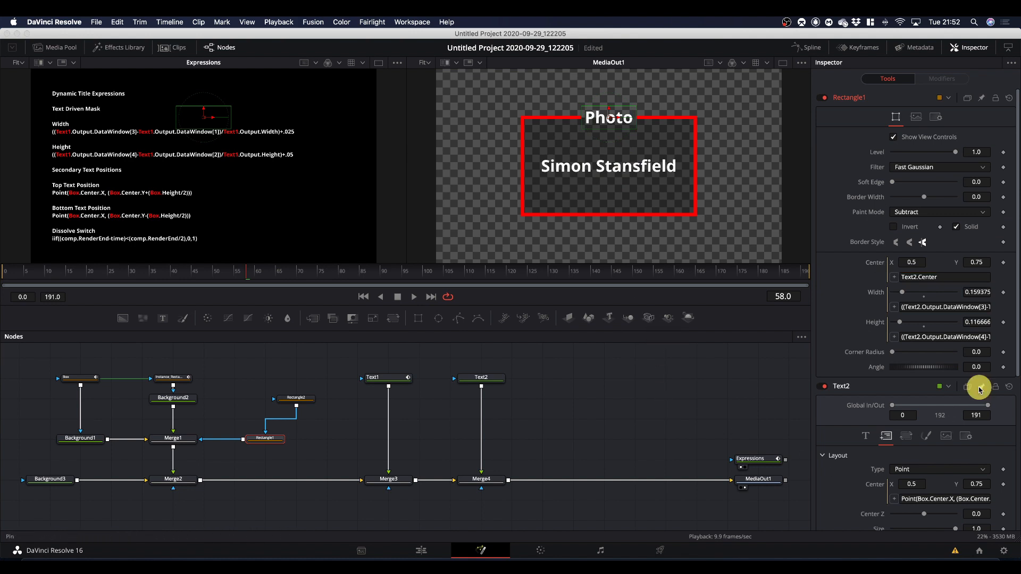
Test the border gap by varying Text2's Size and Tracking, and reset them to 0.08 and 1.0.
click(480, 380)
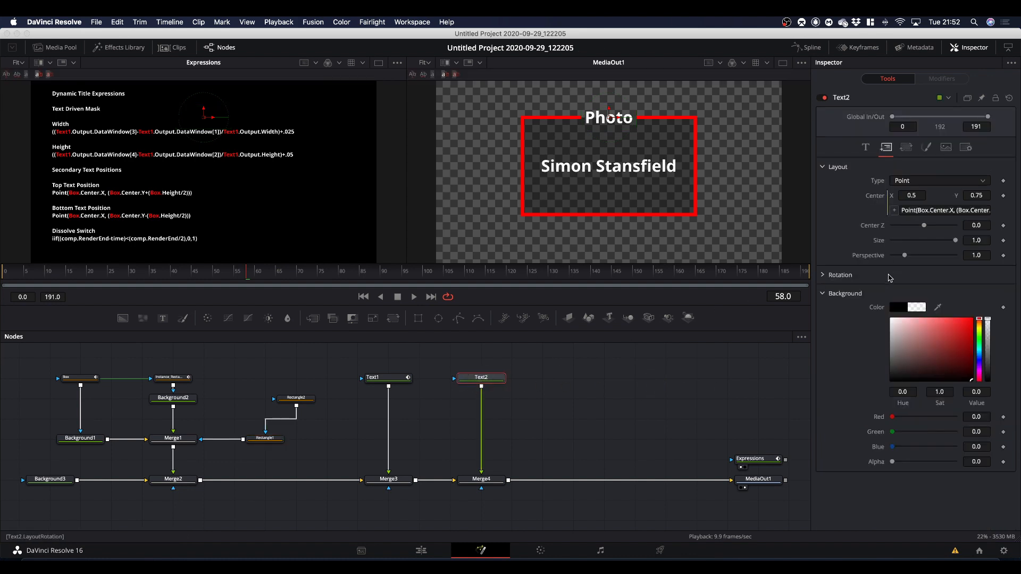
click(865, 147)
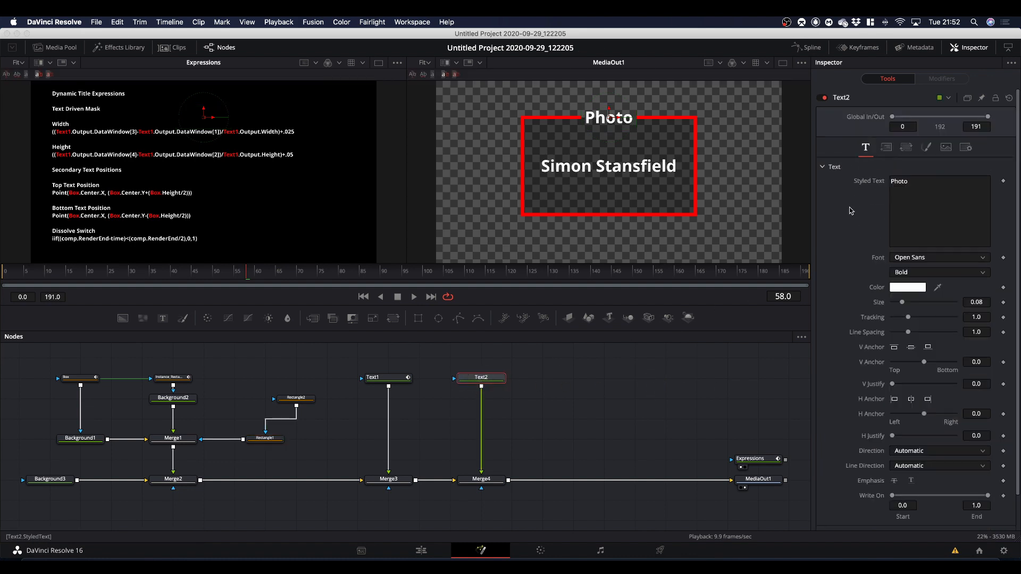
mouse_move(902, 303)
mouse_down()
mouse_move(920, 303)
mouse_move(899, 303)
mouse_move(909, 318)
mouse_up()
double_click(904, 302)
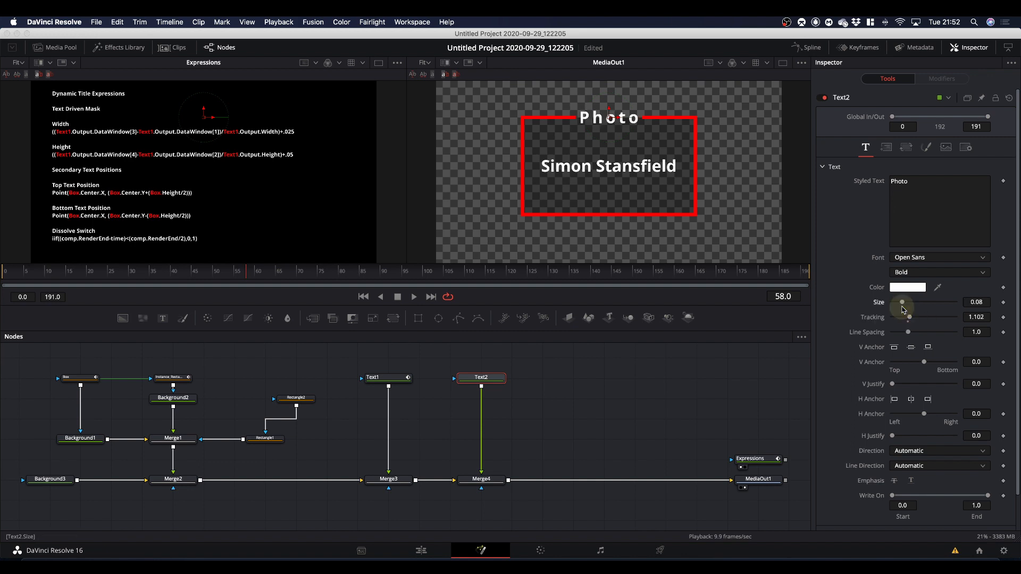
double_click(908, 318)
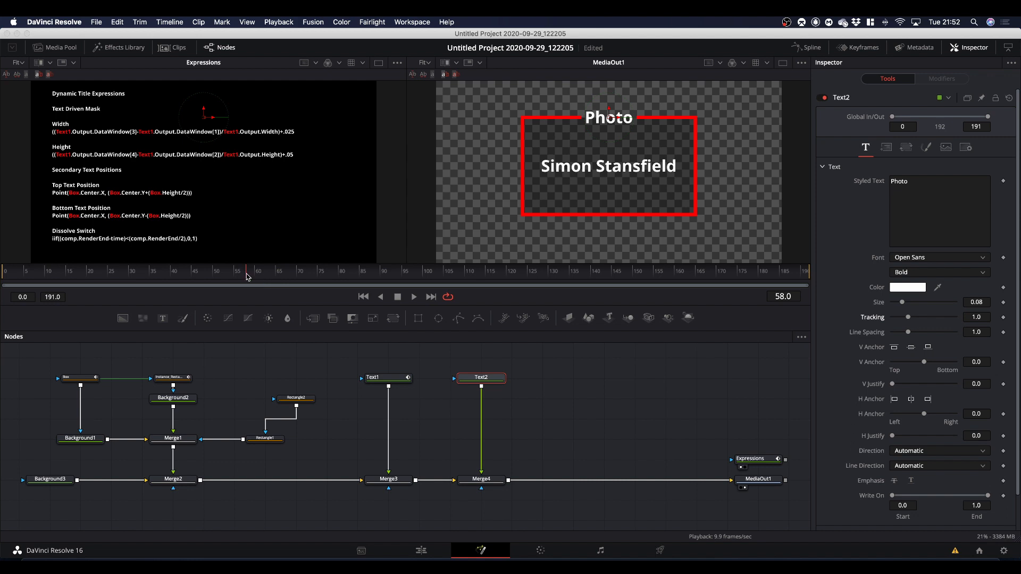
Move the playhead to frame 36 and add a Calculation modifier to Text2's Size.
drag(246, 276, 154, 286)
right_click(878, 305)
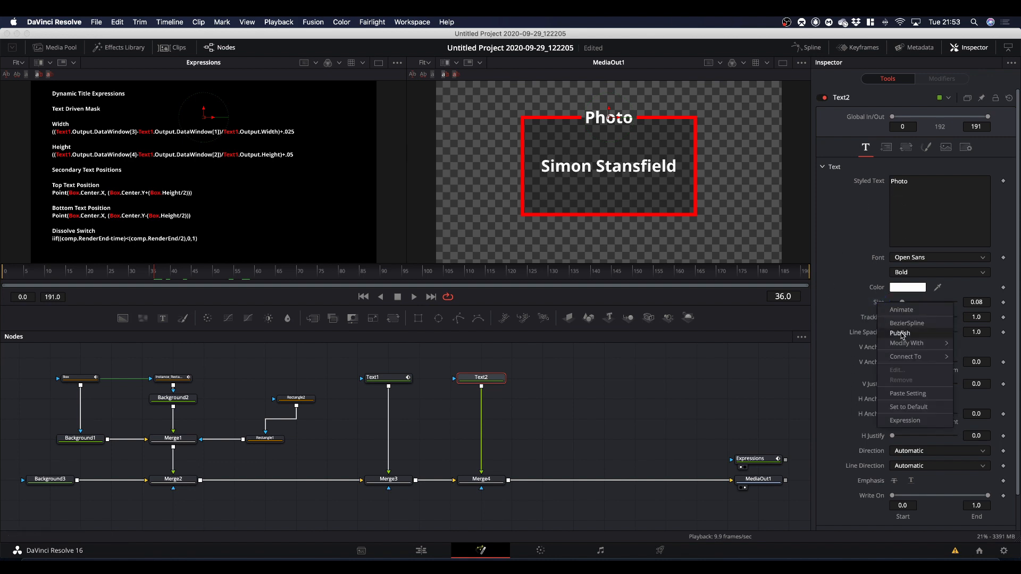
mouse_move(905, 345)
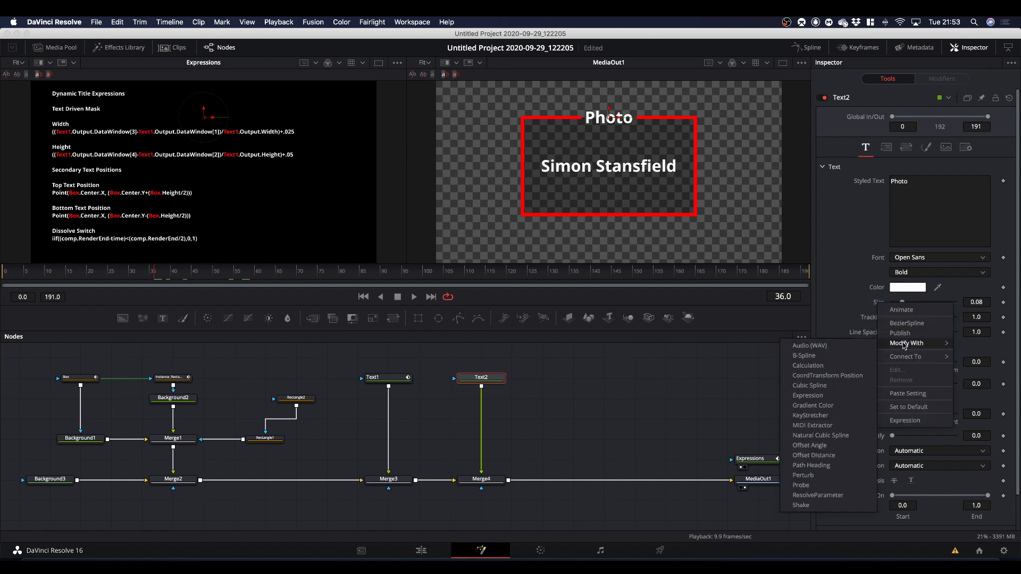
click(805, 365)
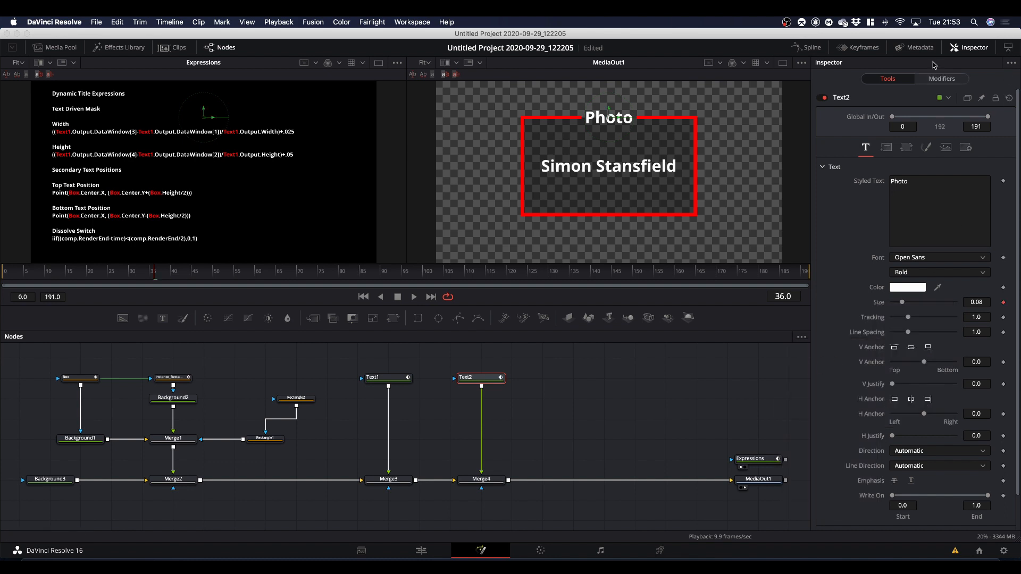
Set the Text2 Size Calculation modifier's Operator to Multiply and keyframe its Second Operand at 0.0 on frame 36.
click(940, 79)
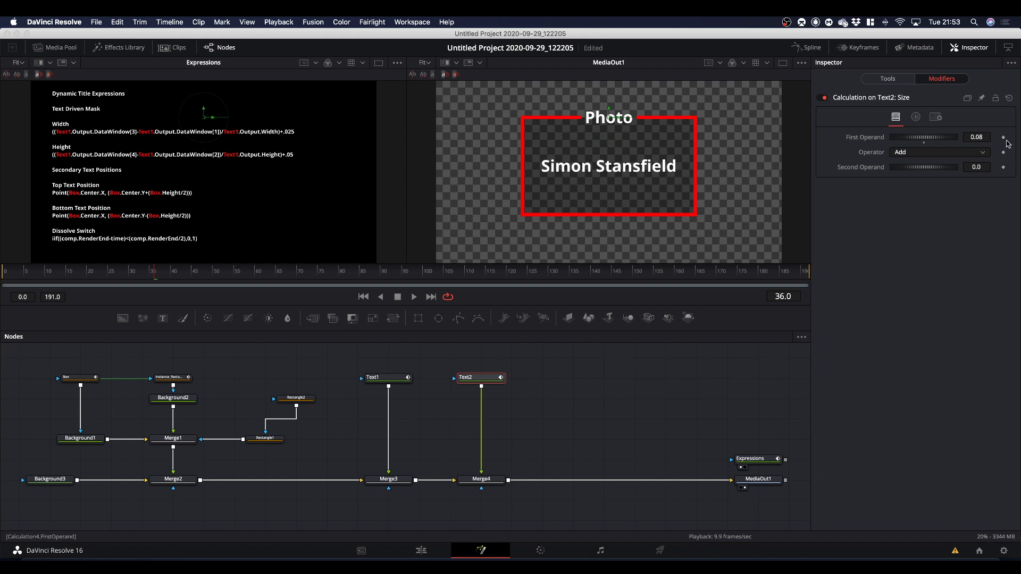
click(916, 154)
click(910, 196)
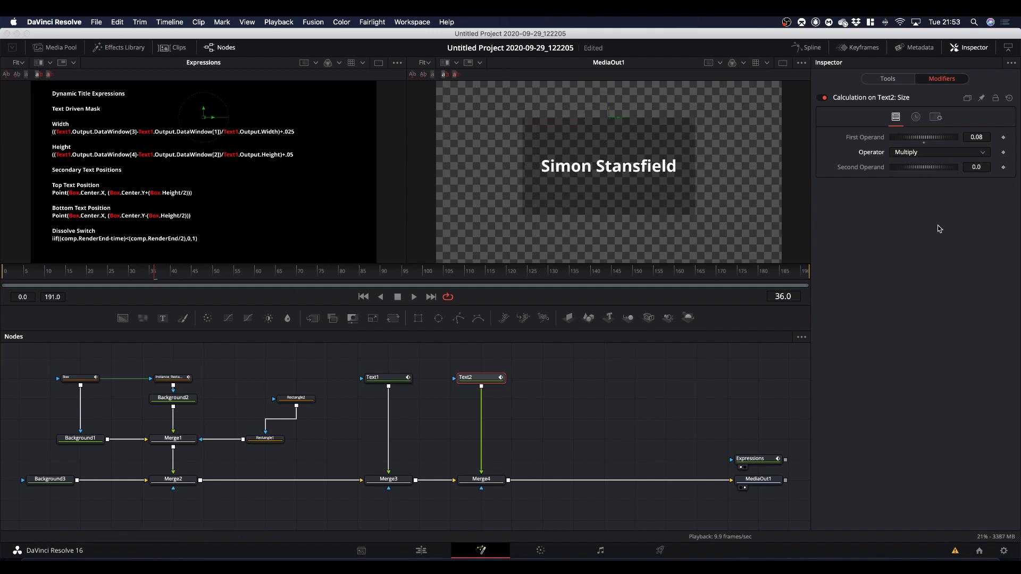
click(1003, 167)
At frame 60, set the Second Operand of Text2's Size calculation to 1.
drag(170, 276, 210, 290)
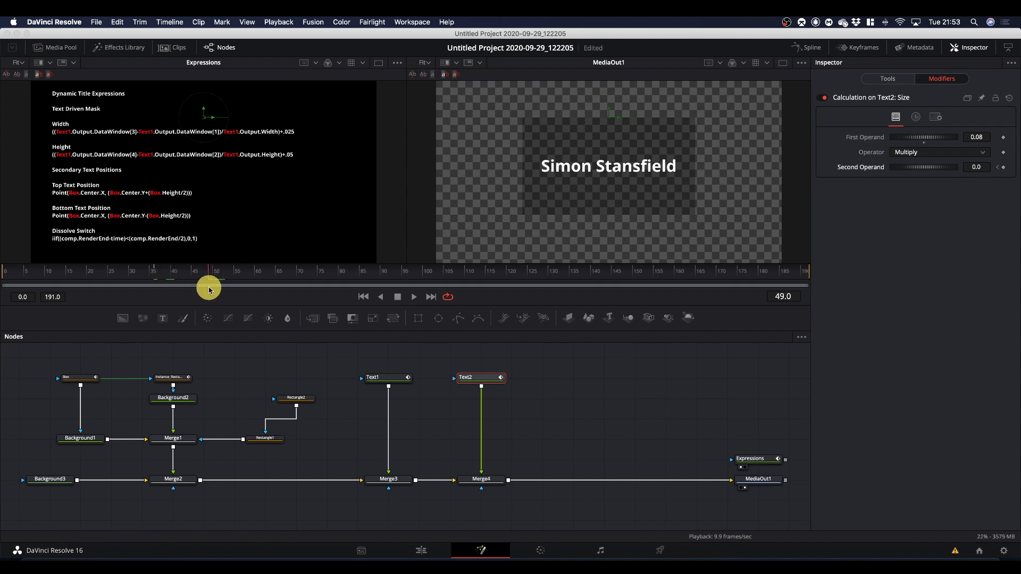
drag(207, 290, 257, 298)
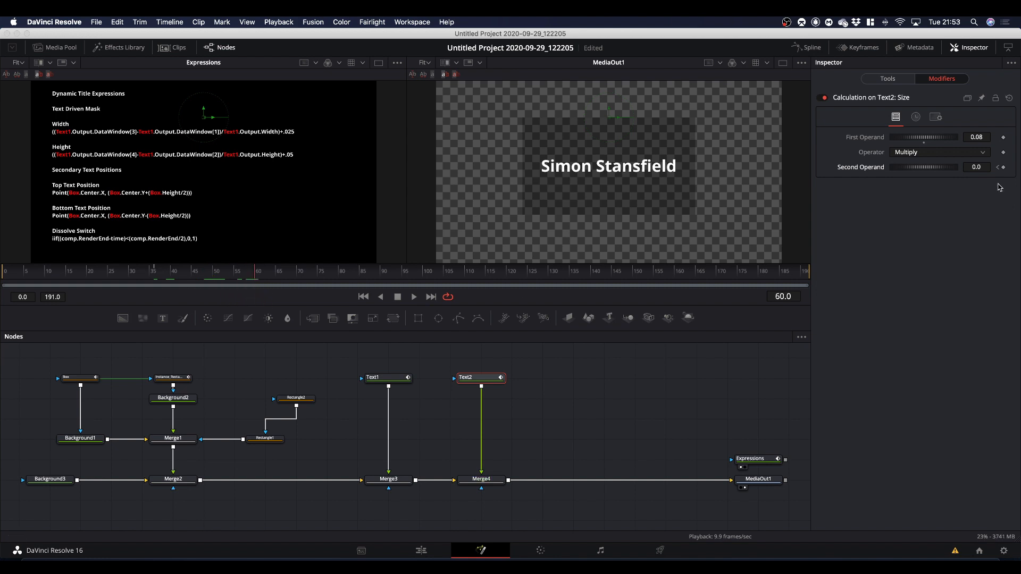
click(976, 168)
text(1)
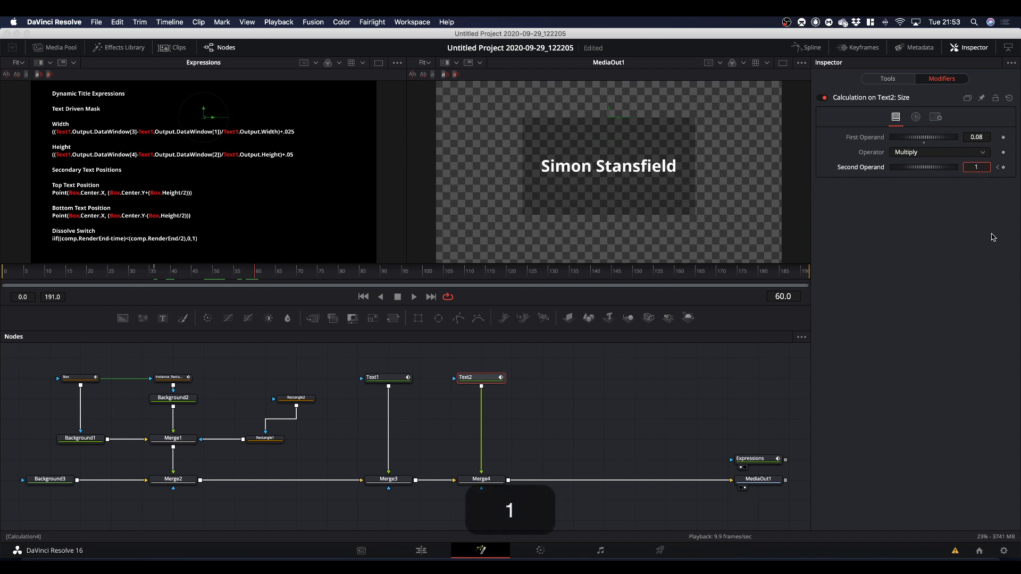
click(977, 251)
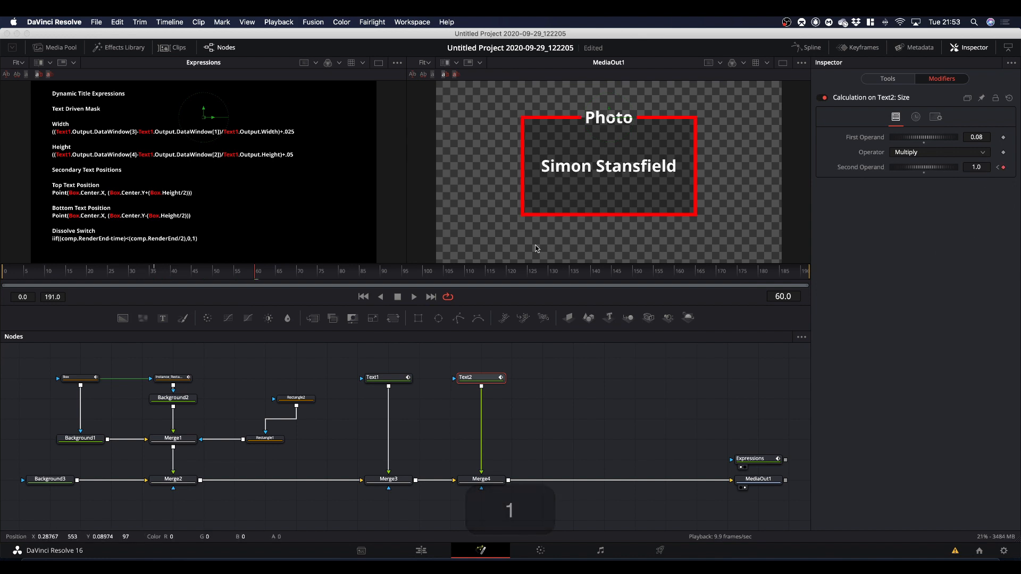
Play the composition from the start to check how Text2 scales up on the border.
drag(256, 278, 1, 298)
key(space)
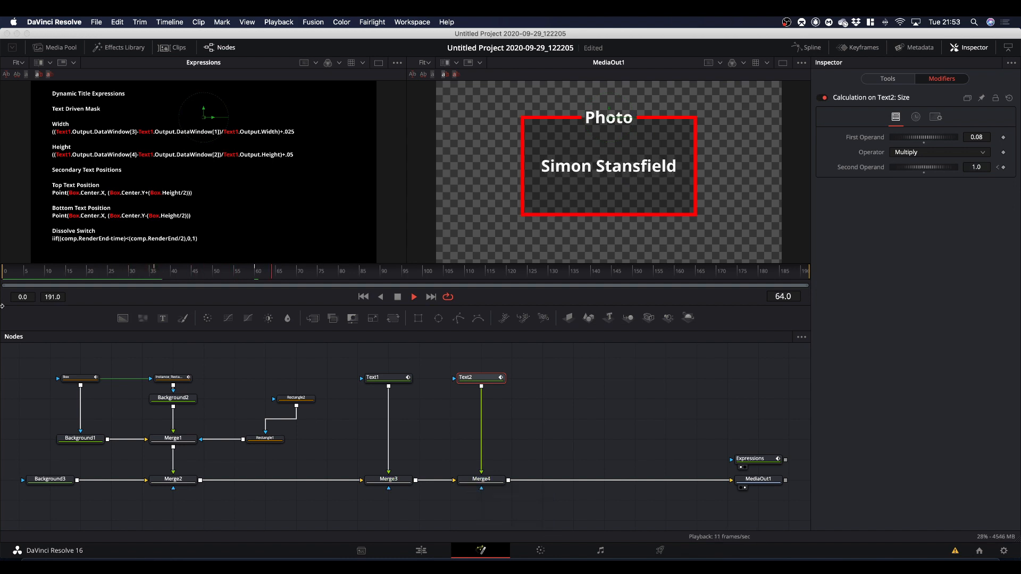
key(space)
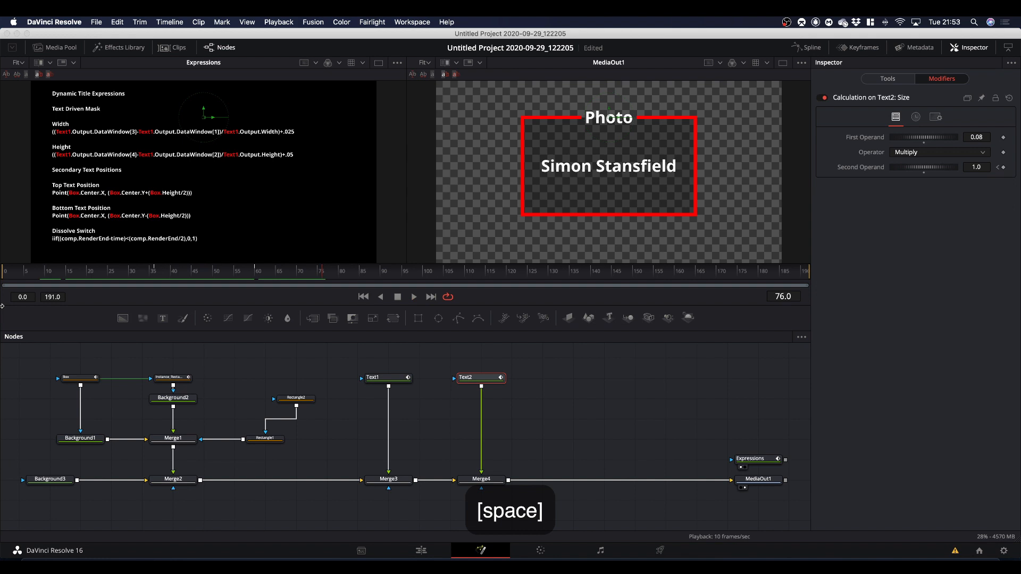
Keyframe Rectangle1's Level at 0.0 on frame 36 and at 1.0 on frame 37.
drag(323, 274, 156, 296)
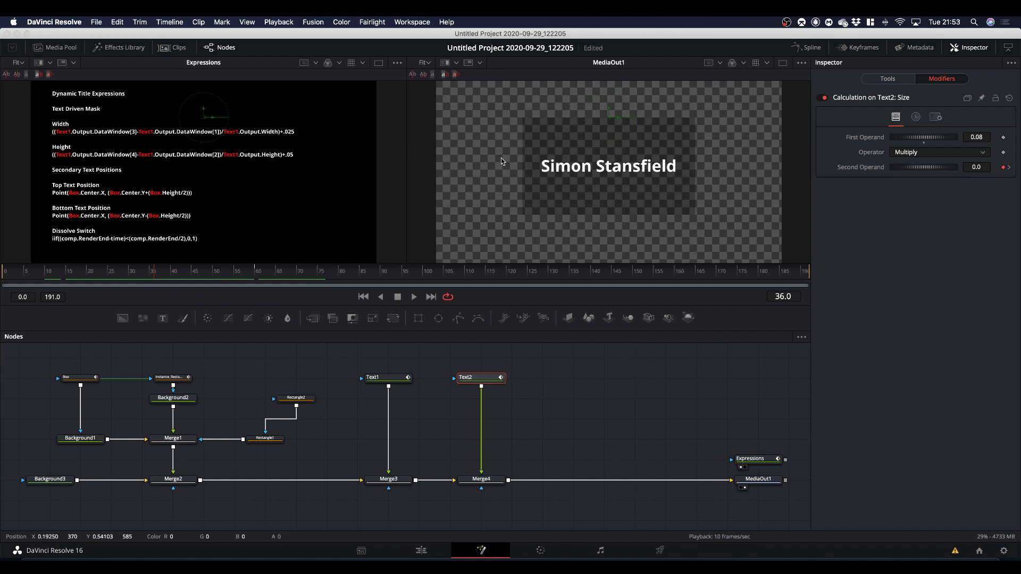
click(272, 440)
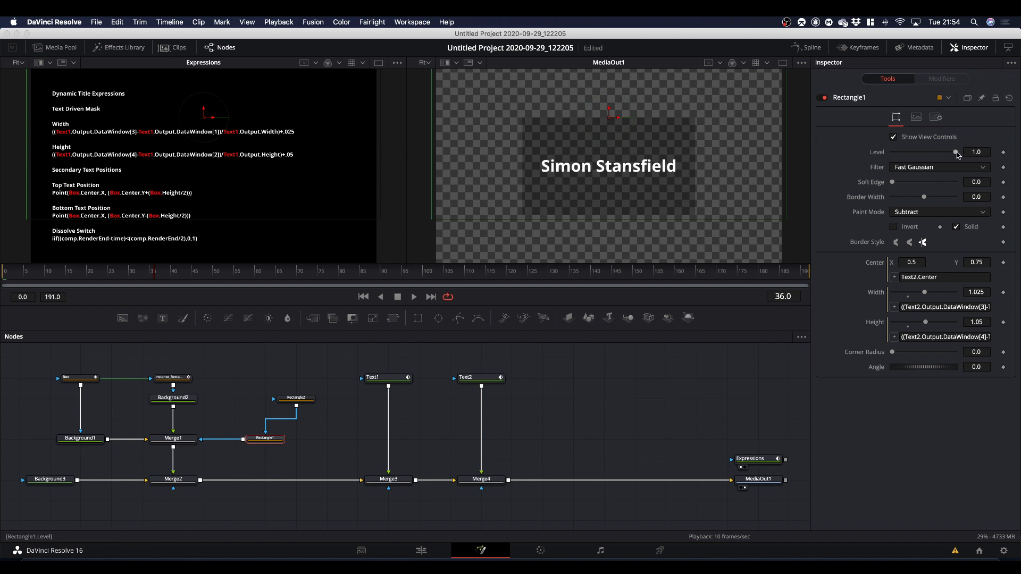
drag(956, 154, 855, 162)
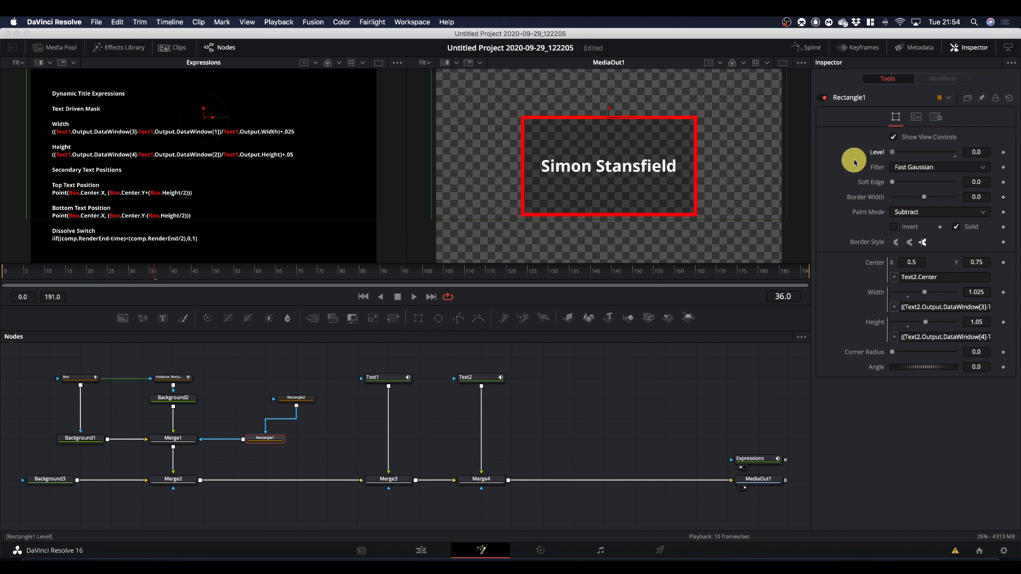
click(1003, 152)
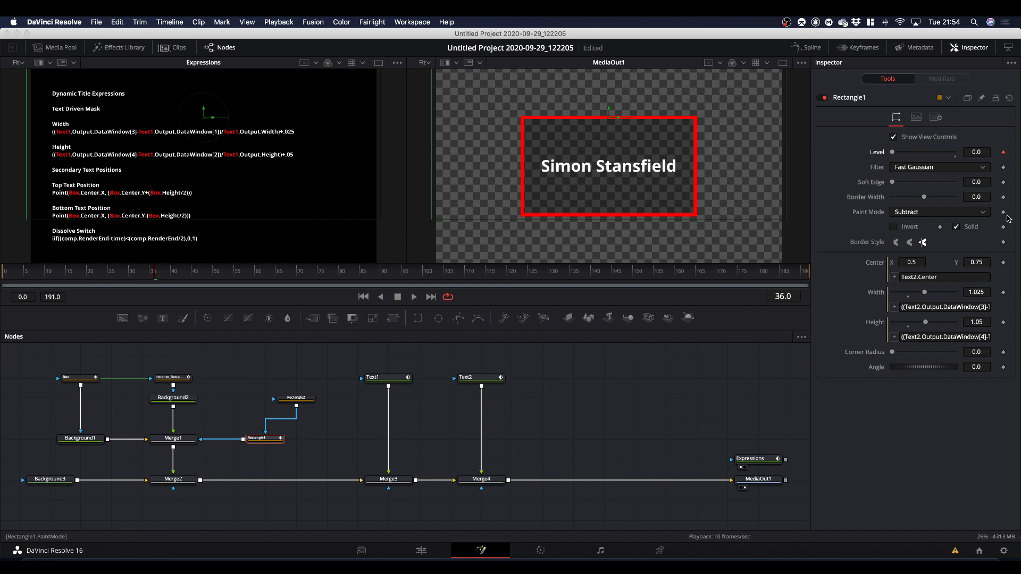
key(Right)
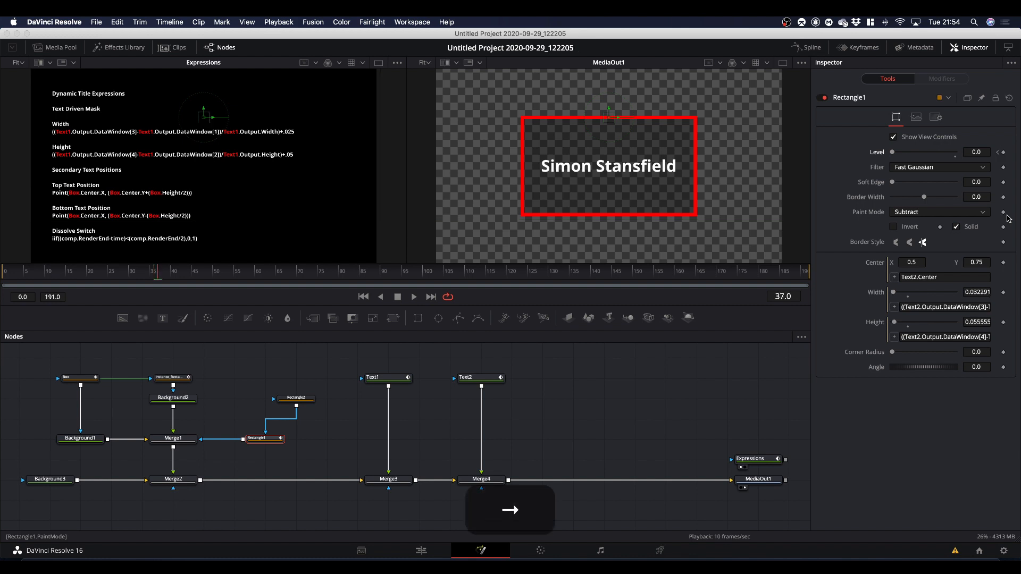
drag(892, 152, 1003, 154)
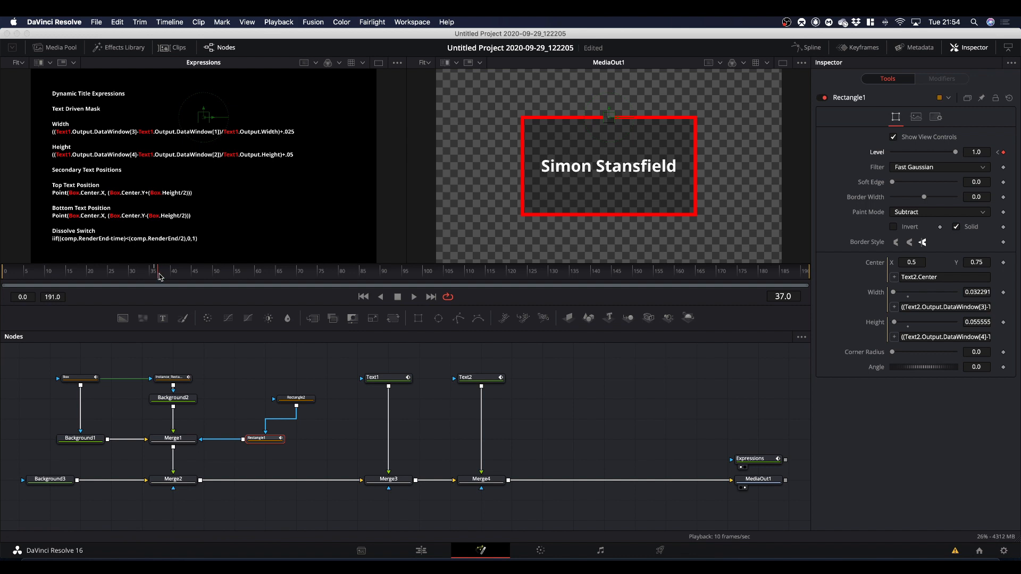
Play the title from about frame 8 to check when the border gap opens around Text2.
drag(158, 275, 38, 283)
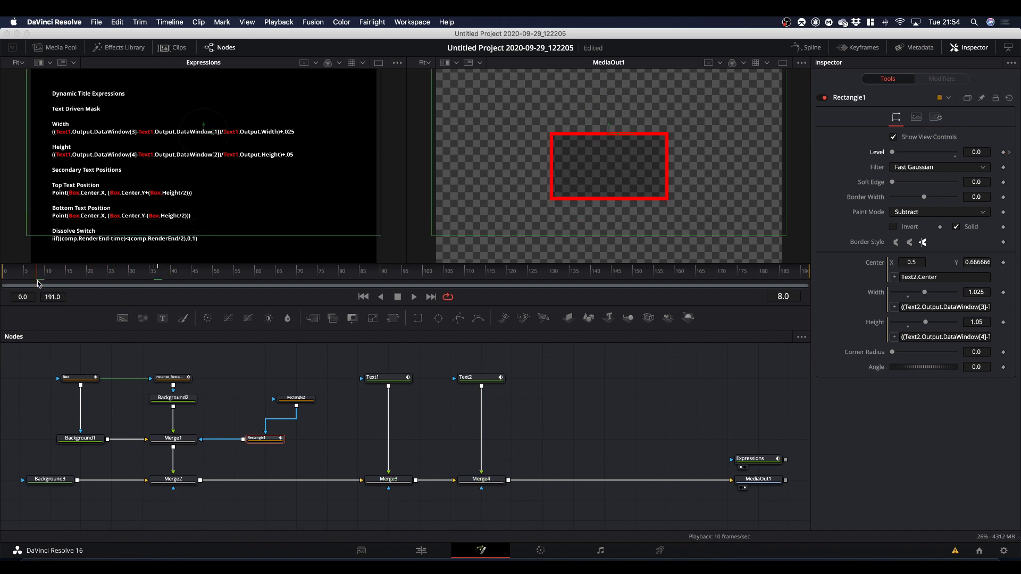
key(space)
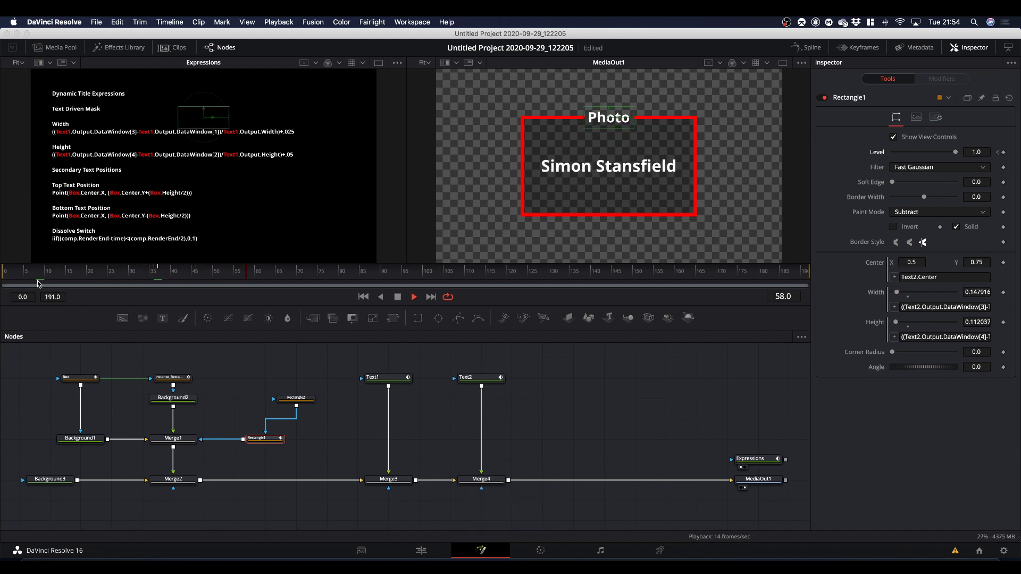
key(space)
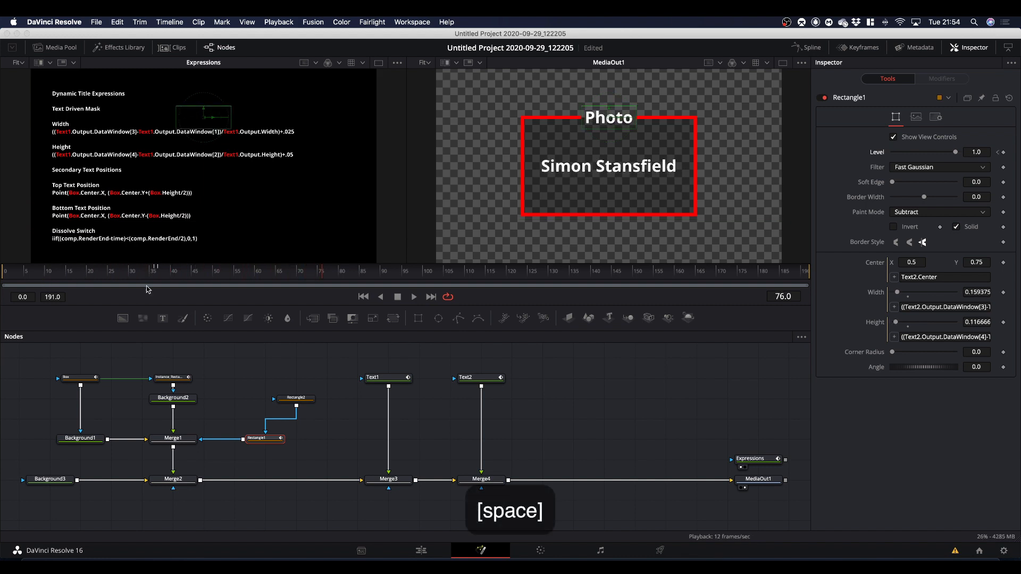
At frame 36, add a third text node merged after Merge4 and set its text to "& Video".
drag(326, 274, 160, 309)
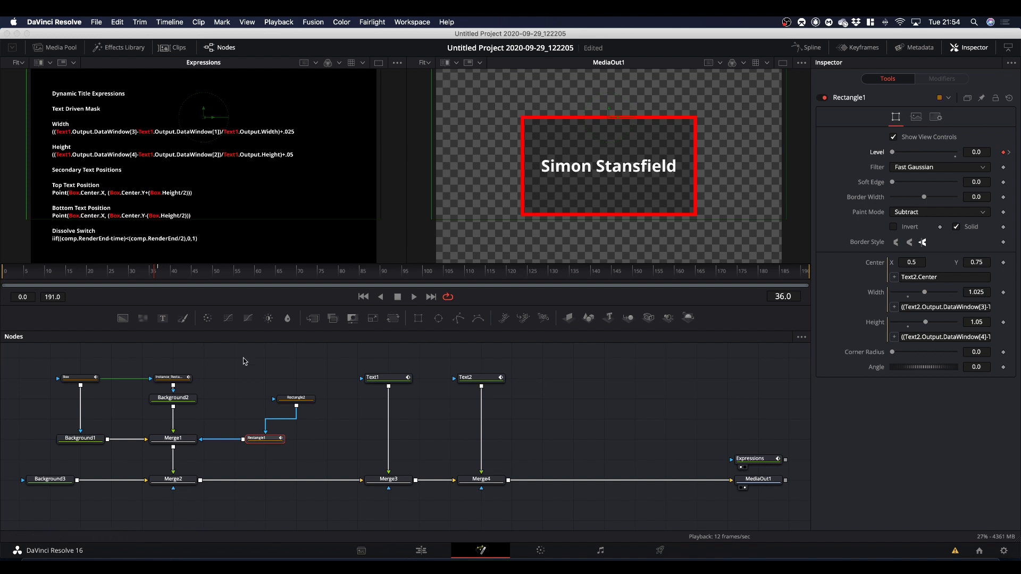
drag(163, 320, 615, 407)
drag(512, 477, 509, 479)
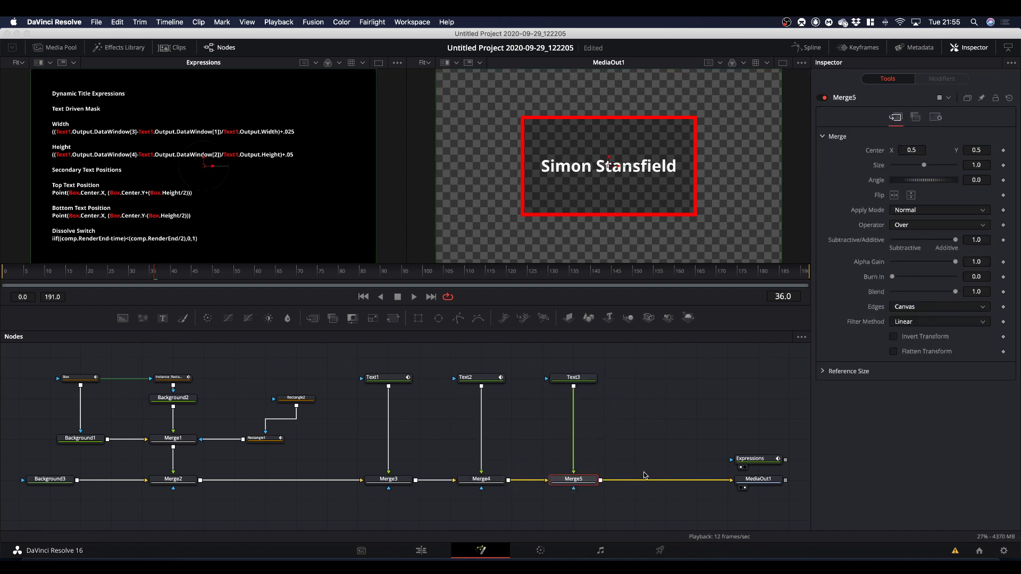
click(573, 379)
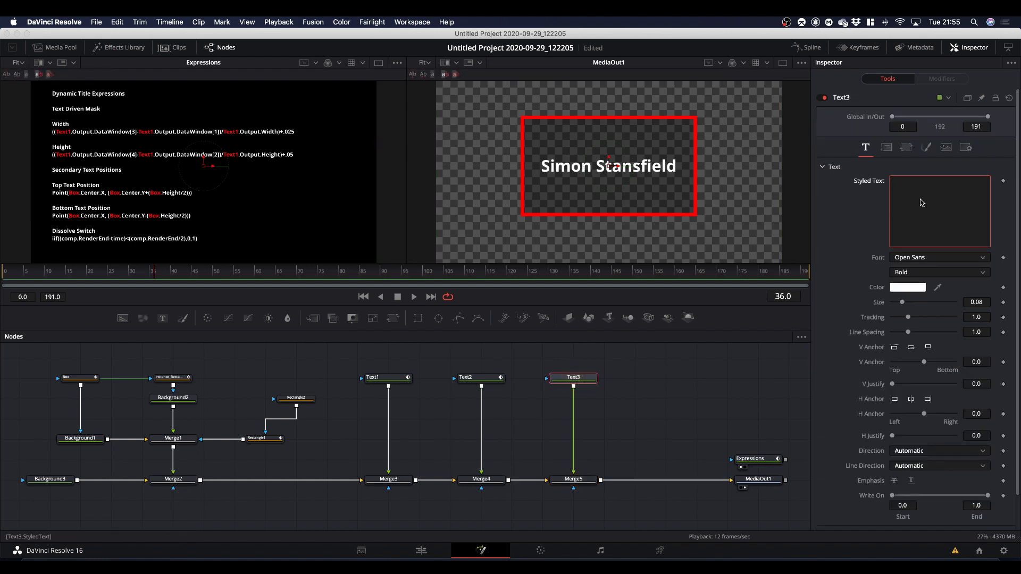
text(& V)
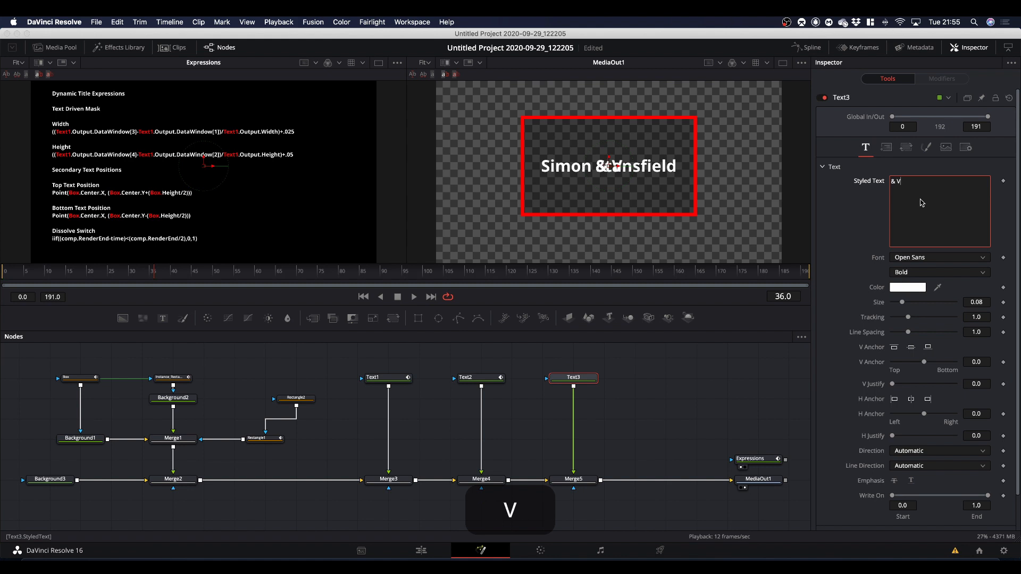
text(ideo)
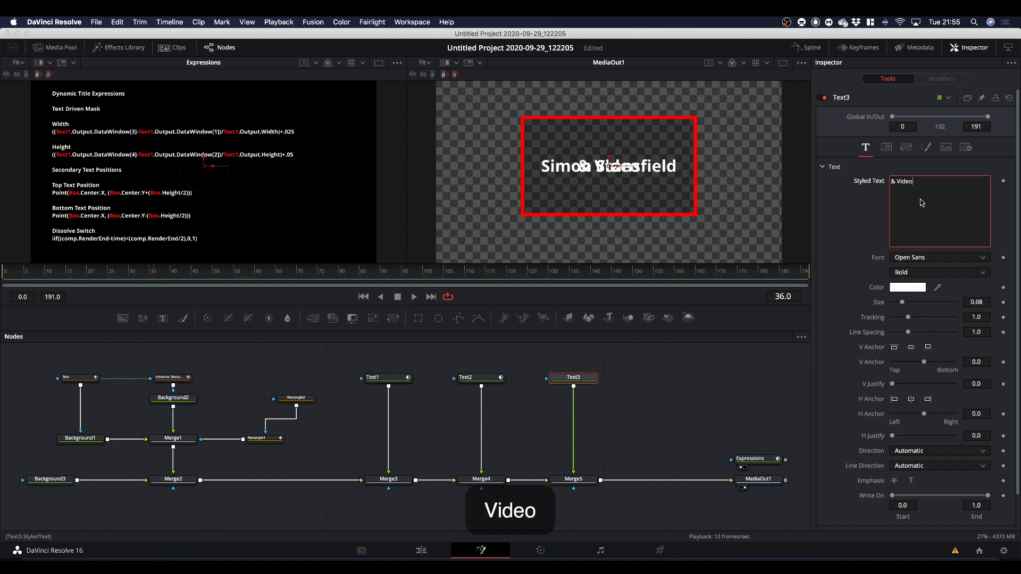
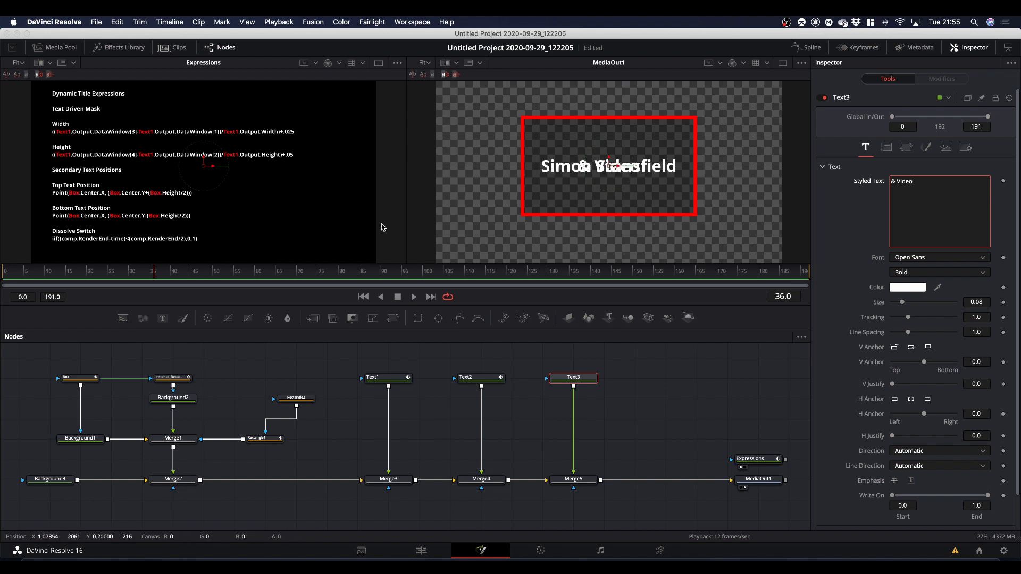
Switch to Notes and copy the Bottom Text Position expression from the Dynamic Title Expressions note.
click(52, 221)
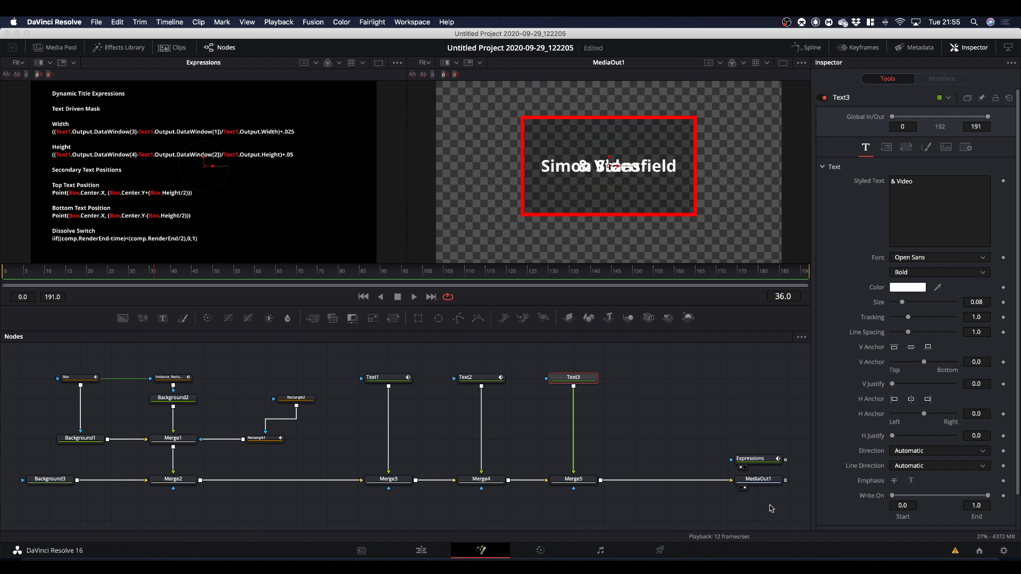
click(867, 563)
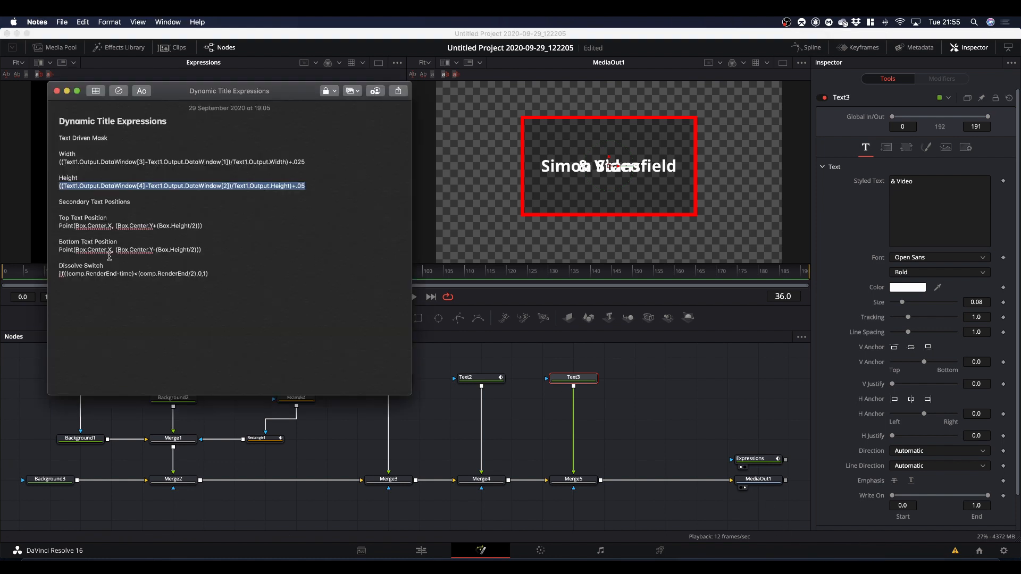
drag(59, 251, 203, 250)
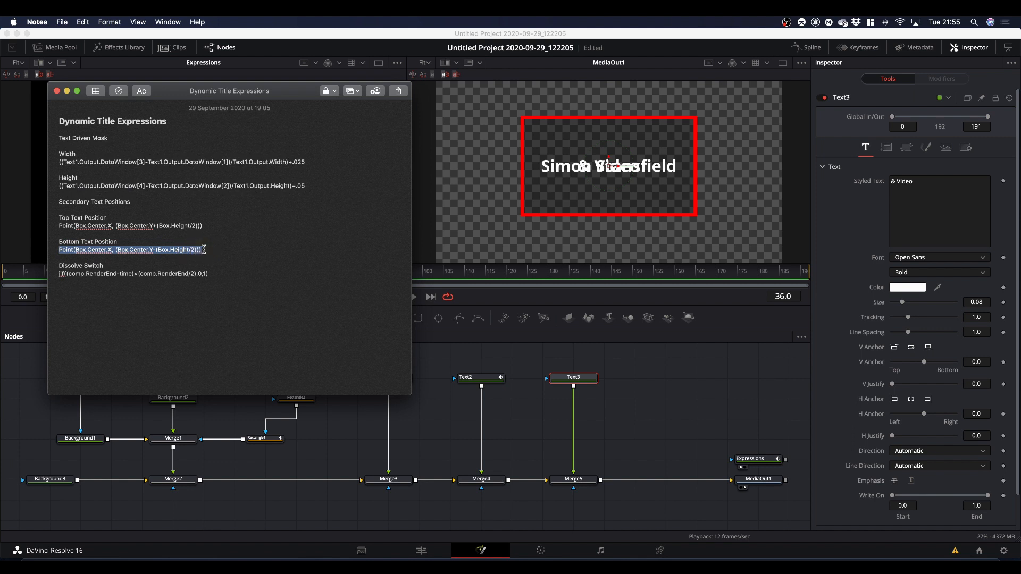
key(super+c)
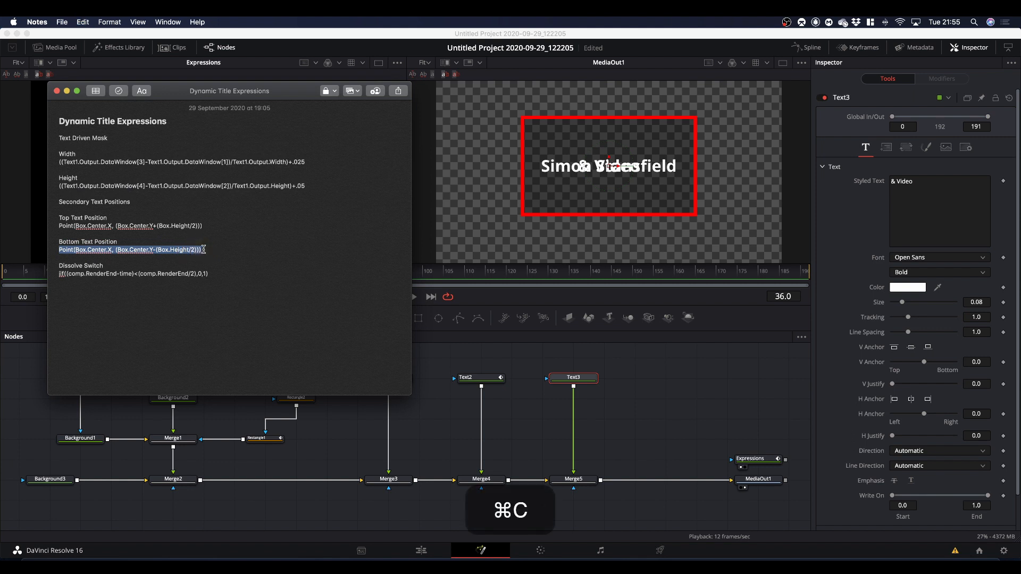
Back in DaVinci Resolve, set Text3's layout Center expression to Point(Box.Center.X, (Box.Center.Y-(Box.Height/2))).
click(655, 372)
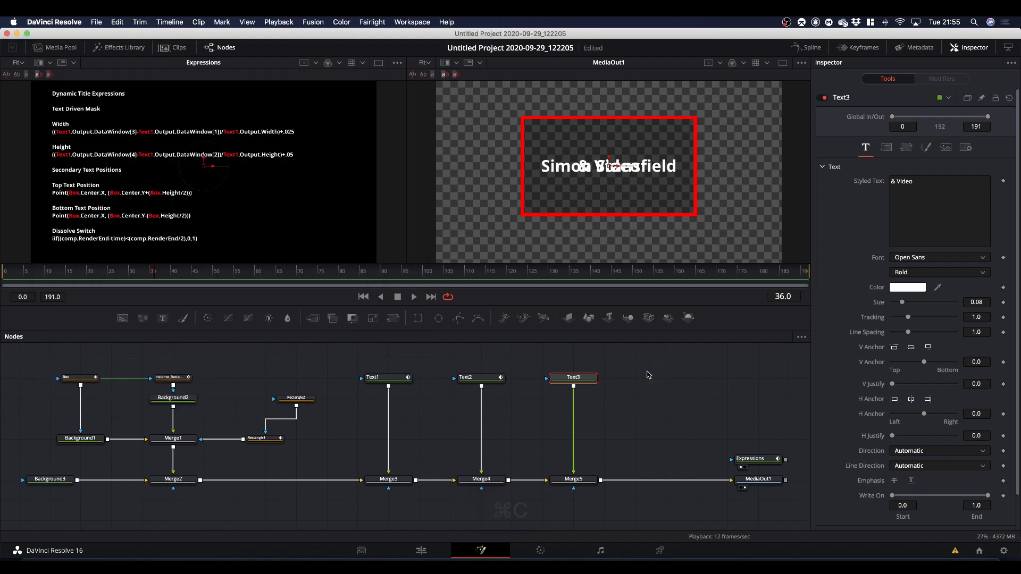
click(574, 379)
click(886, 147)
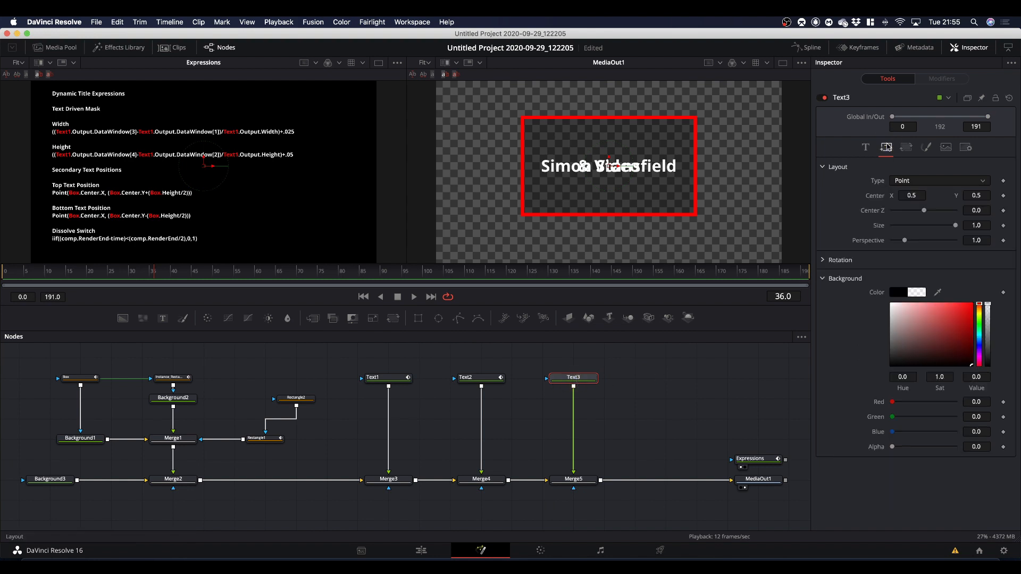
right_click(875, 197)
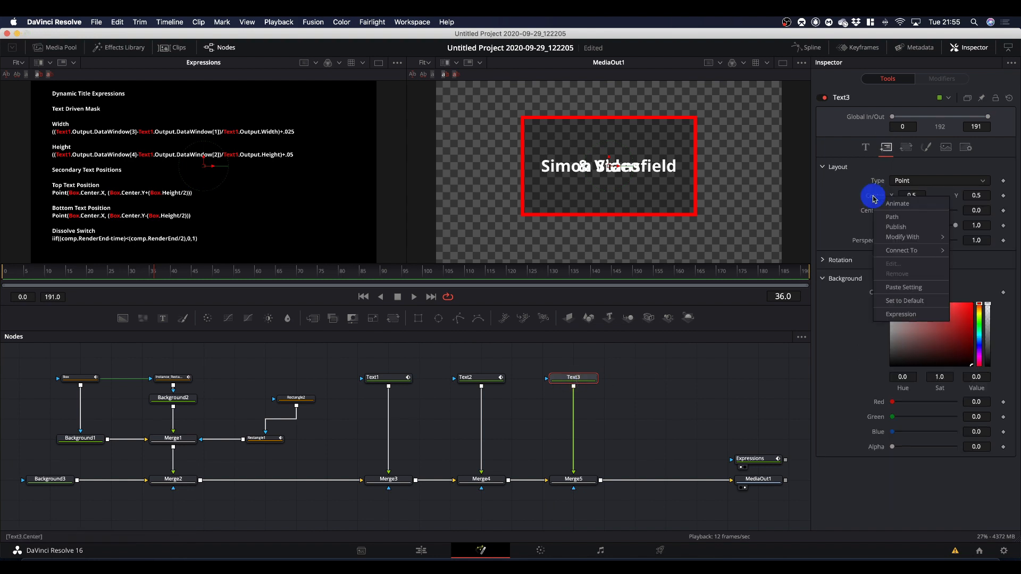
click(903, 316)
drag(943, 211, 813, 219)
key(BackSpace)
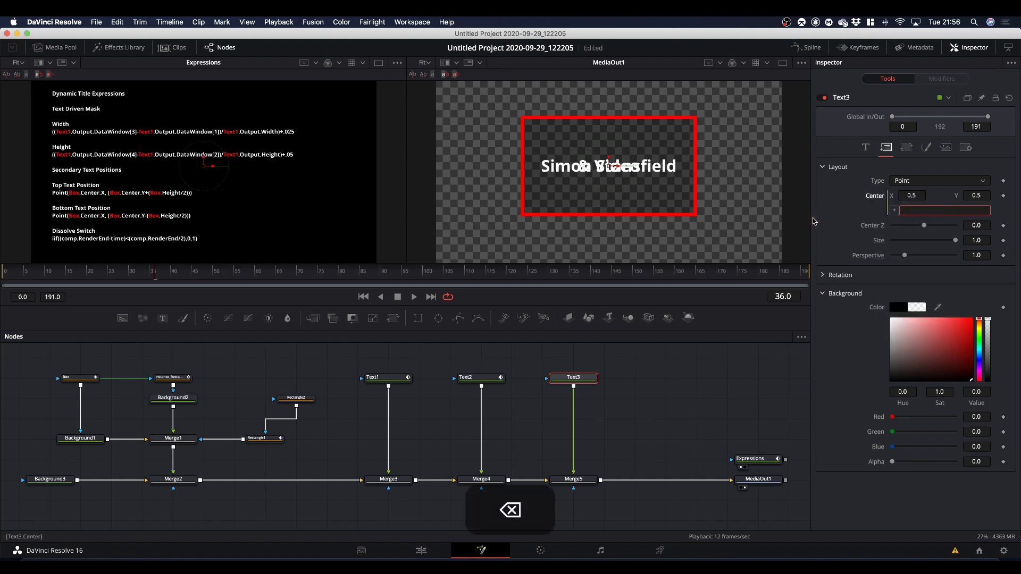
right_click(929, 213)
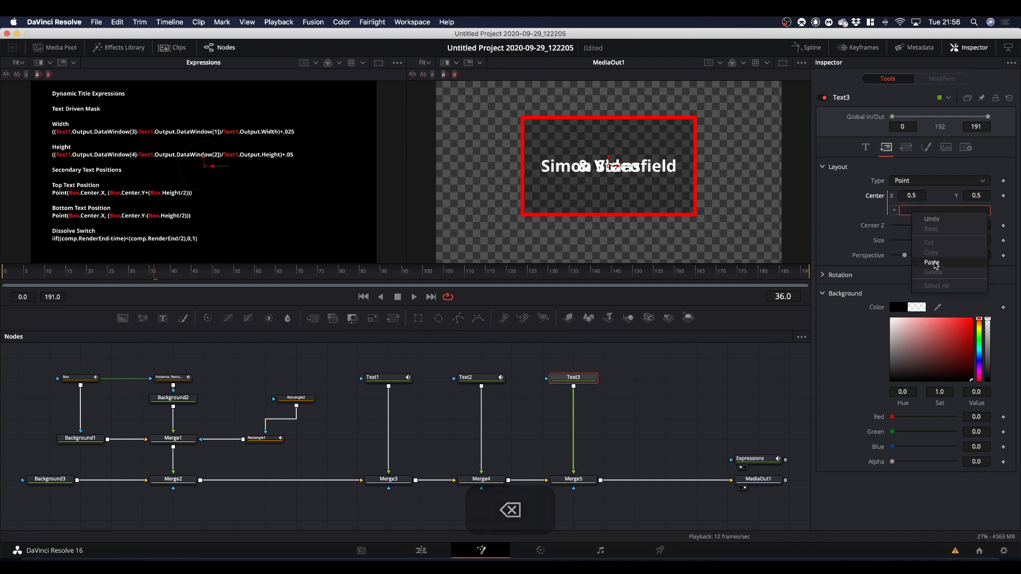
click(915, 271)
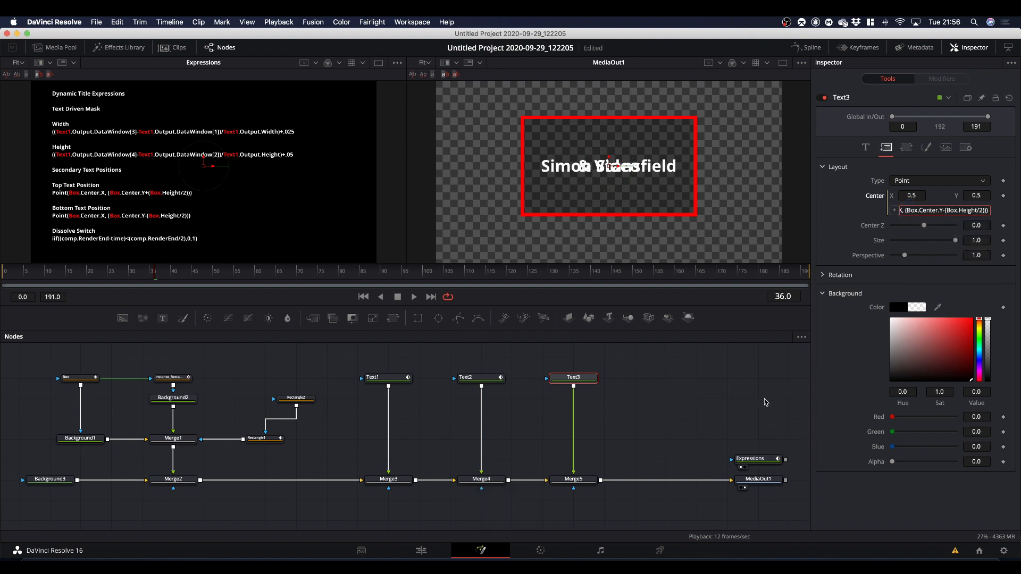
key(Return)
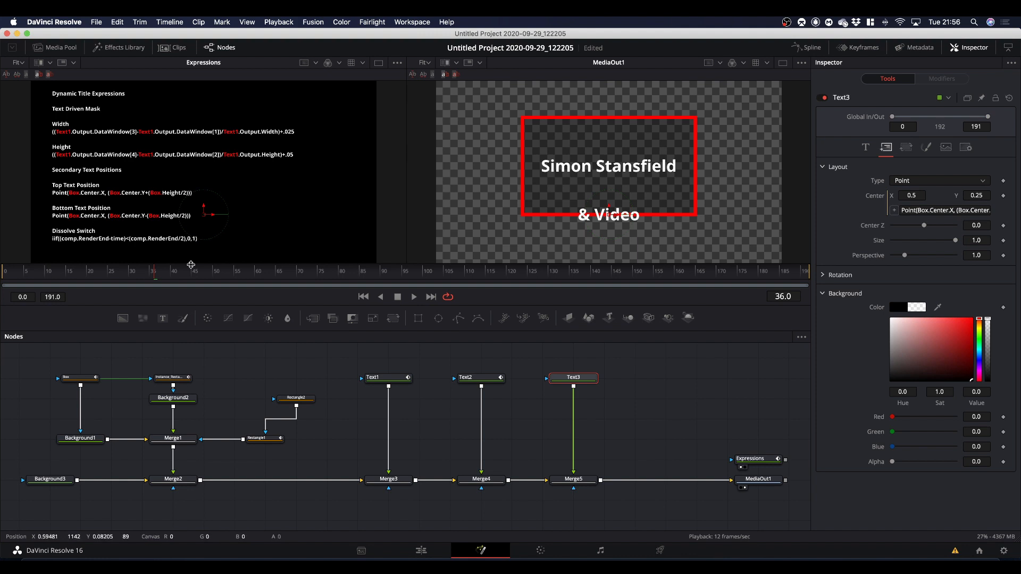
Go to frame 67 and restack the Rectangle2 and Rectangle1 nodes higher beside Background2, leaving room below them.
drag(155, 273, 288, 282)
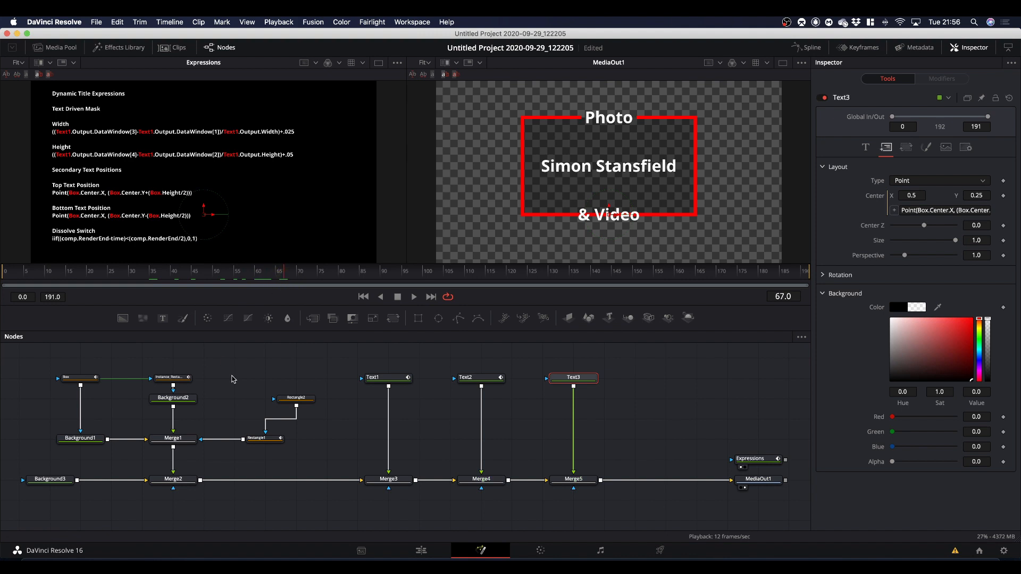
drag(299, 403, 270, 379)
drag(268, 436, 257, 399)
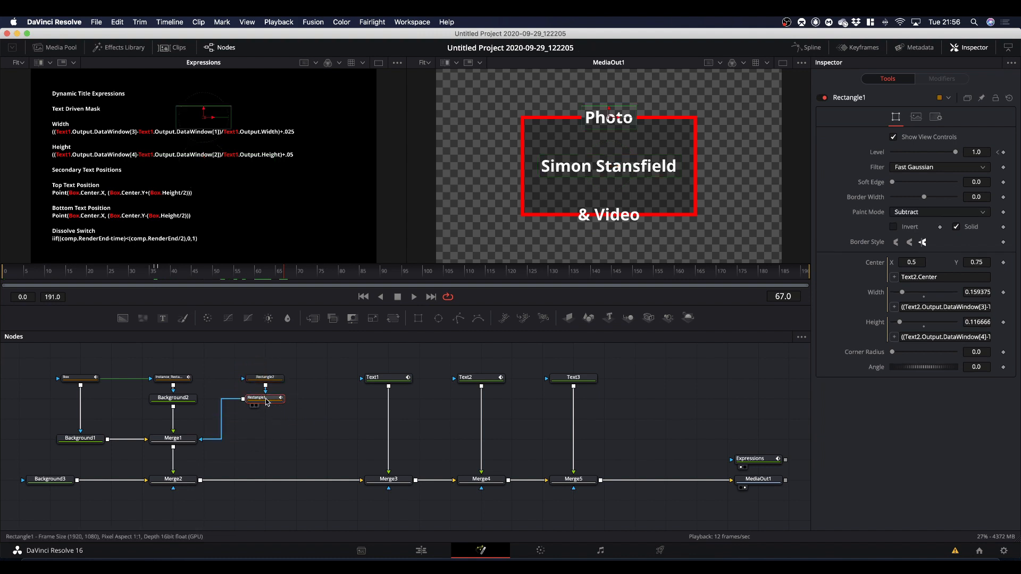
Duplicate the Rectangle1 mask, place the copy between Rectangle1 and Merge1, and realign Background2 above Merge1.
key(super+c)
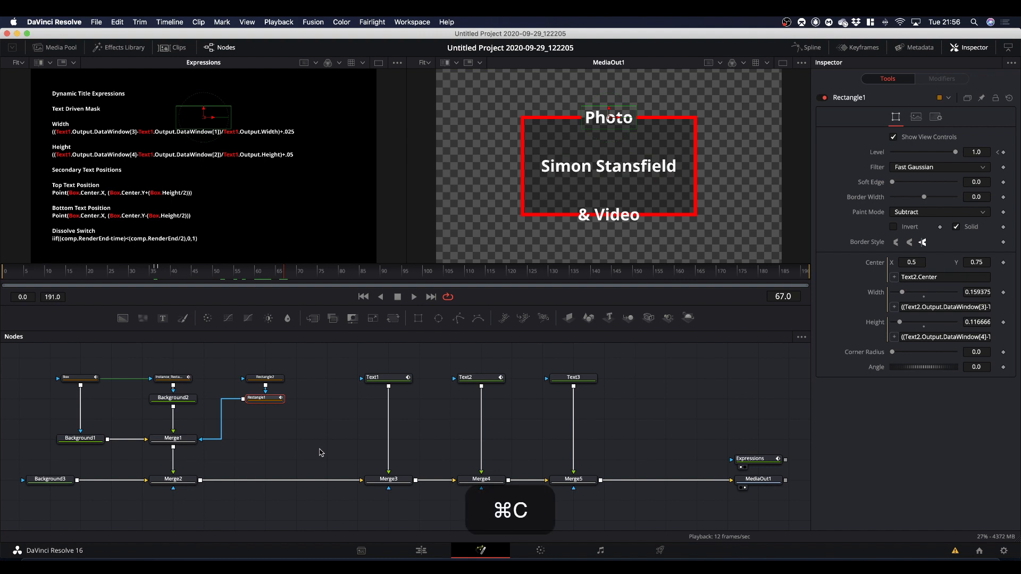
key(super+v)
drag(205, 402, 268, 441)
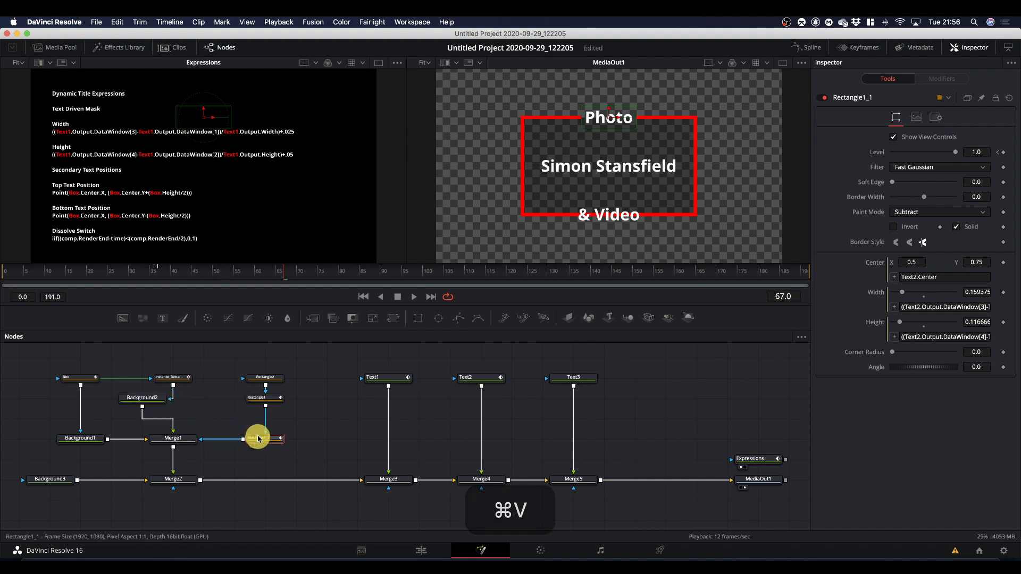
click(143, 403)
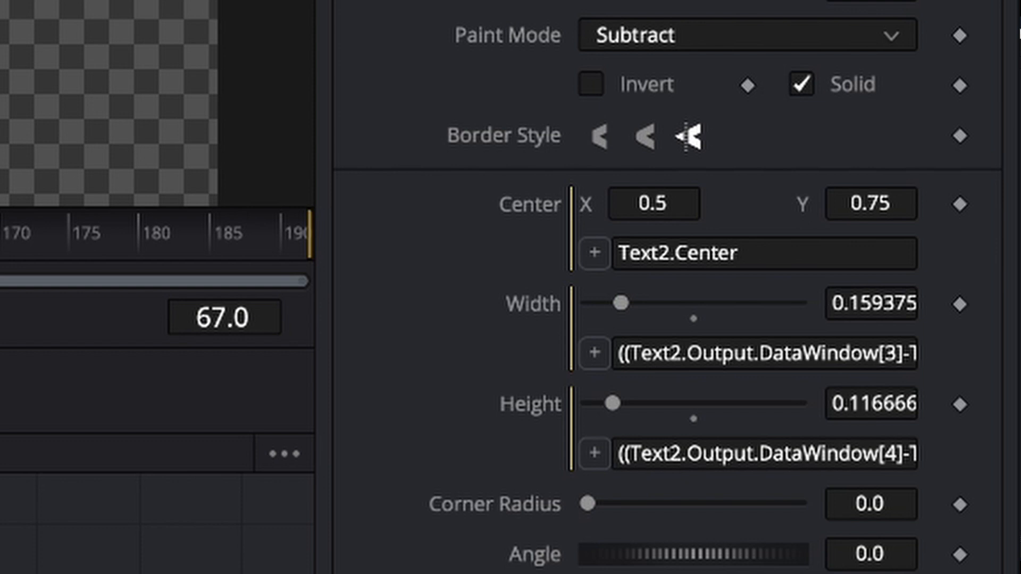
Change the duplicated rectangle mask's Center expression to Text3.Center.
click(670, 254)
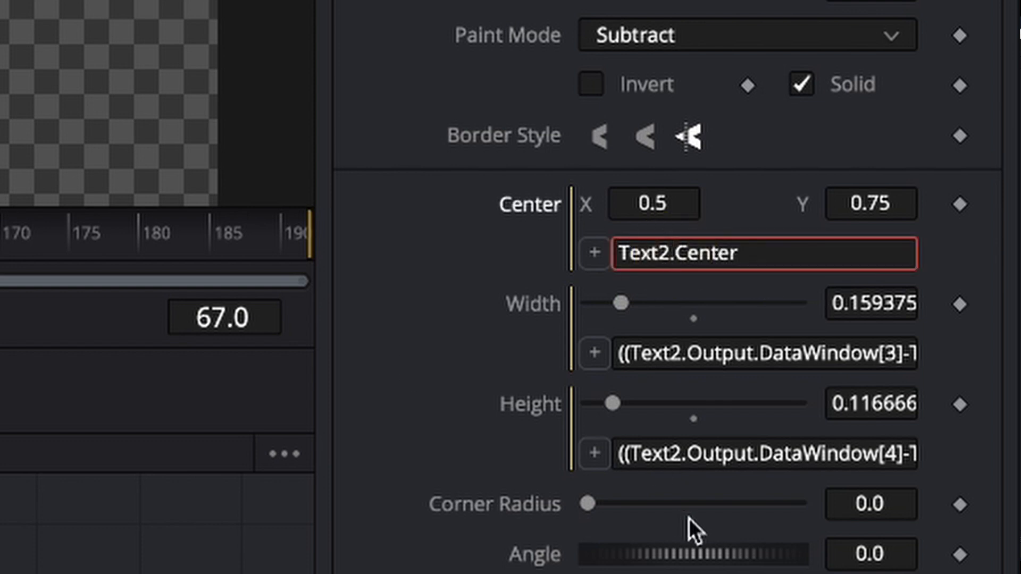
key(BackSpace)
text(3)
Replace all three Text2 references with Text3 in the duplicated rectangle mask's Width expression.
click(618, 351)
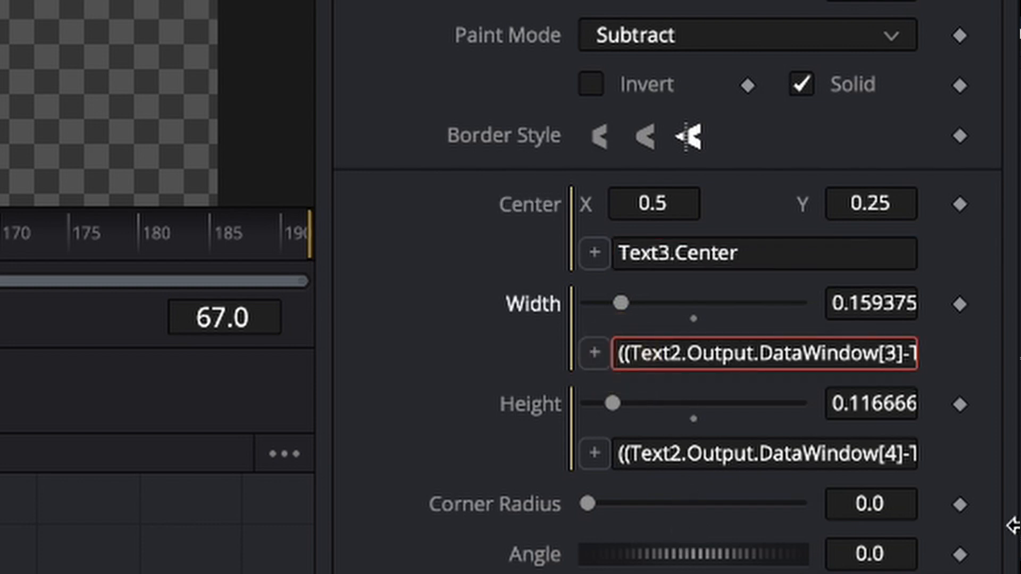
key(Right)
key(Right)
key(Right)
key(Right)
key(Right)
key(Right)
key(Right)
key(BackSpace)
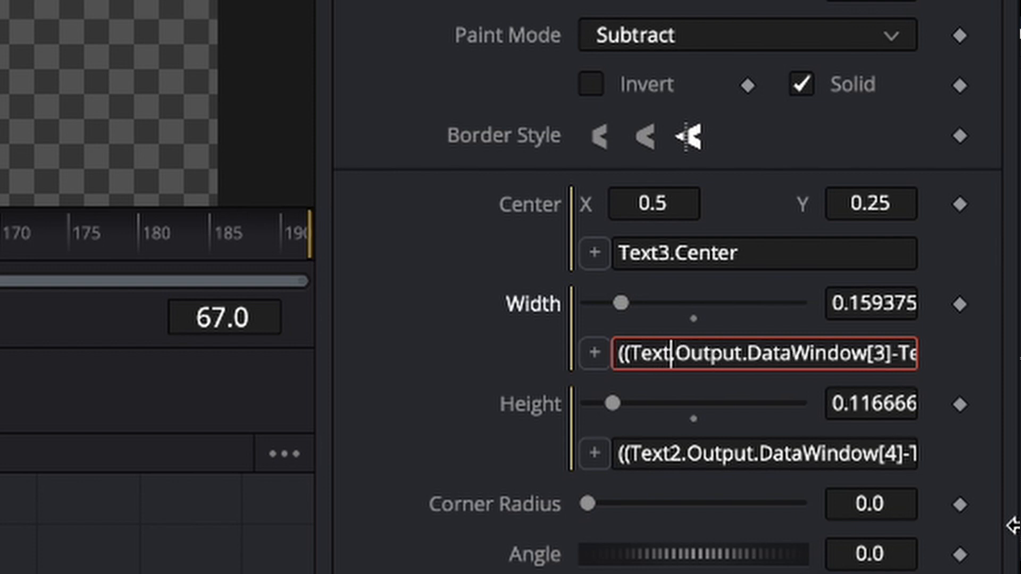
text(3)
key(Right)
key(Right)
key(Right)
key(Right)
key(Right)
key(Right)
key(Right)
key(Right)
key(Right)
key(Right)
key(Right)
key(Right)
key(Right)
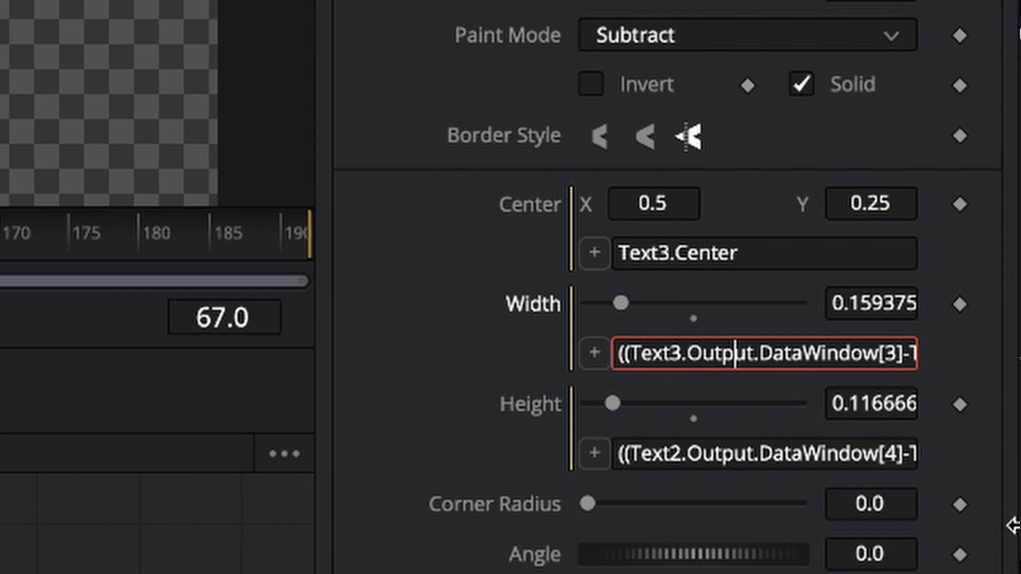
key(Right)
key(Right)
key(Right)
key(Right)
key(Right)
key(Right)
key(Right)
key(Right)
key(Right)
key(Right)
key(Right)
key(Right)
key(Right)
key(Right)
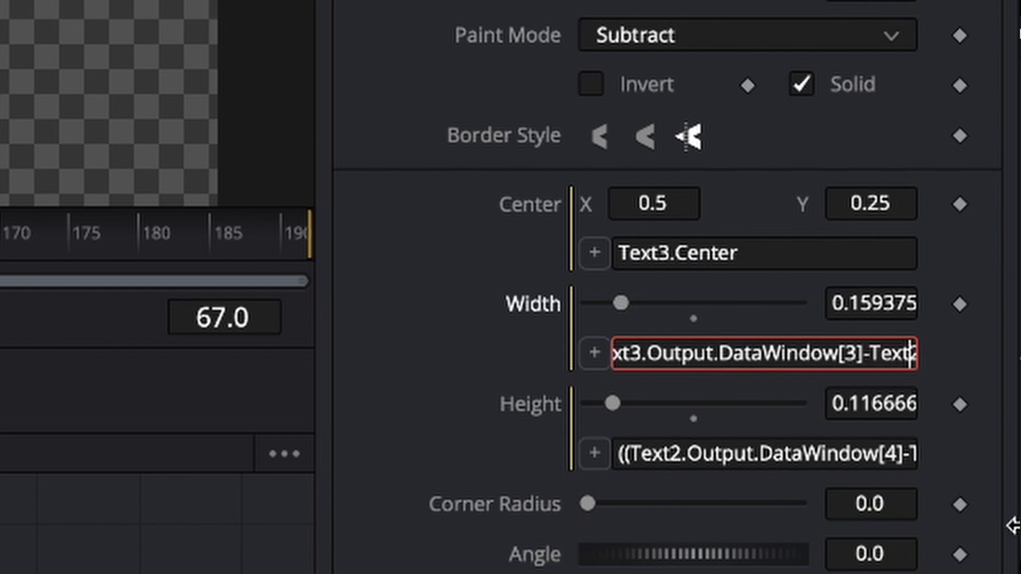
key(BackSpace)
text(3)
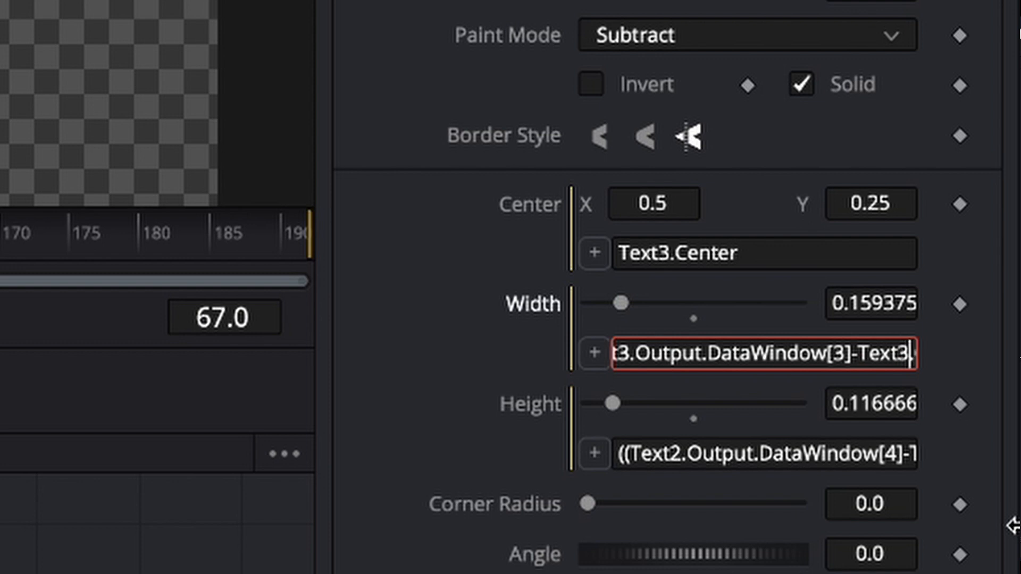
key(Right)
key(Right)
key(Right)
key(Right)
key(Right)
key(Right)
key(Right)
key(Right)
key(Right)
key(Right)
key(Right)
key(Right)
key(Right)
key(Right)
key(Right)
key(Right)
key(Right)
key(Right)
key(Right)
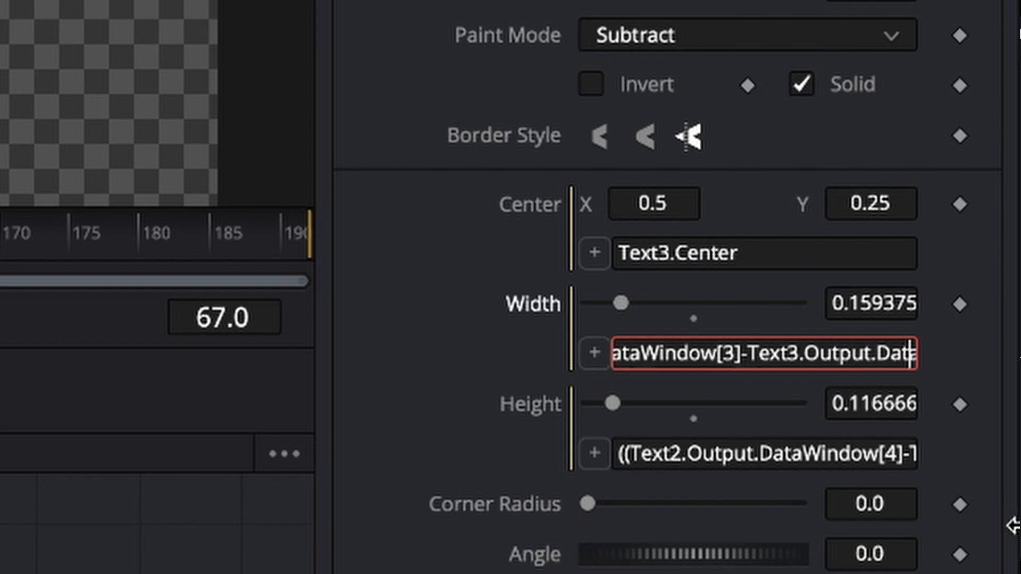
key(Right)
key(Right)
key(Right)
key(Right)
key(Right)
key(Right)
key(Right)
key(Right)
key(Right)
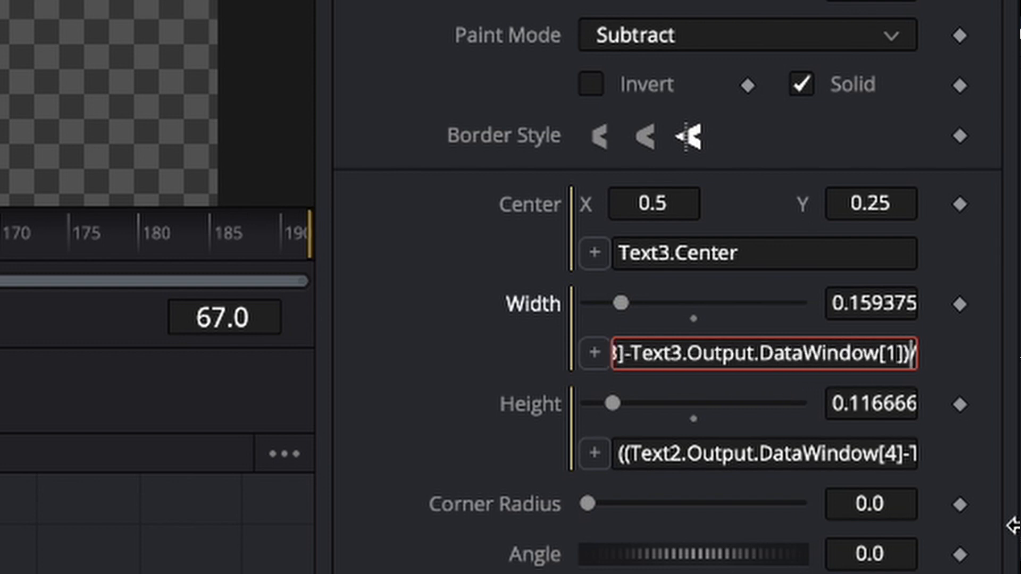
key(BackSpace)
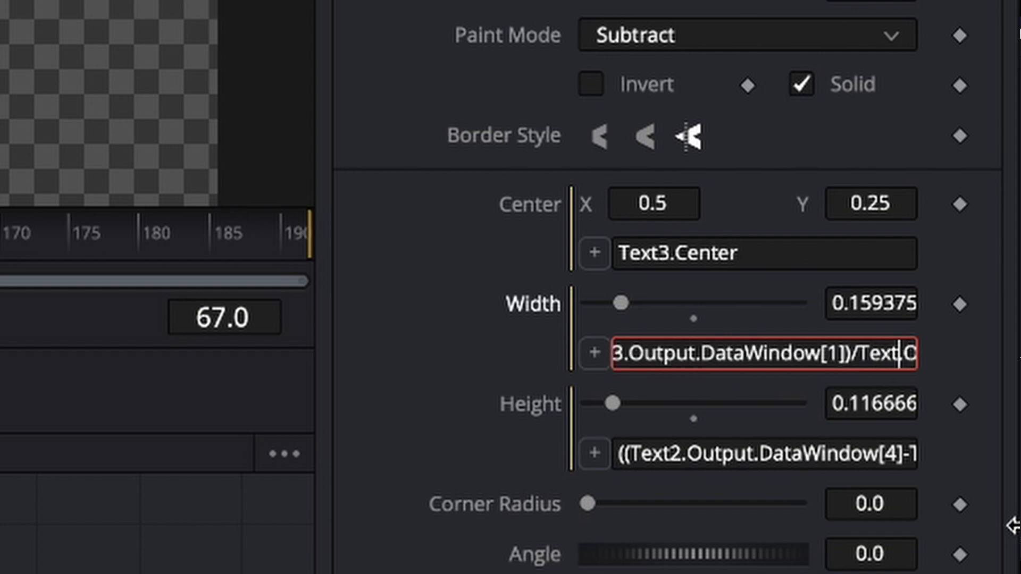
text(3)
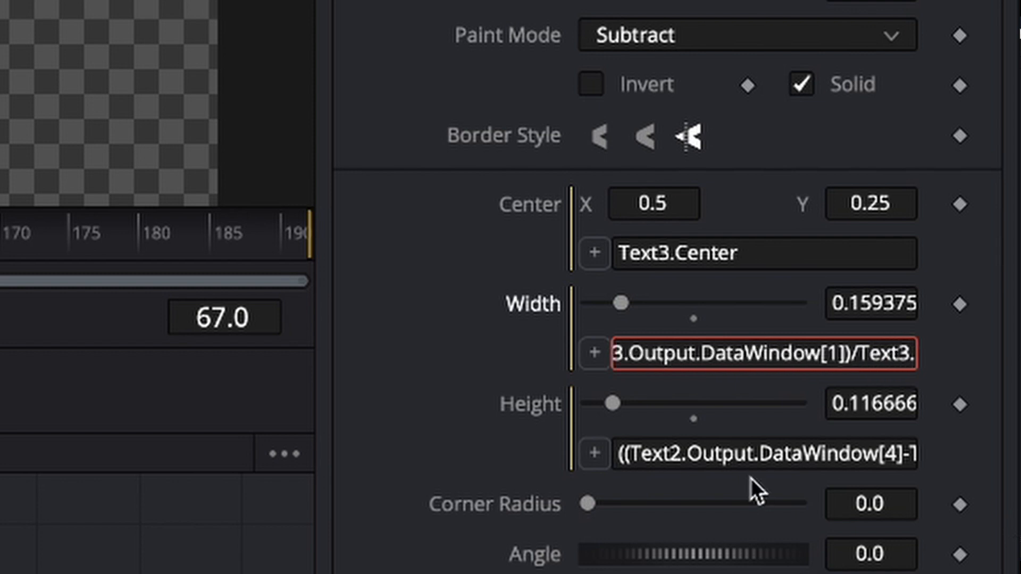
Replace all three Text2 references with Text3 in the duplicated rectangle mask's Height expression.
click(685, 456)
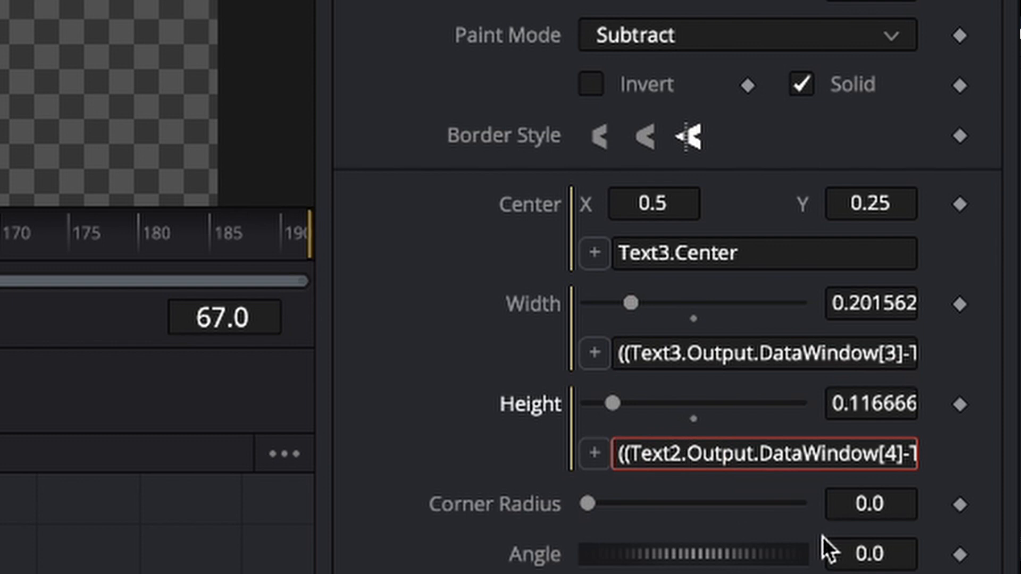
key(BackSpace)
text(3)
key(Right)
key(Right)
key(Right)
key(Right)
key(Right)
key(Right)
key(Right)
key(Right)
key(Right)
key(Right)
key(Right)
key(Right)
key(Right)
key(Right)
key(Right)
key(Right)
key(Right)
key(Right)
key(Right)
key(Right)
key(Right)
key(Right)
key(Right)
key(Right)
key(Right)
key(Right)
key(Right)
key(Right)
key(Right)
key(Right)
key(Right)
key(Right)
key(Right)
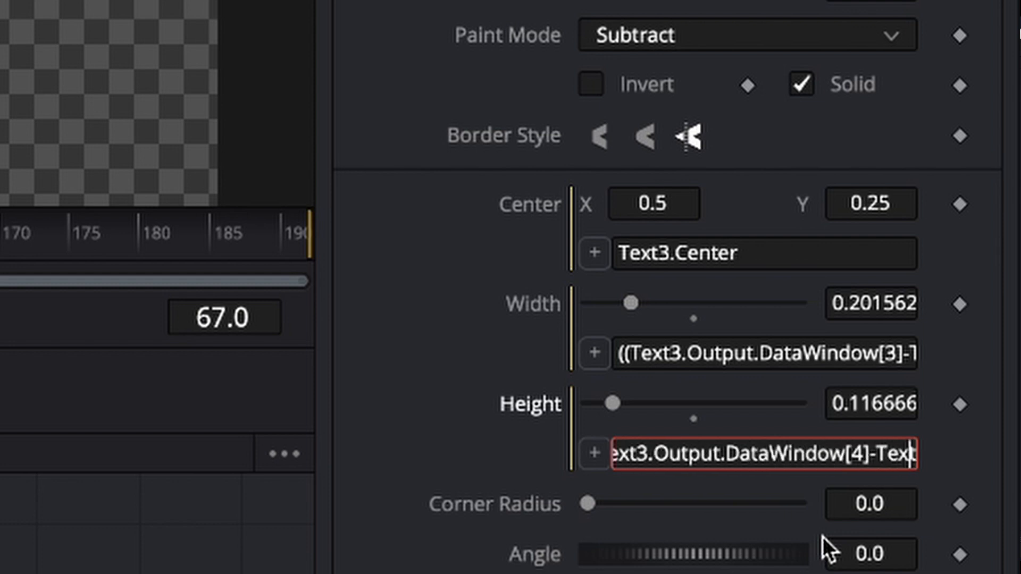
key(Left)
key(Left)
key(Left)
key(Left)
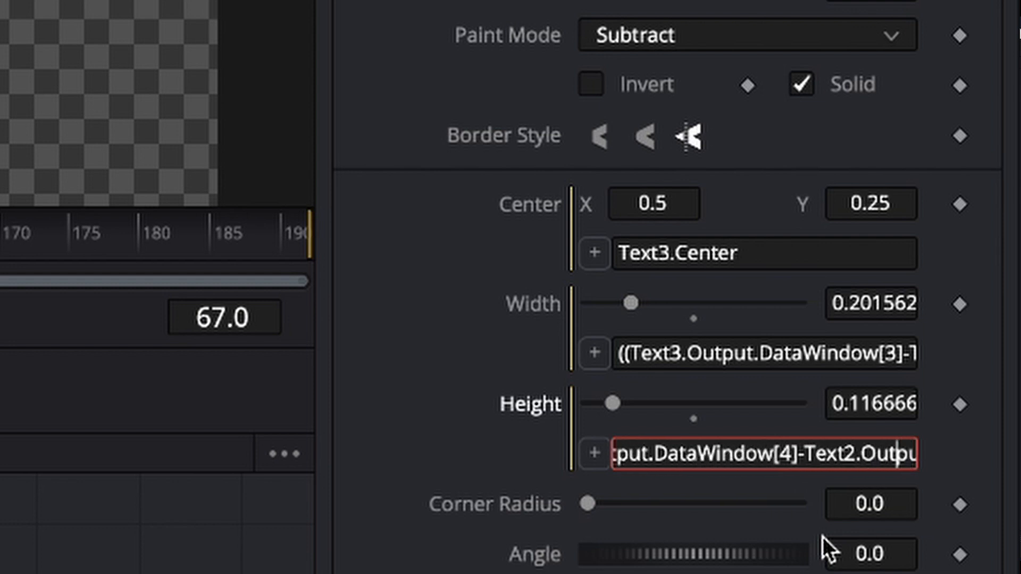
key(BackSpace)
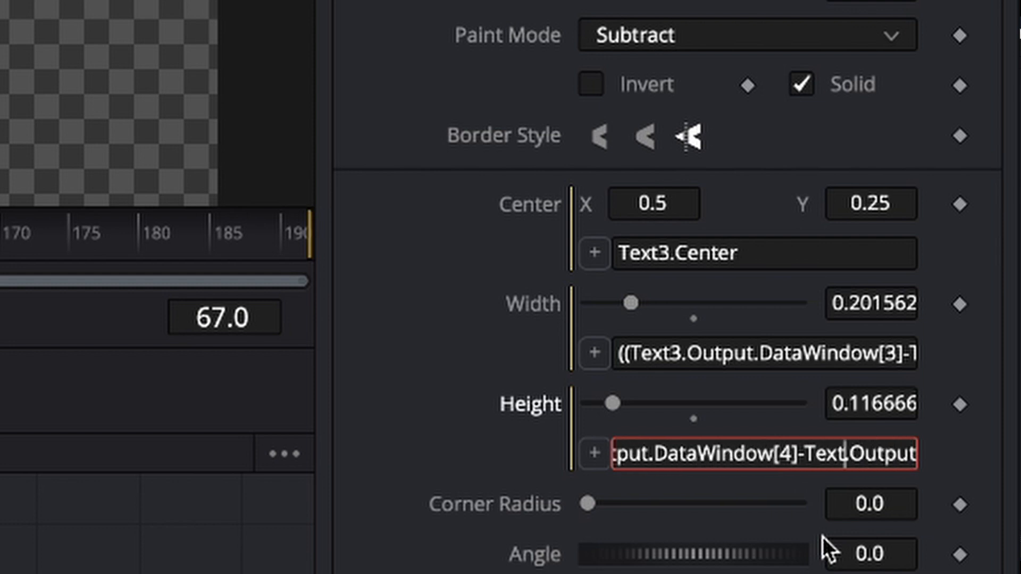
text(3)
key(Right)
key(Right)
key(Right)
key(Right)
key(Right)
key(Right)
key(Right)
key(Right)
key(Right)
key(Right)
key(Right)
key(Right)
key(Right)
key(Right)
key(Right)
key(Right)
key(Right)
key(Right)
key(Right)
key(Right)
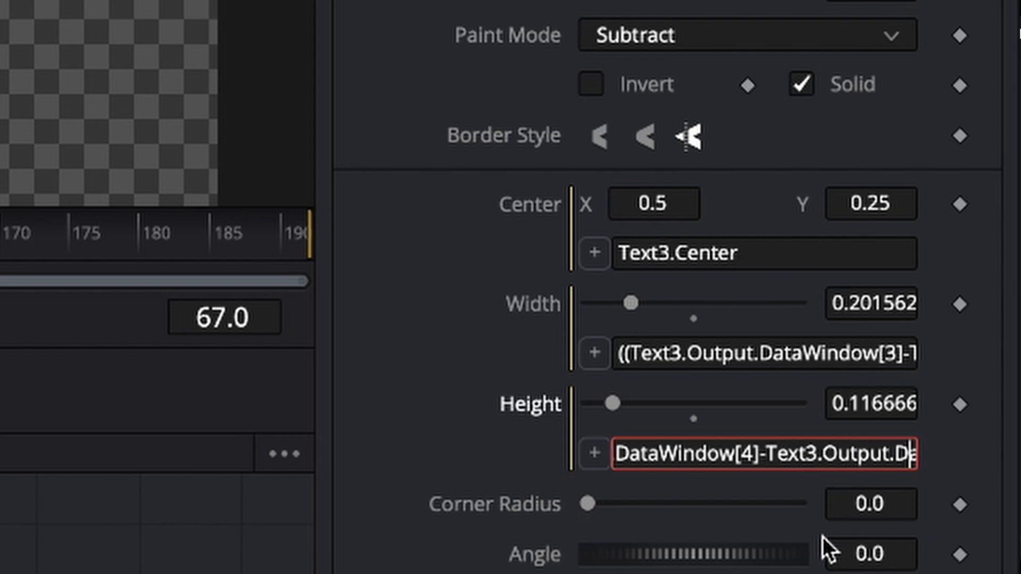
key(Right)
key(Right)
key(Right)
key(Right)
key(Right)
key(Right)
key(Right)
key(Right)
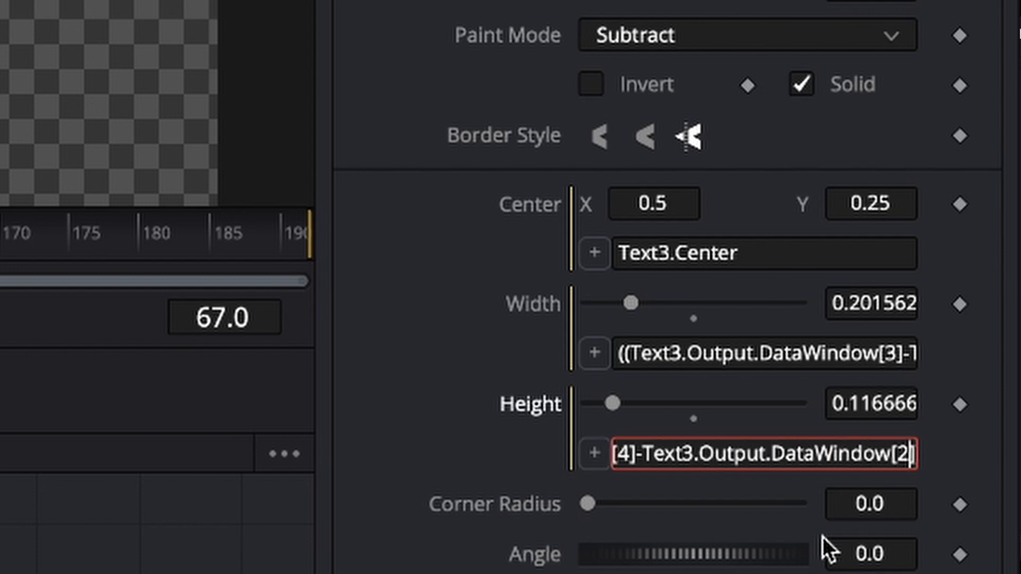
key(Right)
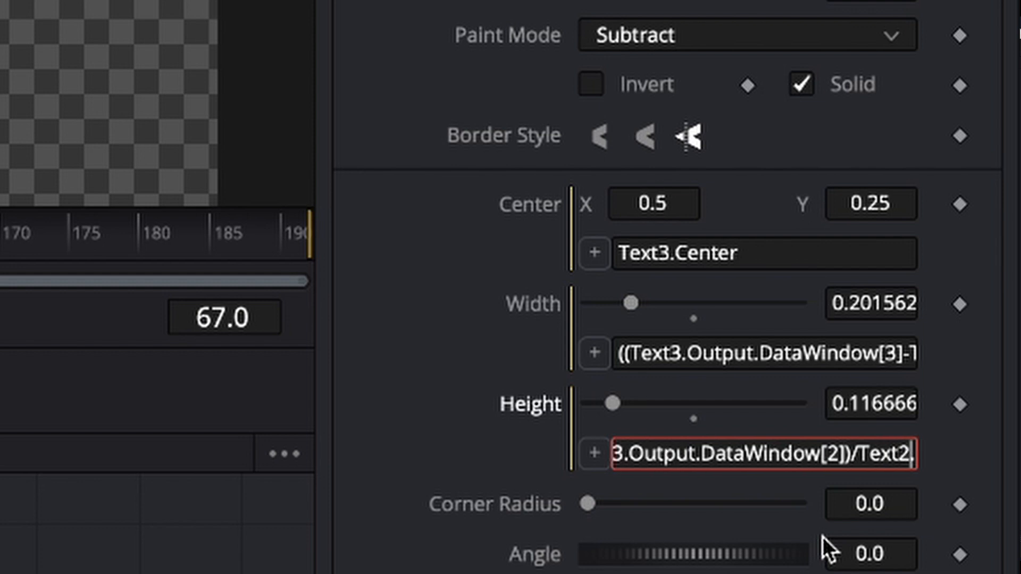
key(BackSpace)
text(3)
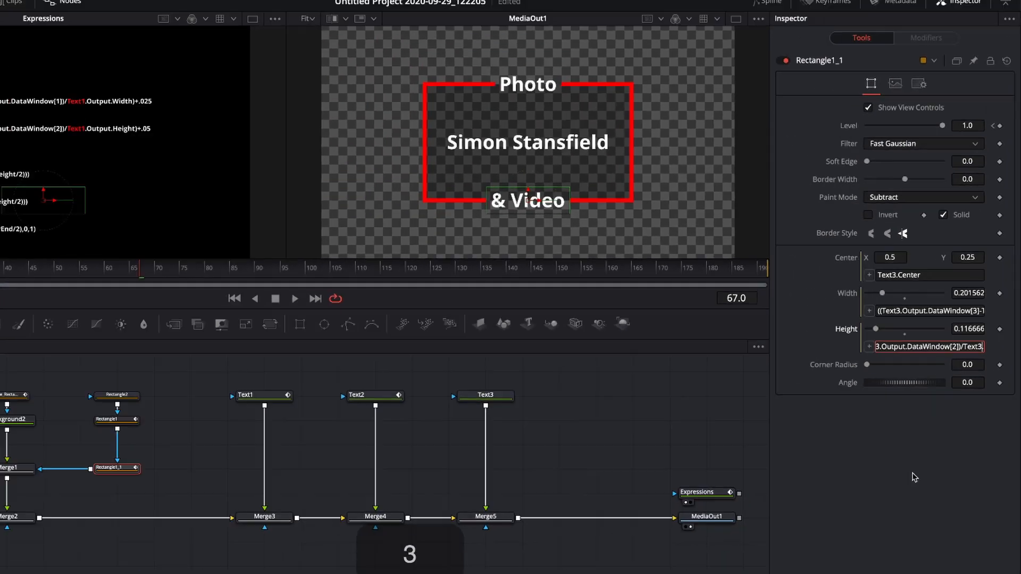
click(927, 445)
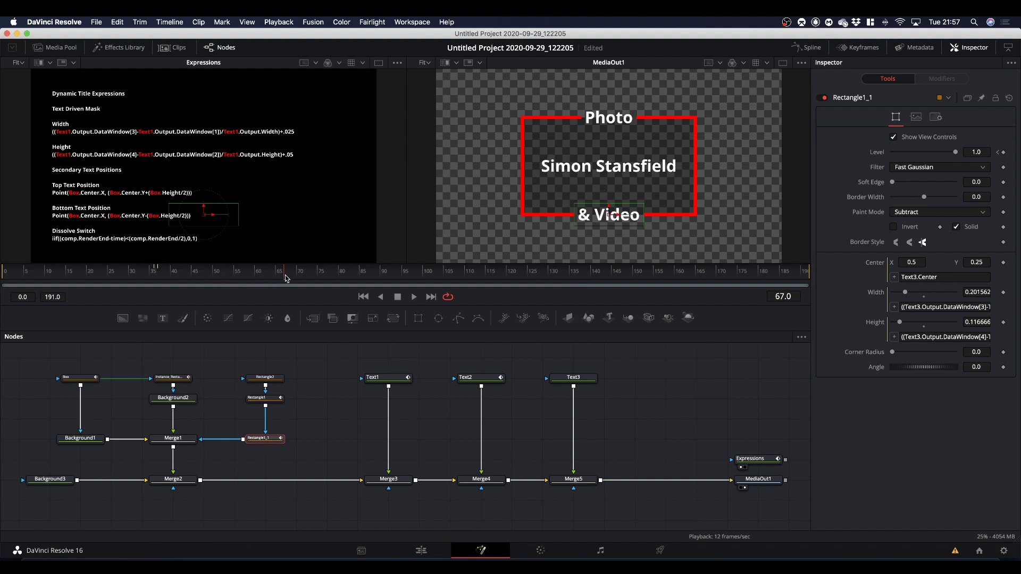
Add a Calculation modifier to the Size of the bottom text, Text3, and set its operator to Multiply.
drag(285, 278, 236, 289)
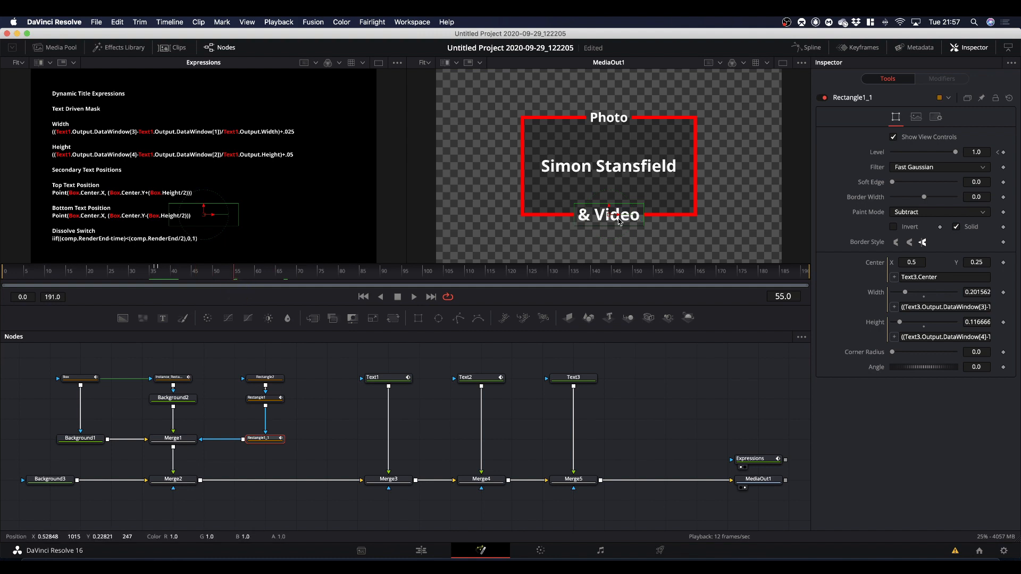
click(574, 379)
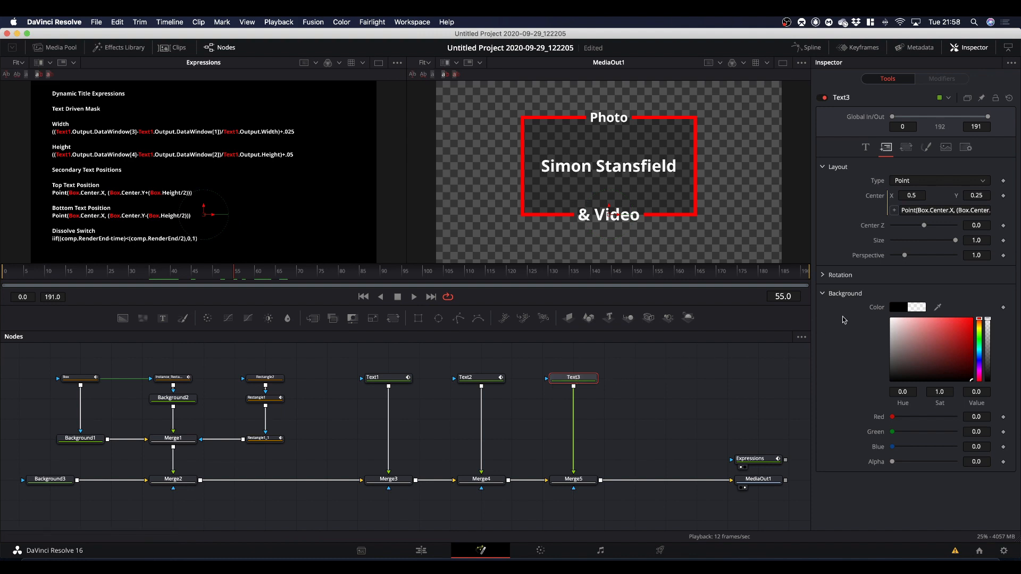
click(865, 147)
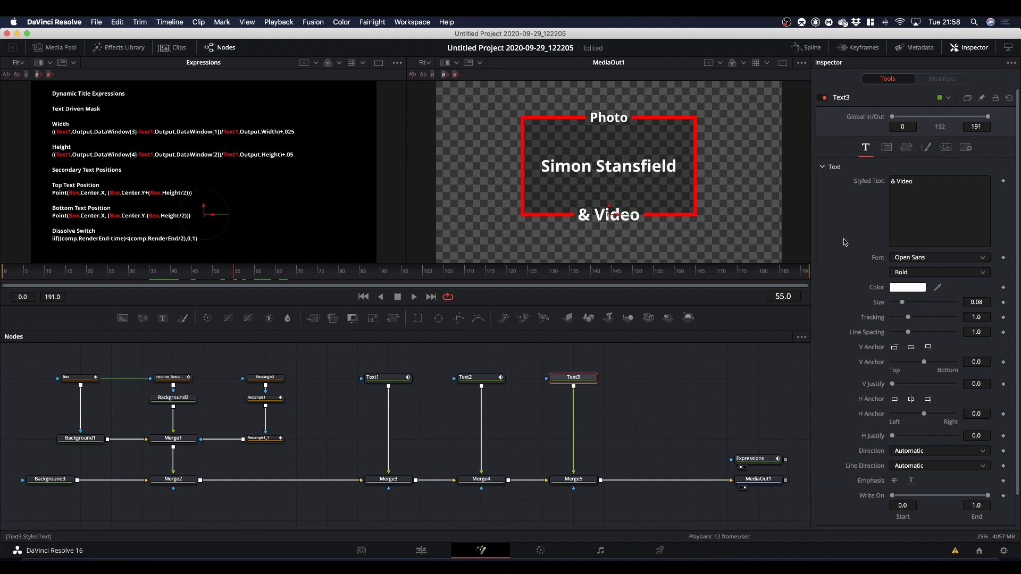
right_click(881, 306)
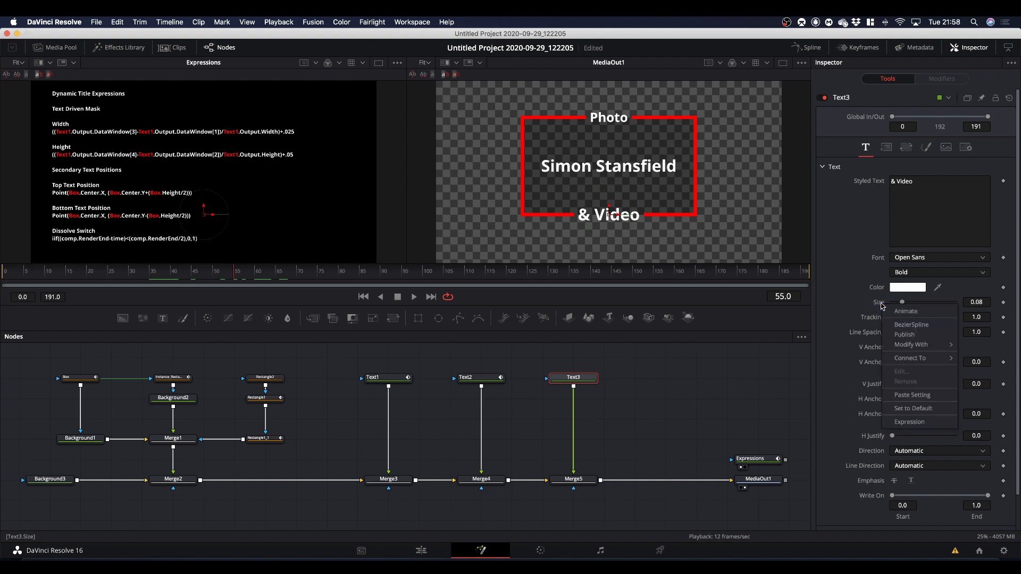
mouse_move(895, 345)
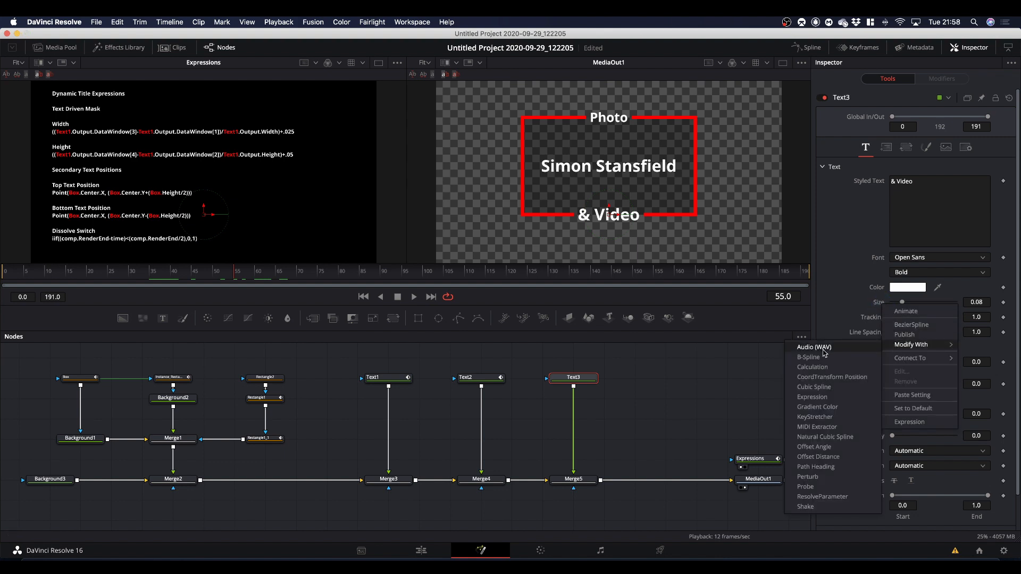
click(823, 369)
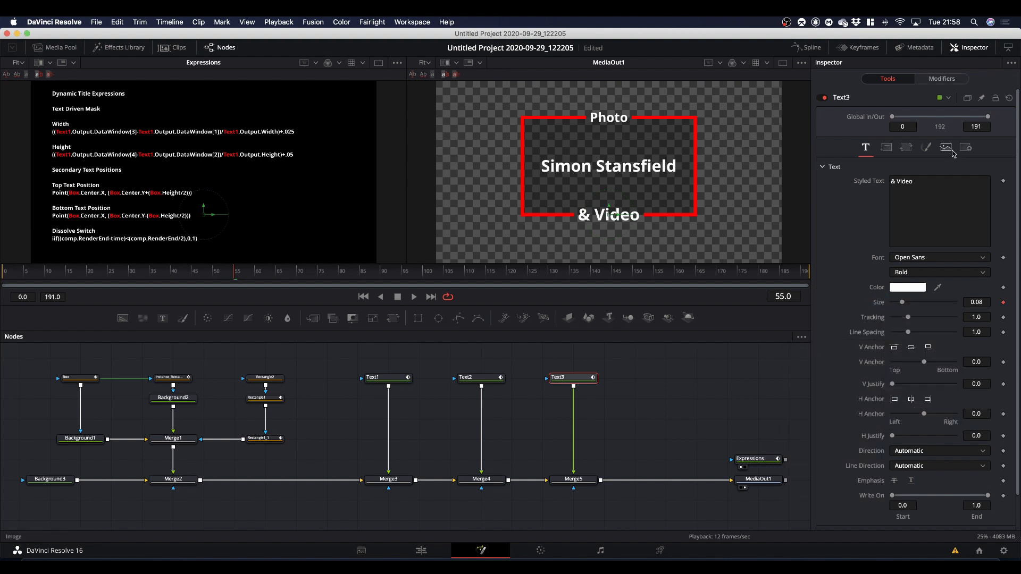
click(946, 79)
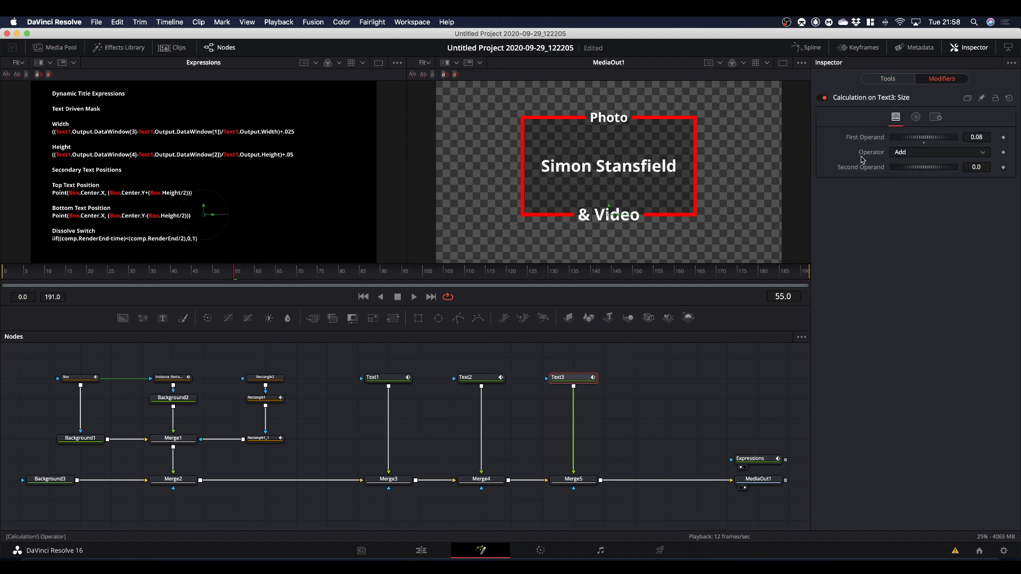
click(905, 154)
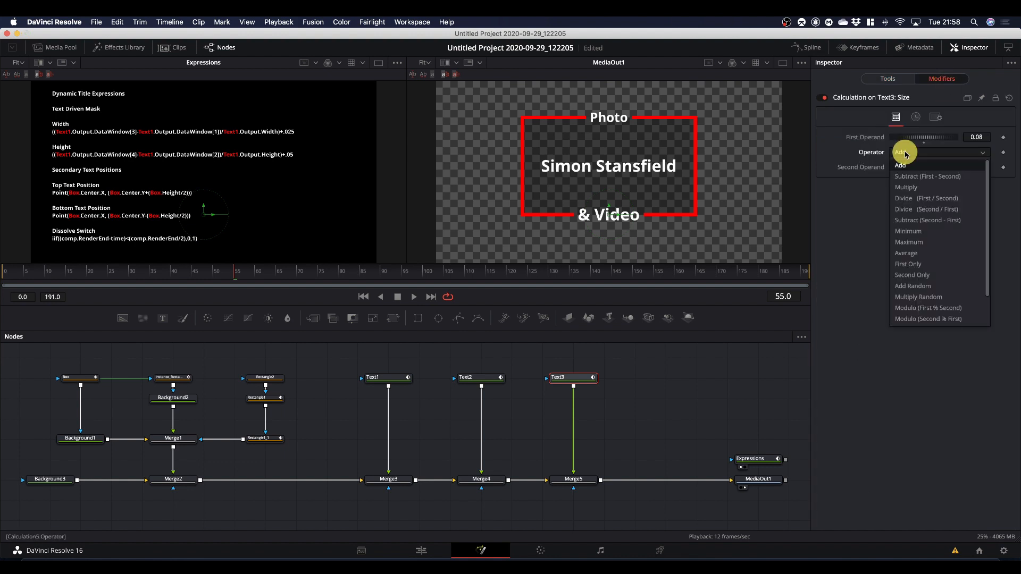
click(899, 188)
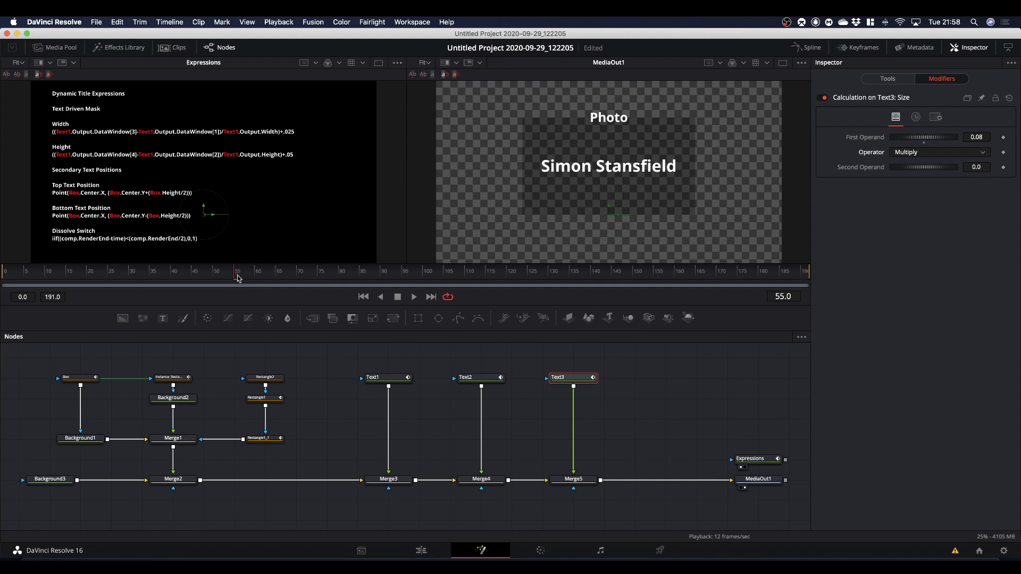
Keyframe the Second Operand of Text3's Size calculation at 0.0 on frame 36 and 1.0 on frame 60.
drag(237, 279, 155, 288)
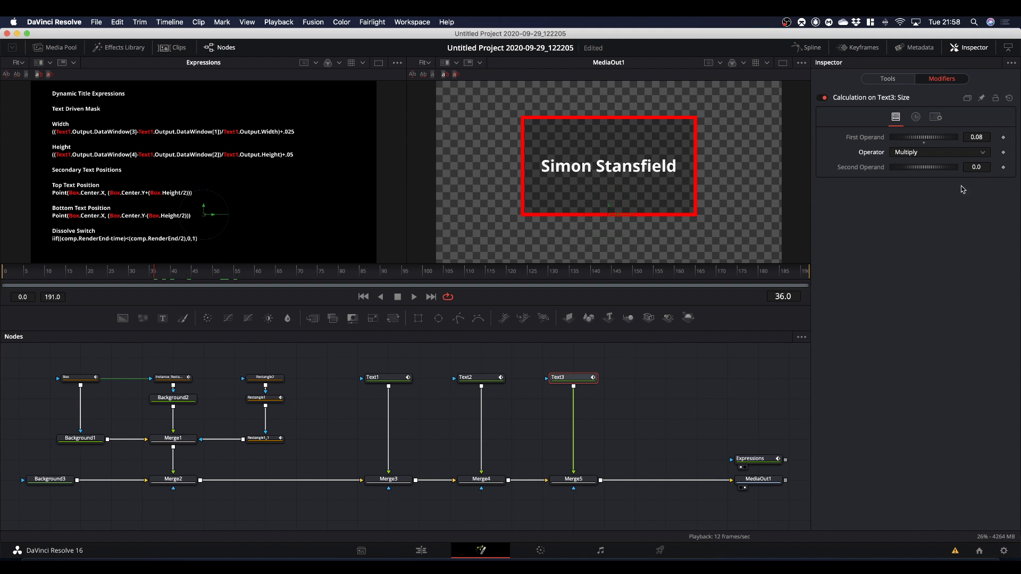
click(1003, 167)
drag(153, 278, 256, 289)
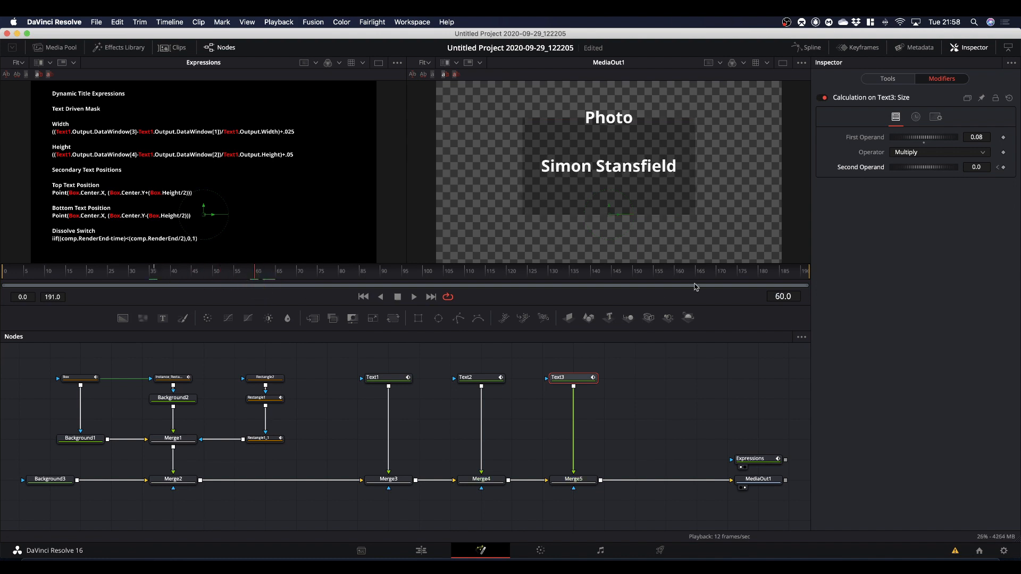
click(975, 167)
text(1)
key(Return)
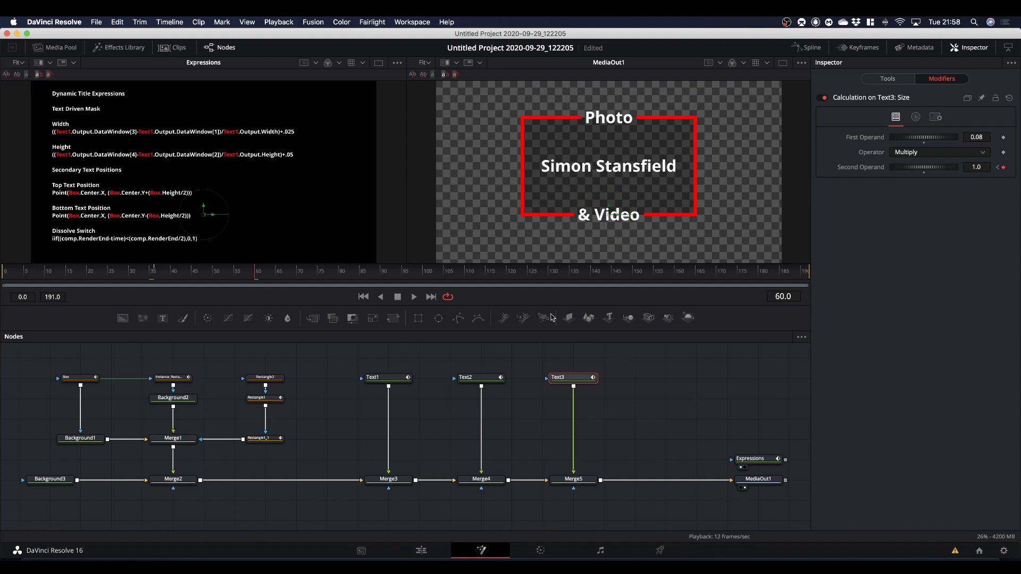
Play and scrub through the title animation to review the border and all three texts.
drag(256, 278, 22, 278)
key(space)
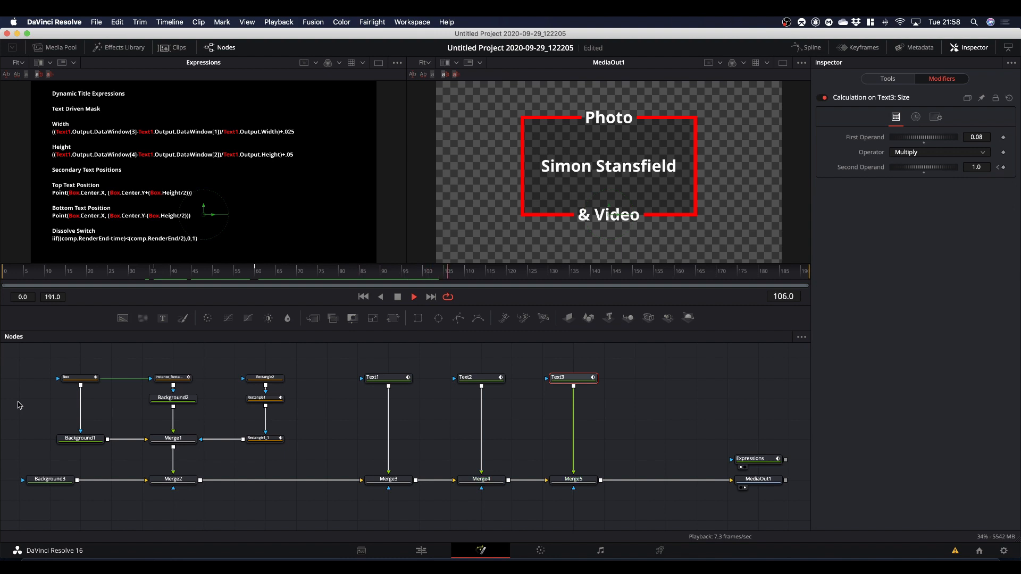
key(space)
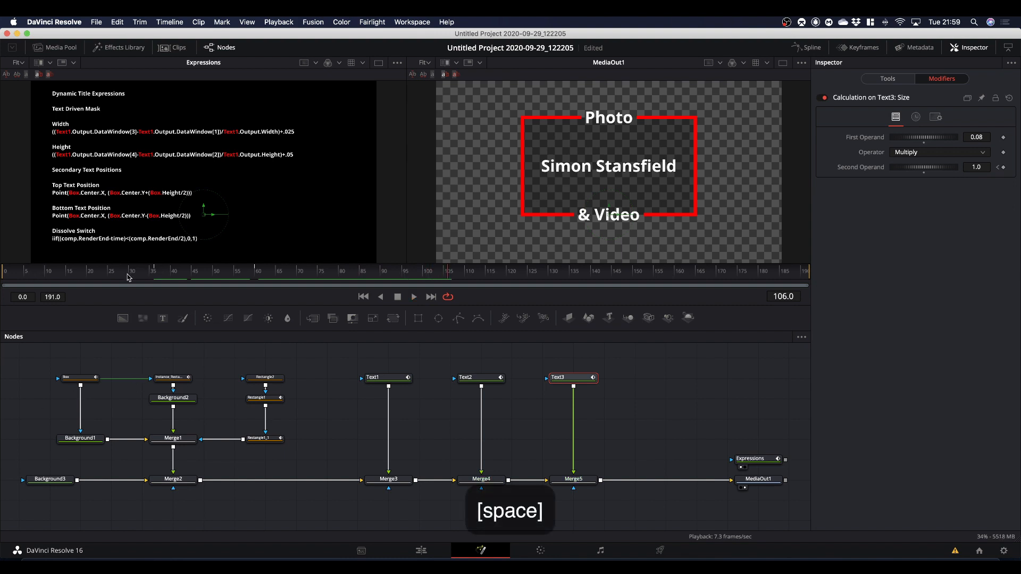
drag(452, 273, 291, 328)
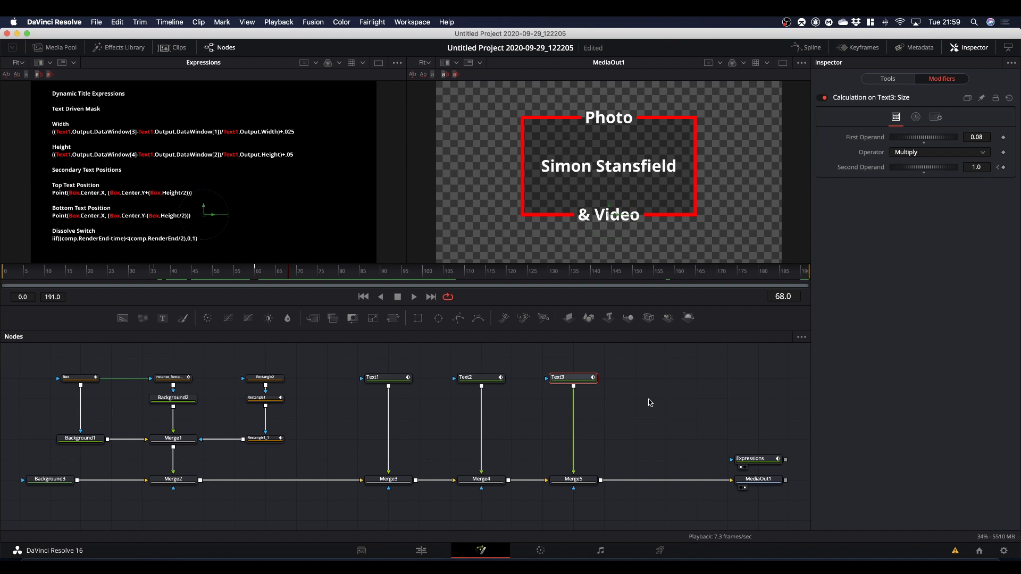
Add the "responsive" template with its TimeSpeed and Dissolve nodes beside MediaOut1, and close the effects library.
click(113, 52)
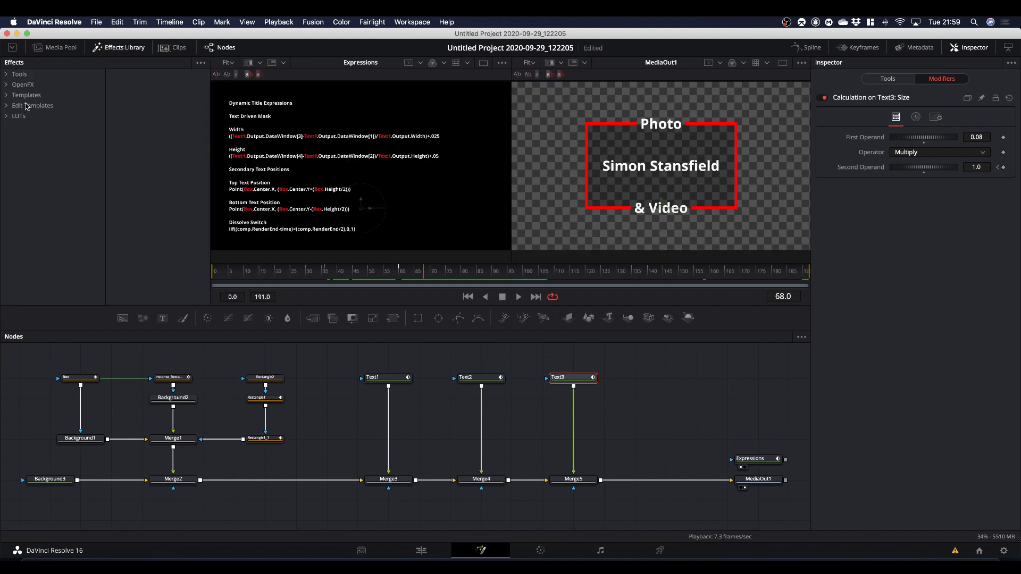
click(25, 98)
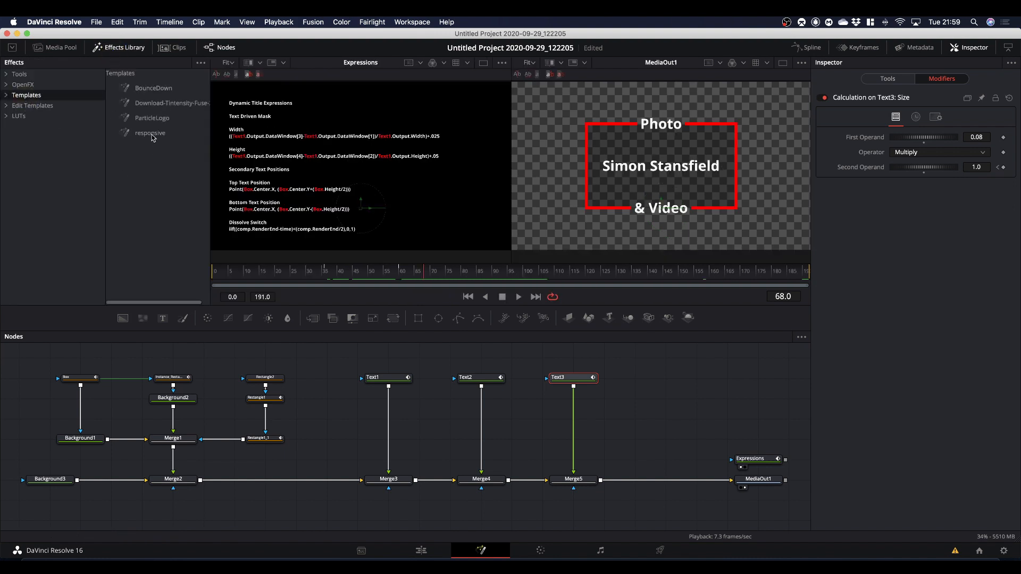
drag(152, 136, 678, 418)
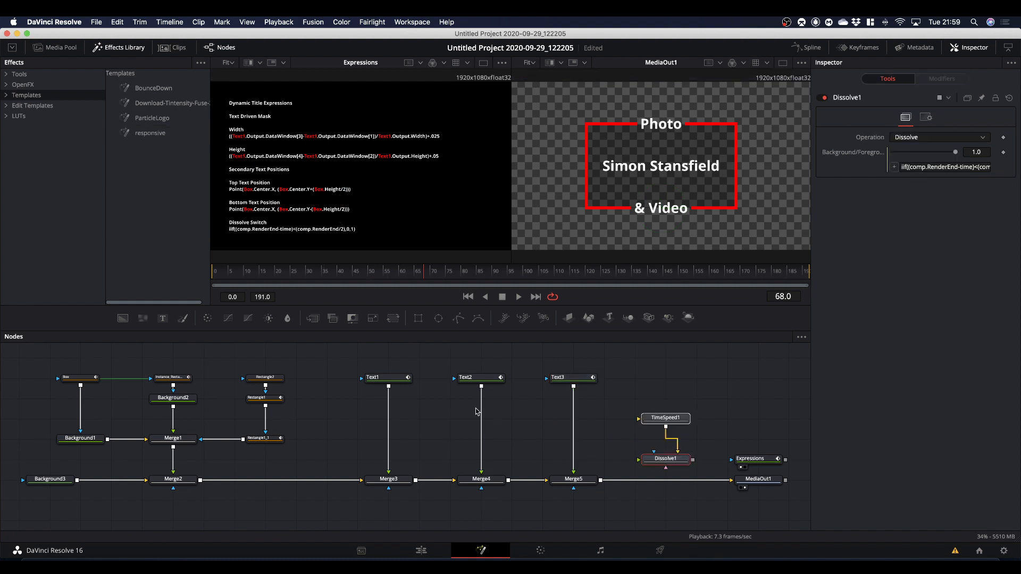
click(114, 47)
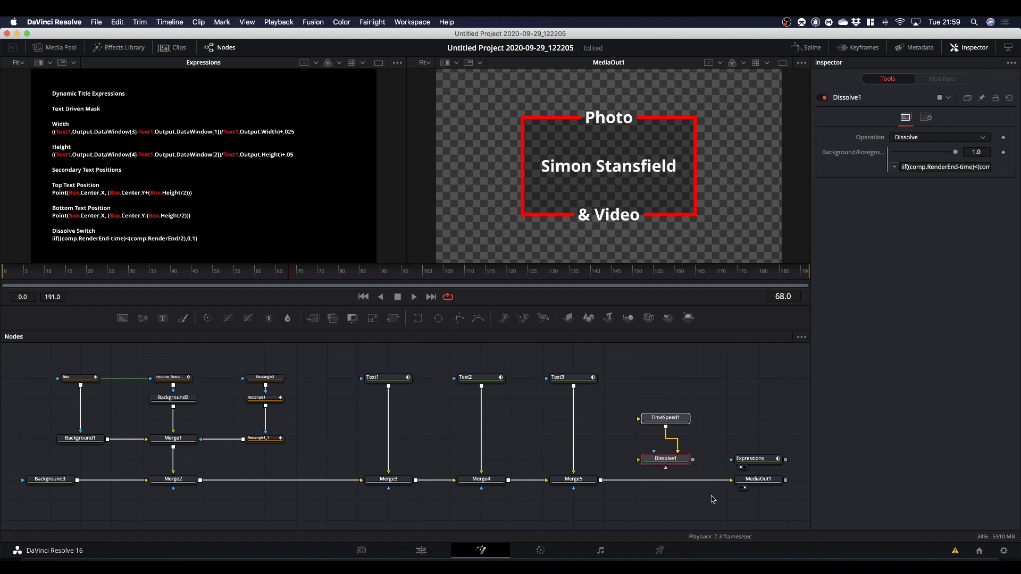
Feed Merge5 into TimeSpeed1 and Dissolve1, connect Dissolve1 to MediaOut1, and align Dissolve1 with the main node row.
drag(724, 480, 639, 418)
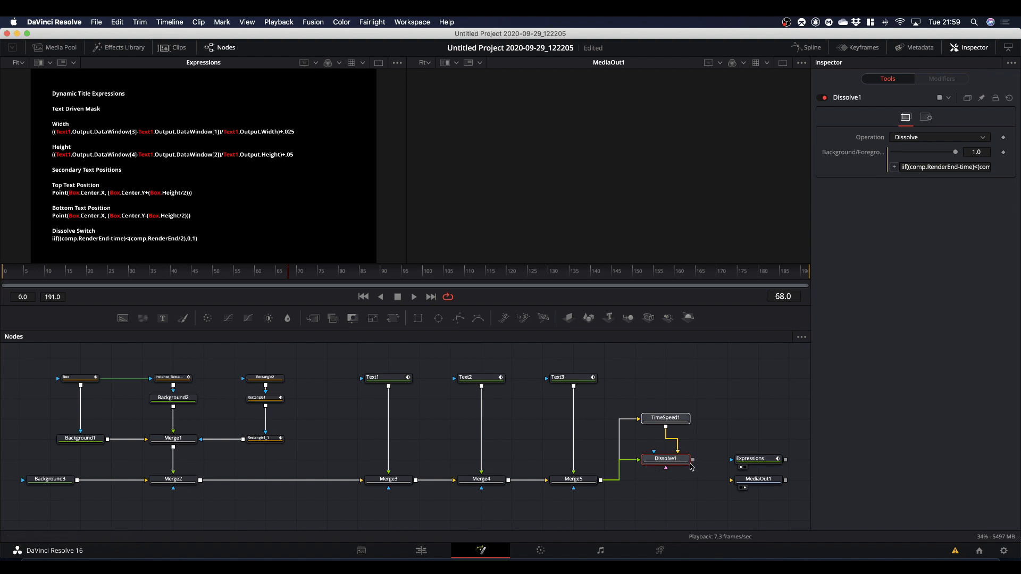
drag(693, 461, 737, 483)
drag(665, 448, 675, 479)
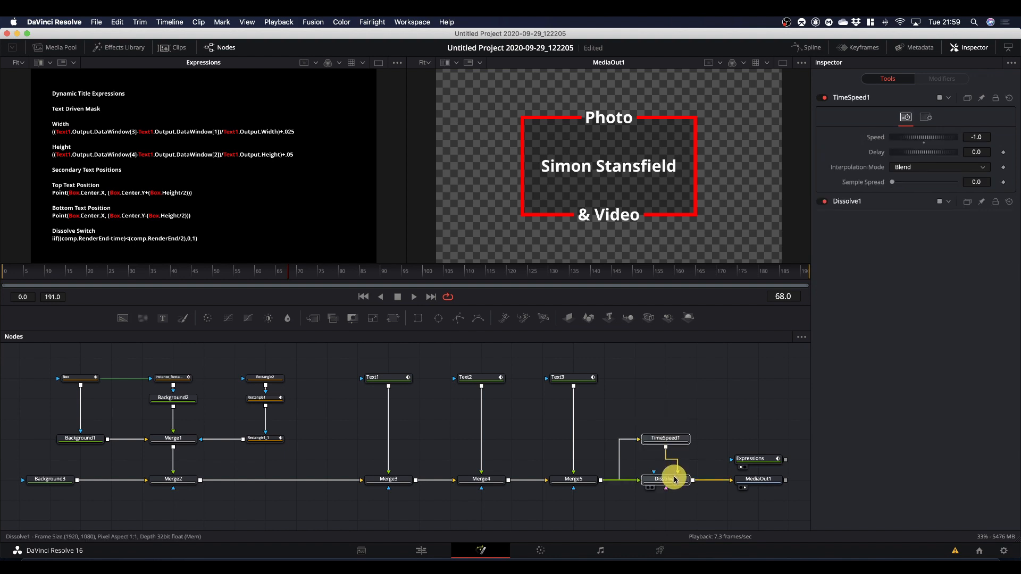
Examine how Dissolve1's Background/Foreground value switches around the middle of the composition.
click(674, 479)
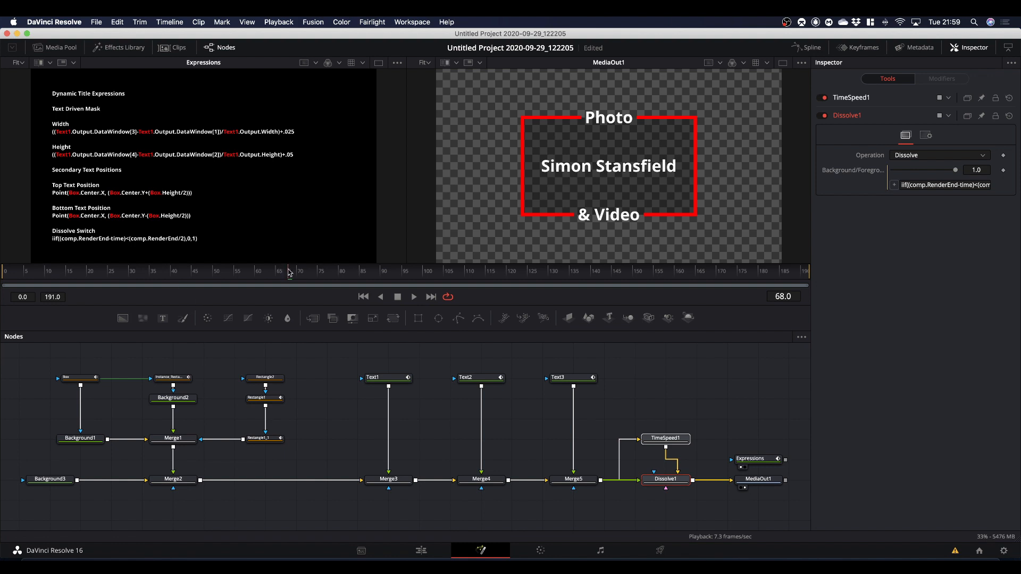
drag(290, 274, 411, 295)
drag(409, 276, 384, 276)
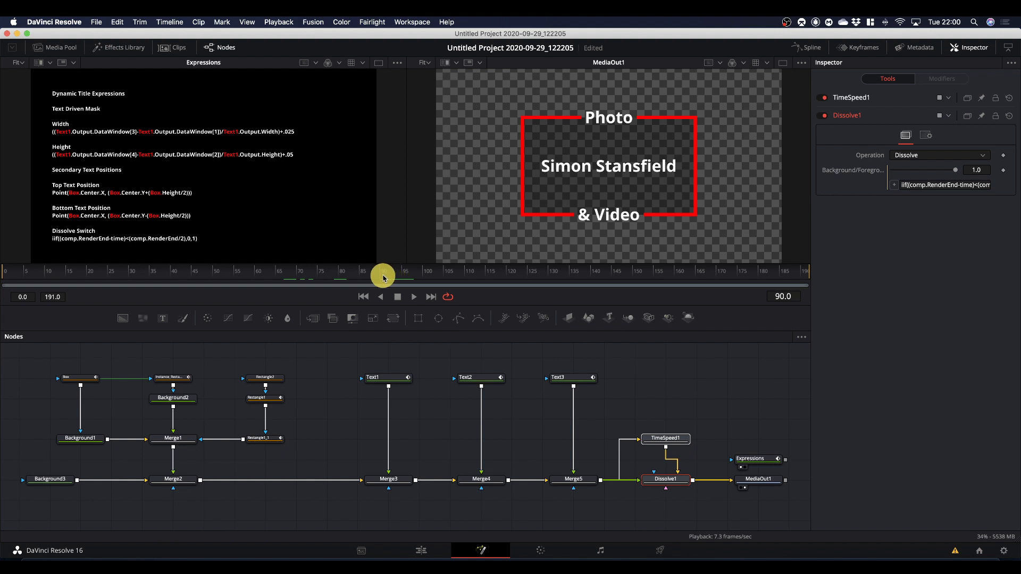
drag(383, 276, 383, 277)
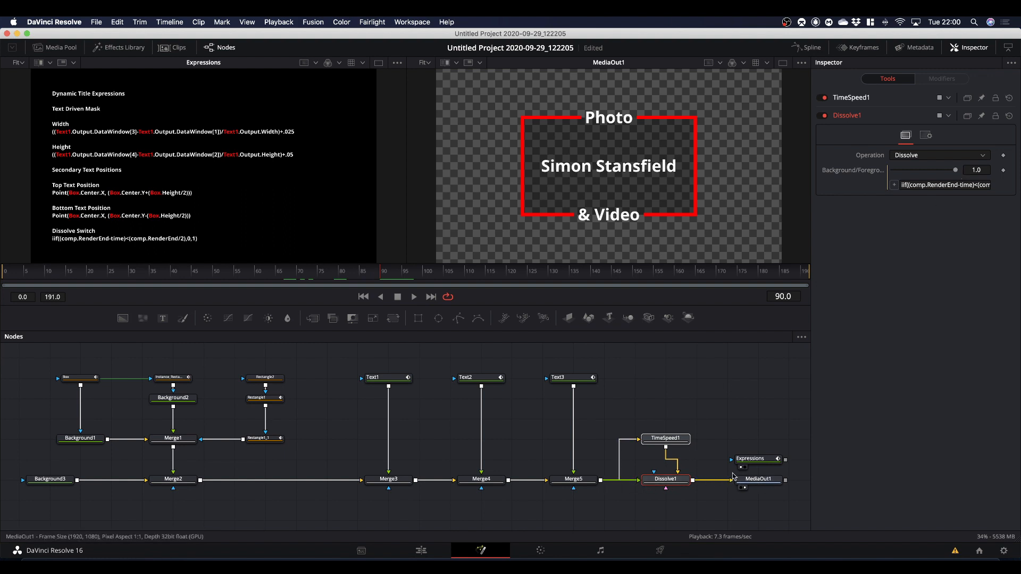
drag(383, 274, 416, 281)
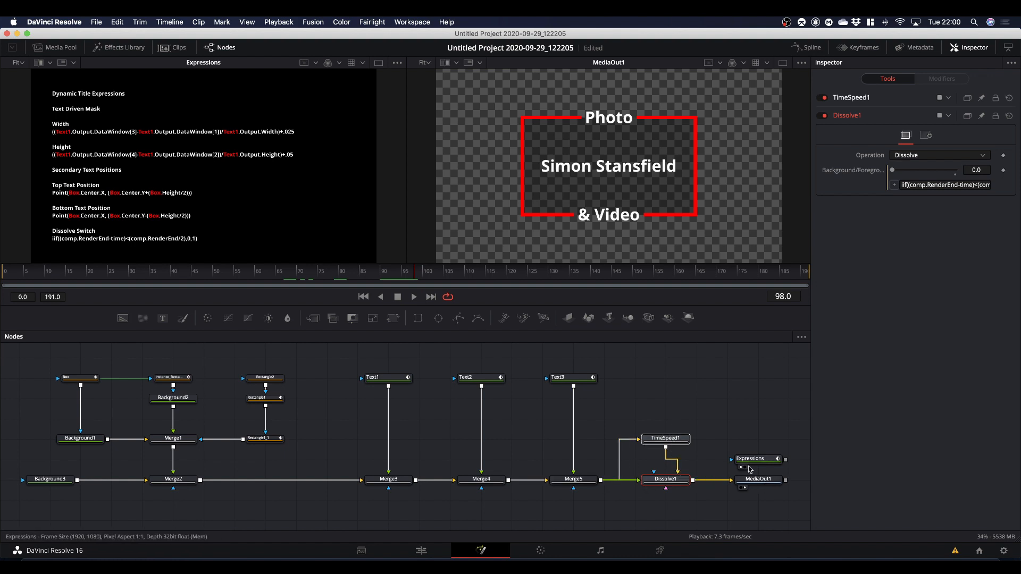
Save the project, and check TimeSpeed1's settings and the reversed animation in the second half of the composition.
click(674, 438)
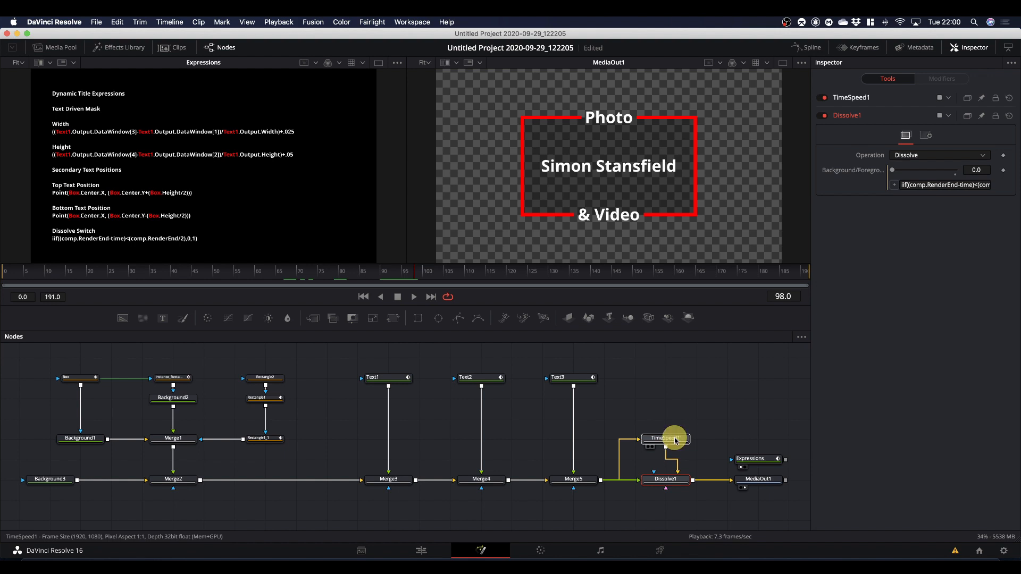
key(super+s)
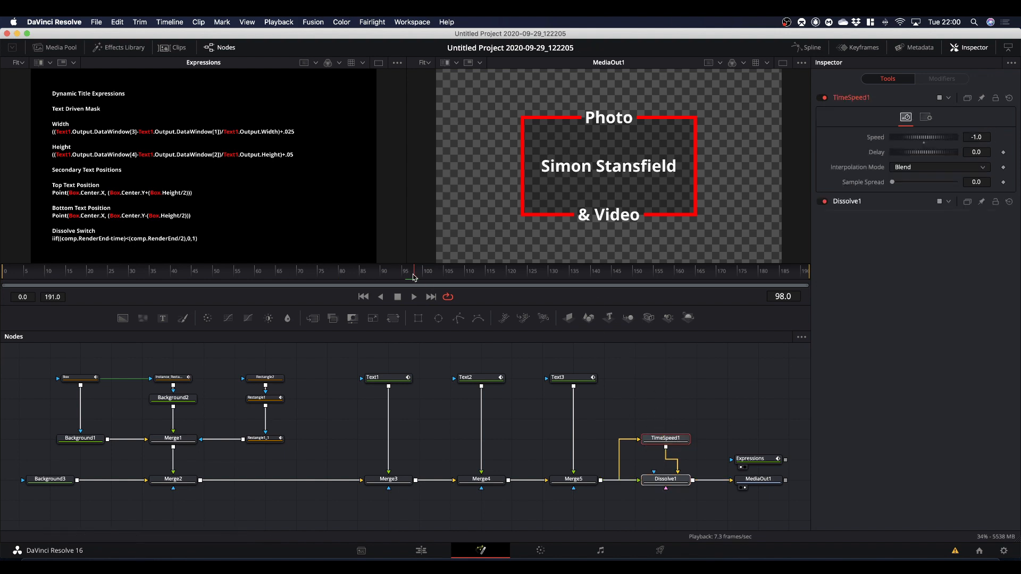
drag(414, 277, 440, 310)
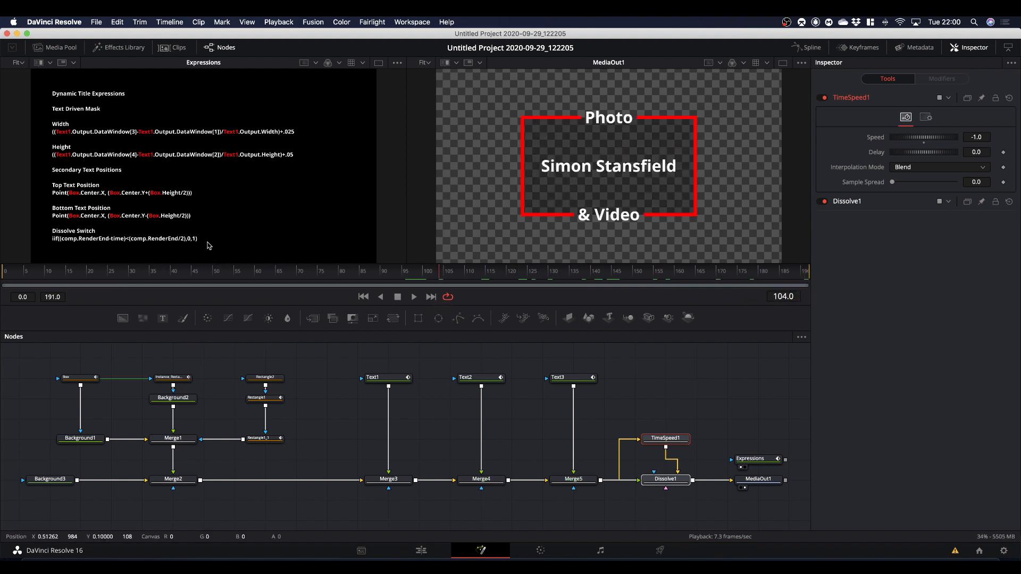
click(650, 478)
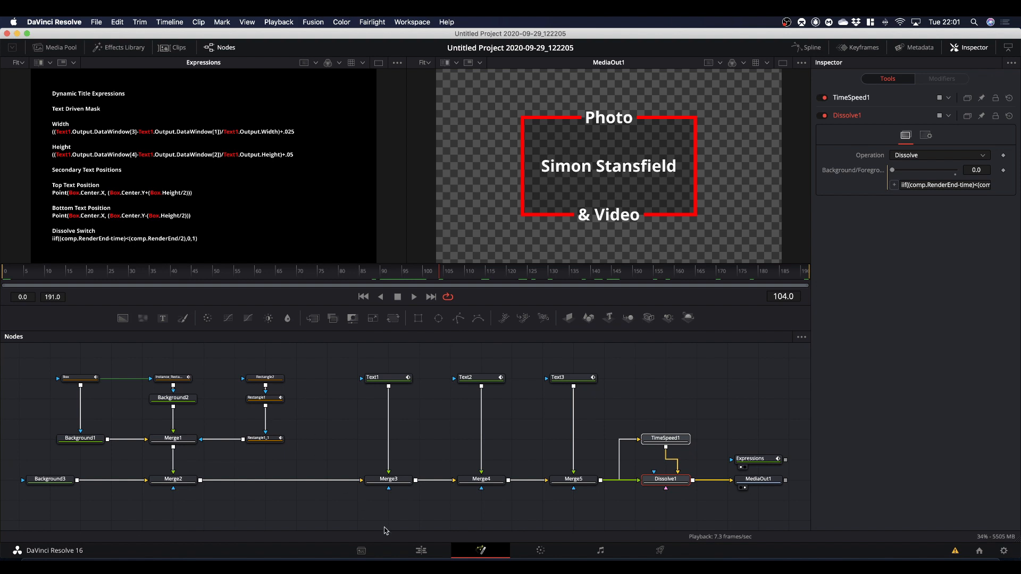
Compare the finished Dynamic Title clip with the new composition on the Edit page timeline, and return to the Fusion page.
click(421, 550)
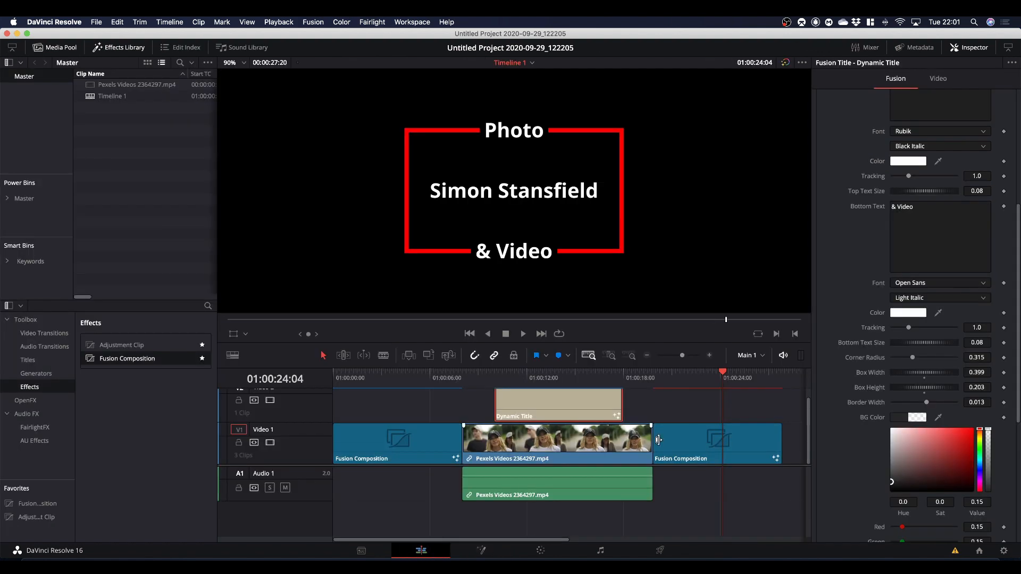
mouse_move(726, 374)
mouse_down()
mouse_move(655, 378)
mouse_move(774, 378)
mouse_move(707, 376)
mouse_up()
drag(706, 374, 554, 394)
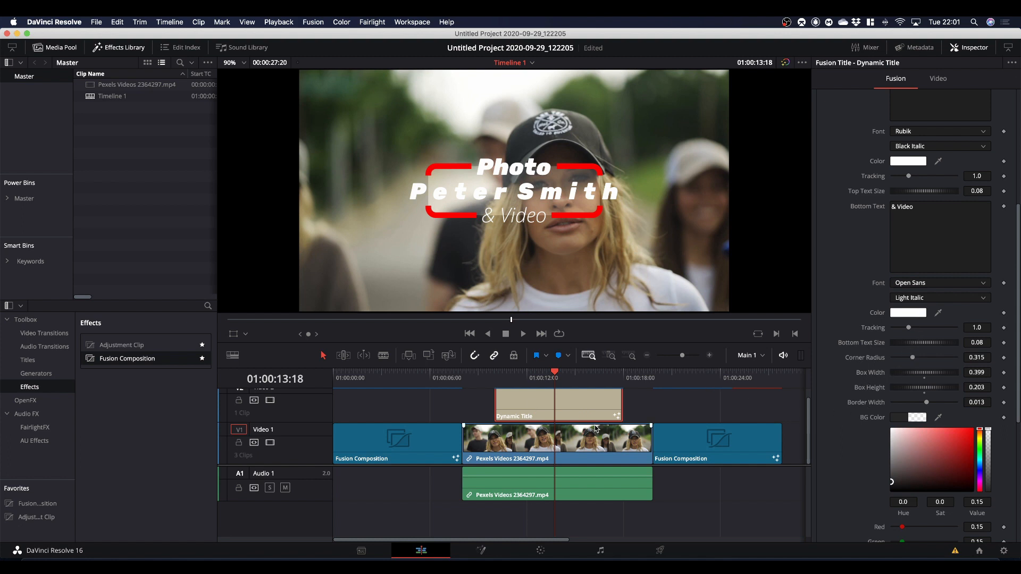
drag(553, 374, 724, 390)
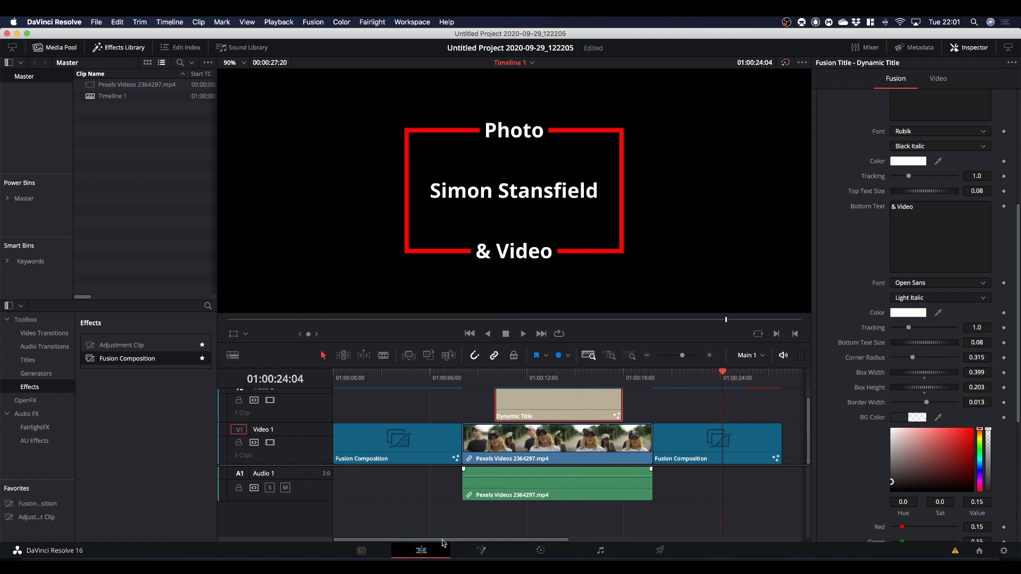
click(484, 553)
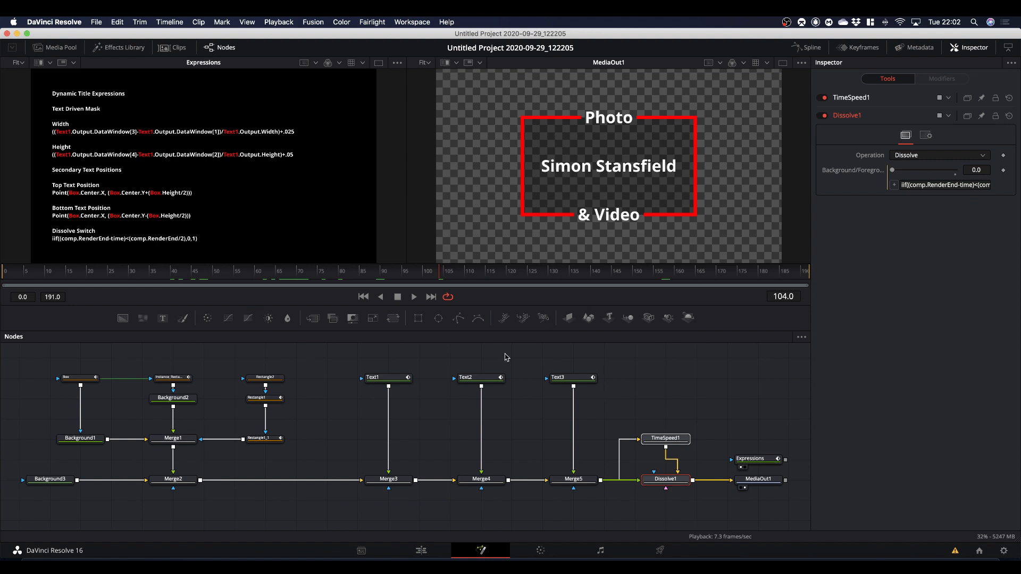
click(311, 366)
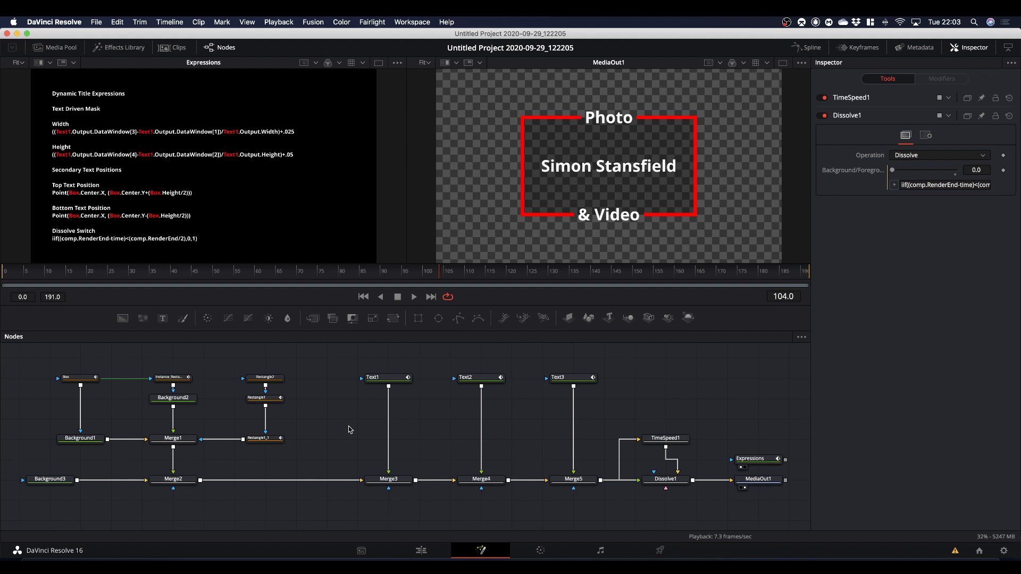
Select the nodes Text1, Text2, Text3, Box, Instance_Rectangle1, Background1 and Background2 together, in that order.
click(380, 381)
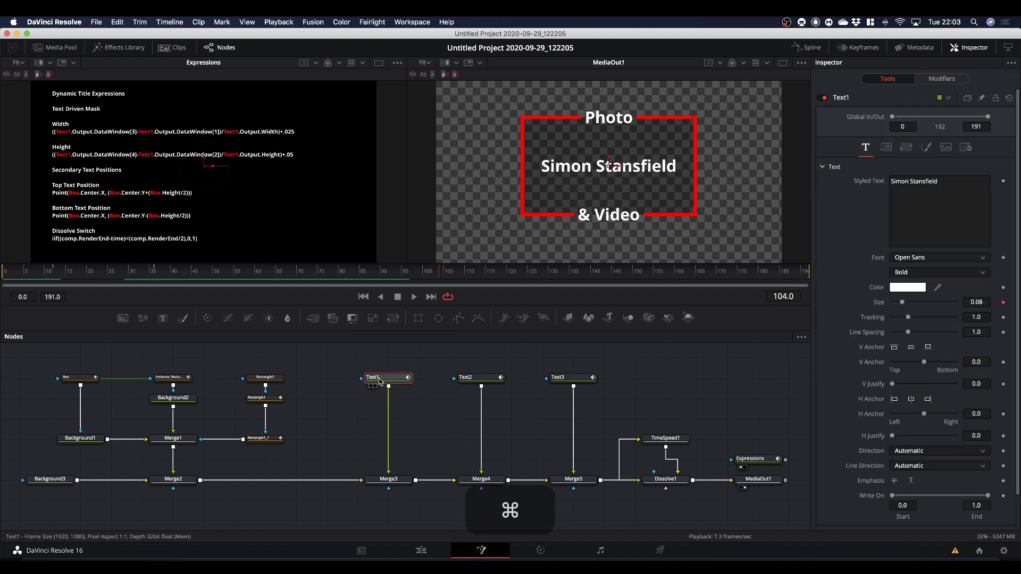
super+click(485, 381)
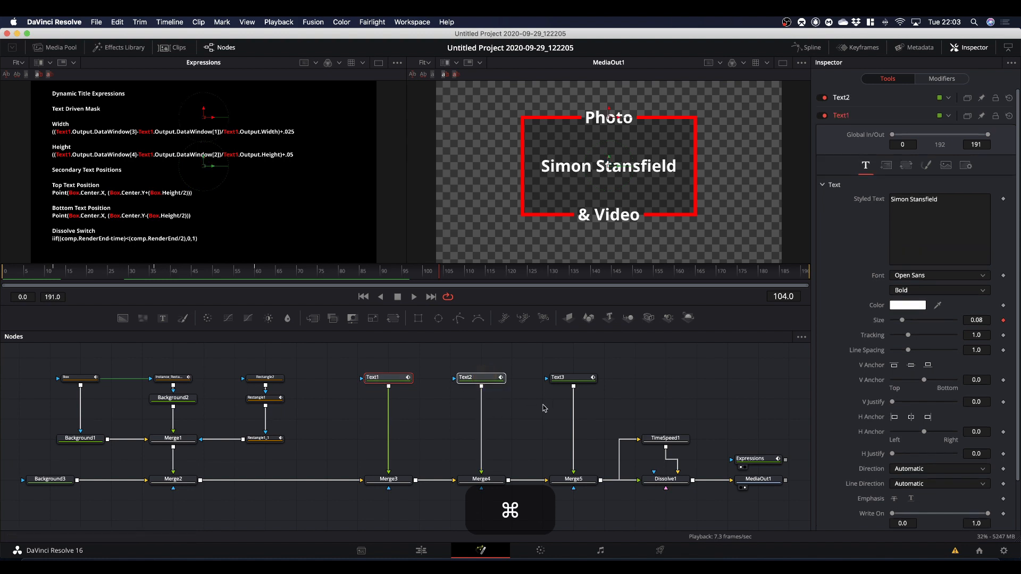
super+click(571, 381)
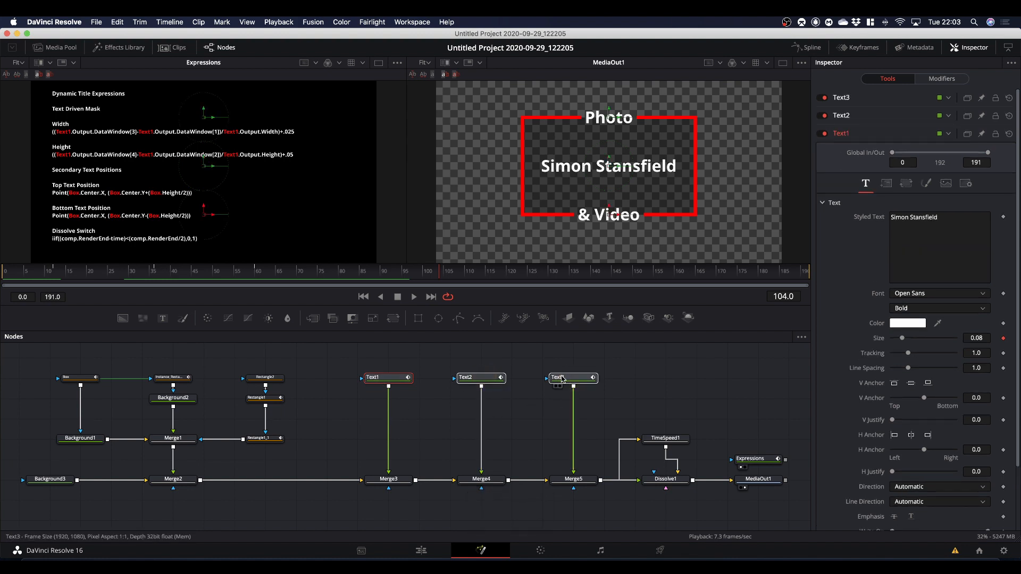
click(79, 379)
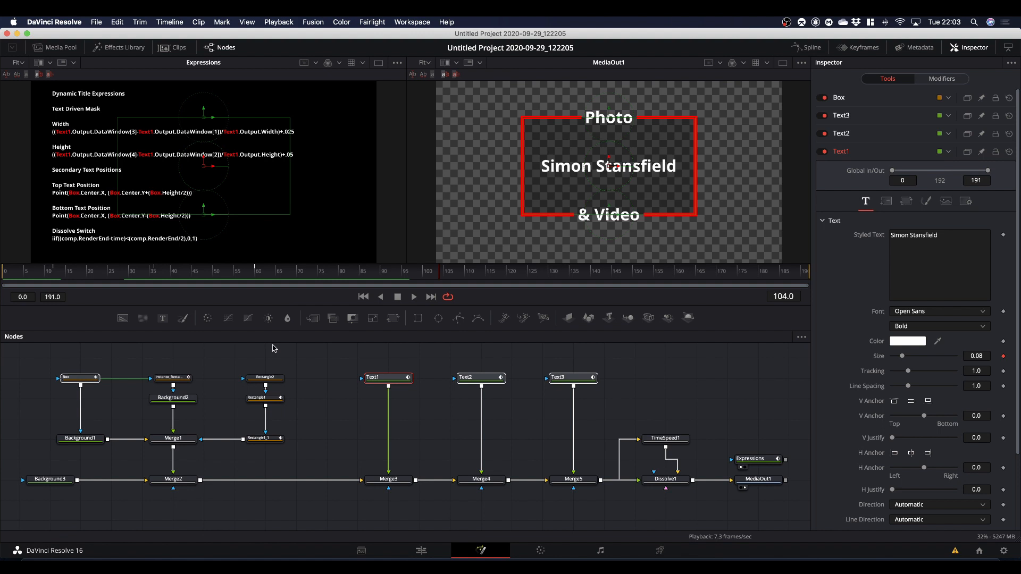
click(179, 379)
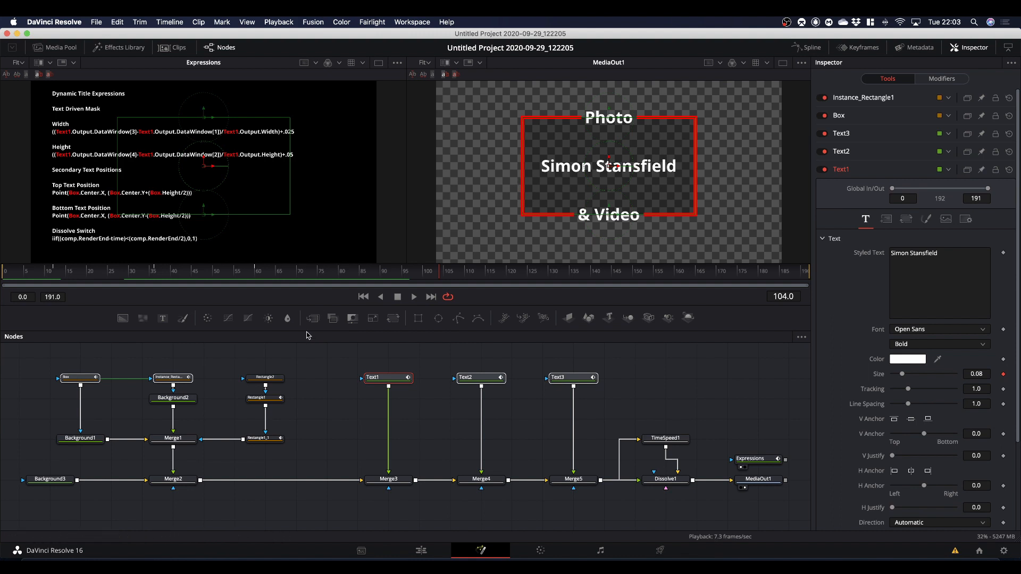
super+click(76, 439)
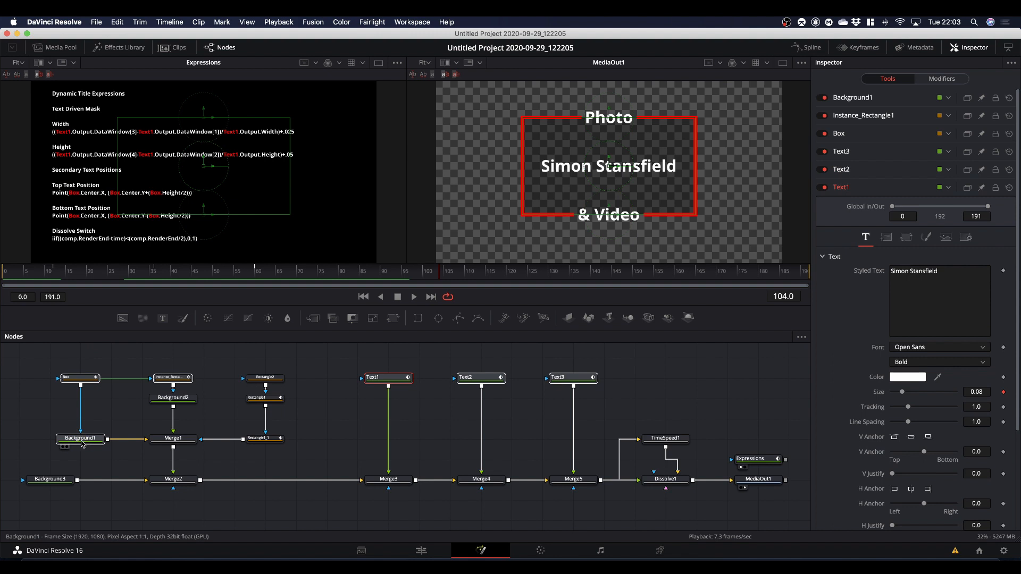
super+click(179, 403)
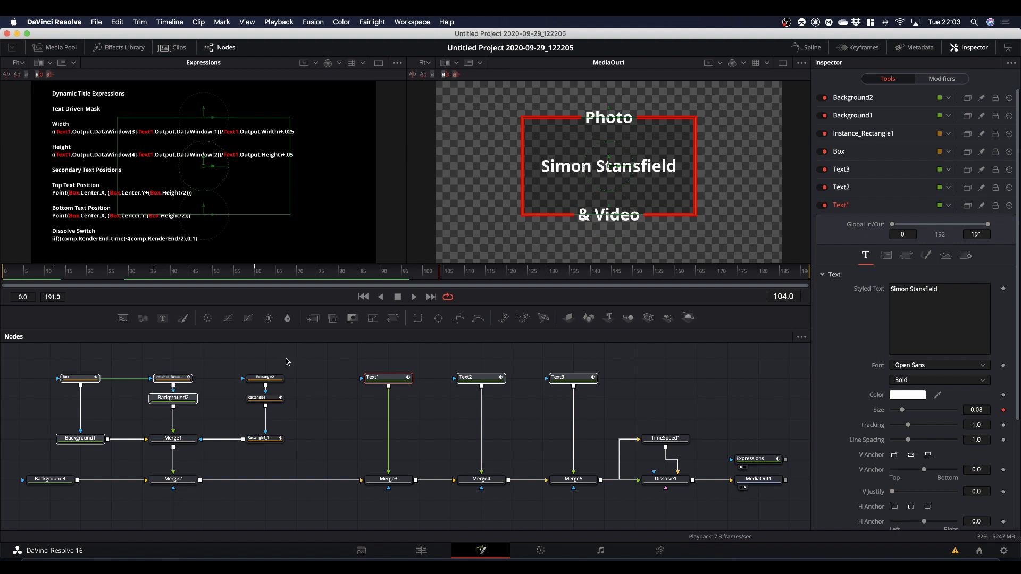
Add the remaining rectangles, merges, Background3, Dissolve1, MediaOut1 and TimeSpeed1 to the node selection, leaving out Expressions.
drag(285, 358, 267, 444)
drag(151, 504, 196, 437)
super+click(59, 478)
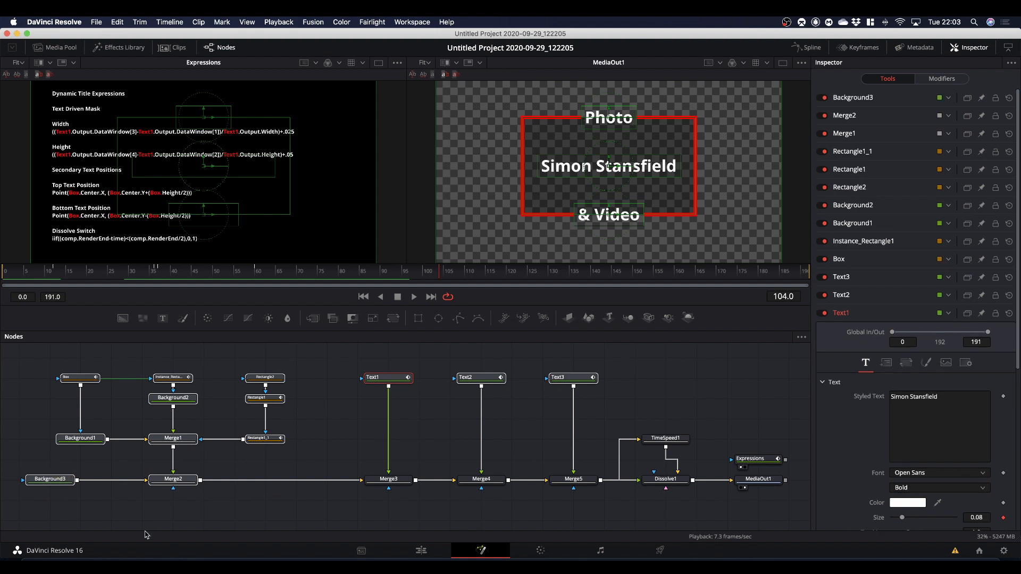
drag(374, 511, 779, 472)
super+click(666, 438)
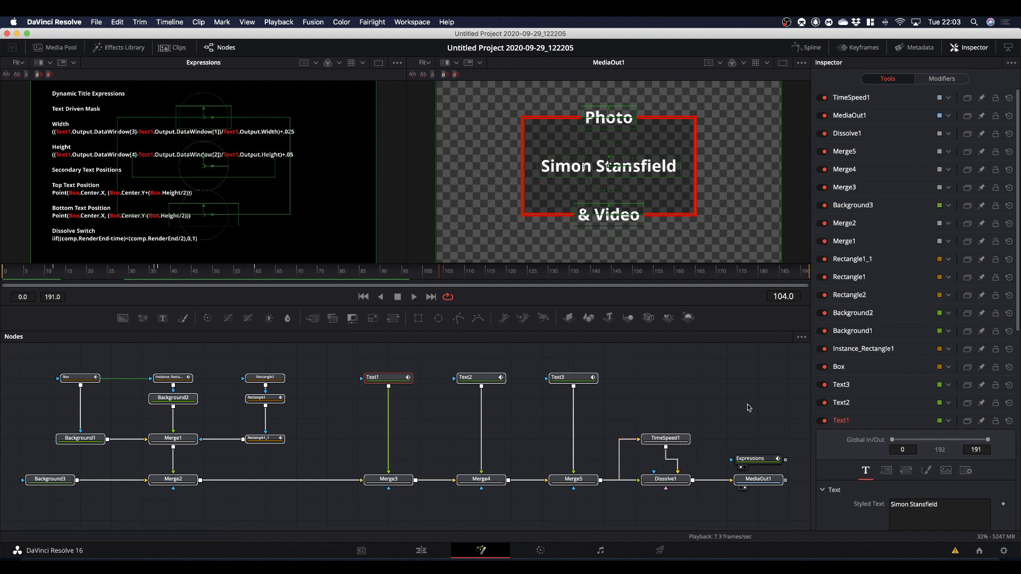
Create a macro from the selected nodes and name it DynamicTitle2.
right_click(756, 482)
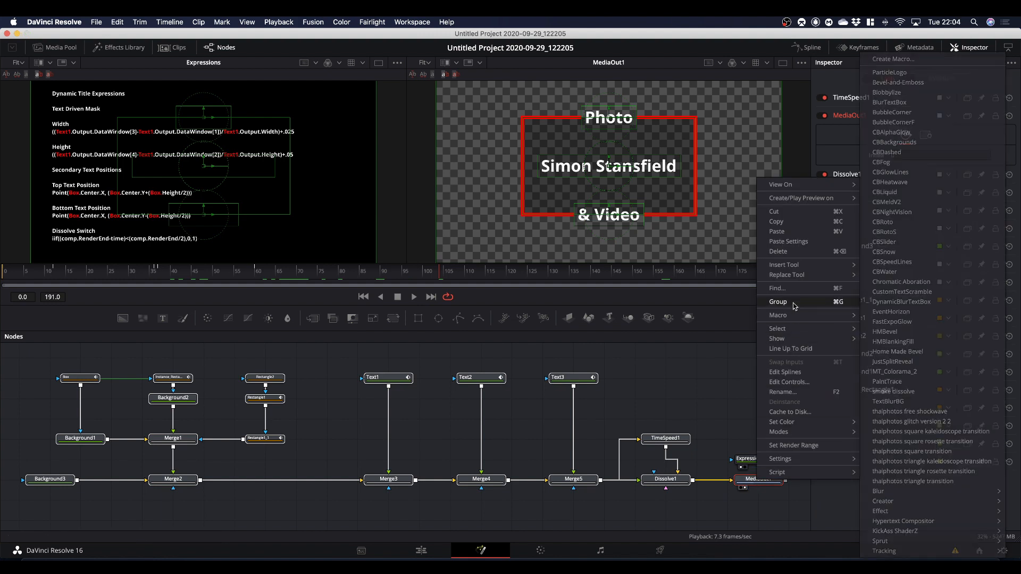
mouse_move(792, 318)
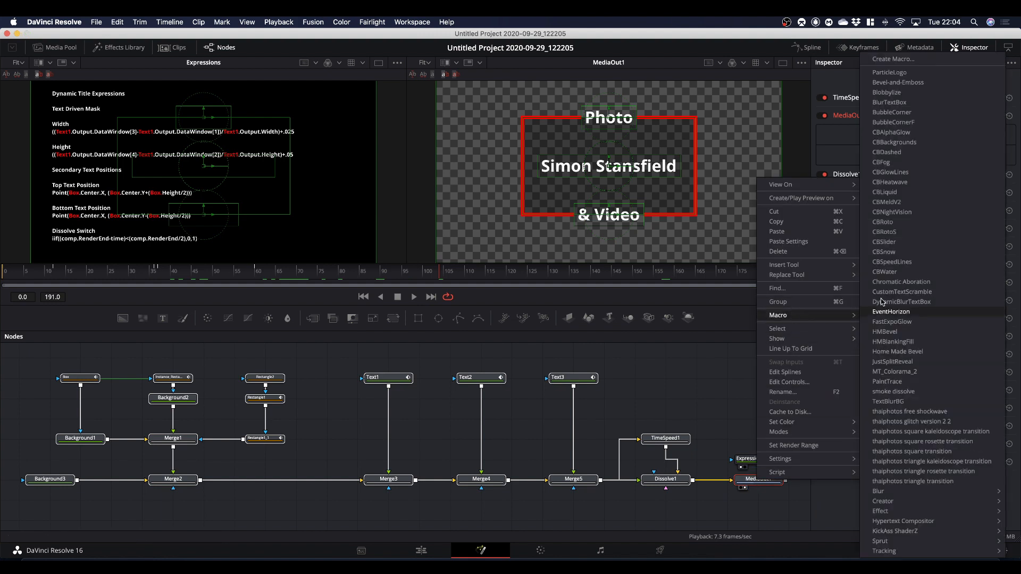
click(893, 60)
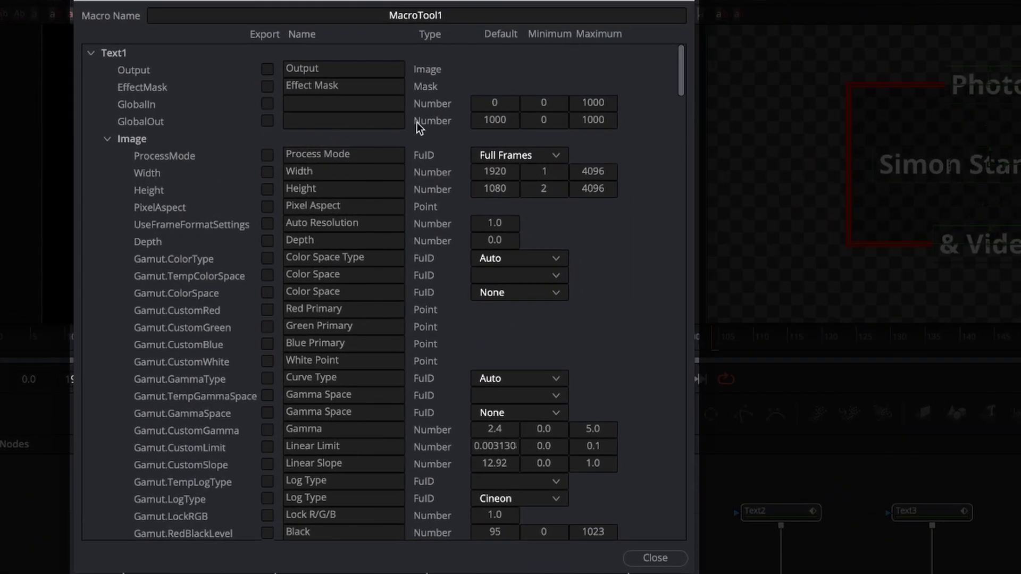
double_click(423, 15)
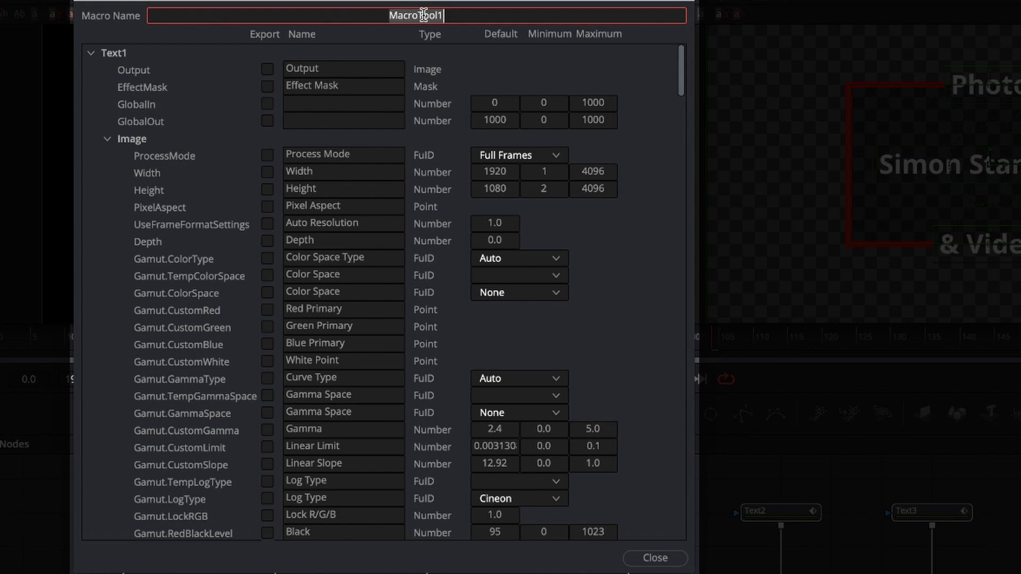
text(Dynamit)
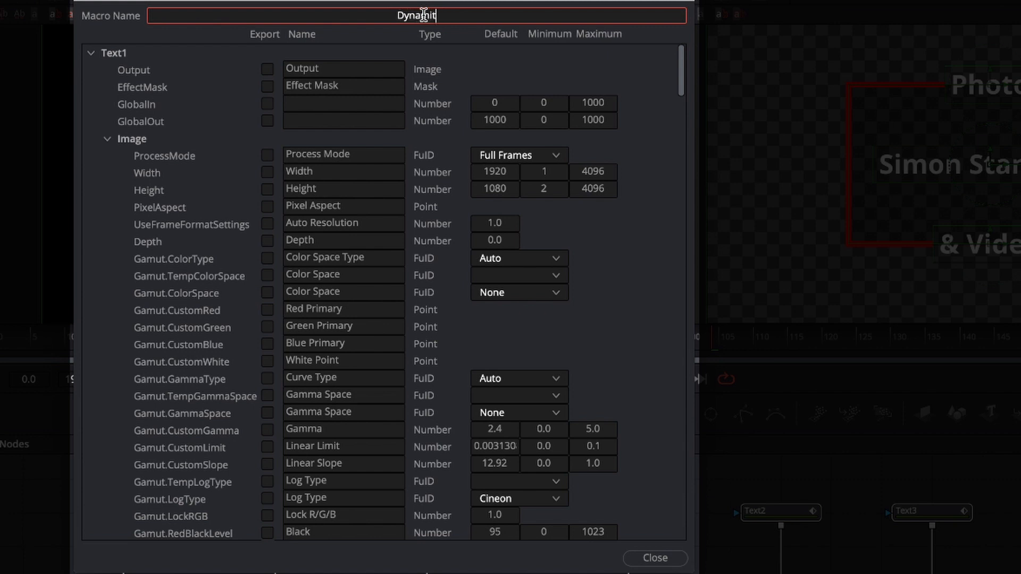
key(BackSpace)
key(BackSpace)
text(ic T)
key(BackSpace)
key(BackSpace)
text(Title2)
For Text1, rename the Styled Text control as Main Text and export it with font, style, red, green, blue and tracking.
click(107, 141)
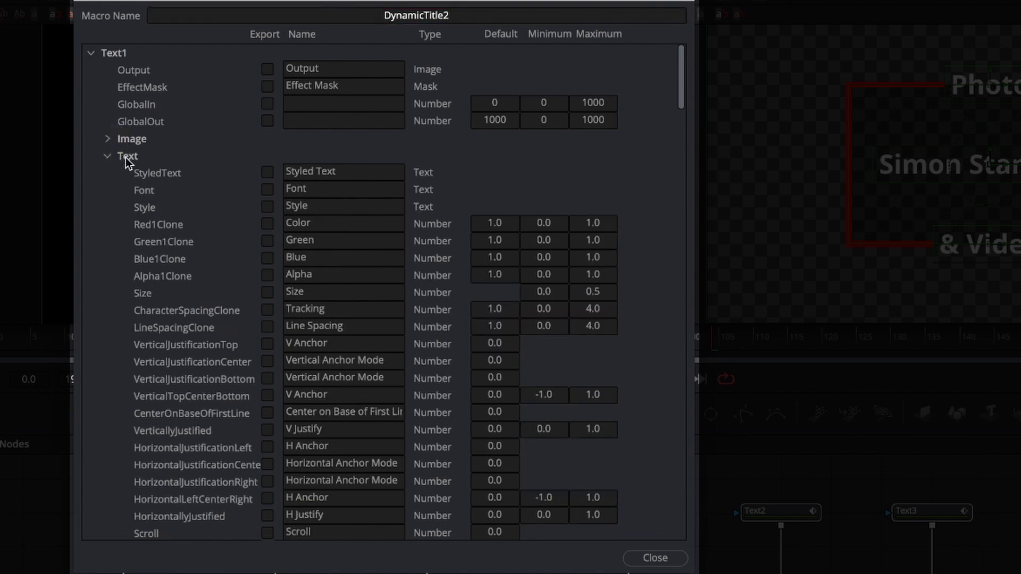
double_click(298, 171)
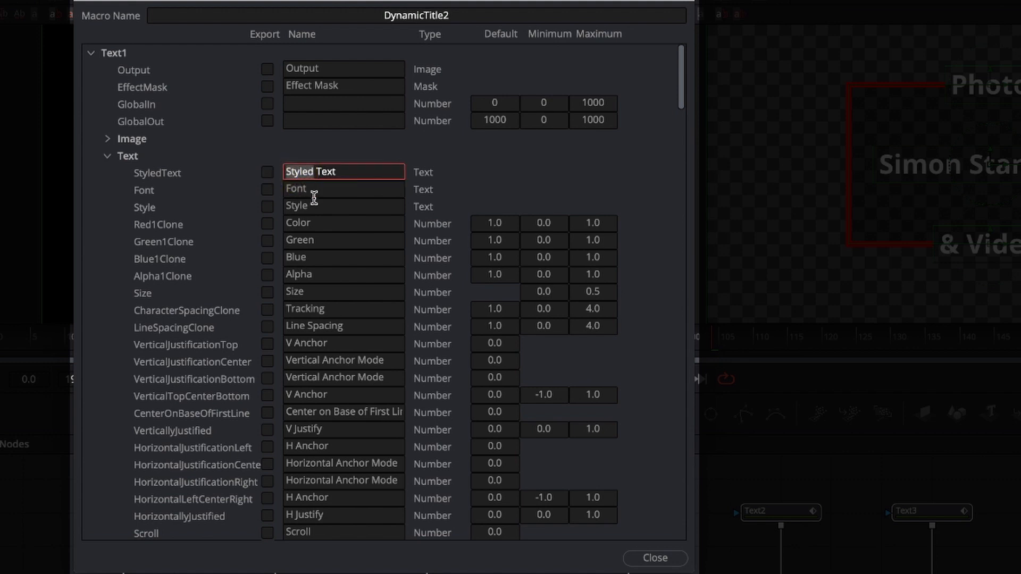
text(Main)
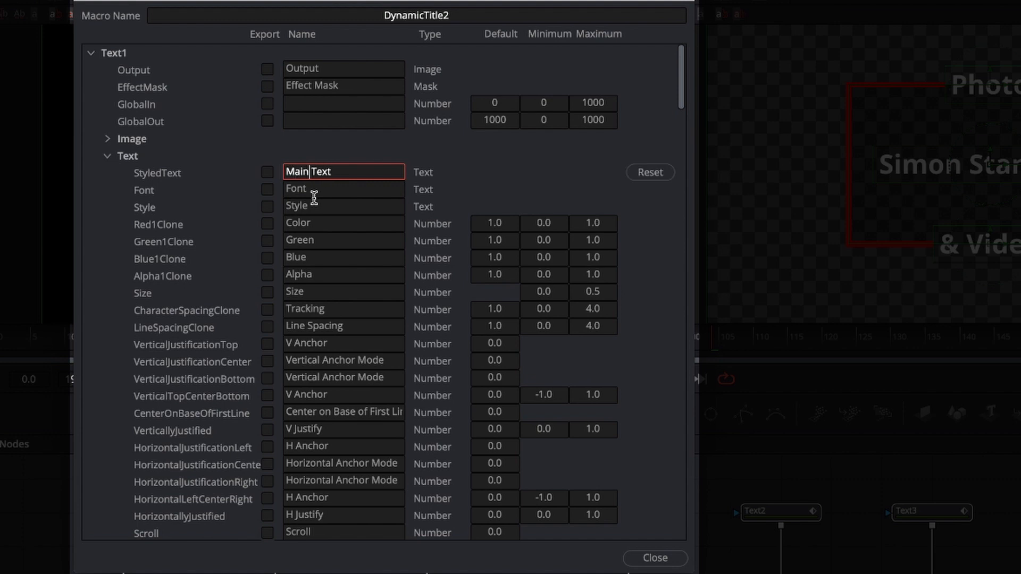
click(267, 174)
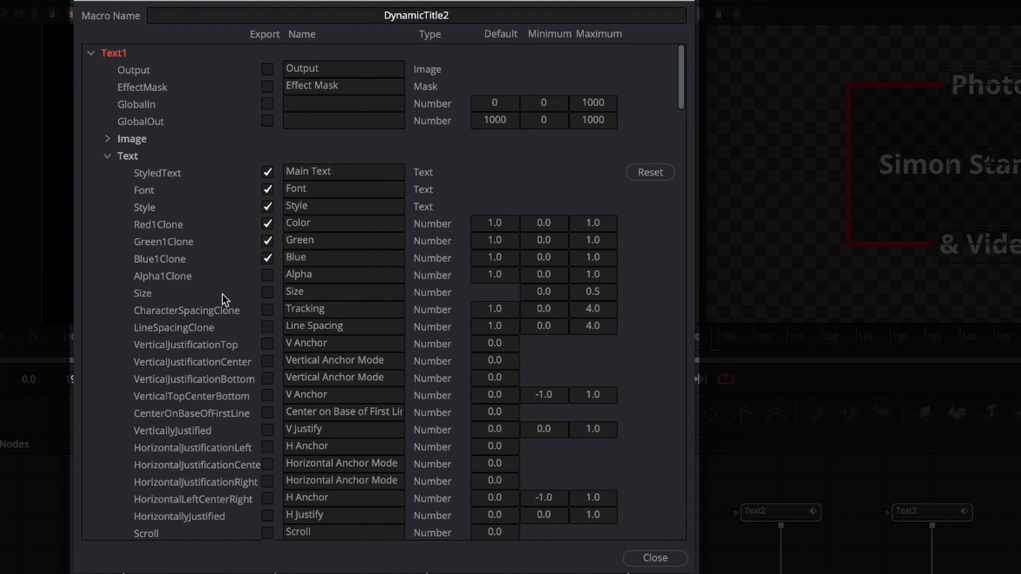
click(267, 311)
click(108, 157)
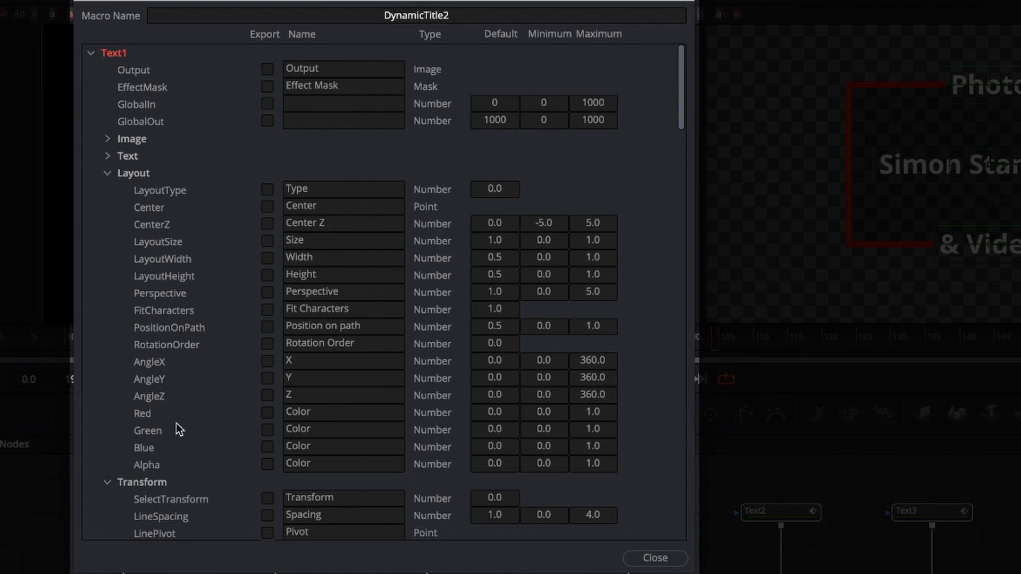
click(92, 54)
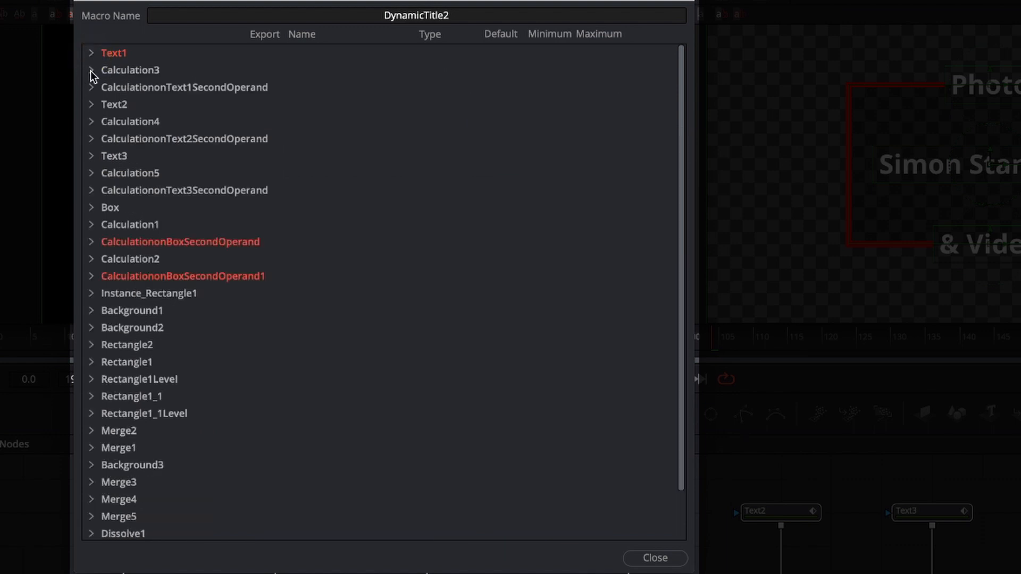
Export Calculation3's FirstOperand and rename it as Main Text Size.
click(91, 71)
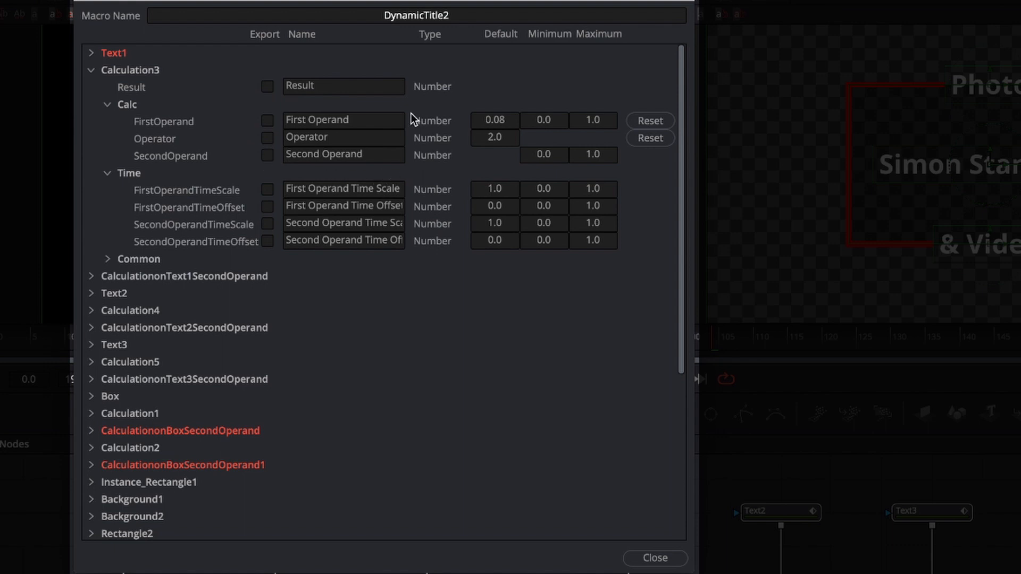
click(267, 122)
click(326, 119)
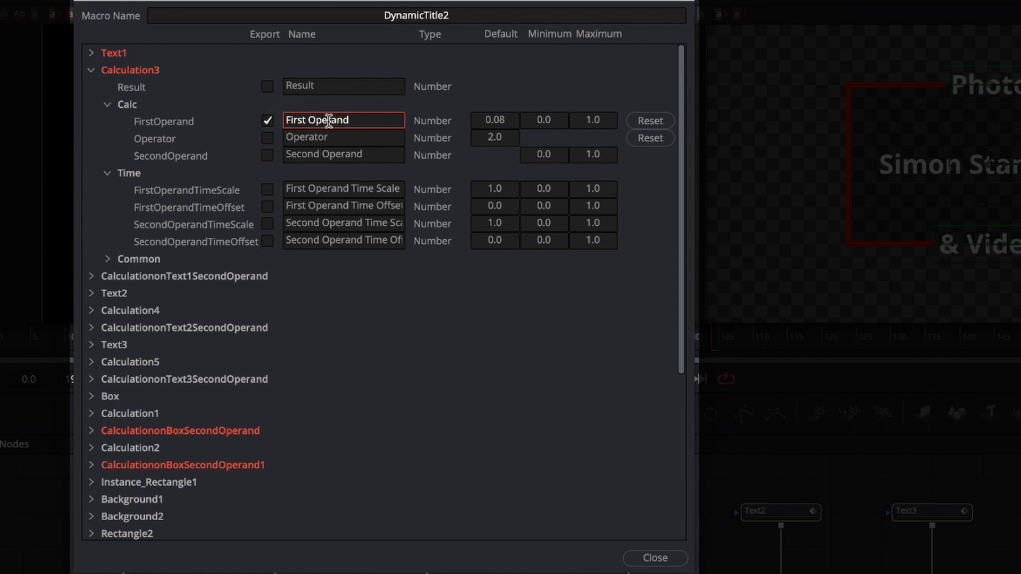
key(BackSpace)
key(BackSpace)
key(BackSpace)
key(BackSpace)
key(BackSpace)
key(BackSpace)
key(BackSpace)
key(BackSpace)
key(BackSpace)
key(BackSpace)
key(BackSpace)
key(BackSpace)
key(BackSpace)
text(Main Text Size)
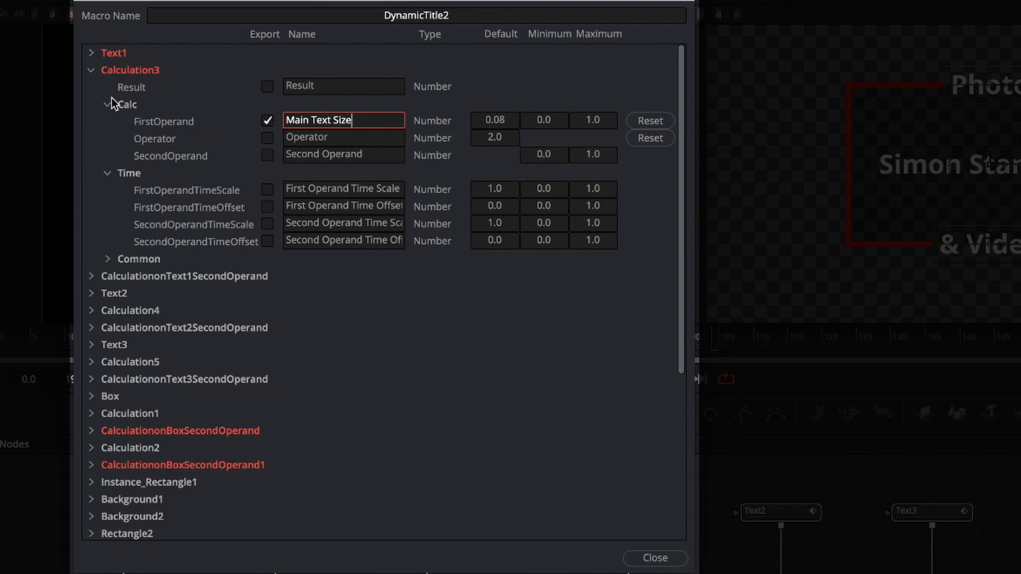
click(90, 70)
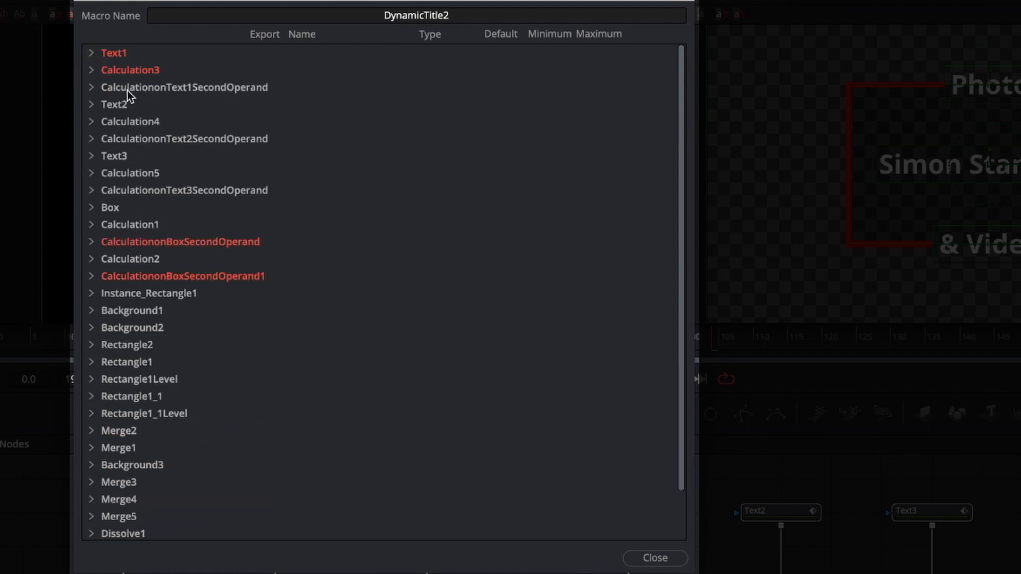
For Text2, rename the Styled Text control as Top Text and export it with font, style, red, green, blue and tracking.
click(91, 105)
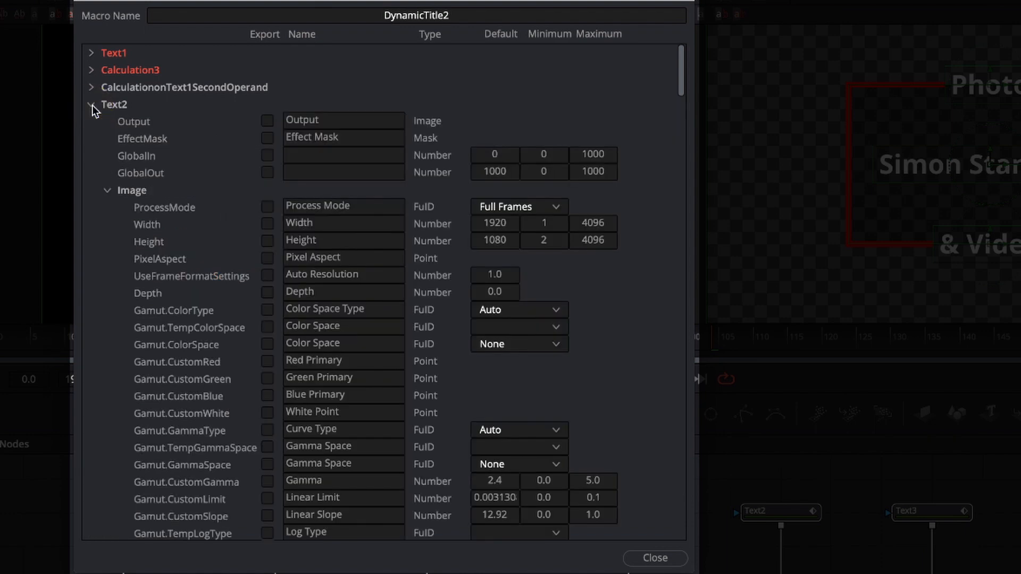
click(108, 190)
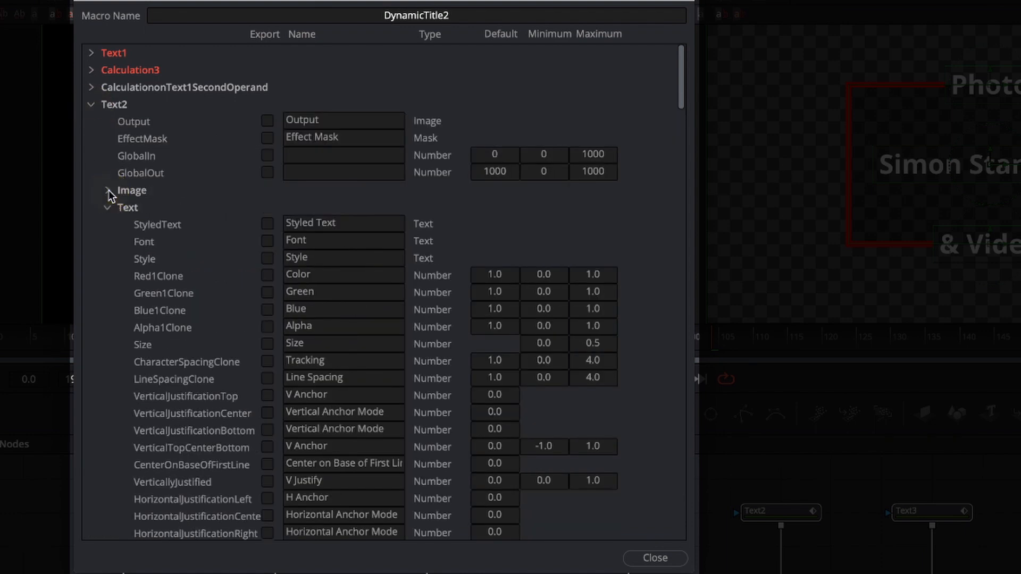
double_click(302, 227)
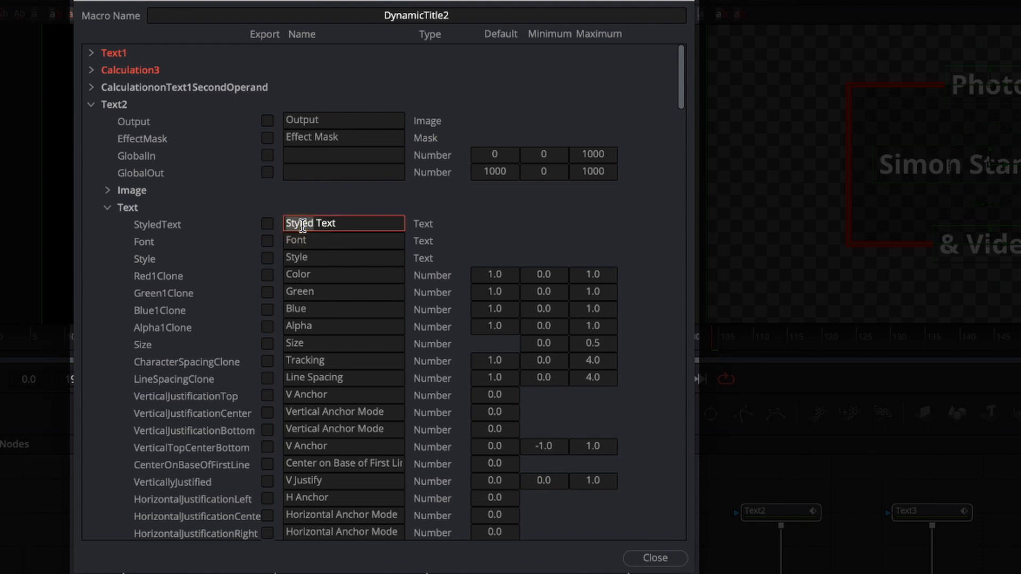
text(Top)
click(267, 225)
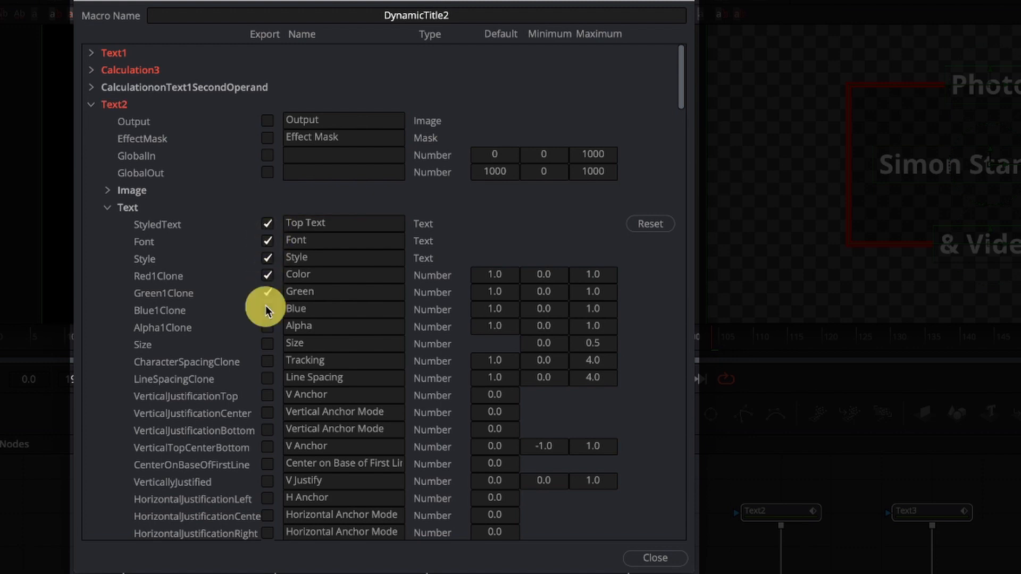
click(268, 362)
click(91, 106)
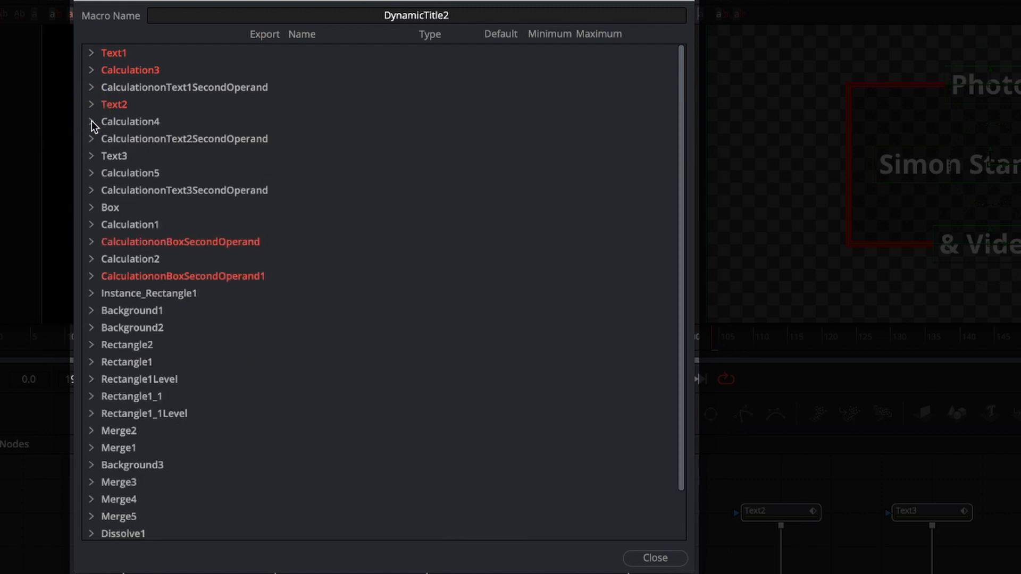
Rename Calculation4's FirstOperand as Top Text Size and export it.
click(92, 123)
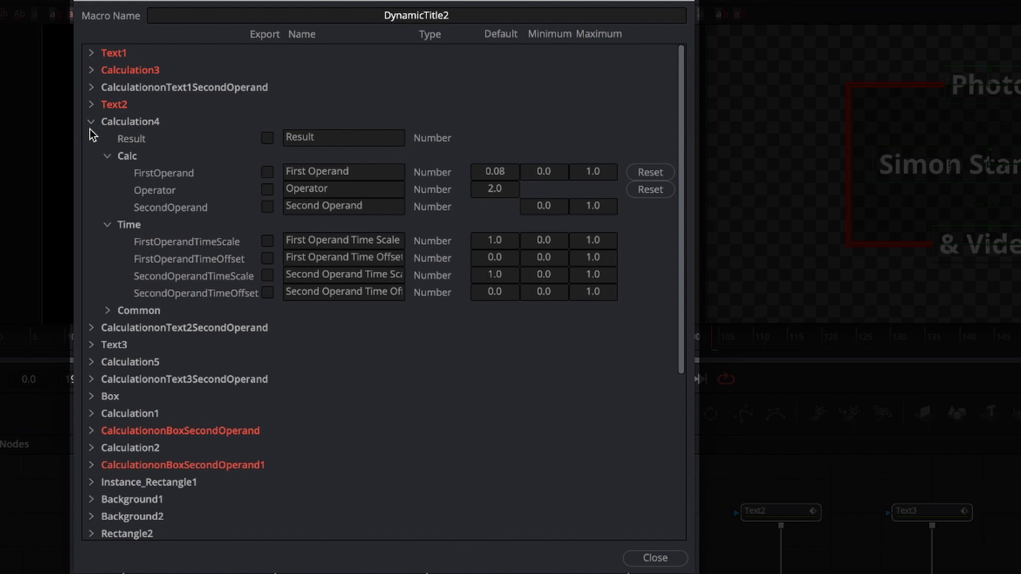
click(330, 171)
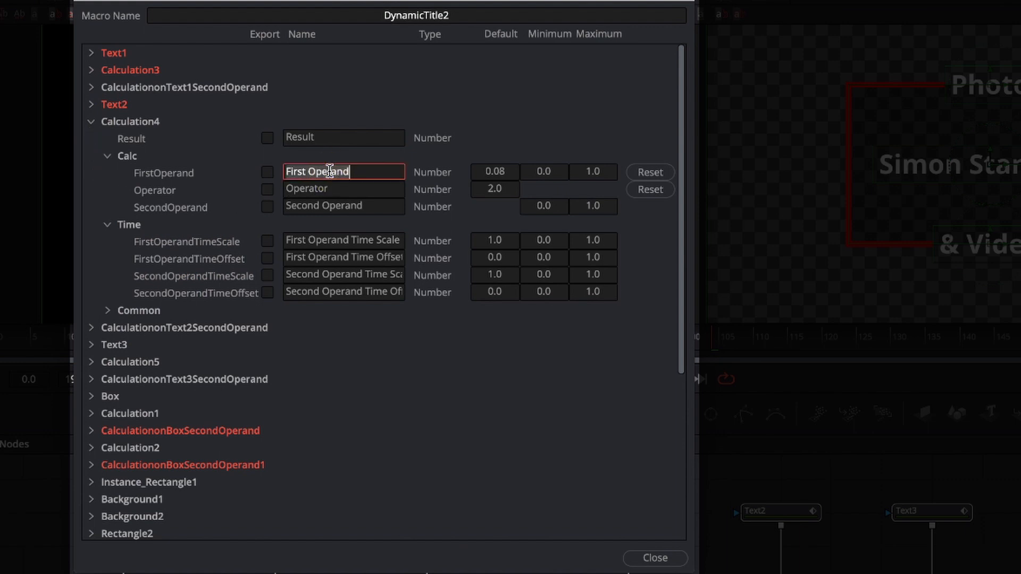
text(Top Text Size)
click(267, 172)
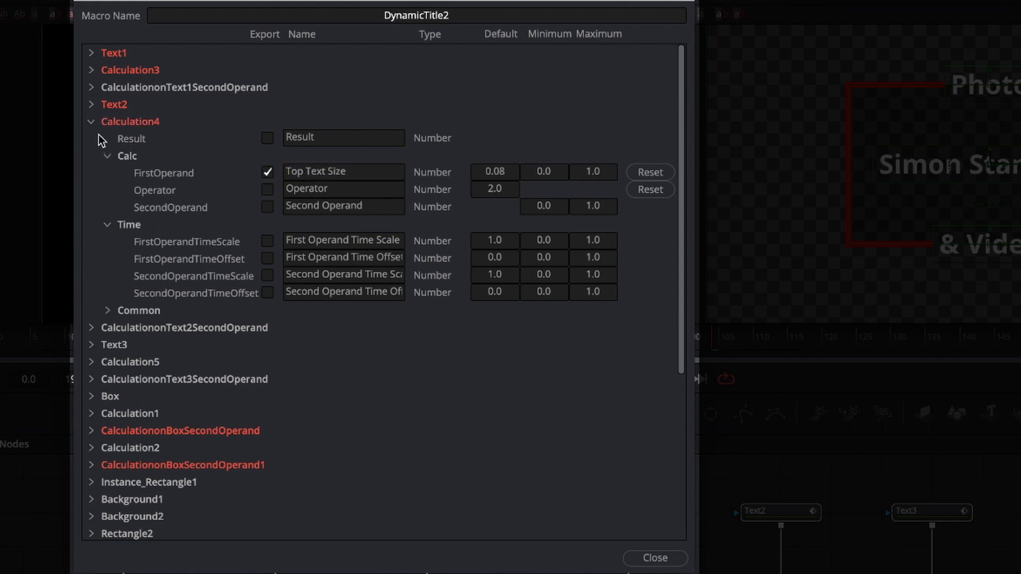
click(88, 122)
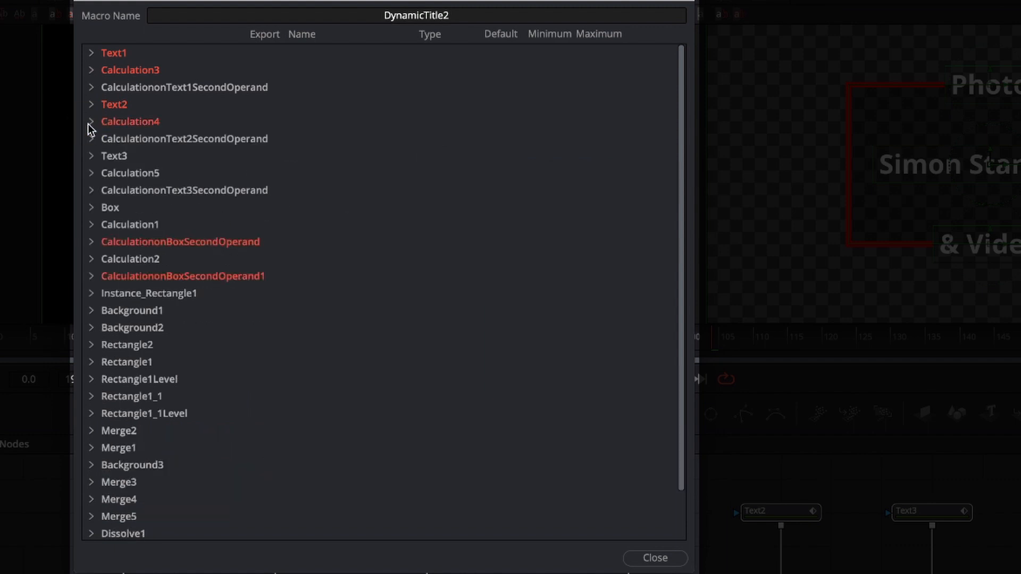
For Text3, rename the Styled Text control as Bottom Text and export it with font, style, red, green, blue and tracking.
click(91, 157)
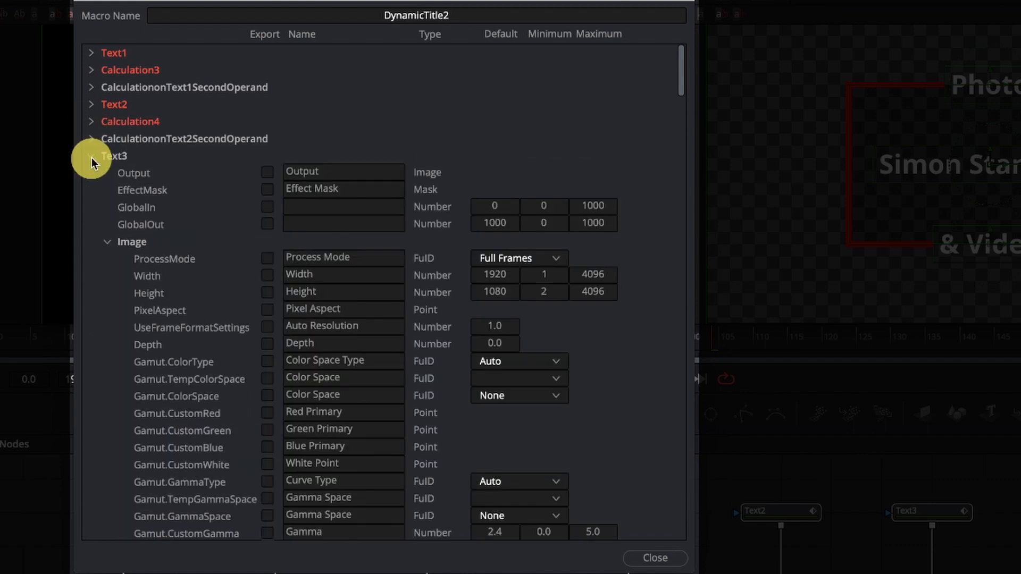
click(108, 243)
double_click(308, 274)
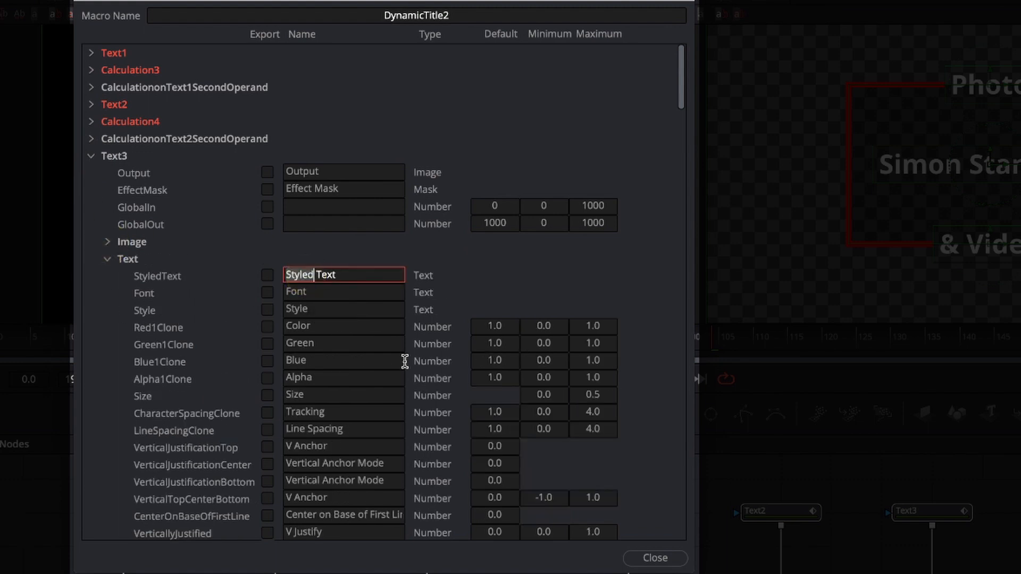
text(Bott)
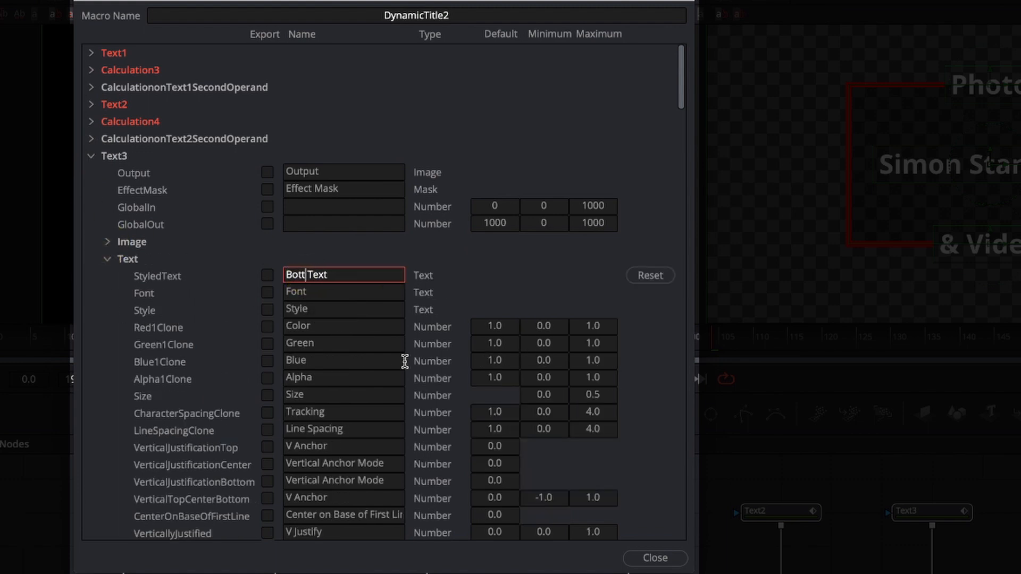
text(om)
key(BackSpace)
click(267, 277)
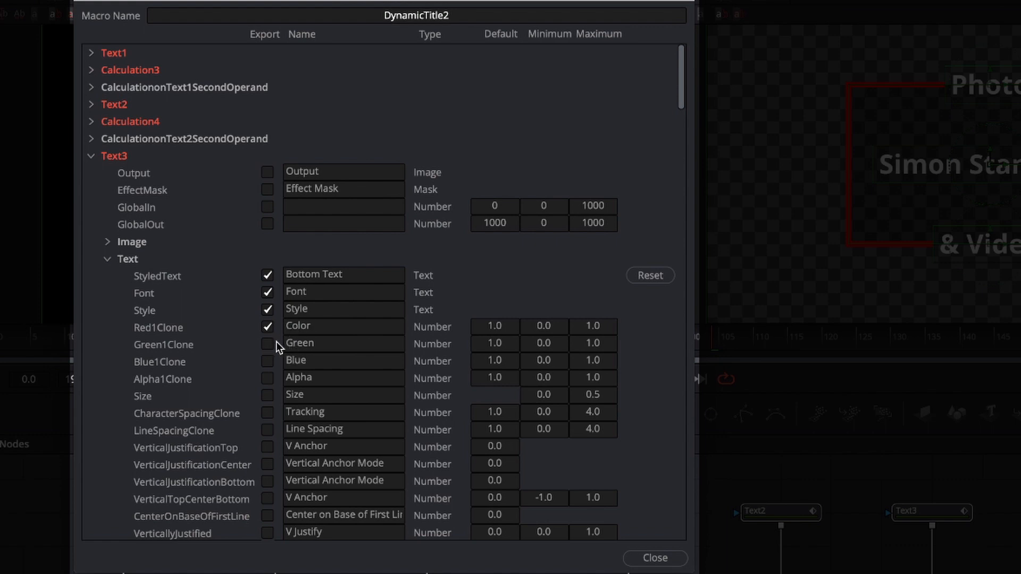
click(268, 361)
click(268, 412)
click(90, 157)
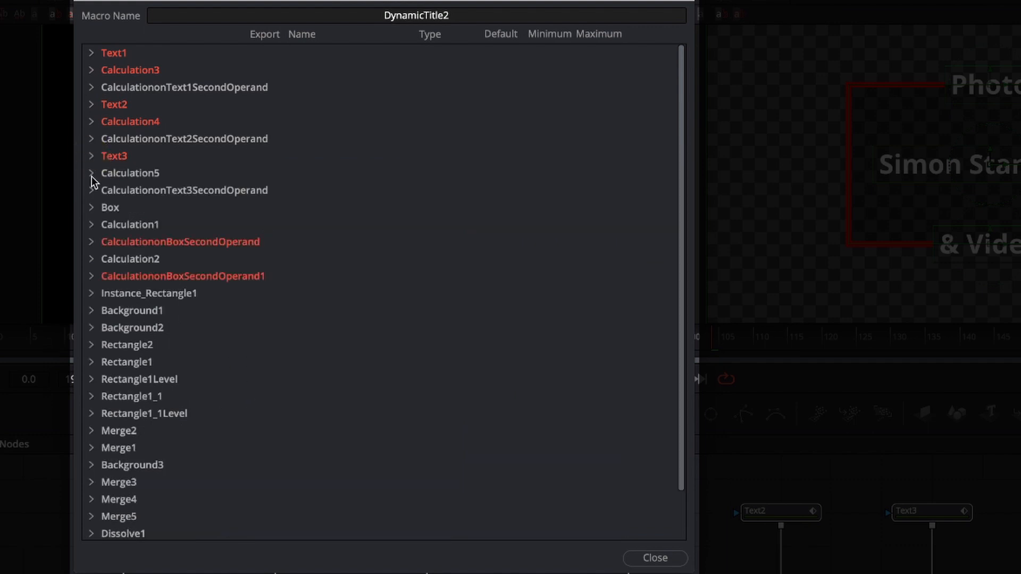
Rename Calculation5's FirstOperand as Bottom Text Size and export it.
click(92, 174)
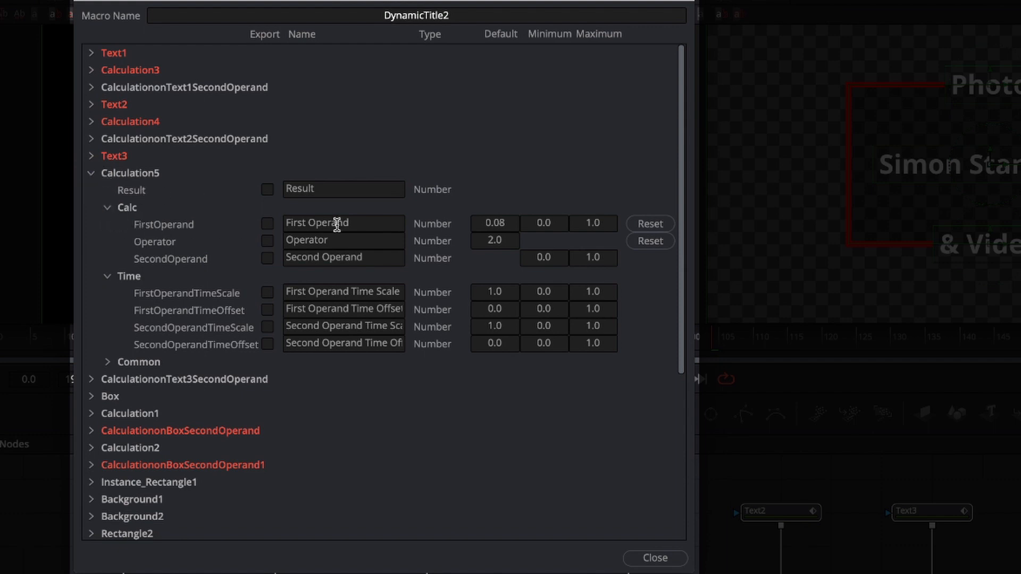
click(316, 224)
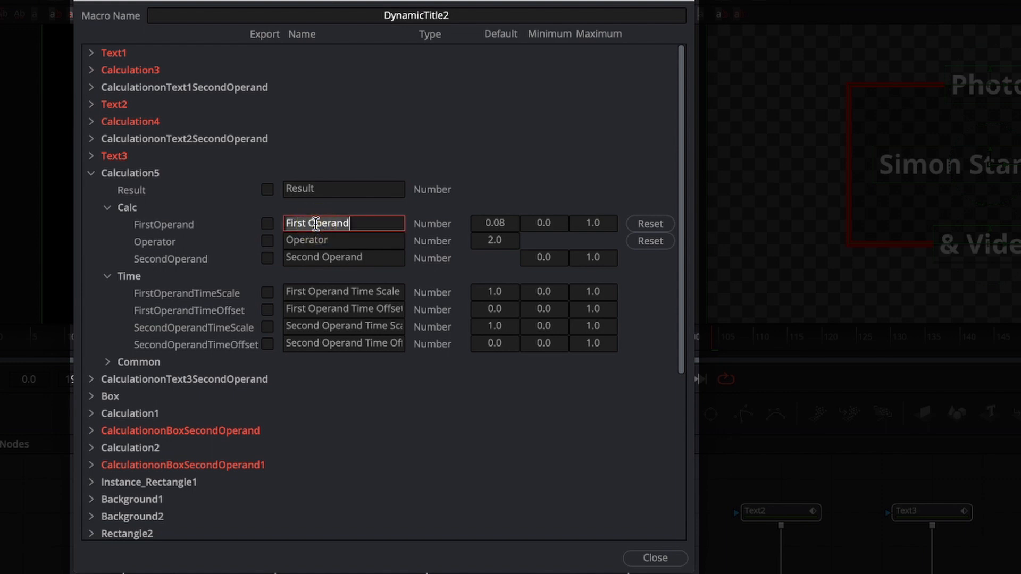
text(Bottom )
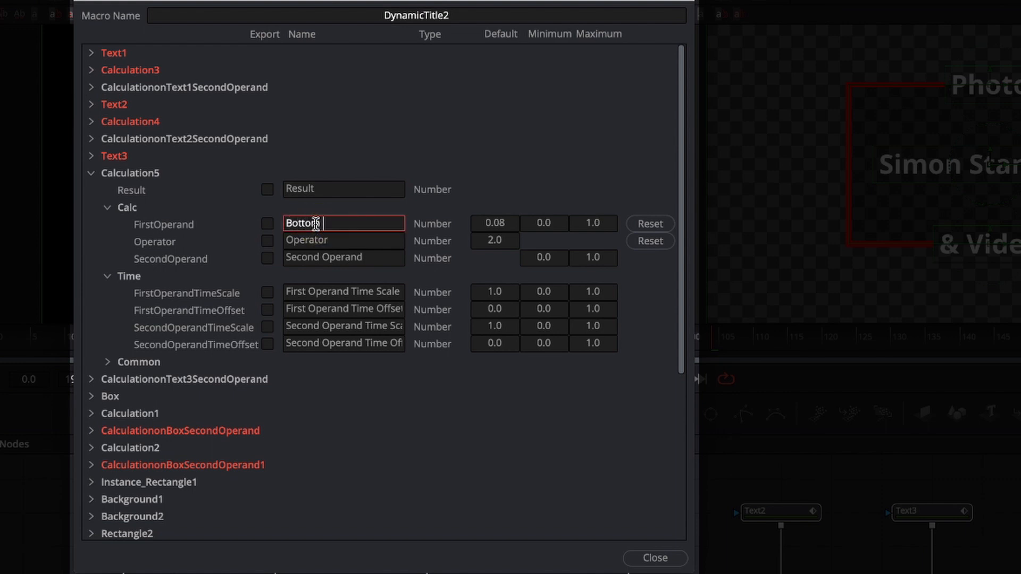
text(Text Size)
click(267, 223)
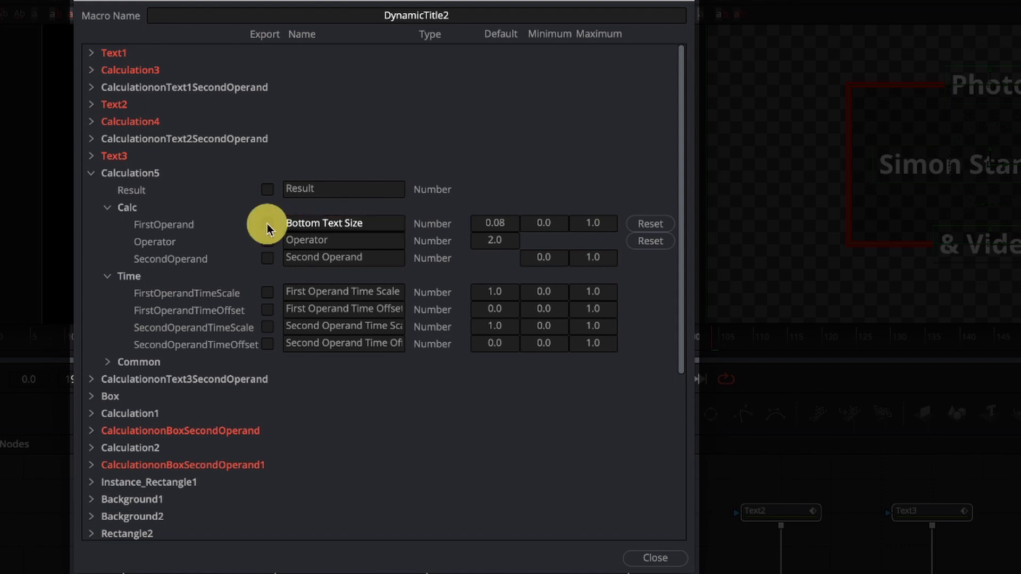
click(90, 174)
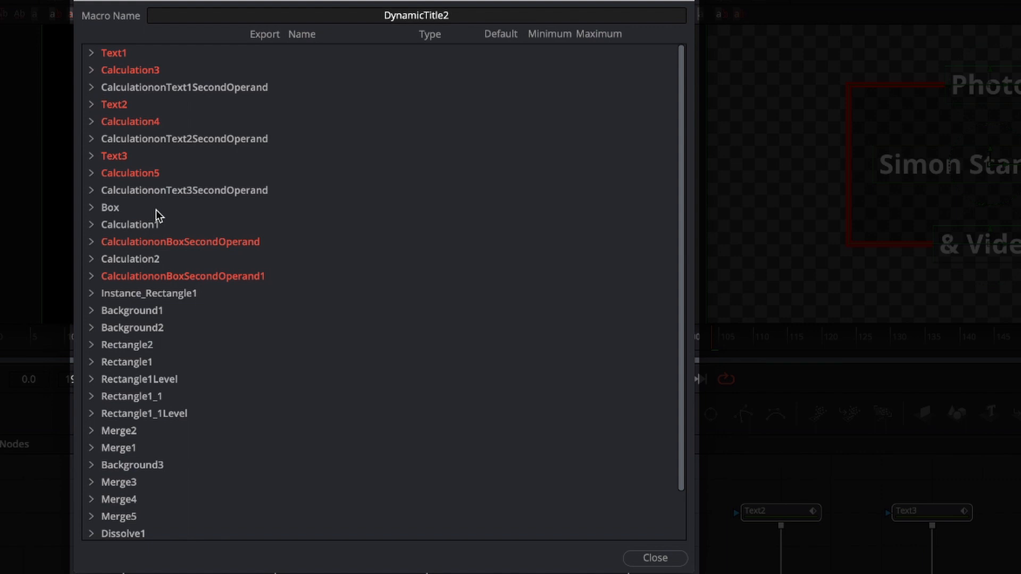
Look through the Box node's mask controls, including its width, height and corner radius entries.
click(92, 208)
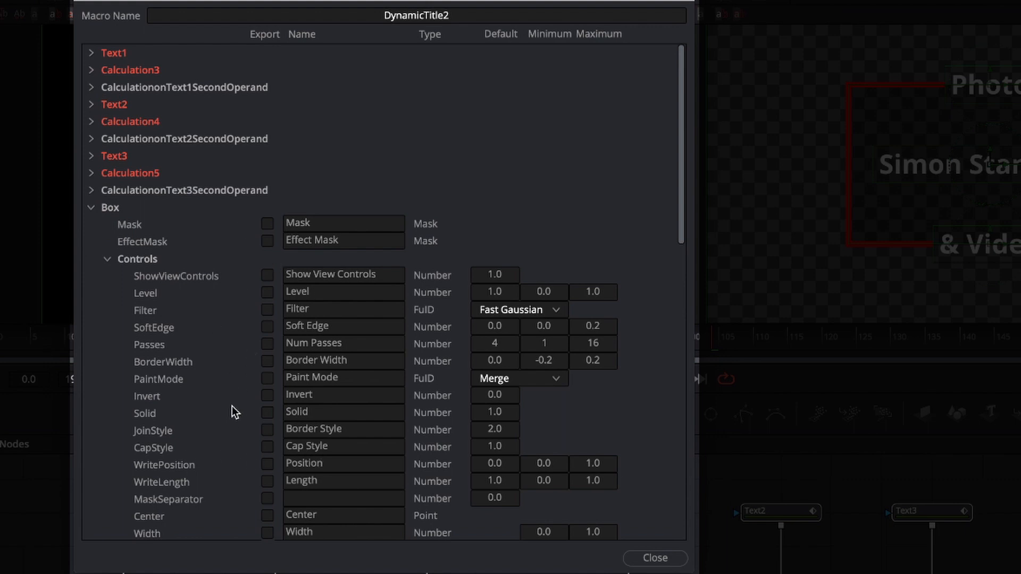
scroll(232, 407, down, 4)
scroll(232, 407, up, 4)
scroll(177, 385, down, 2)
scroll(177, 385, down, 1)
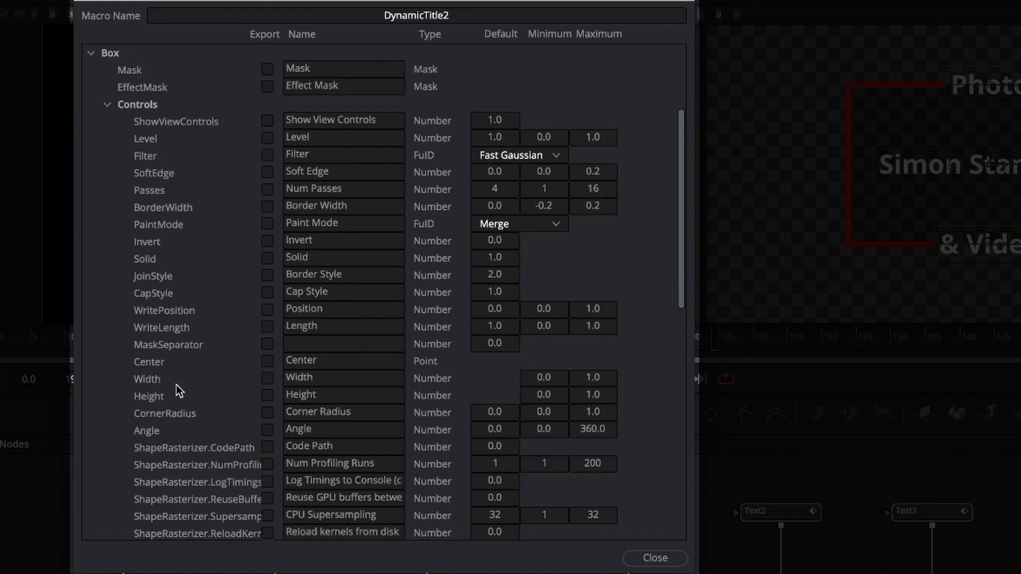
scroll(157, 295, down, 3)
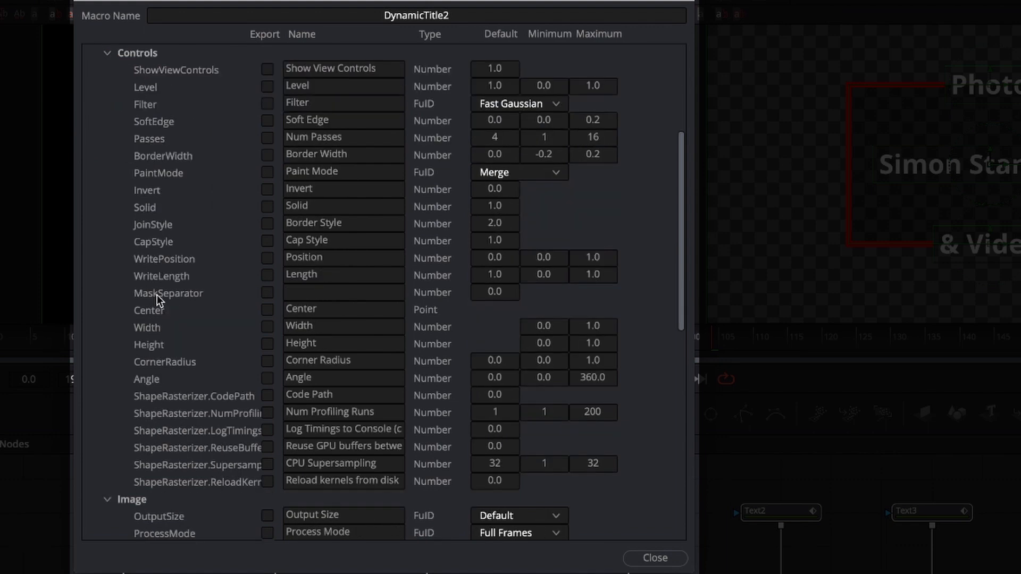
scroll(158, 295, up, 3)
scroll(158, 294, up, 1)
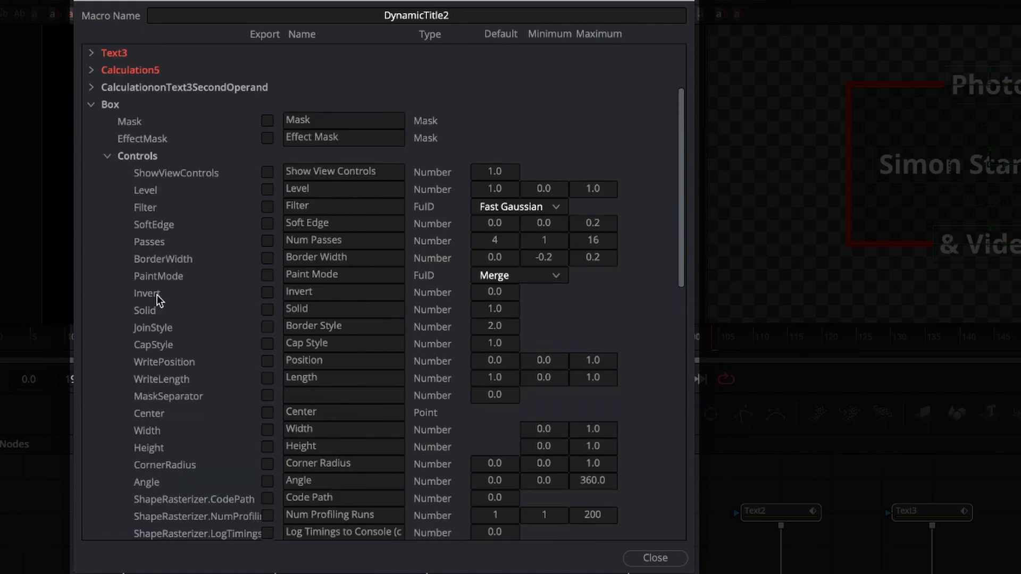
scroll(179, 322, up, 1)
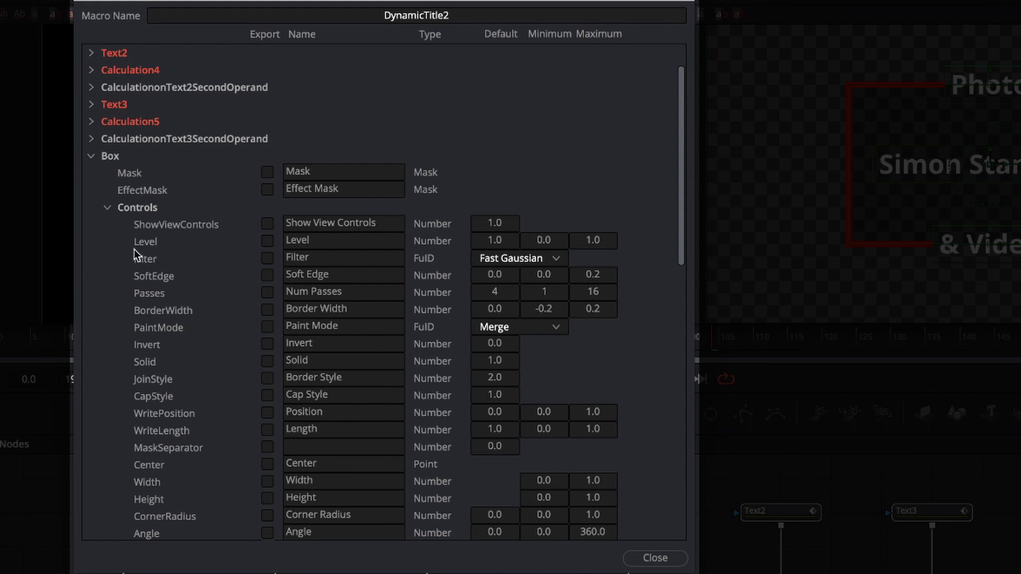
click(91, 157)
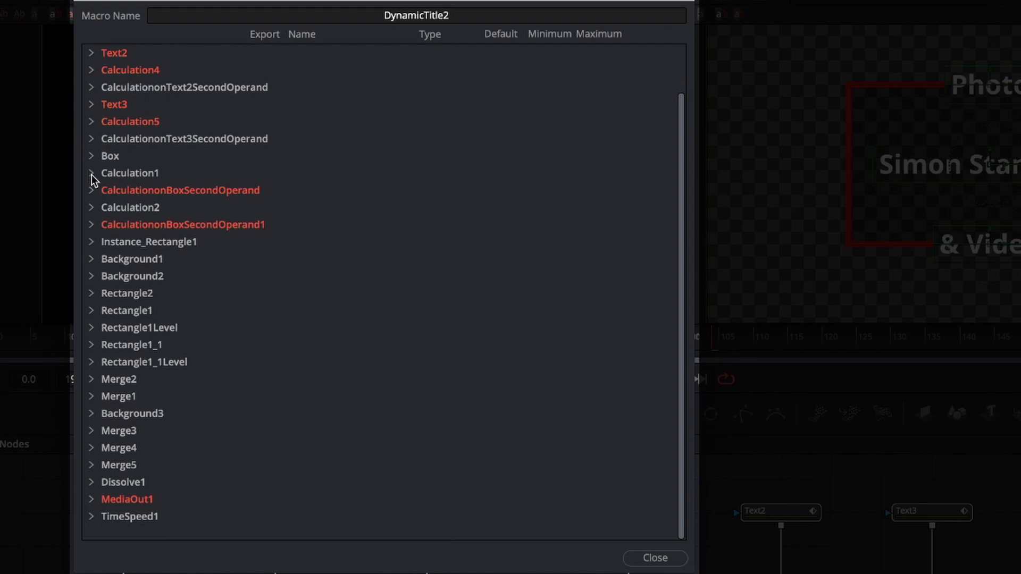
Rename Calculation1's FirstOperand as Box Width and export it.
click(91, 173)
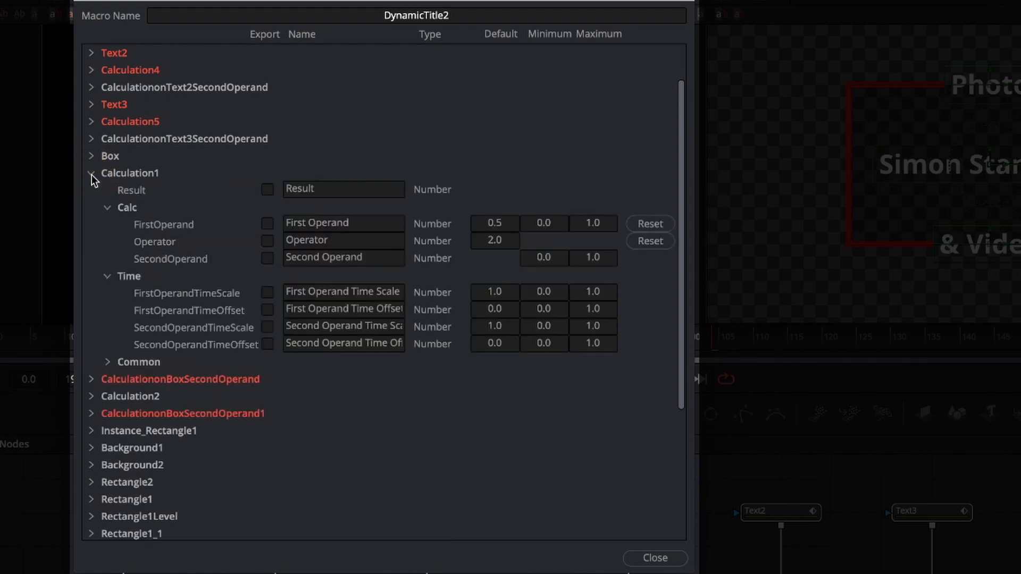
click(324, 223)
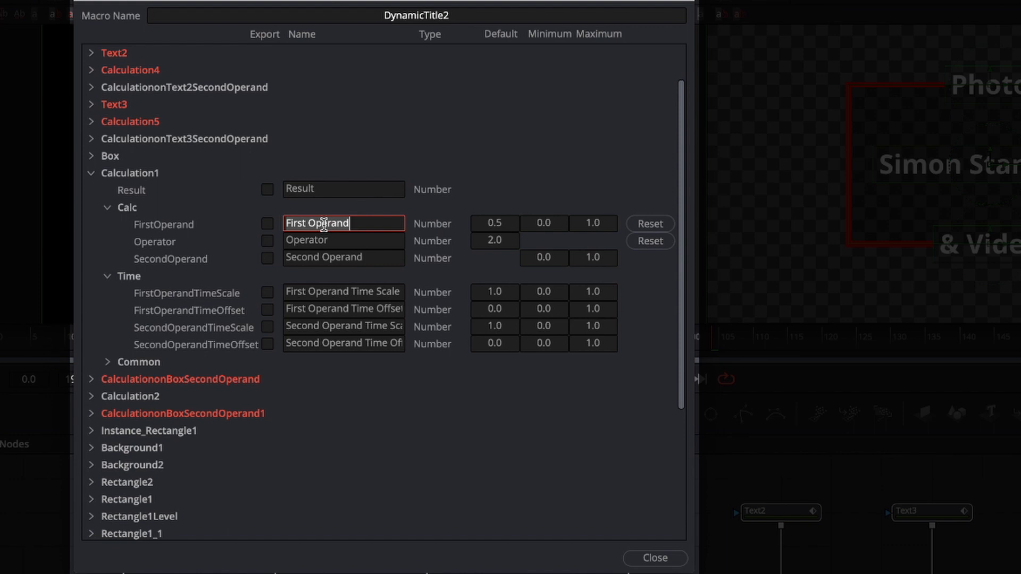
text(Box Width)
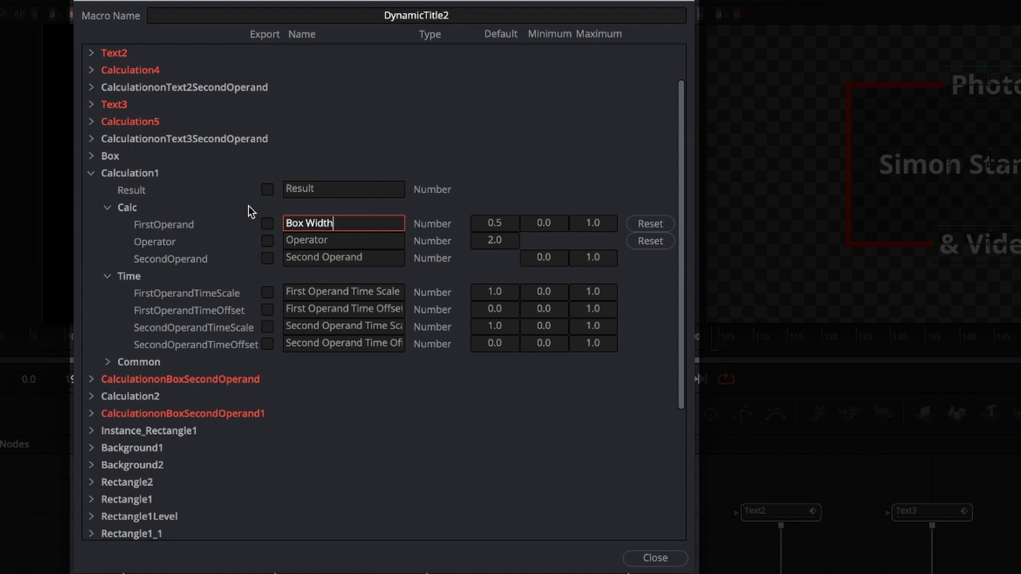
click(267, 224)
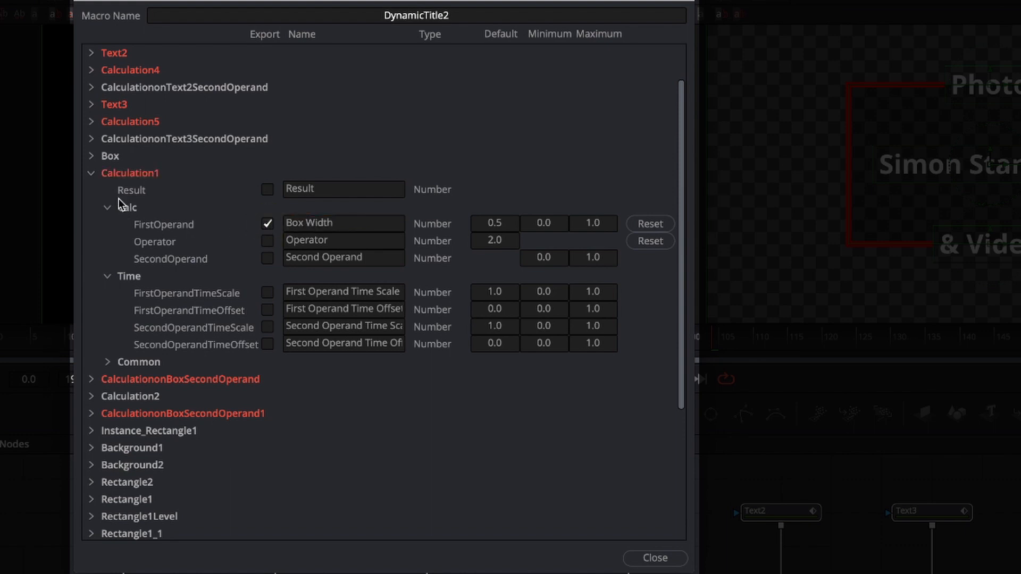
click(91, 174)
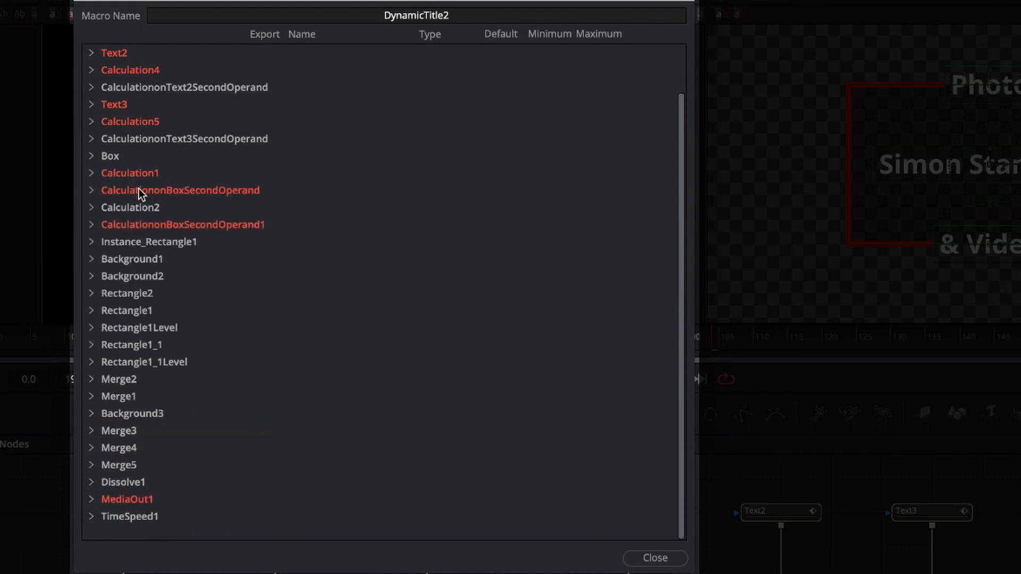
Rename Calculation2's FirstOperand as Box Height and export it.
click(91, 208)
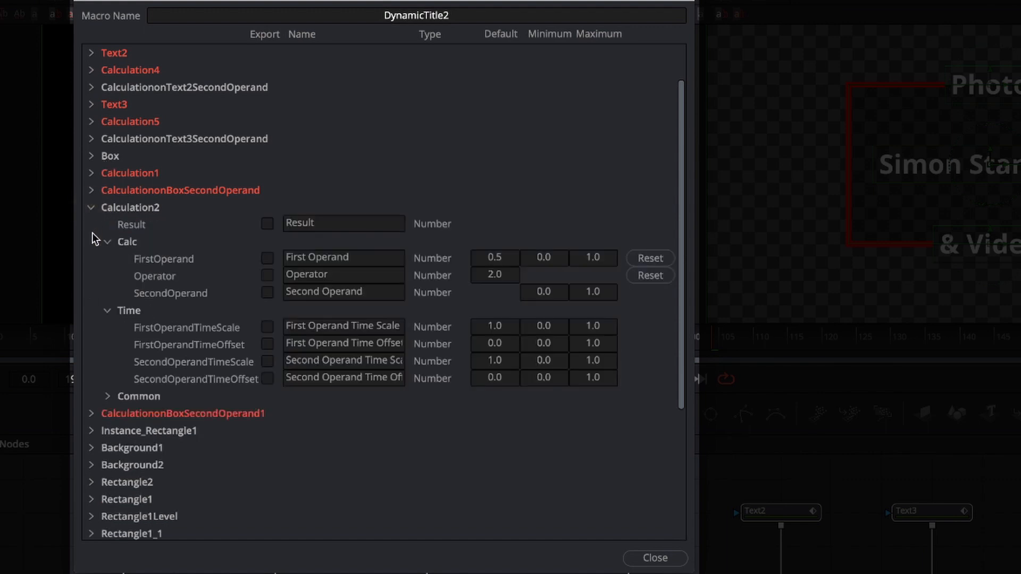
double_click(314, 258)
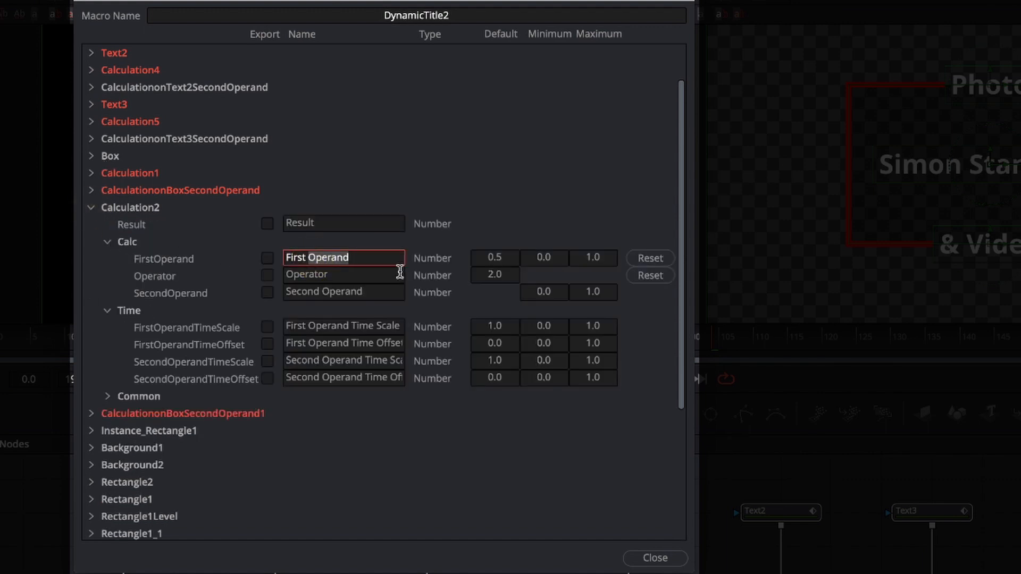
triple_click(309, 258)
text(Bo)
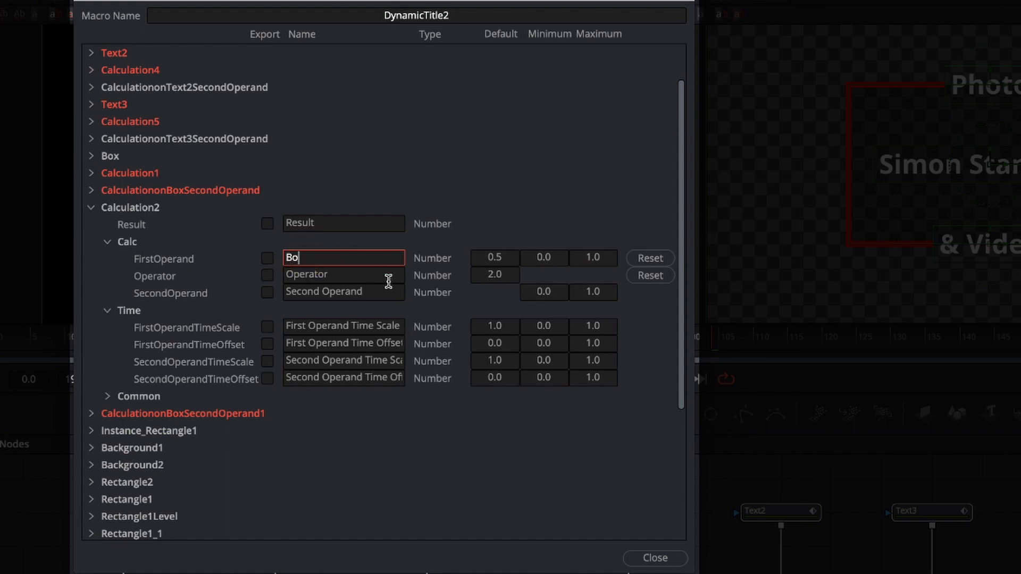
text(x Height)
click(267, 259)
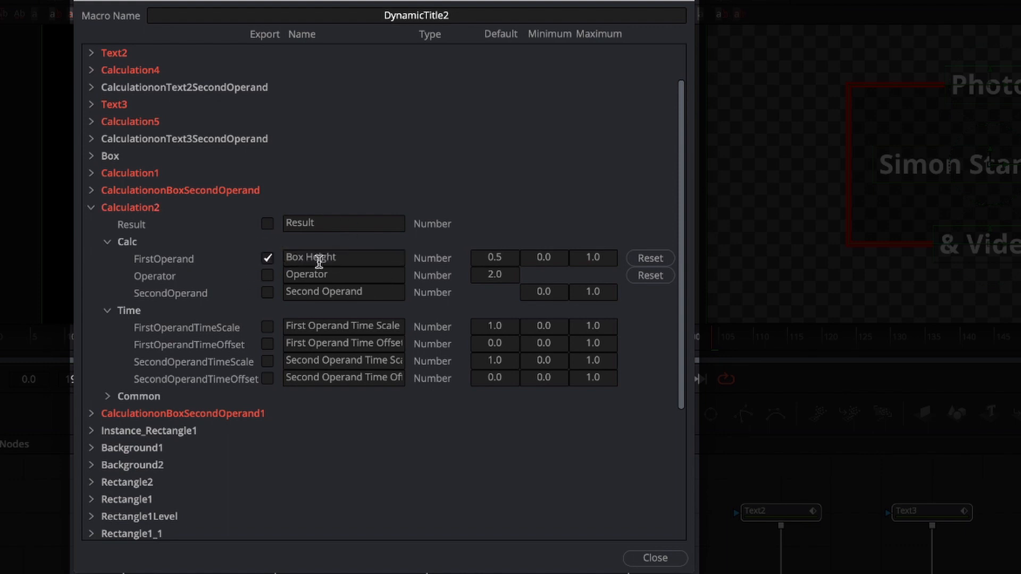
click(91, 209)
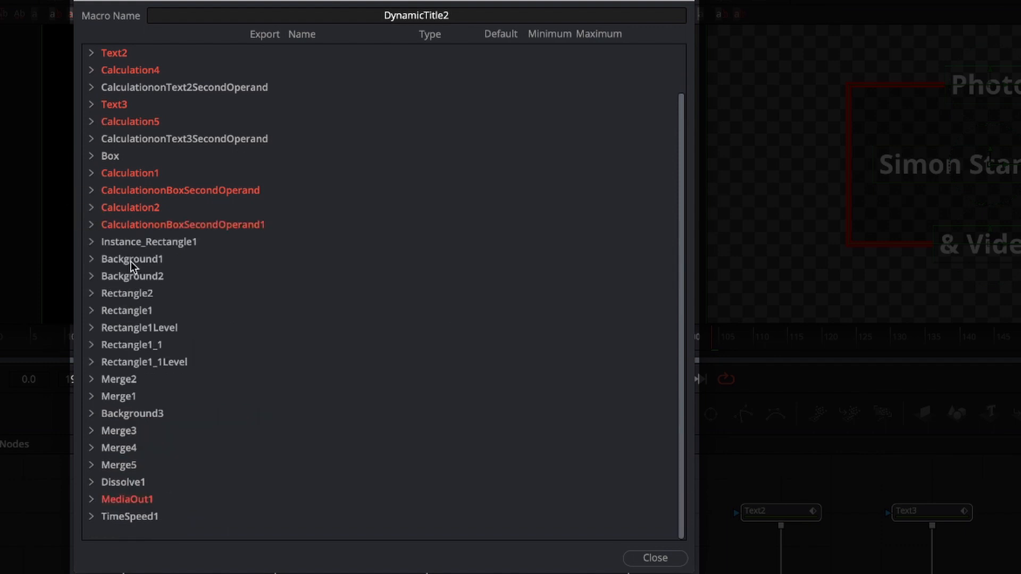
Export the Border Width control of Instance_Rectangle1.
click(92, 262)
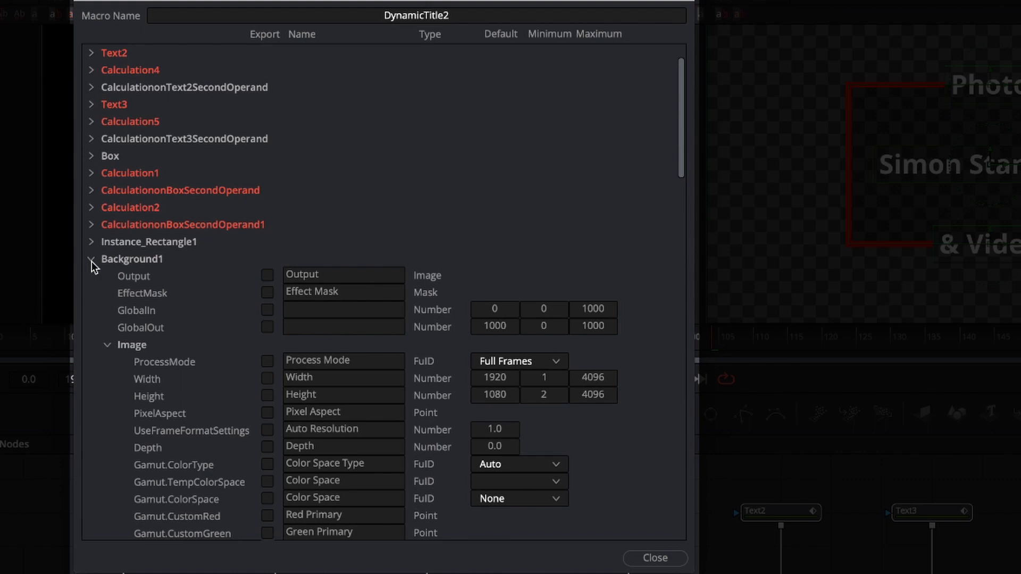
click(92, 242)
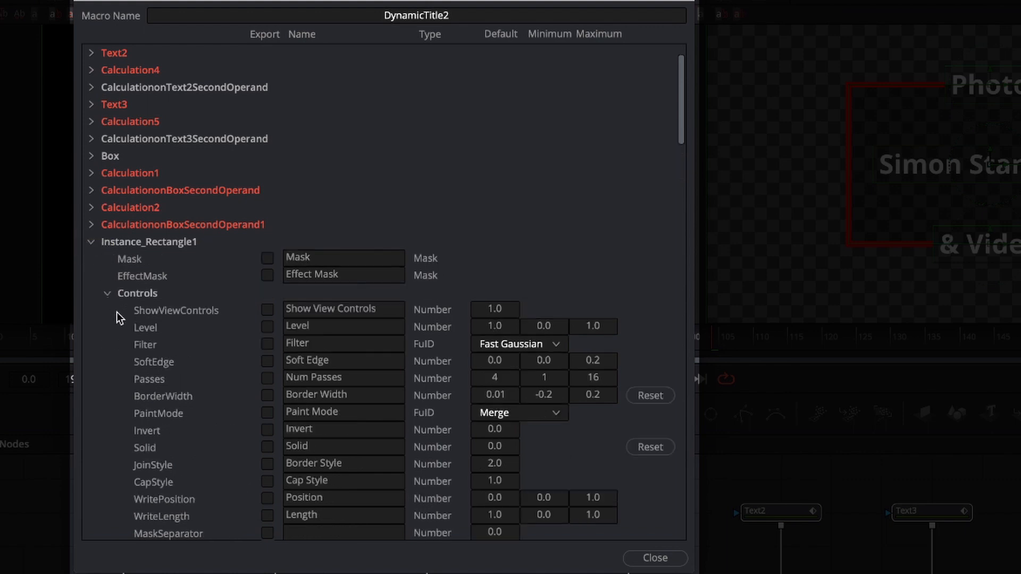
click(267, 396)
scroll(174, 443, down, 2)
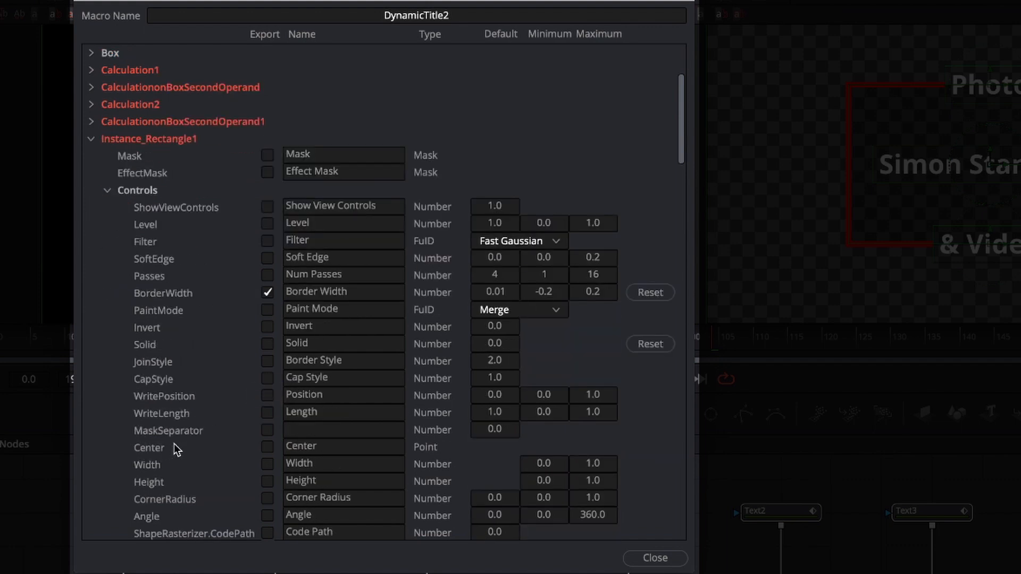
scroll(173, 444, up, 2)
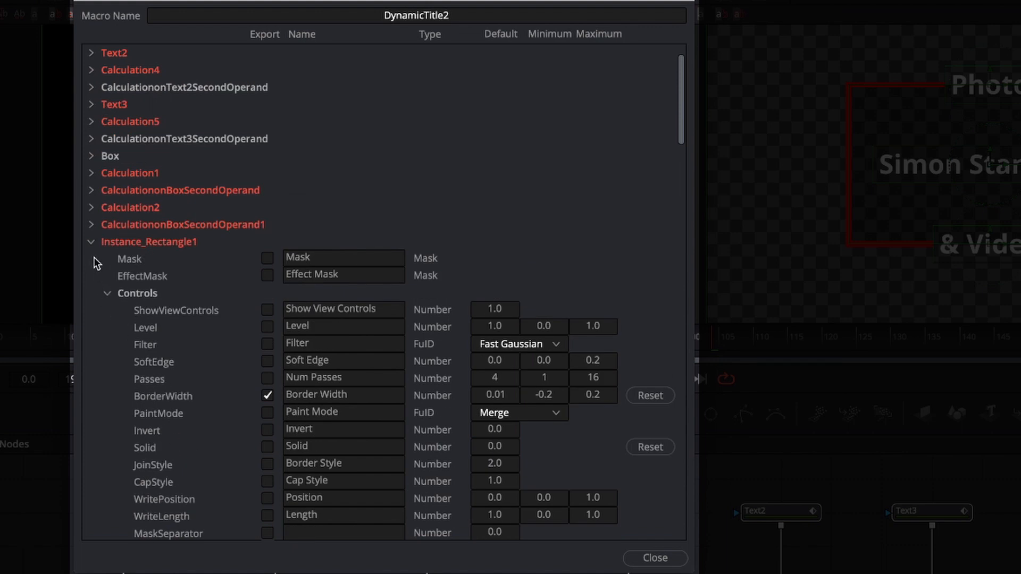
click(90, 243)
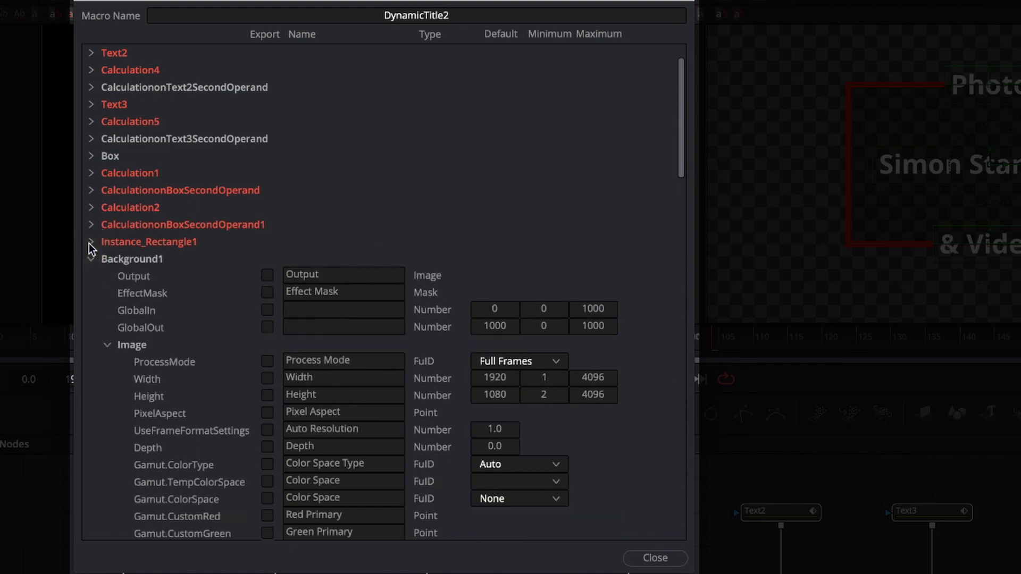
Export the Corner Radius control of the Box node.
click(91, 155)
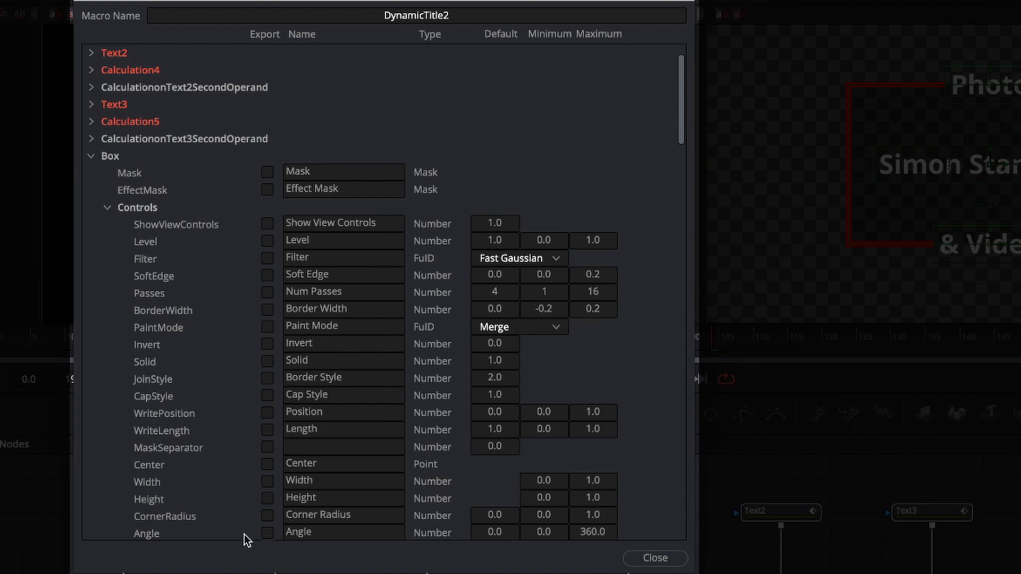
click(267, 515)
click(91, 156)
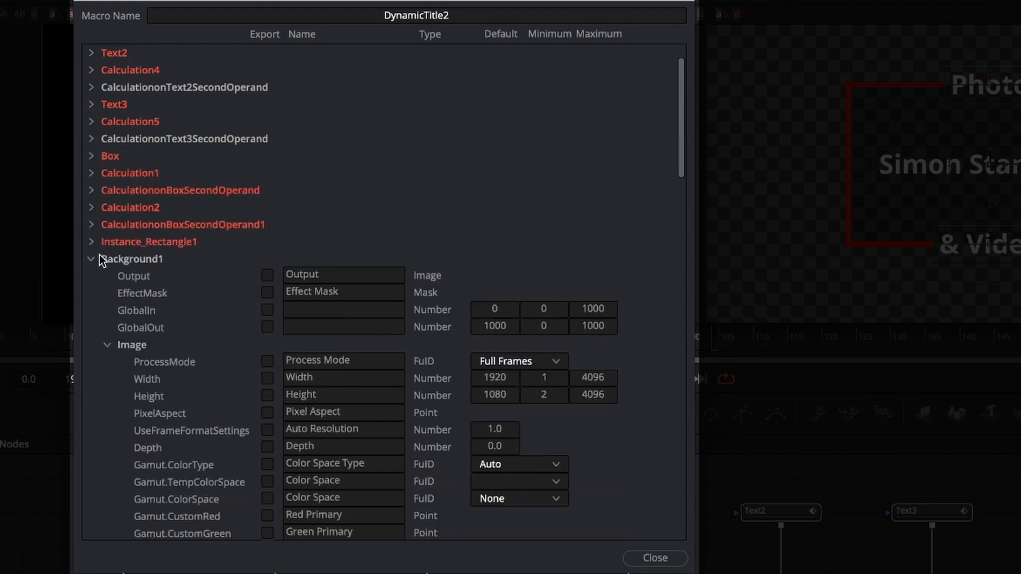
Rename Background1's TopLeftRed control as BG Colour and export its top-left red, green, blue and alpha channels.
click(109, 346)
scroll(109, 346, down, 3)
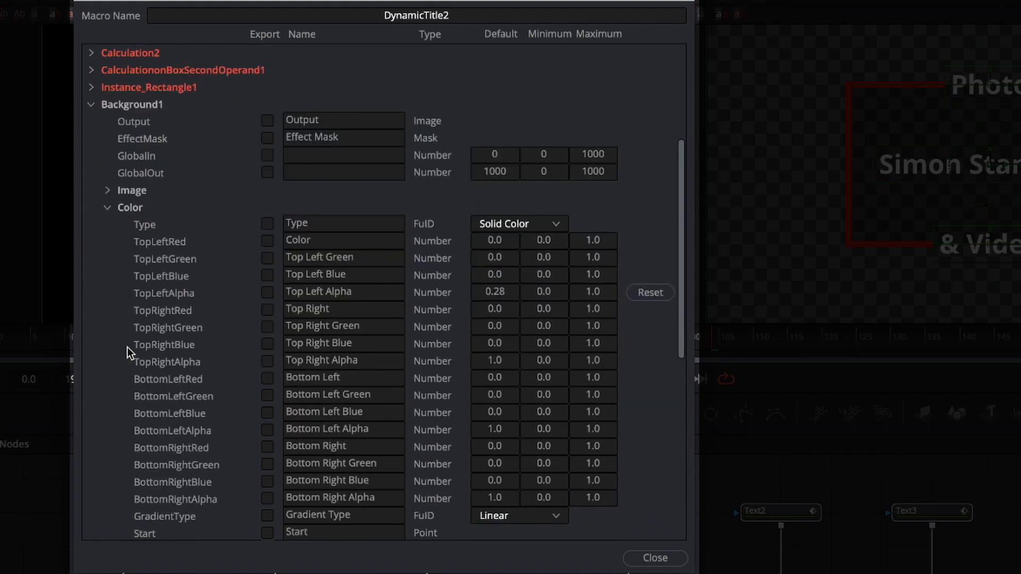
double_click(309, 240)
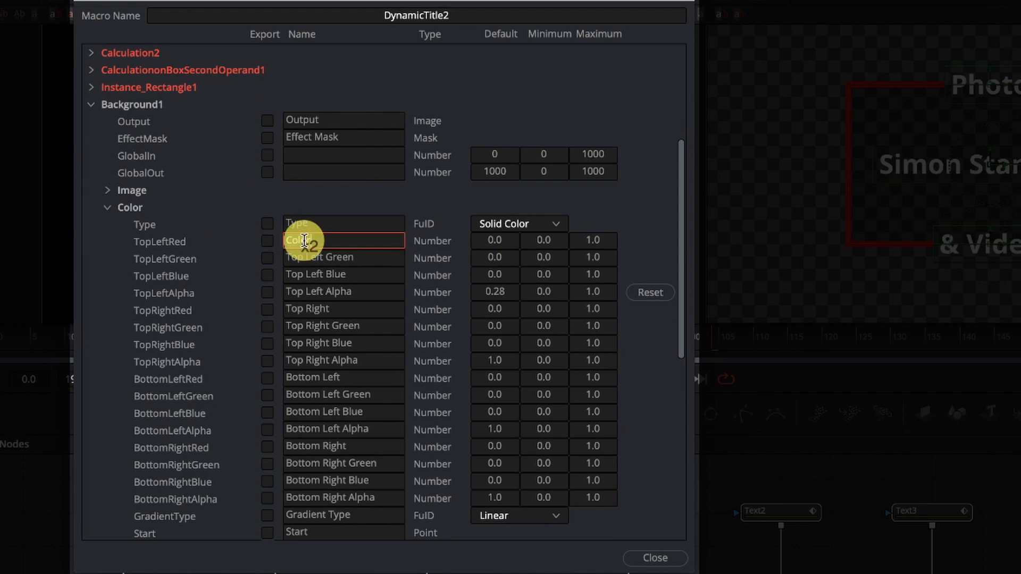
text(B)
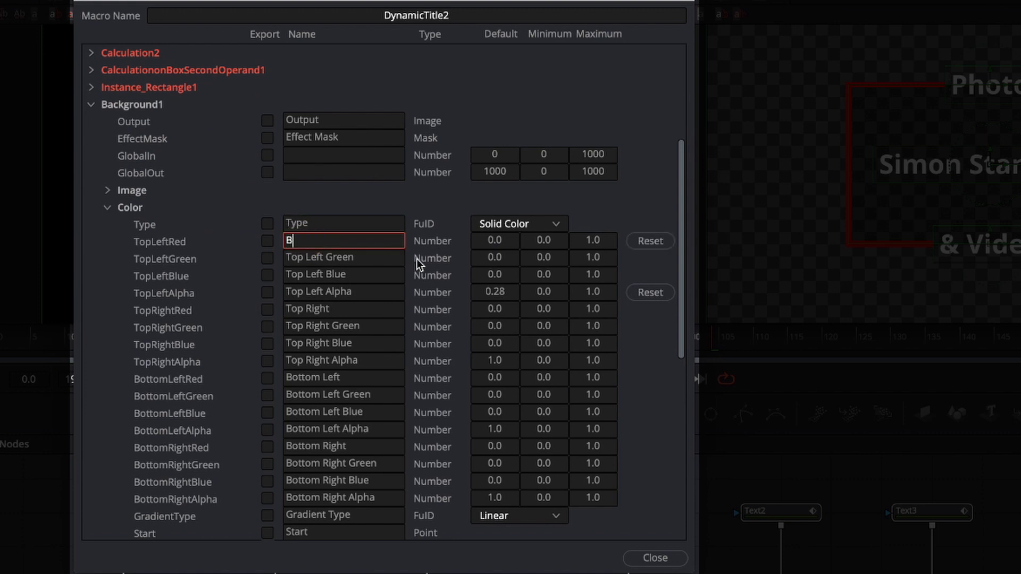
text(G Colour)
click(267, 240)
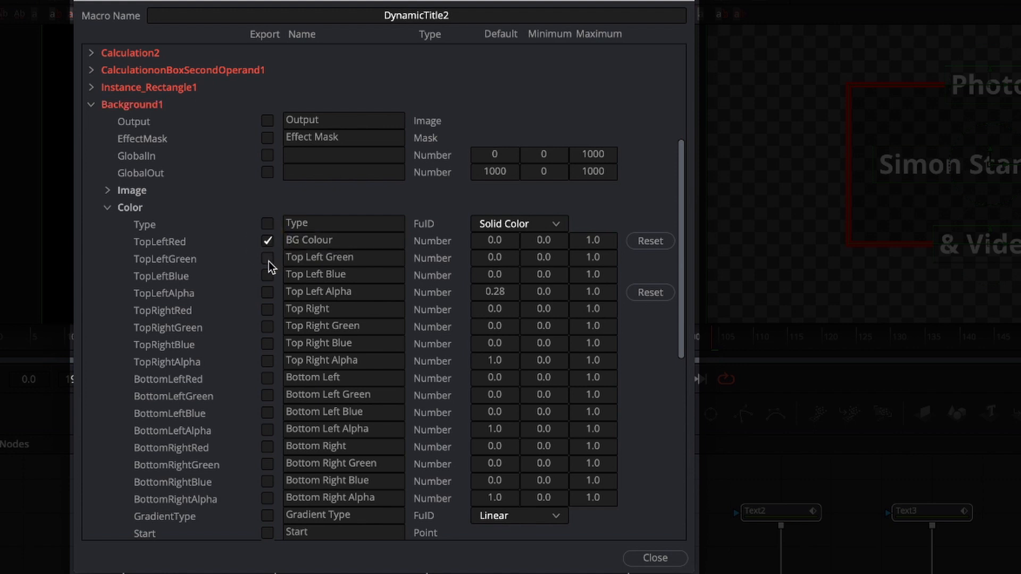
click(269, 288)
scroll(255, 423, down, 4)
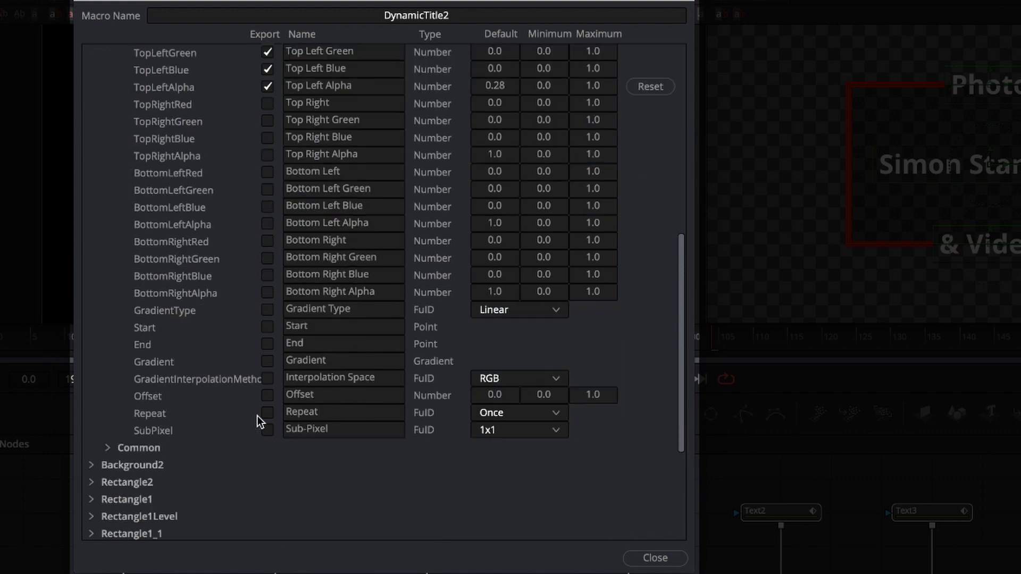
scroll(295, 319, up, 3)
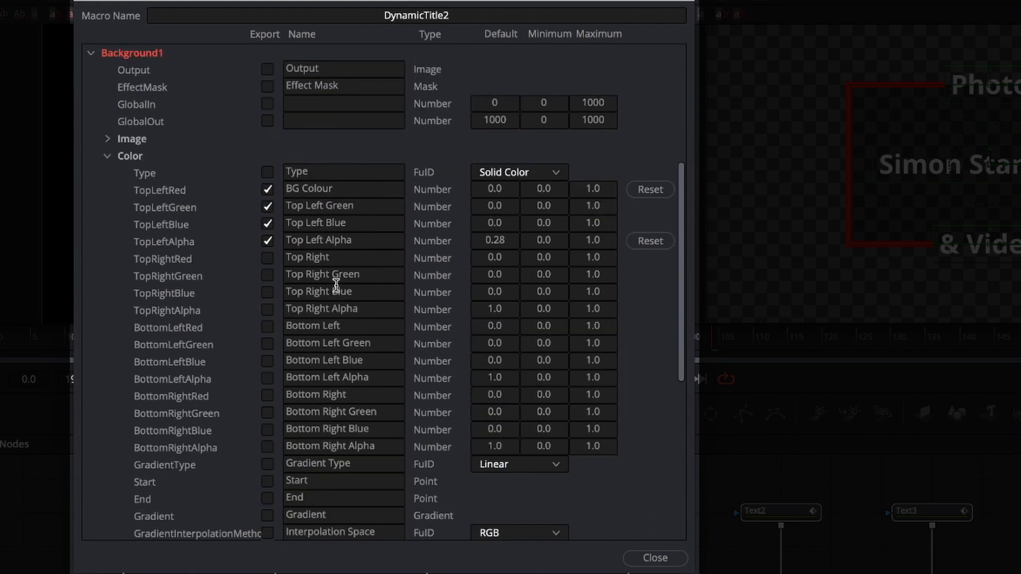
click(91, 54)
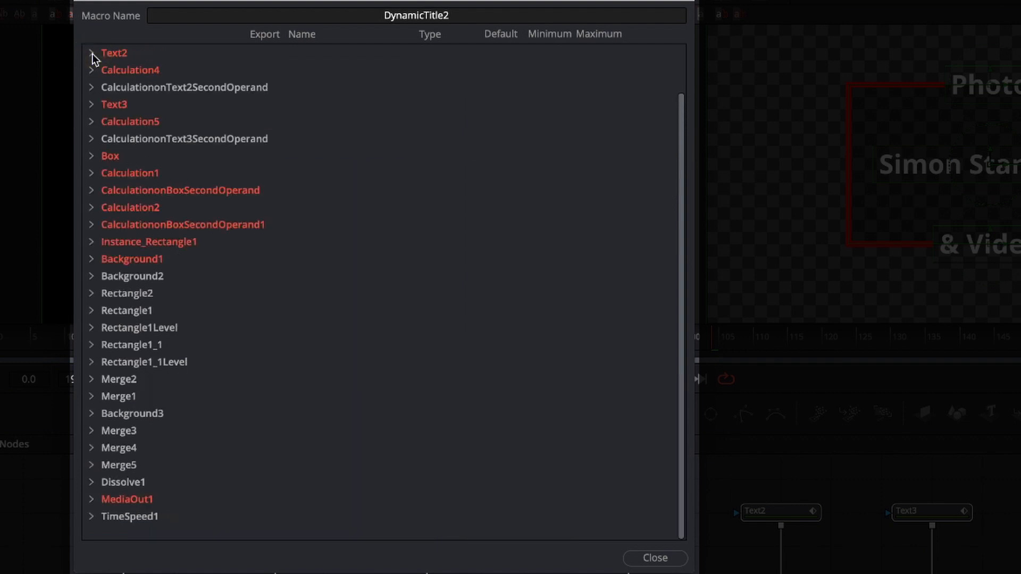
Rename Background2's TopLeftRed control as Boarder Colour and export its top-left red, green, blue and alpha channels.
click(91, 277)
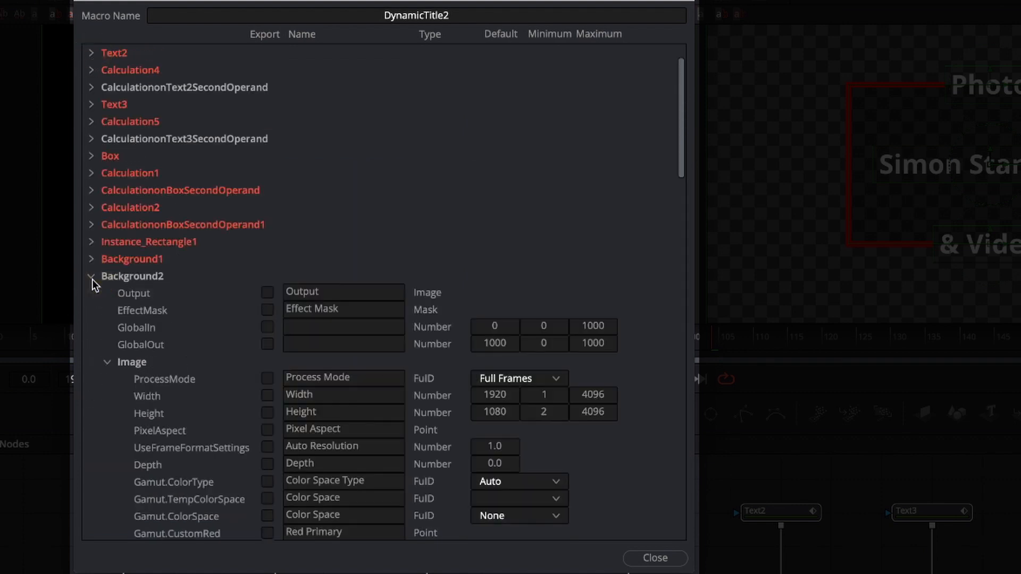
click(107, 363)
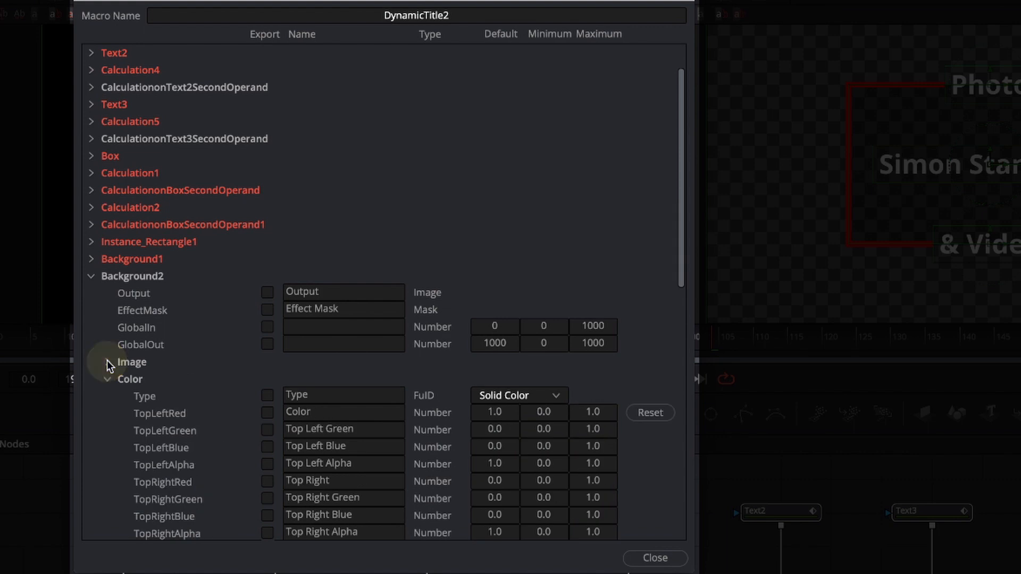
double_click(289, 414)
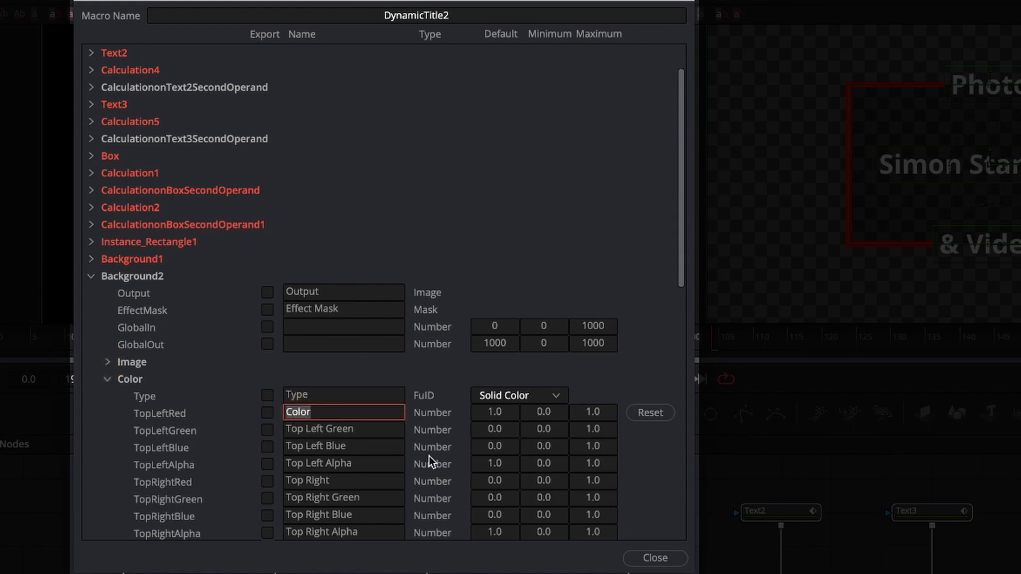
key(ctrl+a)
text(Boarder Colour)
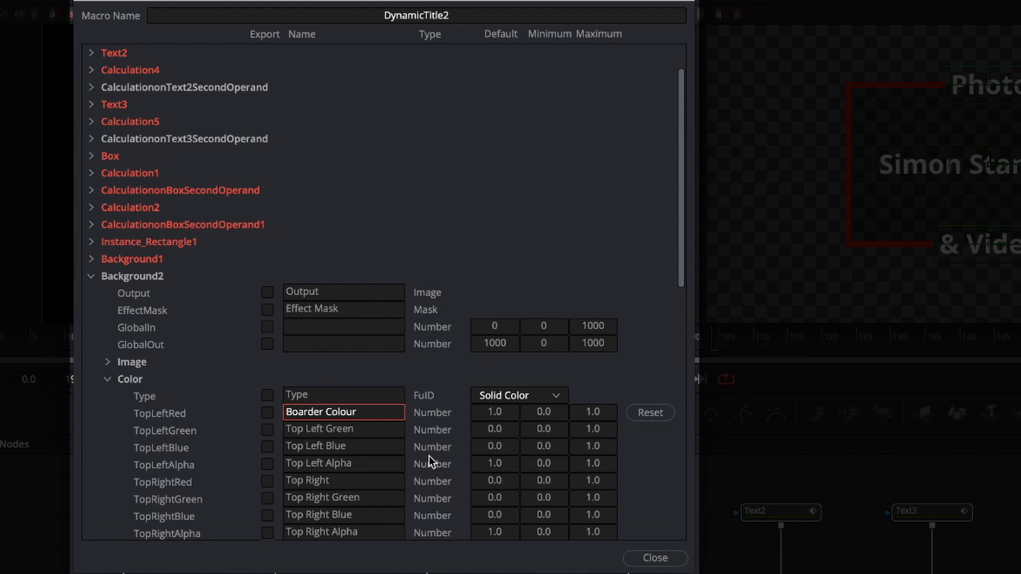
click(268, 416)
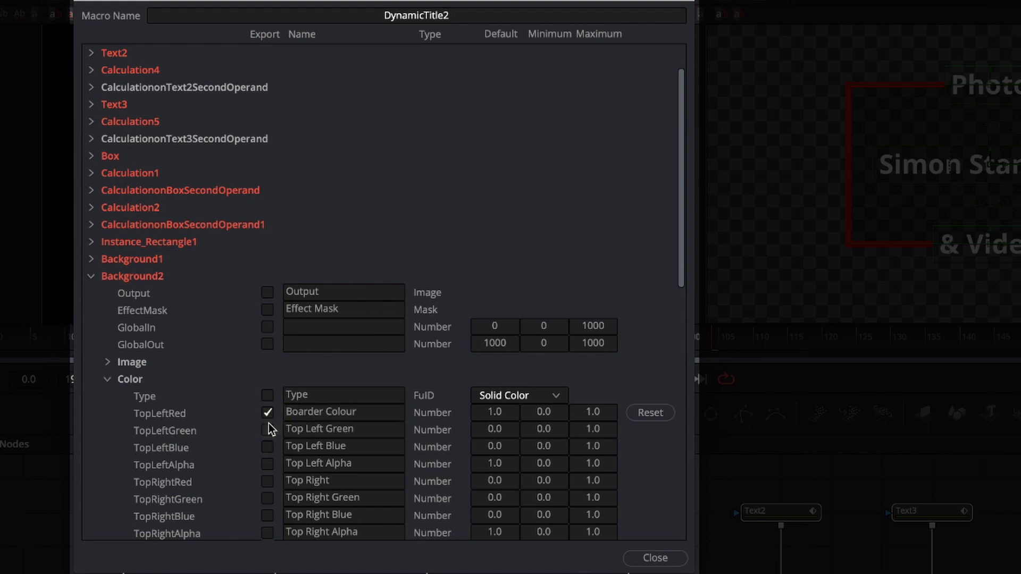
click(268, 467)
click(89, 276)
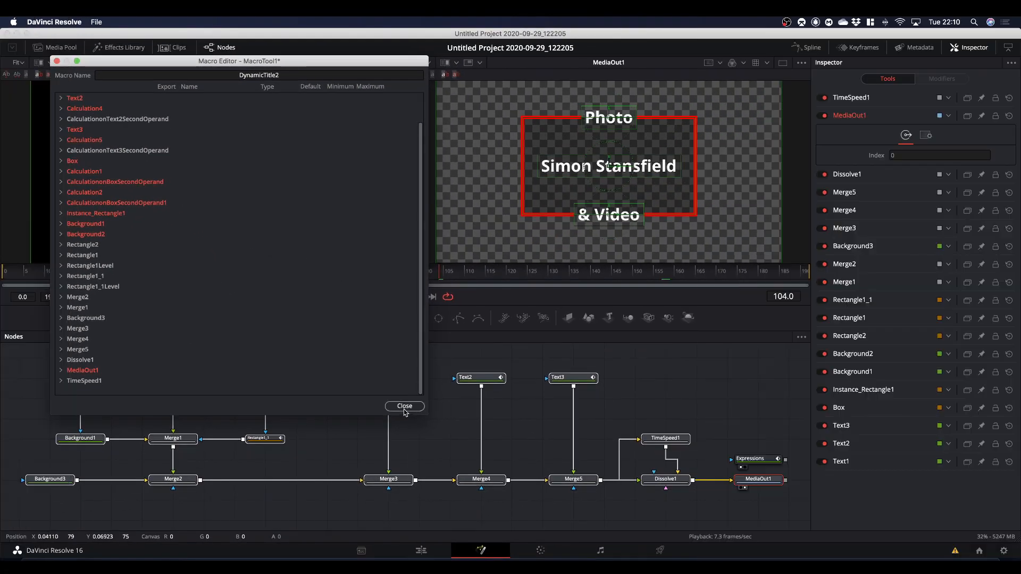
Close the macro editor, accept saving the changes, and browse from Macintosh HD to the Application Support/Blackmagic Design folder.
click(404, 406)
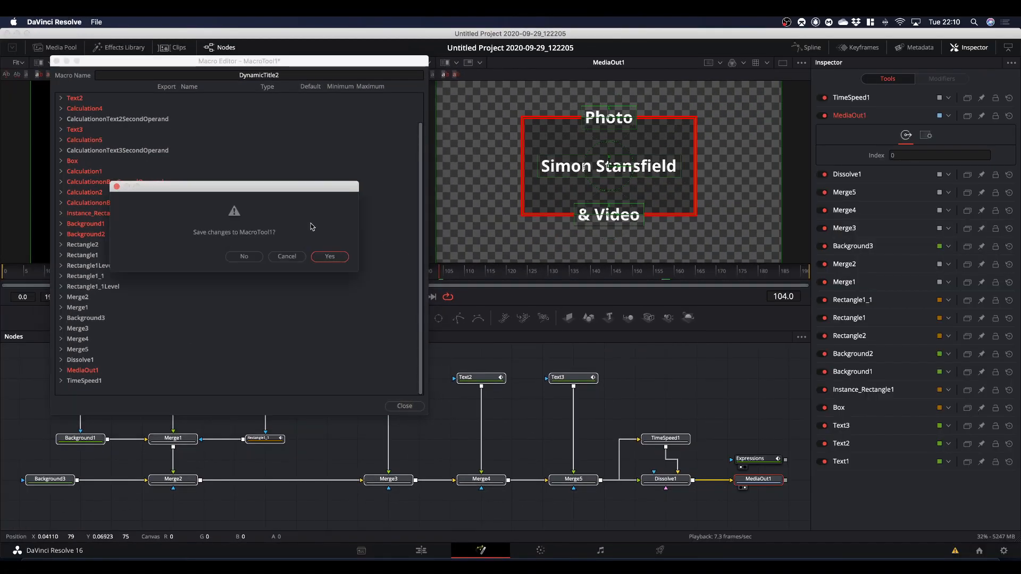
click(331, 258)
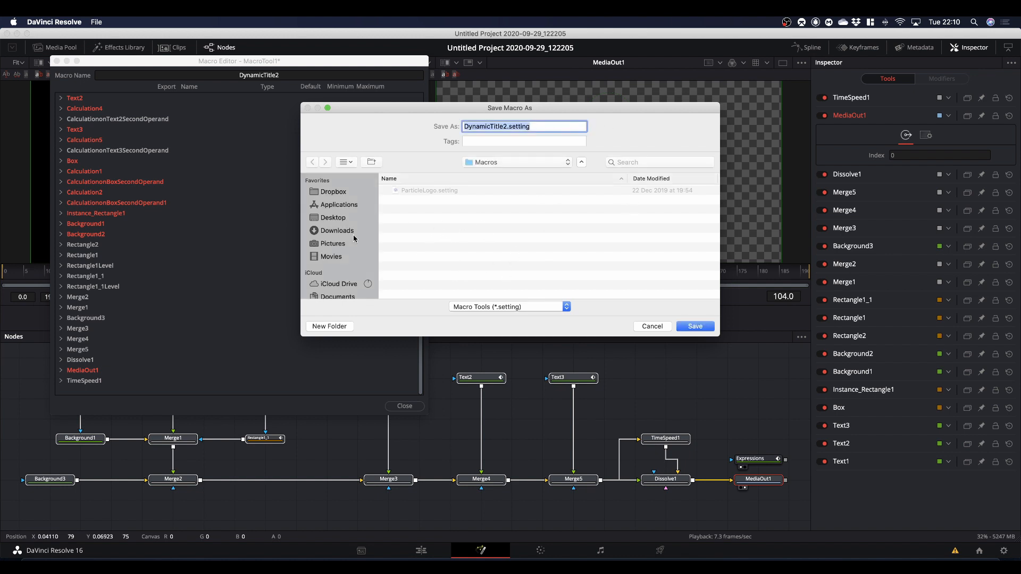
scroll(354, 240, down, 5)
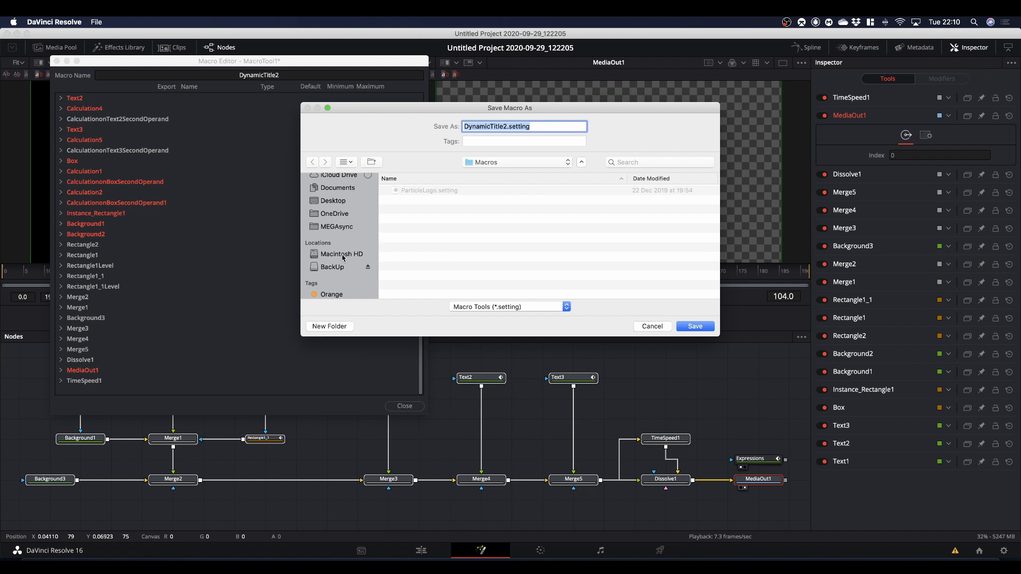
click(343, 256)
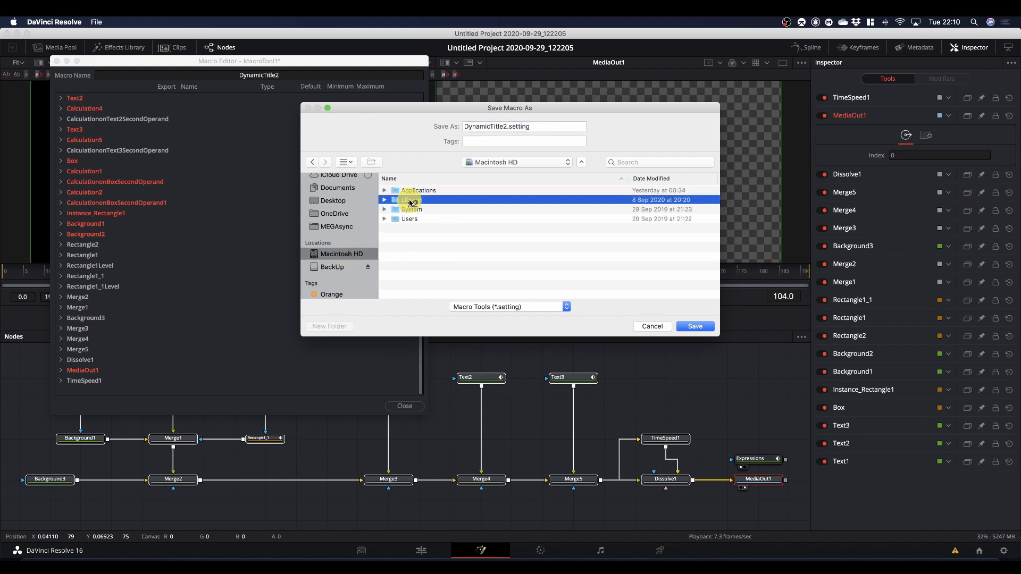
double_click(409, 201)
click(431, 200)
double_click(431, 200)
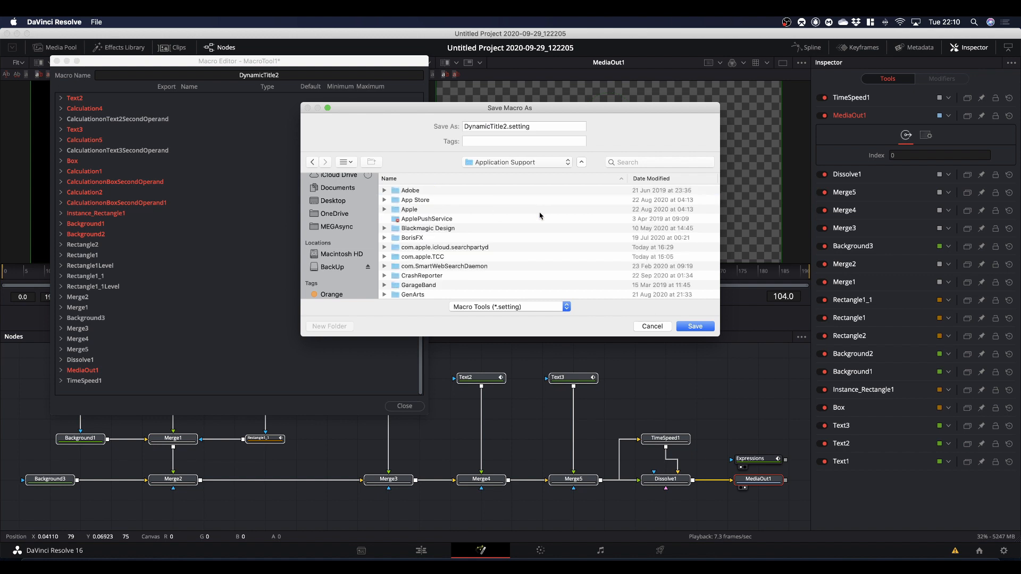
double_click(449, 230)
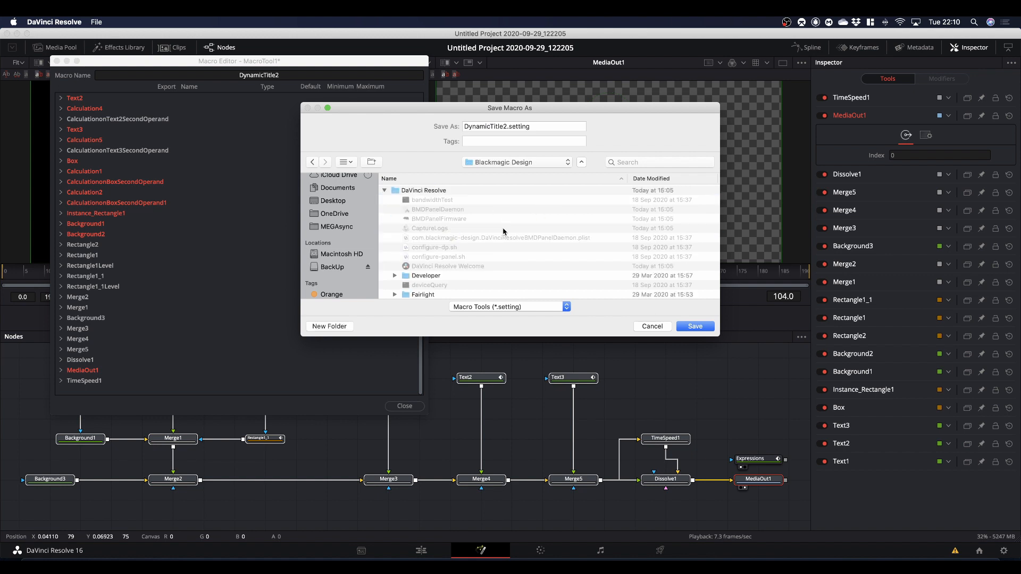
Save the macro as Dynamic Title 2.setting in the Titles folder under Fusion/Templates/Edit.
scroll(440, 247, down, 5)
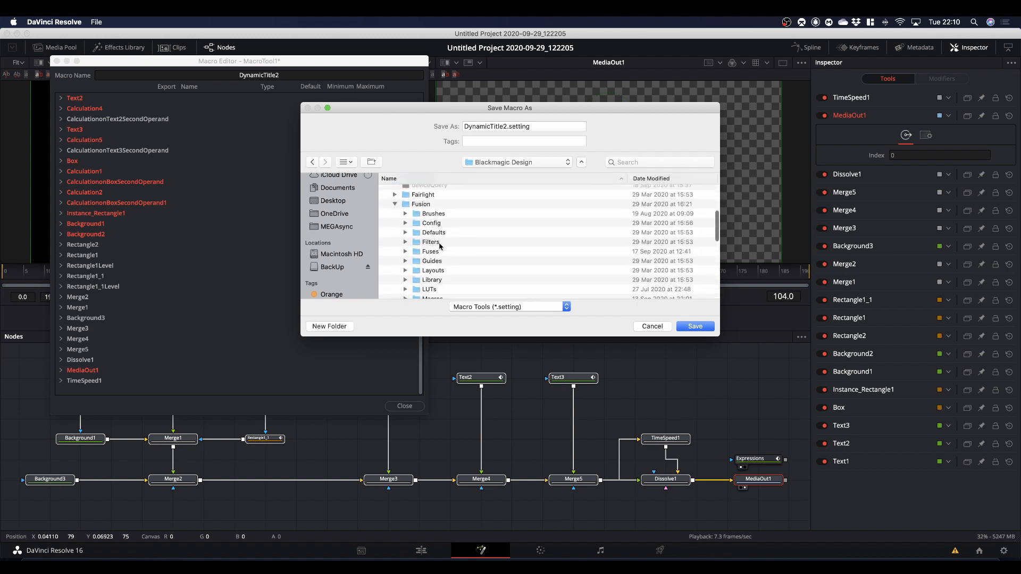
scroll(425, 223, down, 5)
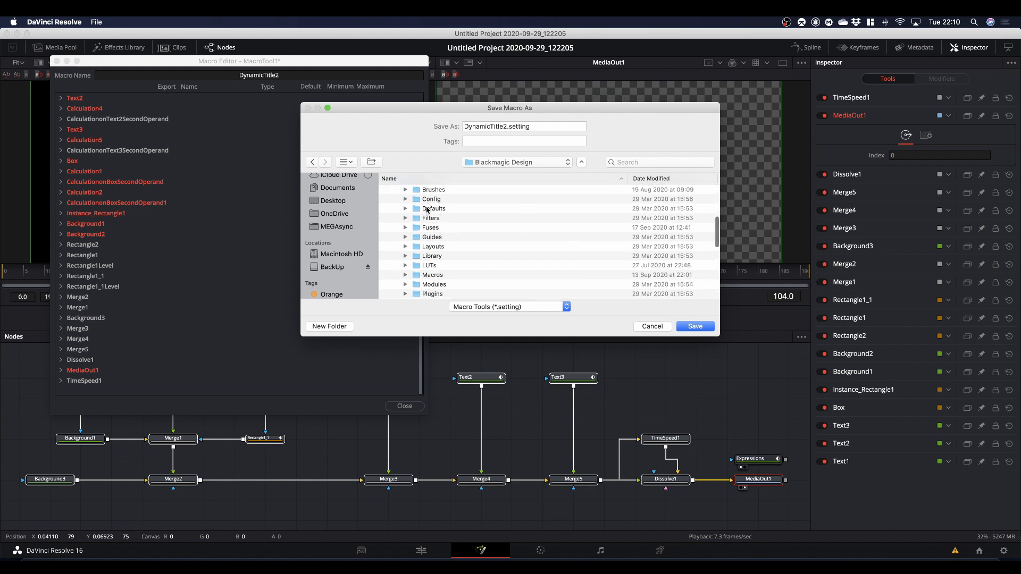
scroll(426, 234, down, 2)
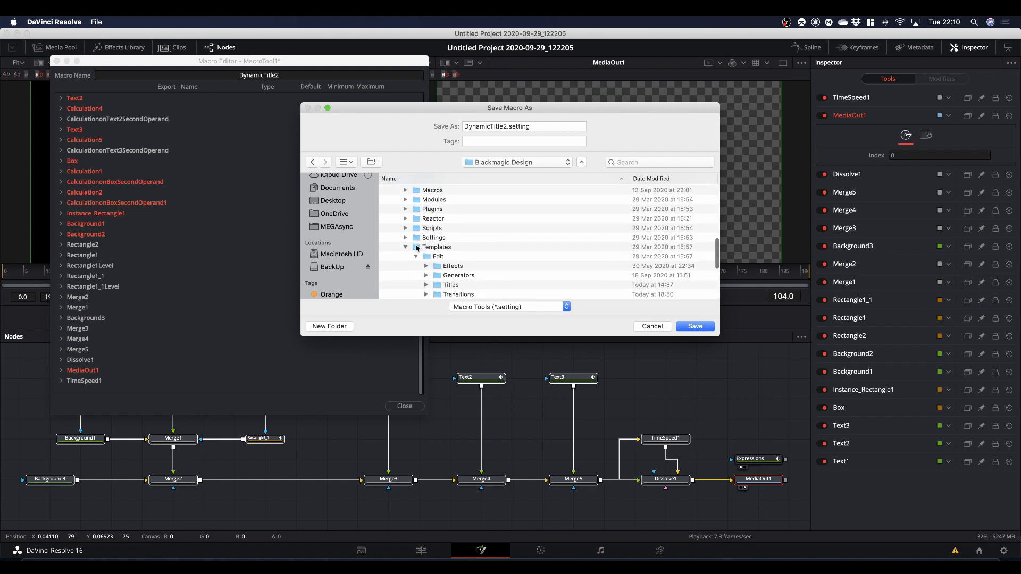
scroll(460, 249, down, 2)
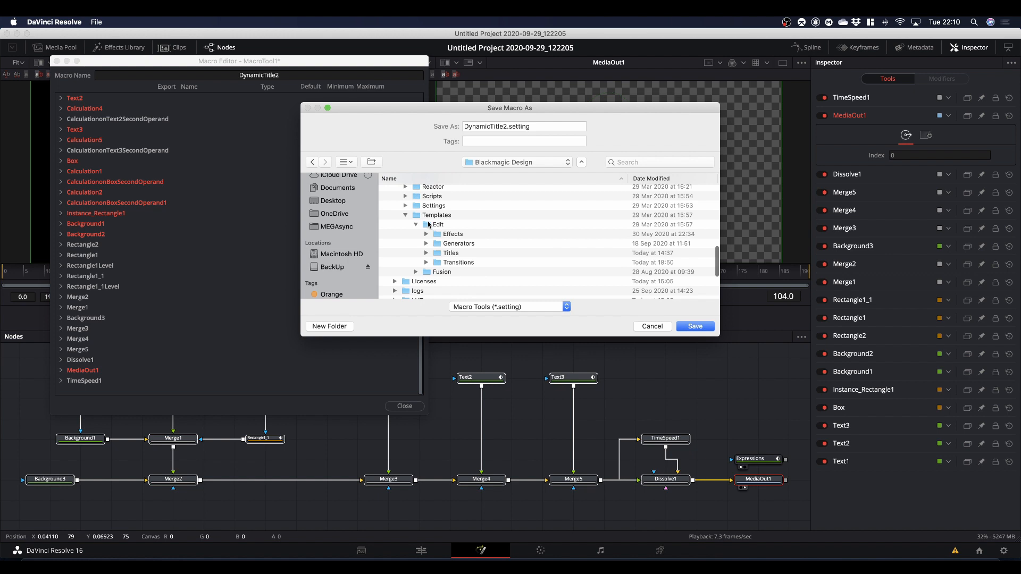
double_click(453, 254)
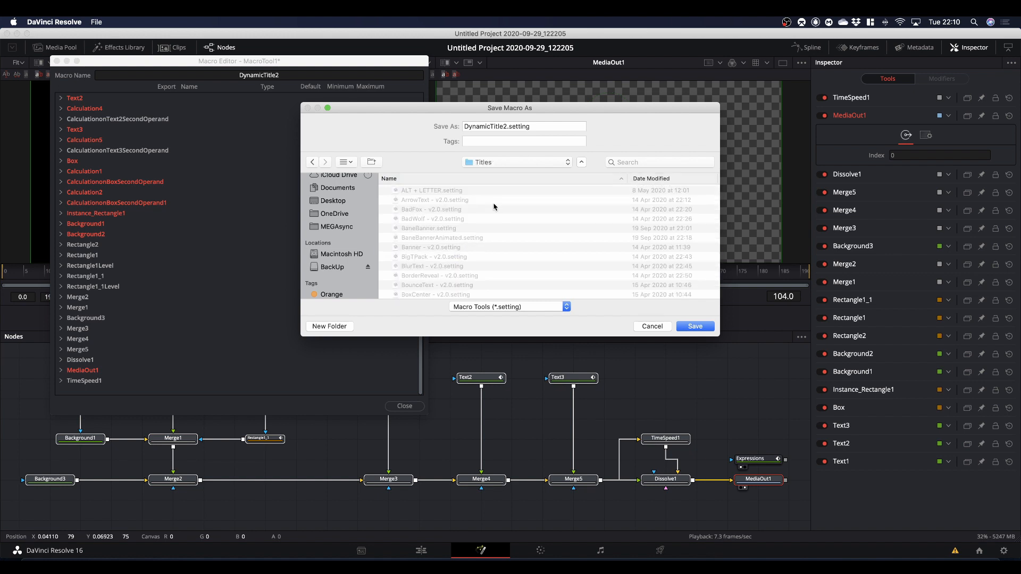
click(490, 127)
click(506, 127)
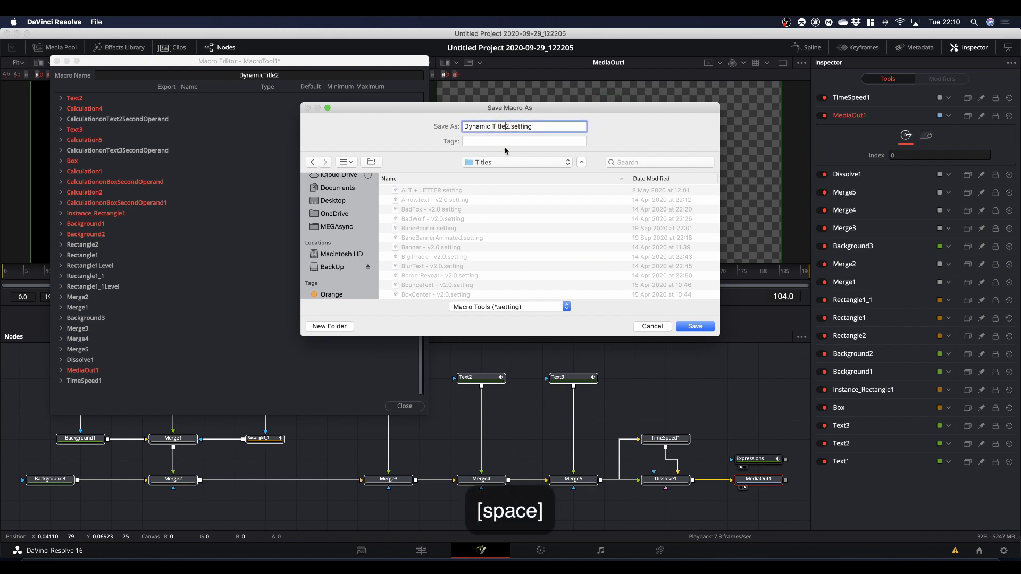
click(692, 327)
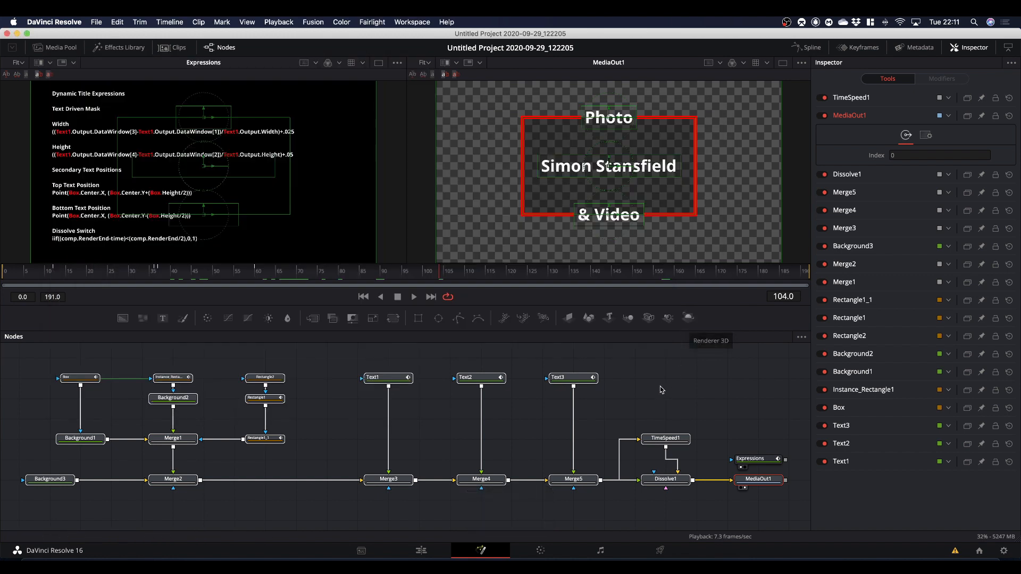
On the Edit page, replace the Dynamic Title clip above the Pexels video with Dynamic Title 2, searching the titles for dynam.
click(421, 551)
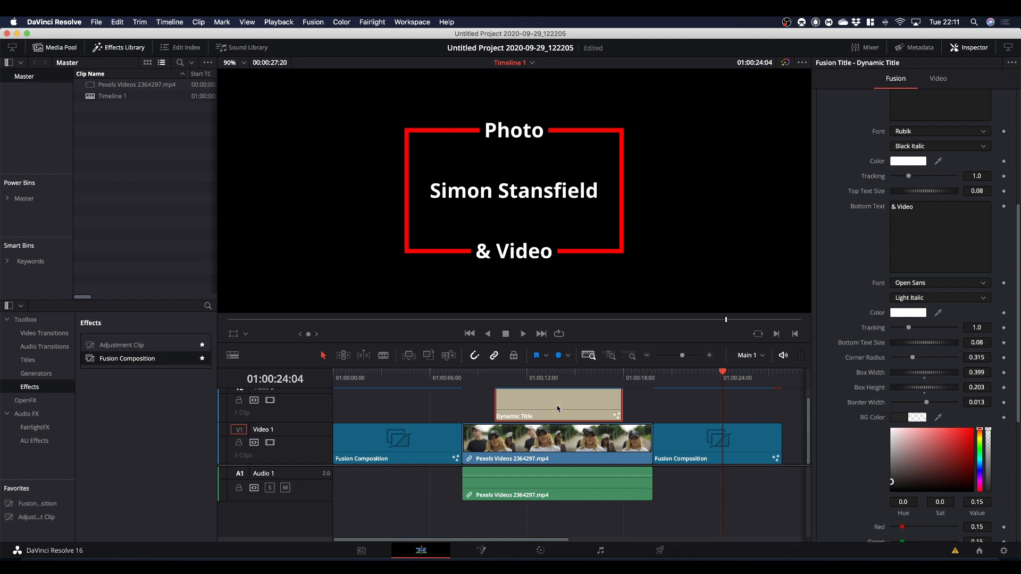
key(BackSpace)
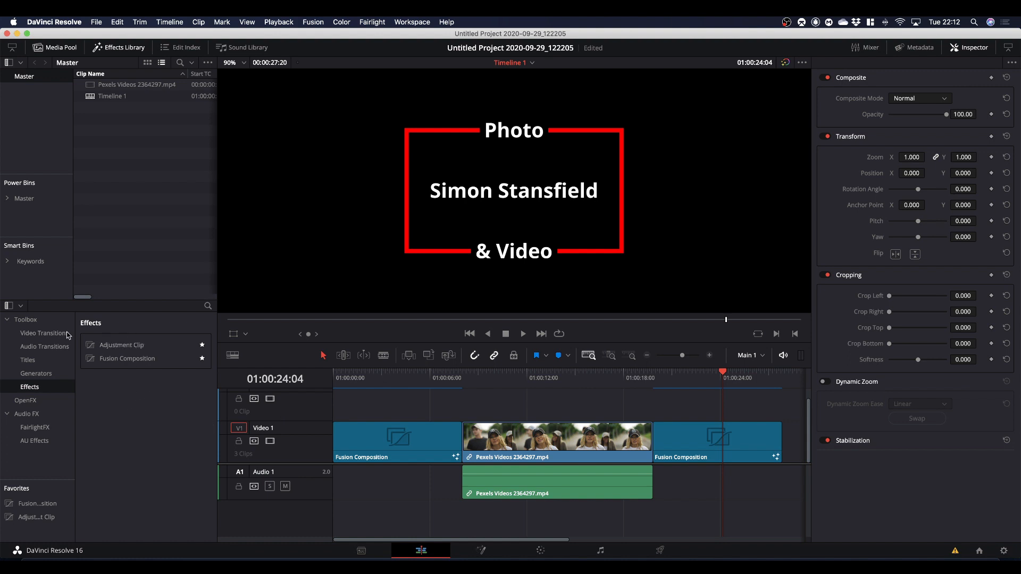
click(28, 361)
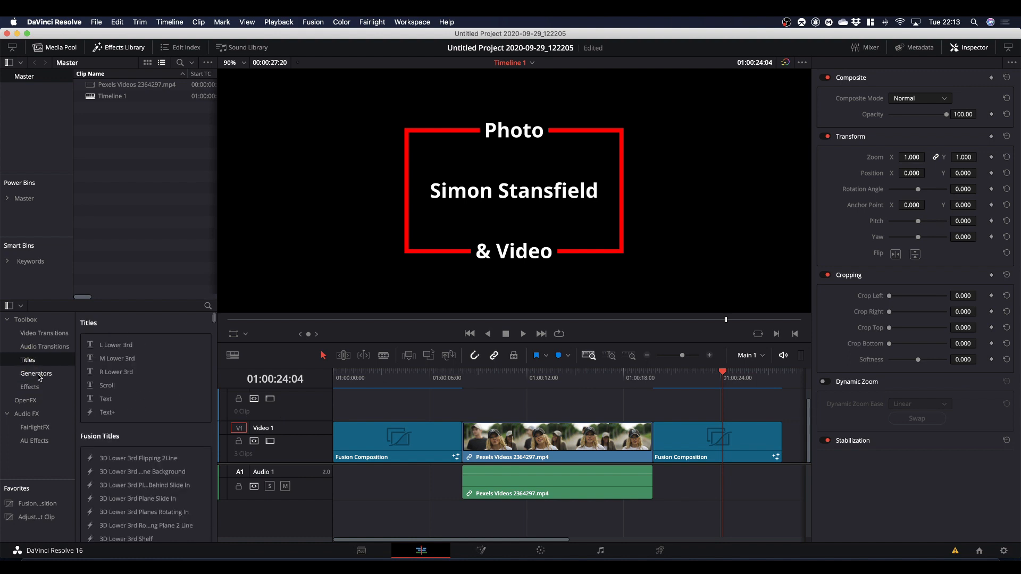
click(207, 307)
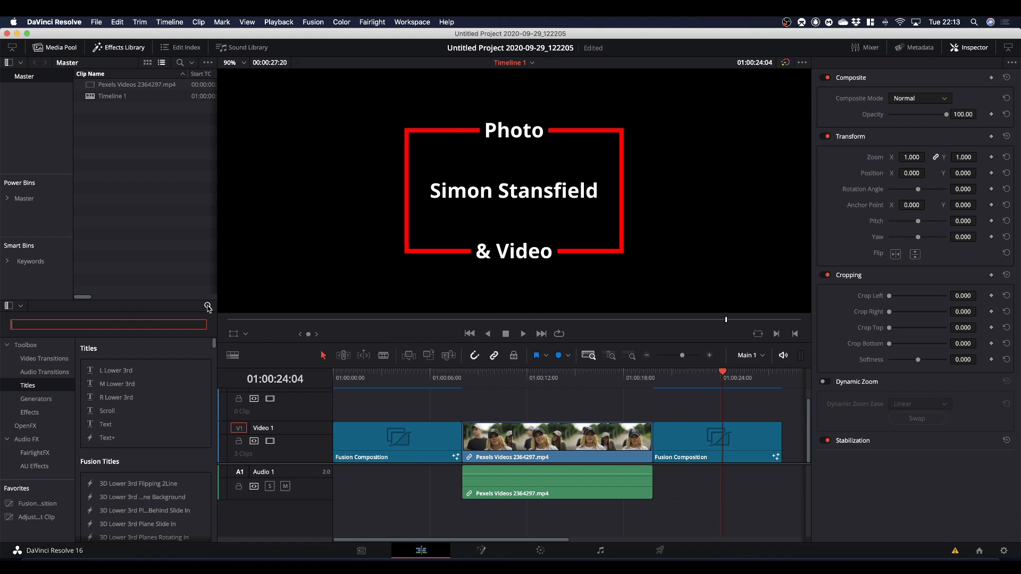
text(dynam)
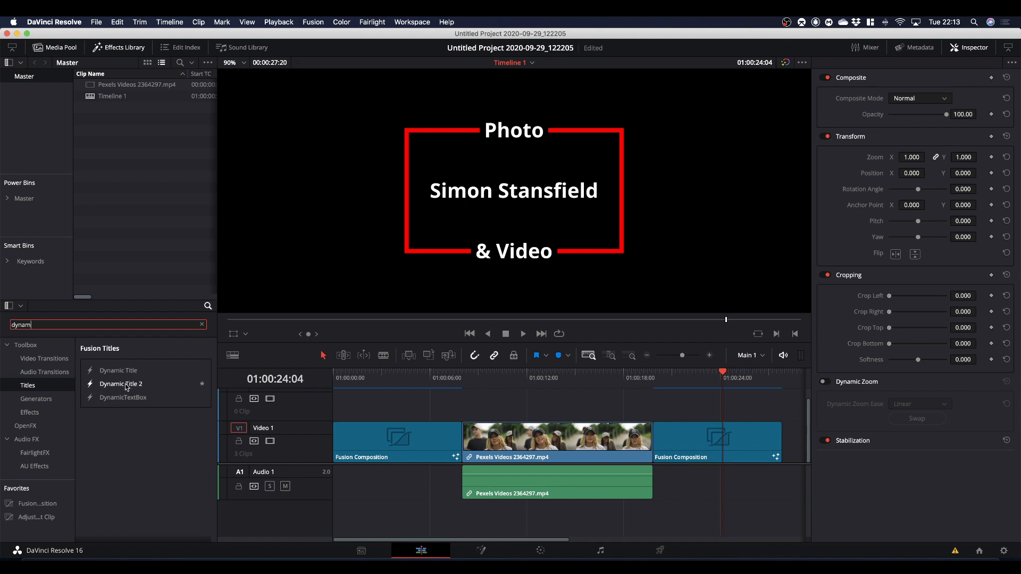
drag(127, 387, 498, 422)
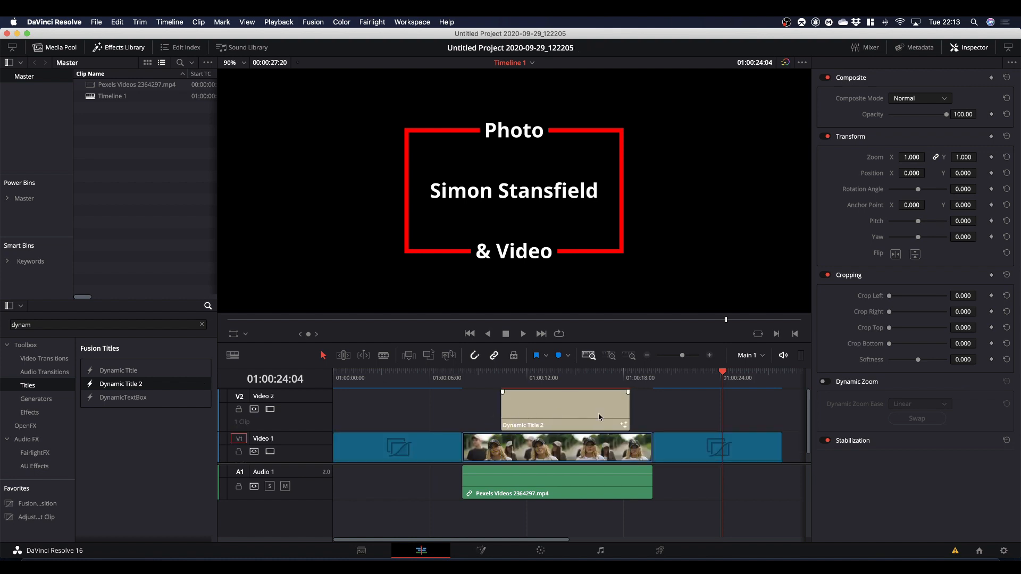
Select the Dynamic Title 2 clip and play it over the video from its start to check the animation.
drag(723, 370, 568, 387)
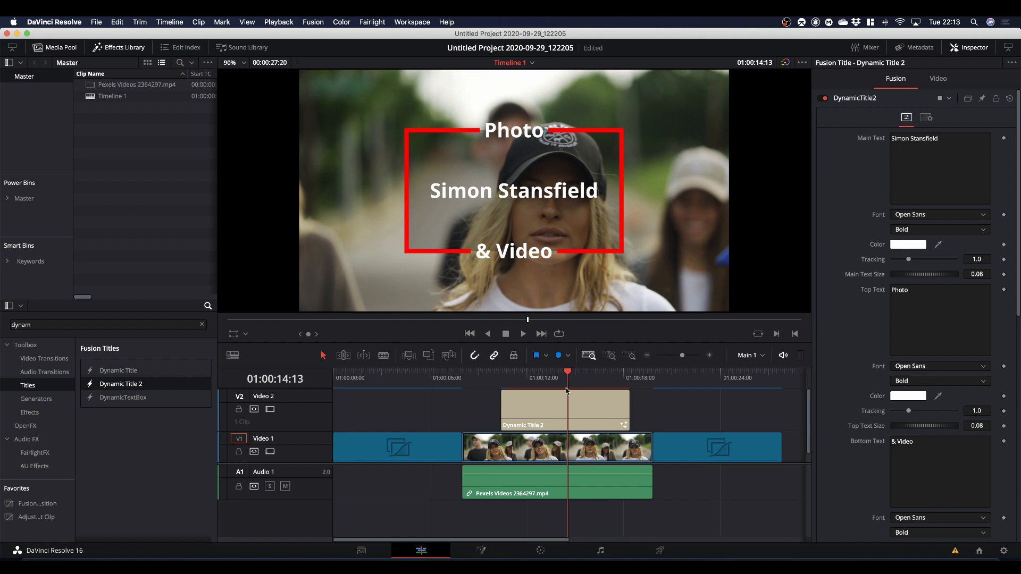
click(579, 413)
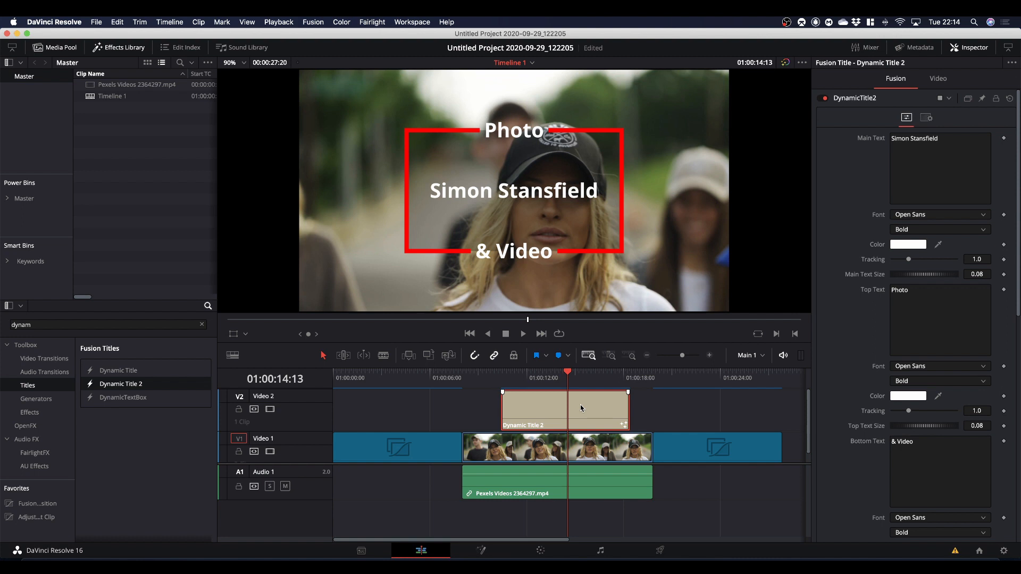
key(slash)
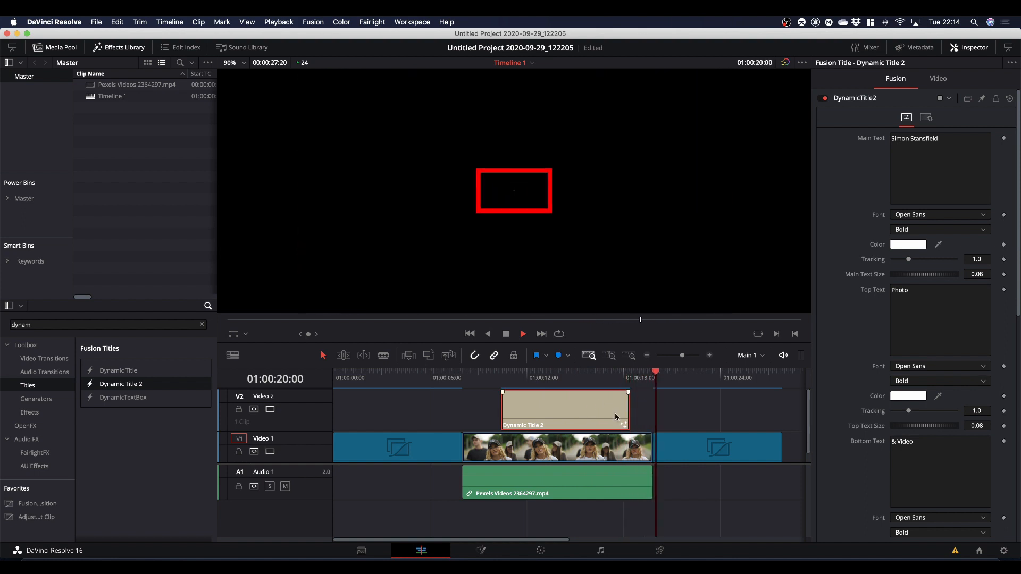
click(503, 374)
key(space)
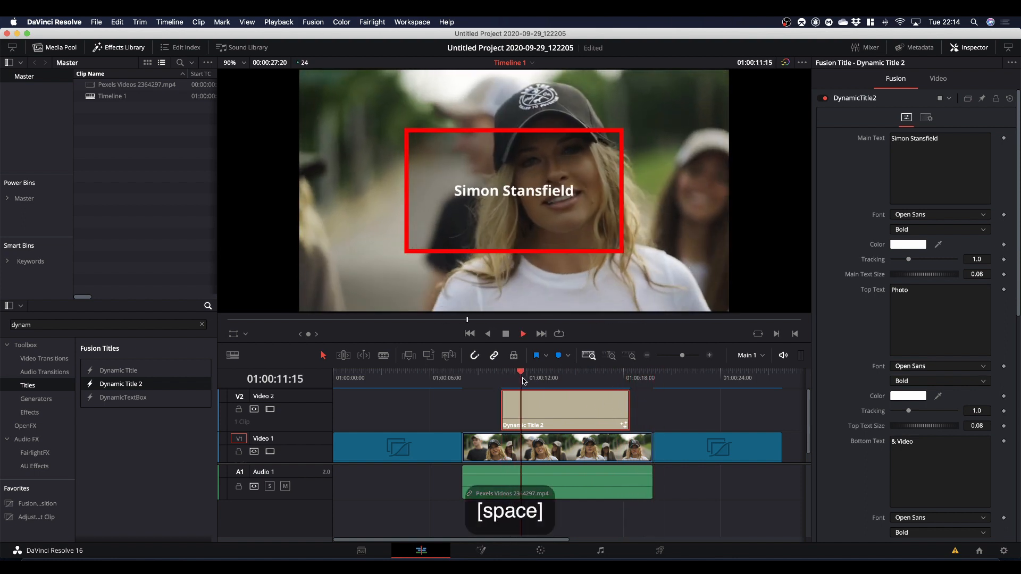
With the playhead at about 01:00:14:18, set the title's box width to 0.341, height to 0.283, corner radius to 0.15 and border width to 0.006.
key(space)
drag(532, 377, 571, 379)
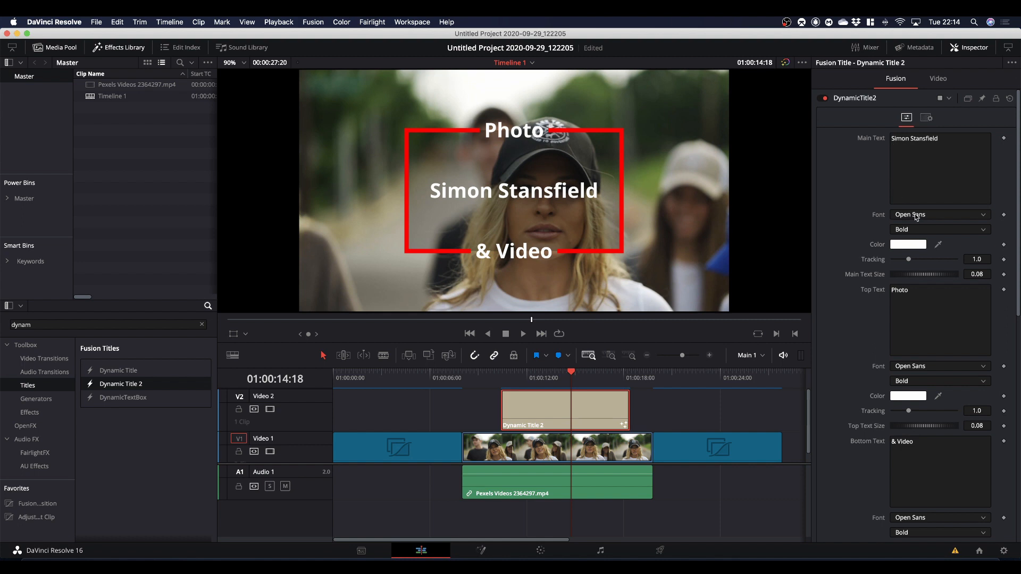
scroll(848, 247, down, 5)
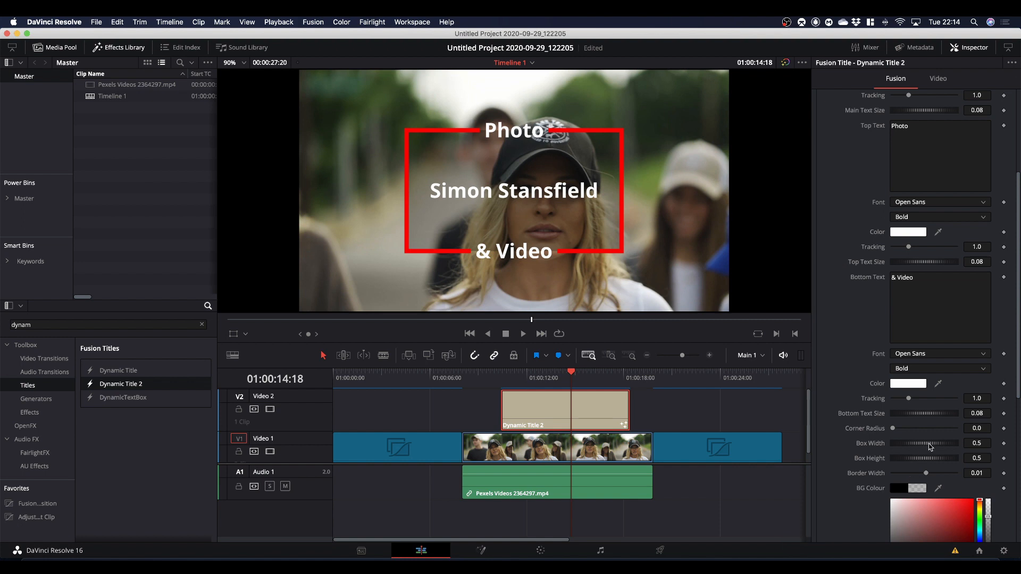
drag(929, 447, 919, 450)
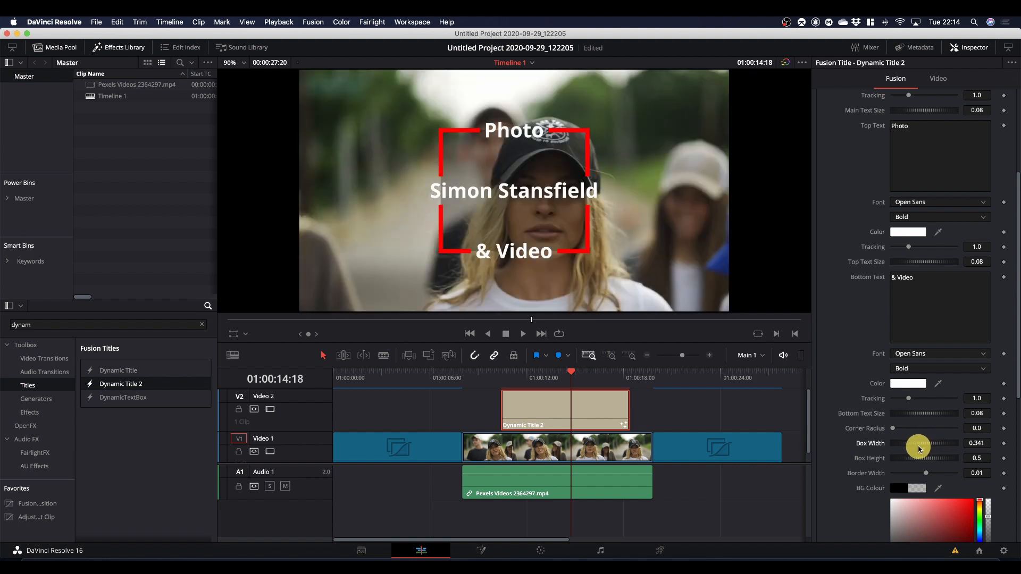
drag(931, 458, 902, 430)
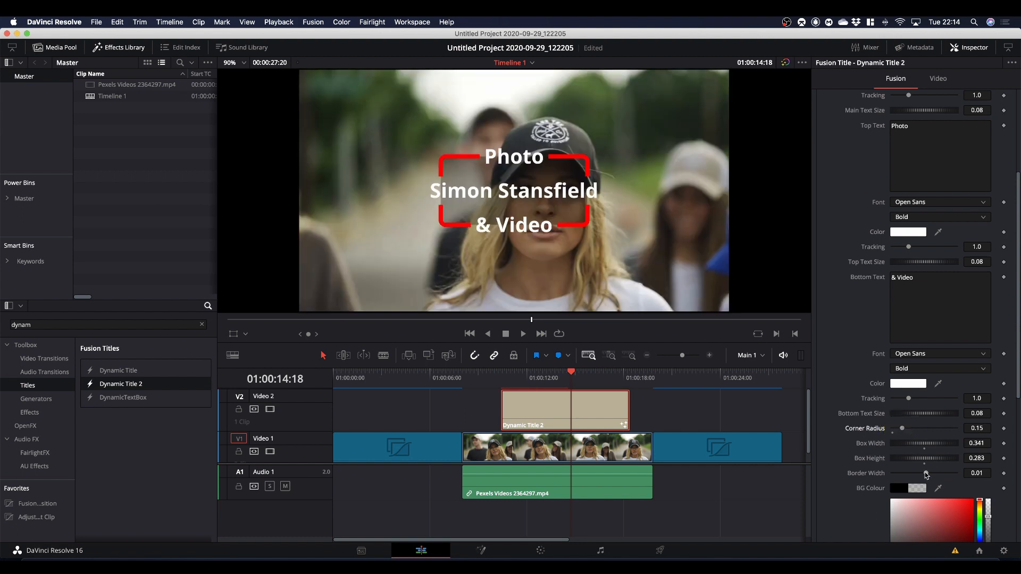
drag(926, 474, 926, 474)
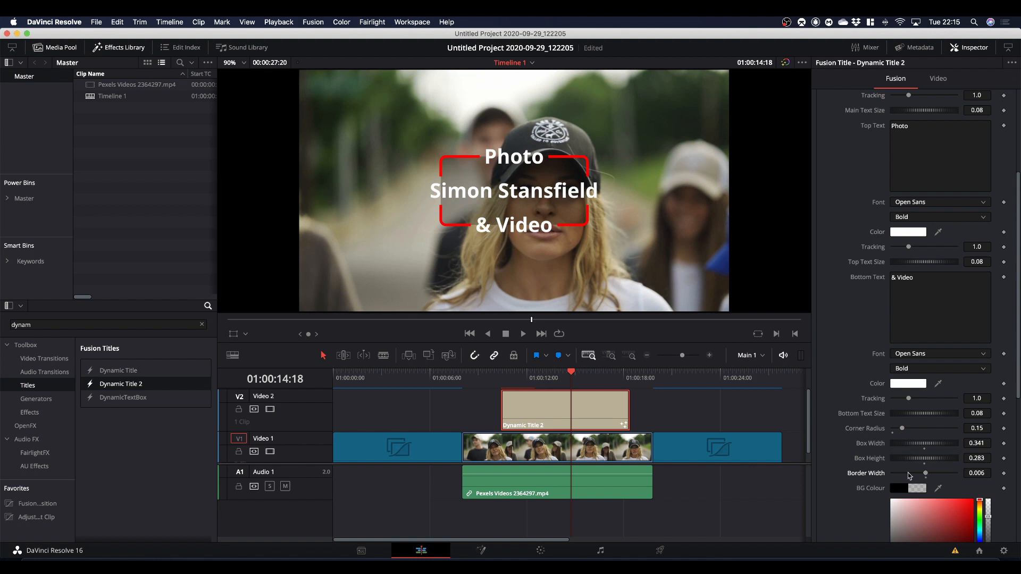
Change the main text's font to Rubik in the Black Italic style.
scroll(884, 168, up, 5)
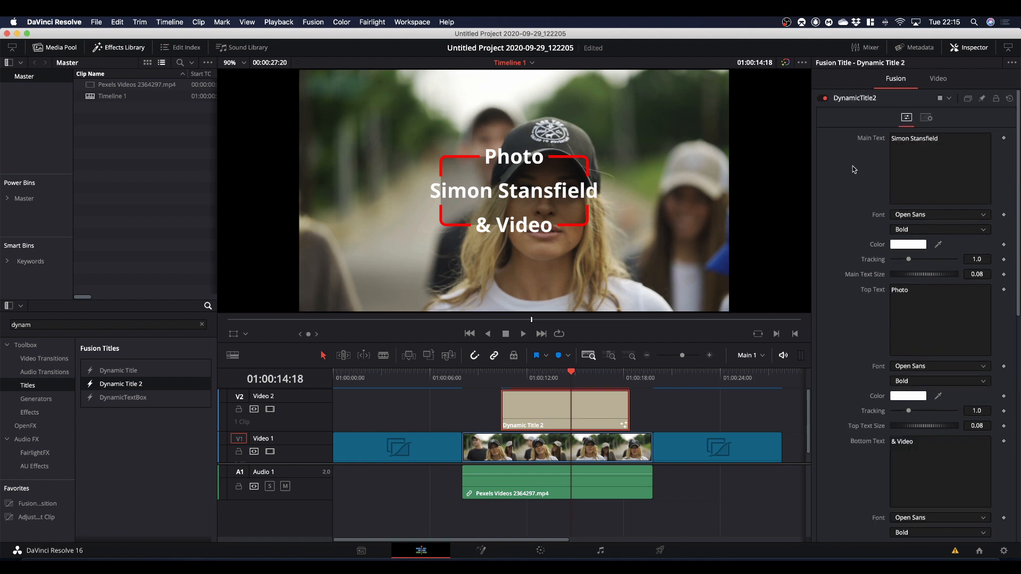
click(931, 216)
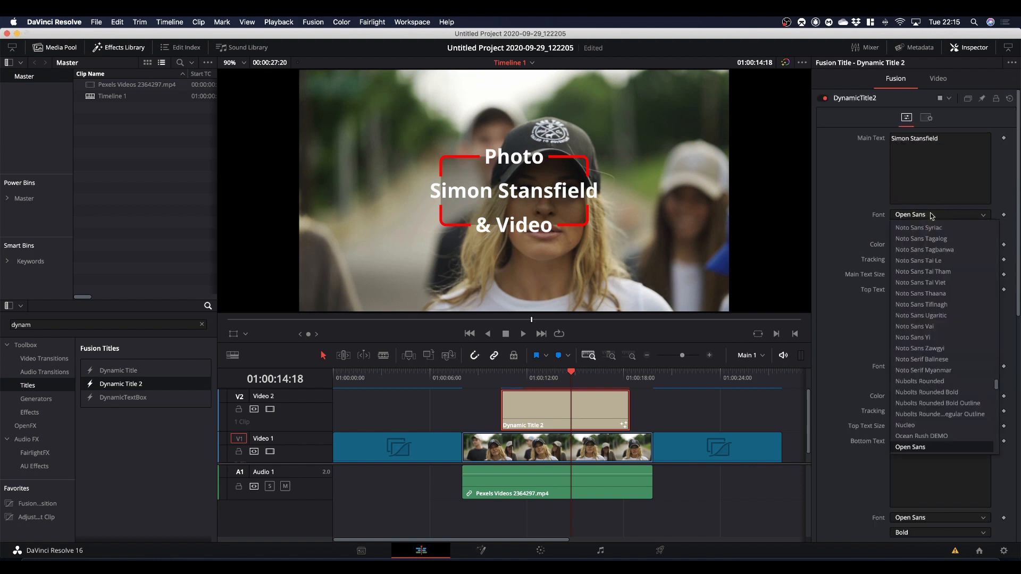
text(ru)
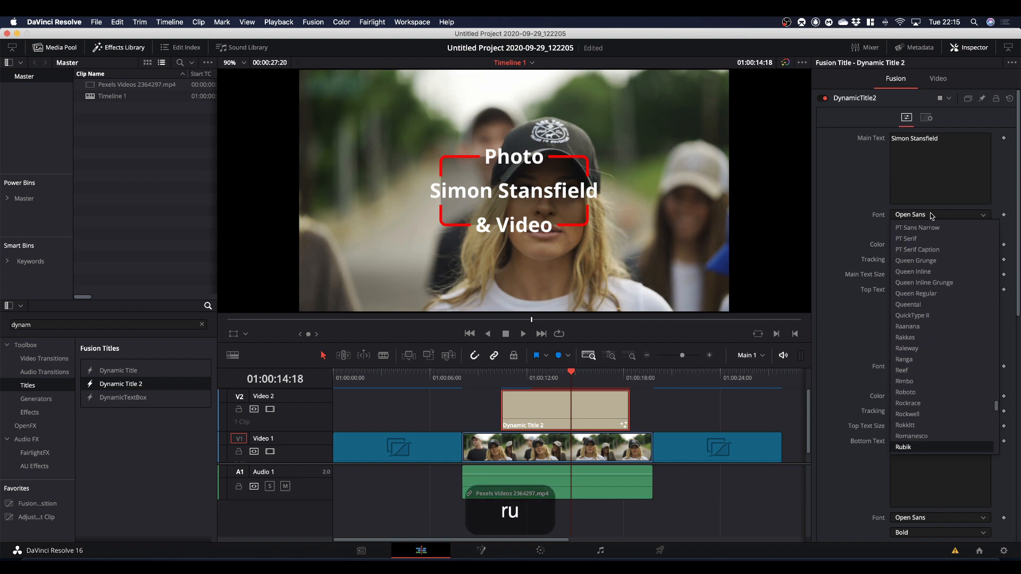
key(Return)
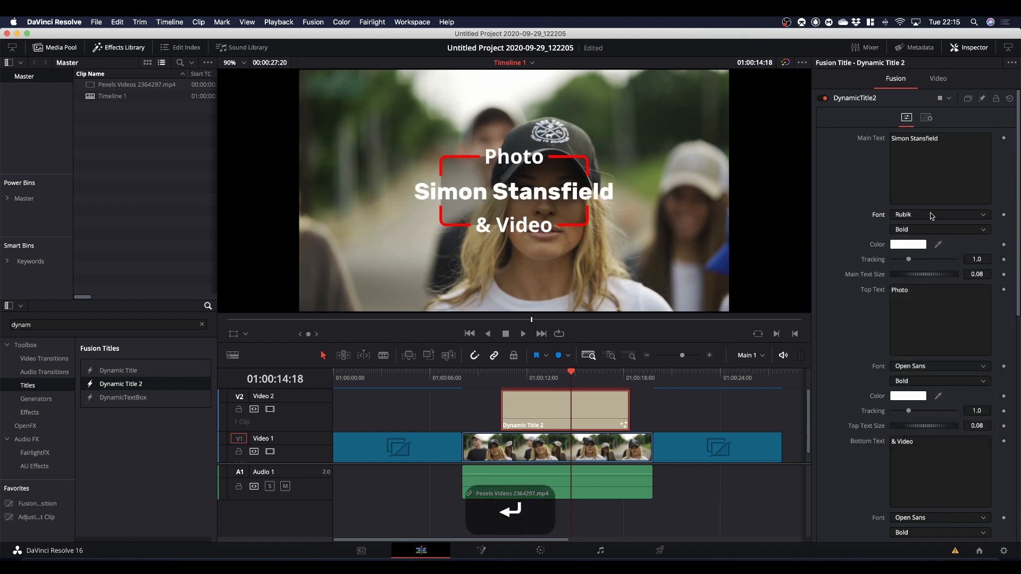
click(910, 231)
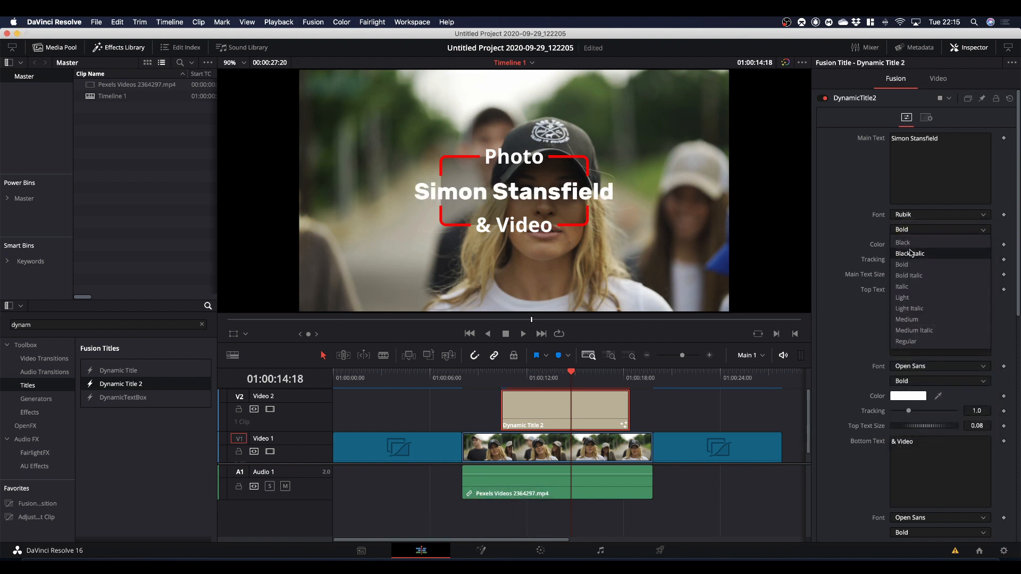
click(909, 253)
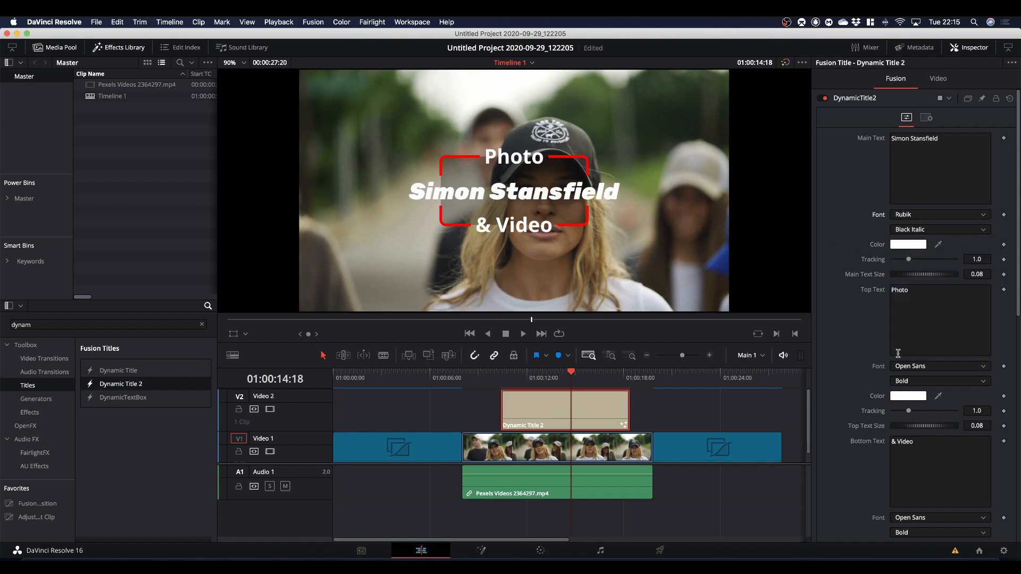
Change the top text "Photo" to the Rubik font in the Light Italic style.
click(929, 367)
text(ru)
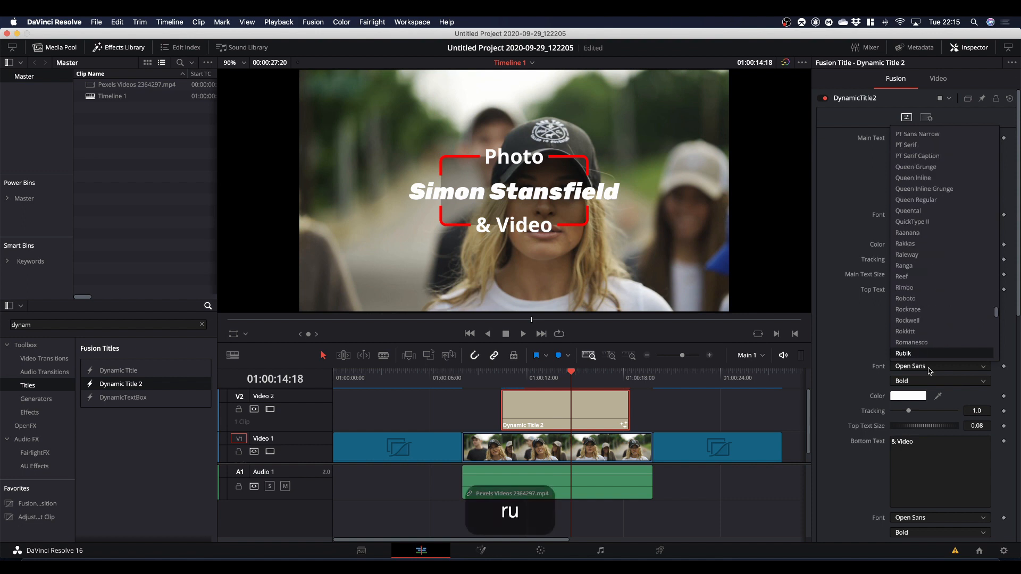
key(Return)
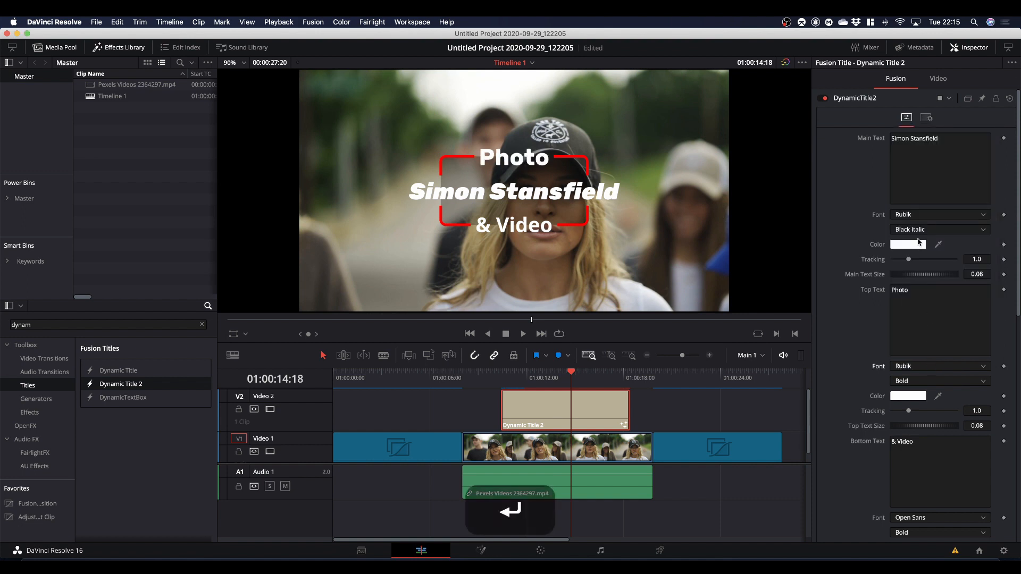
click(903, 382)
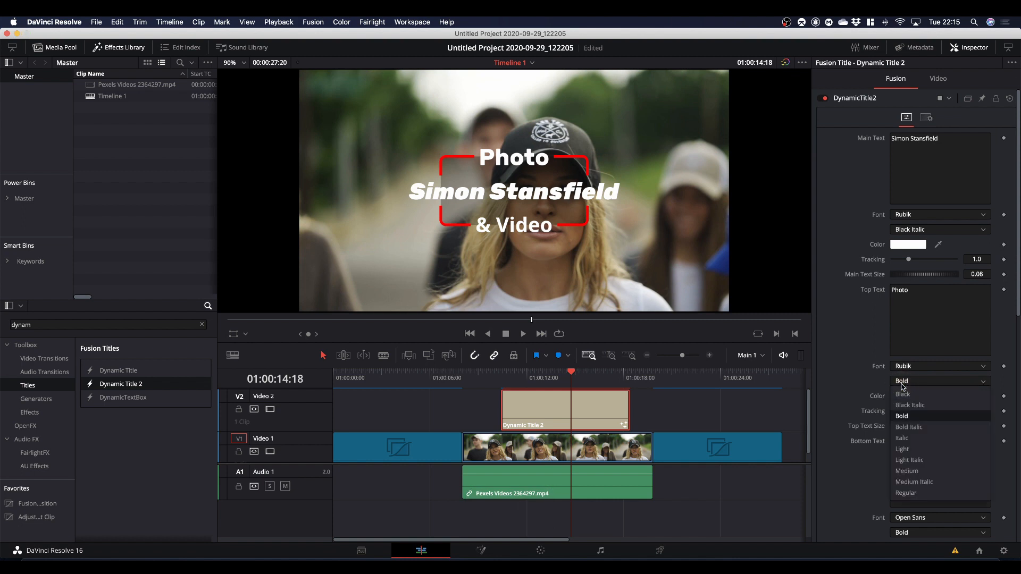
click(909, 460)
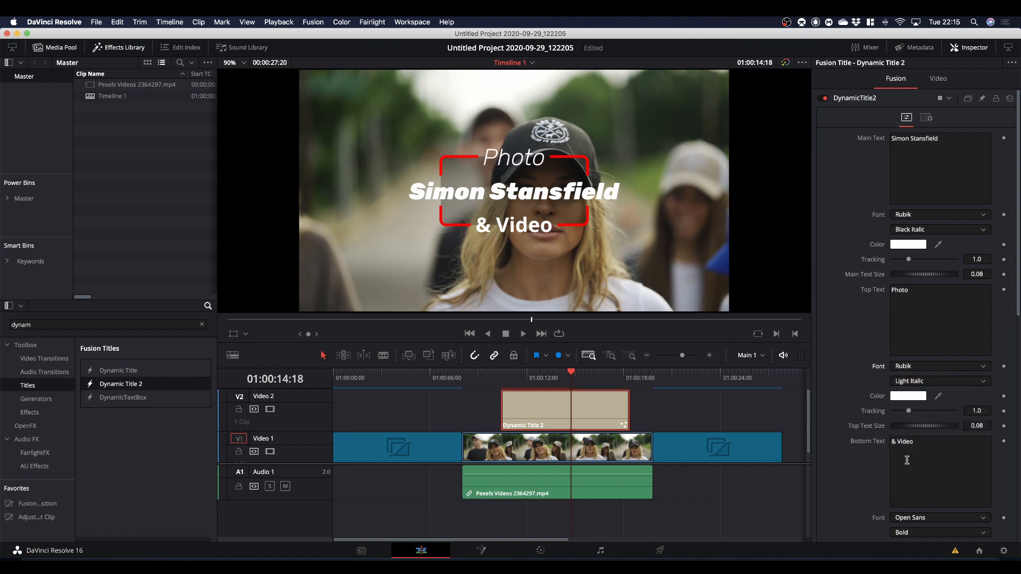
Change the bottom text "& Video" to the Rubik font in the Light Italic style.
click(909, 462)
scroll(909, 462, down, 1)
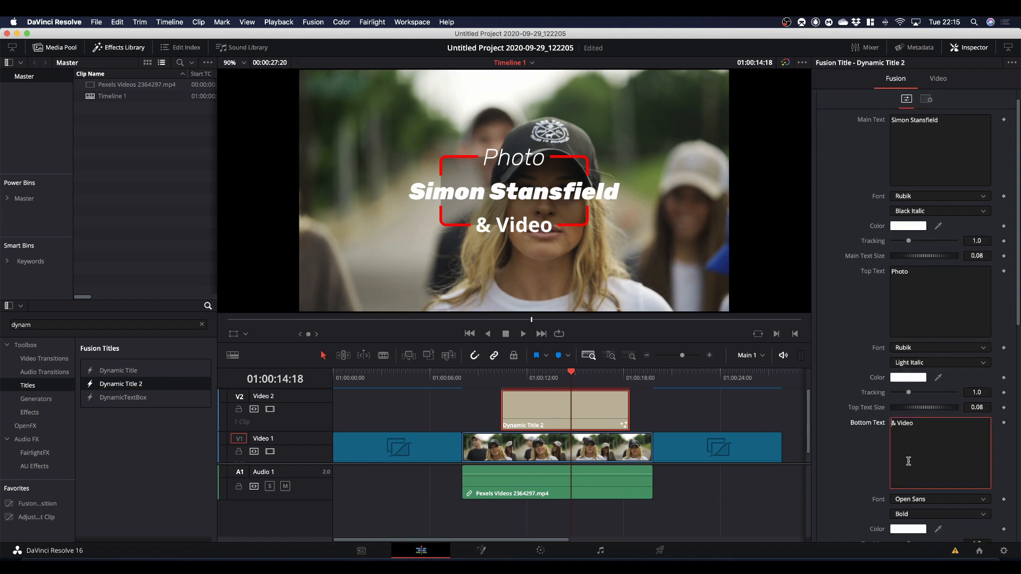
click(921, 503)
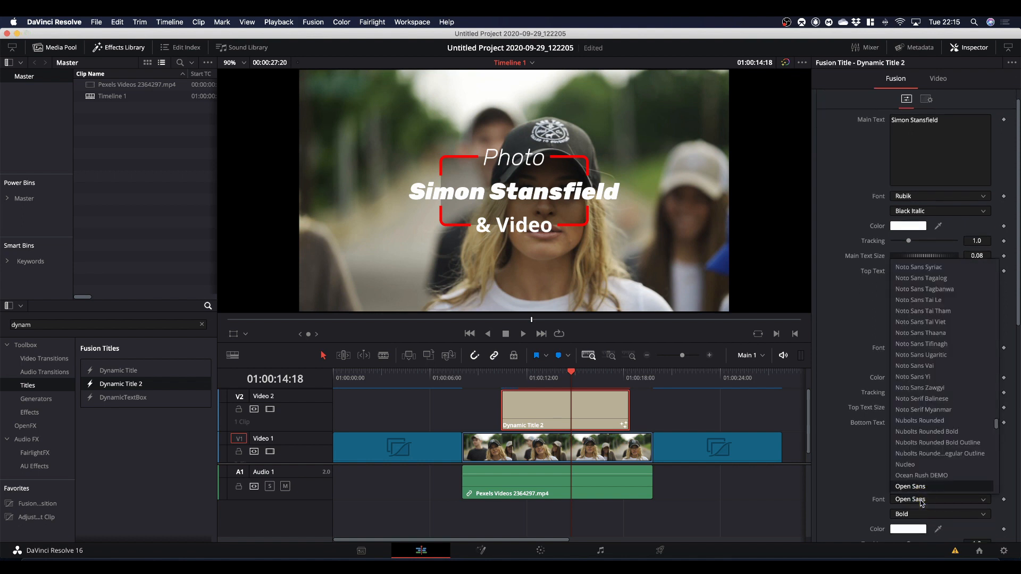
text(ru)
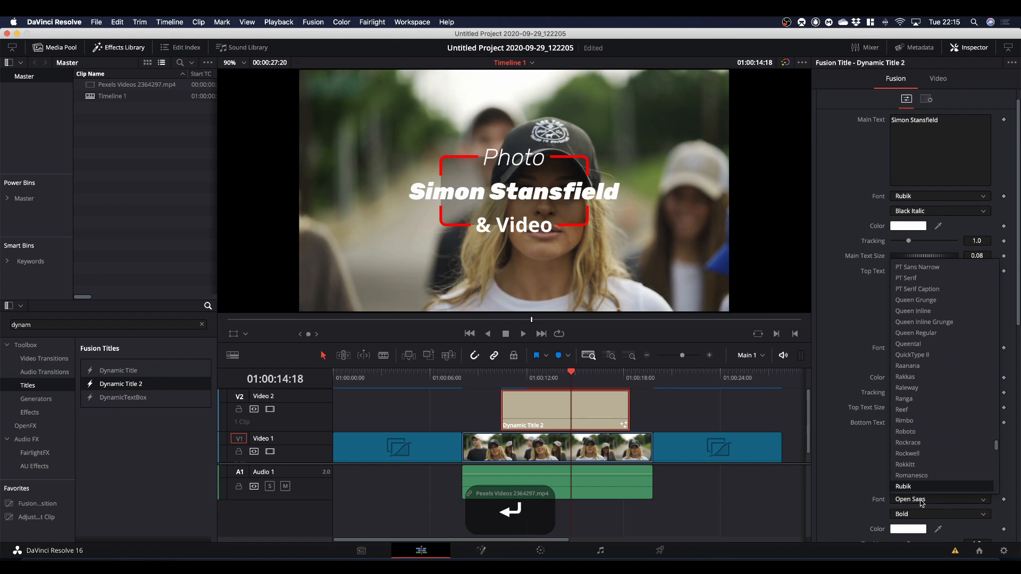
key(Return)
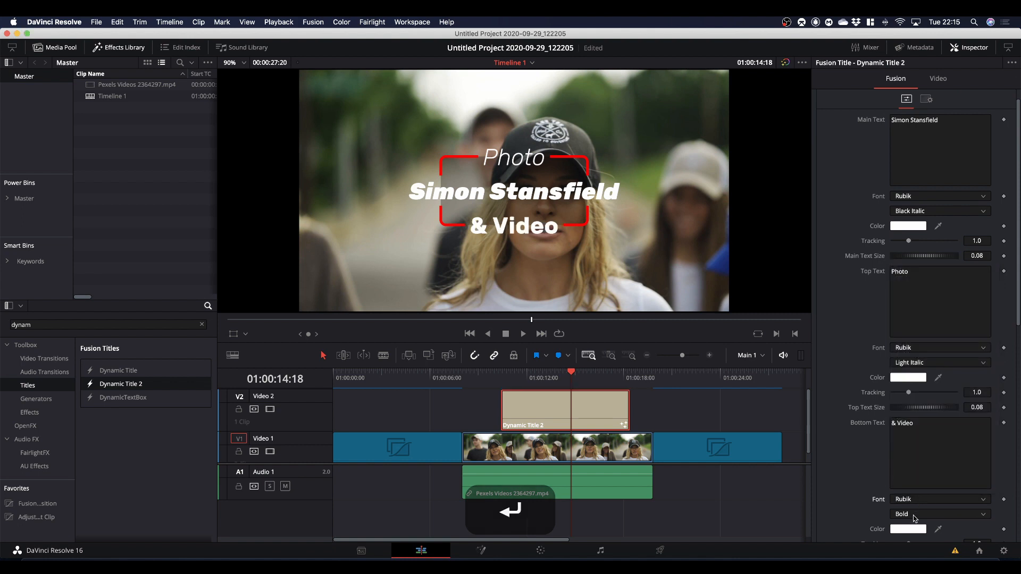
click(914, 515)
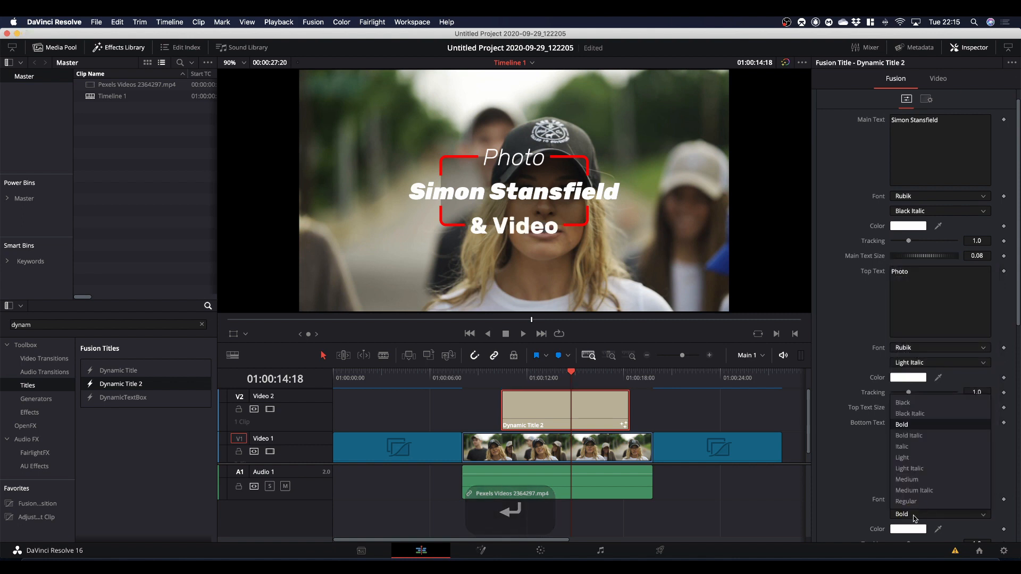
click(909, 470)
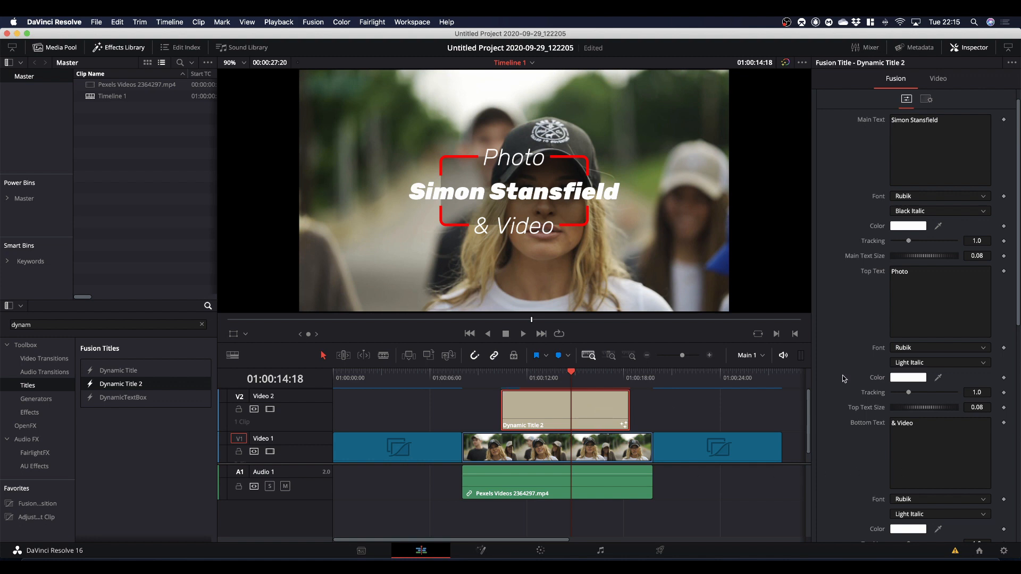
Change the title box's border colour to orange with a hue of 0.088.
scroll(842, 374, down, 10)
scroll(842, 374, down, 5)
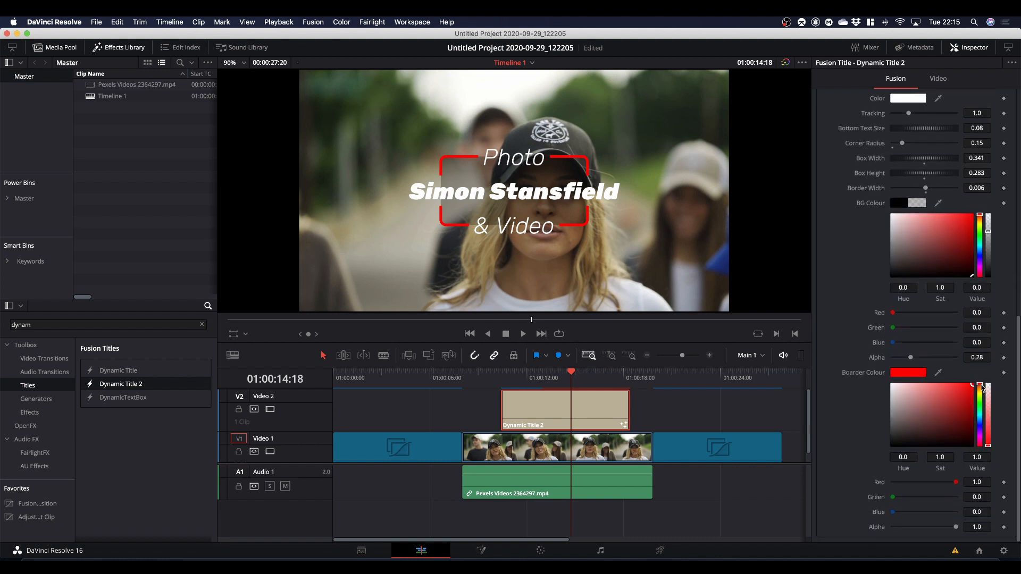
drag(982, 387, 982, 391)
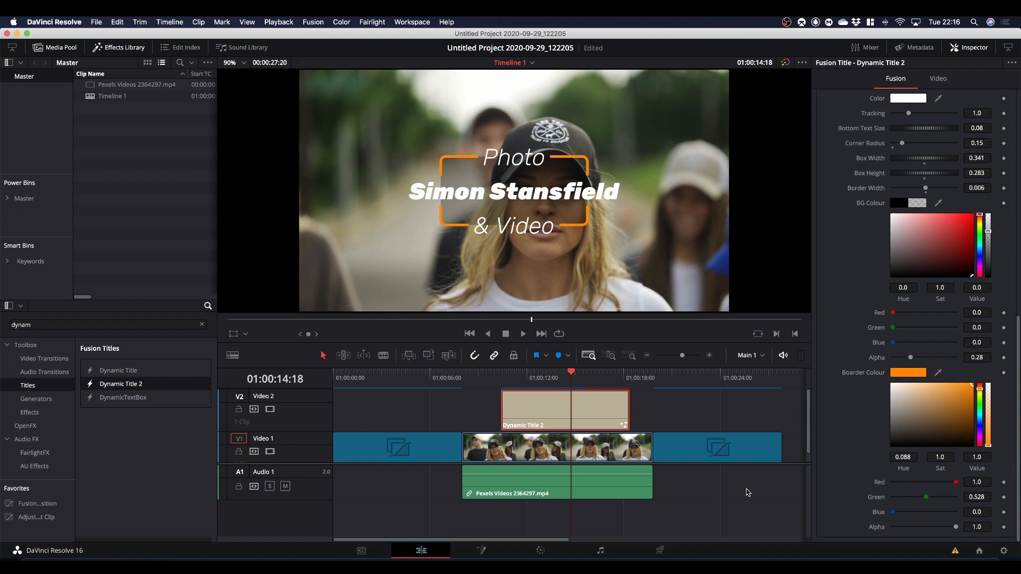
Play the restyled title over the video, return to its start, enable loop playback, and play around that point again.
key(slash)
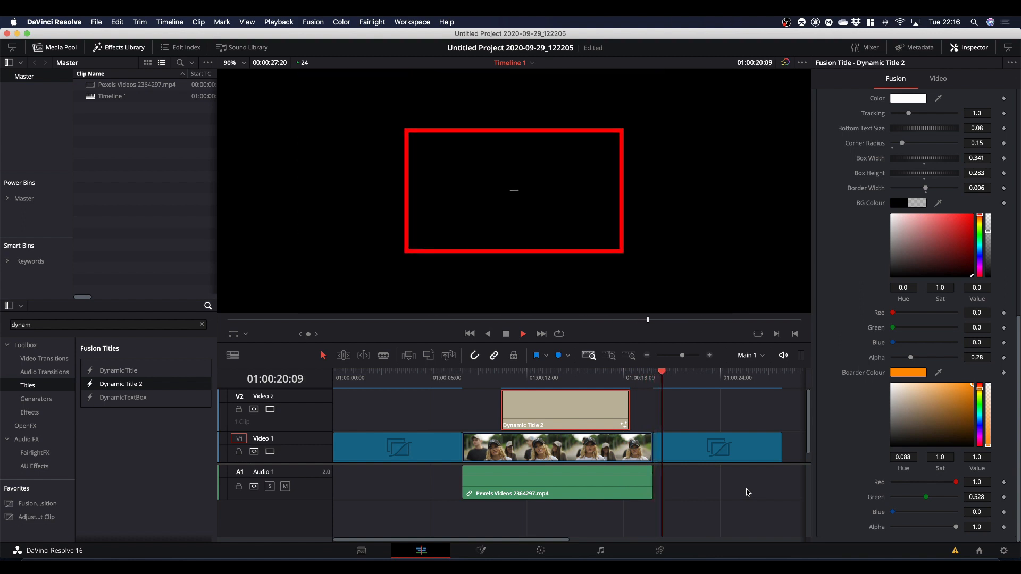
key(space)
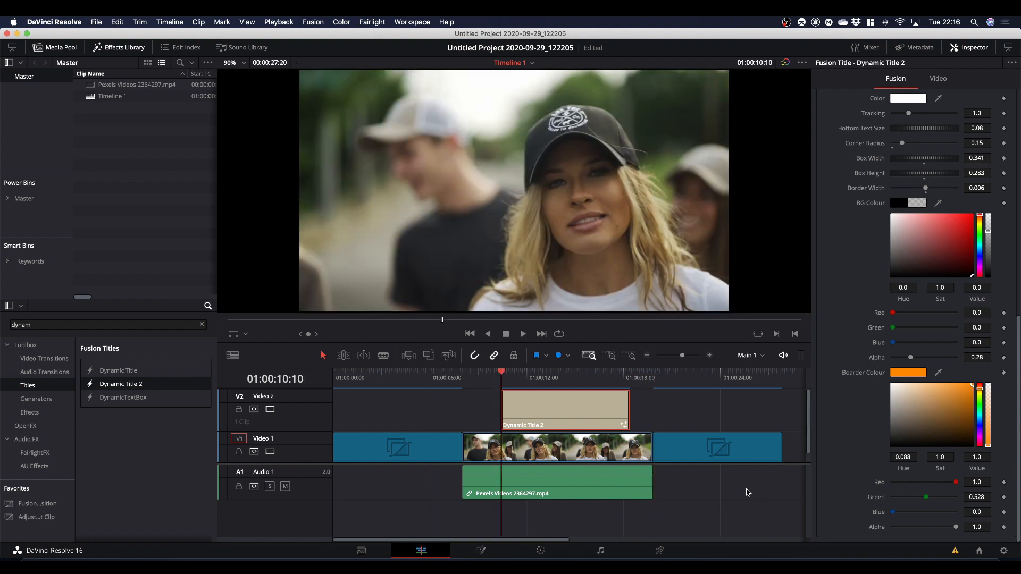
key(super+slash)
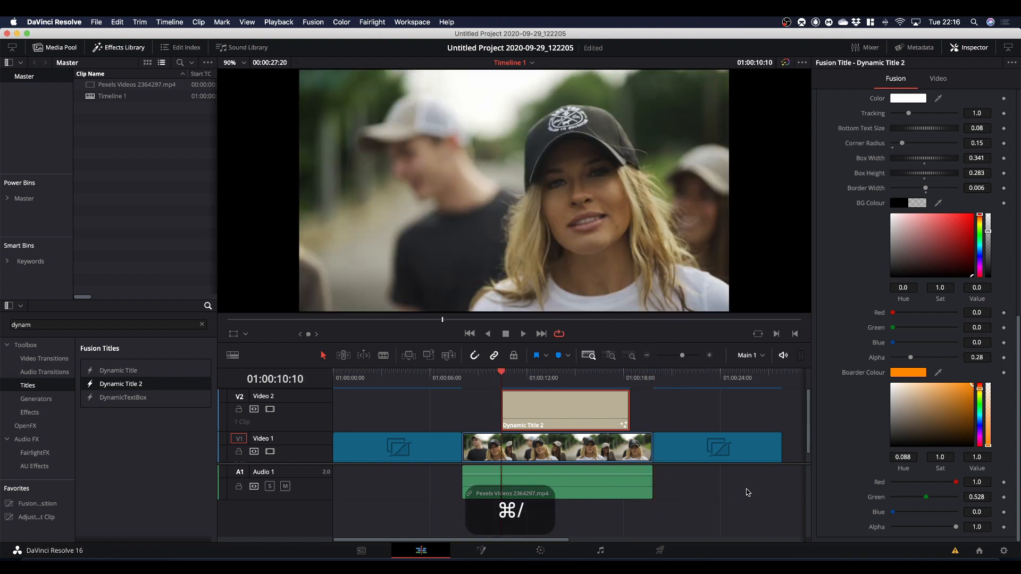
key(slash)
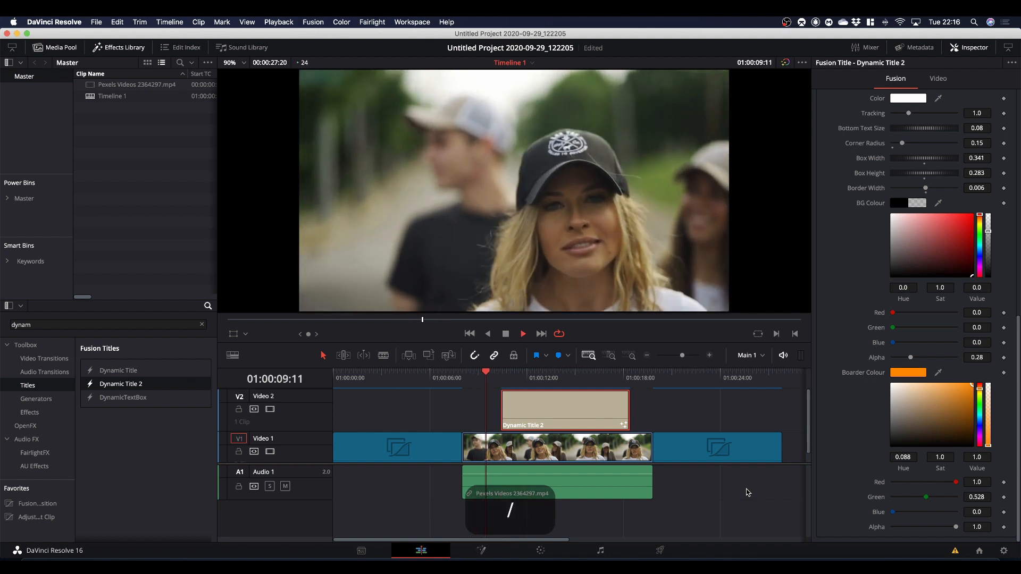